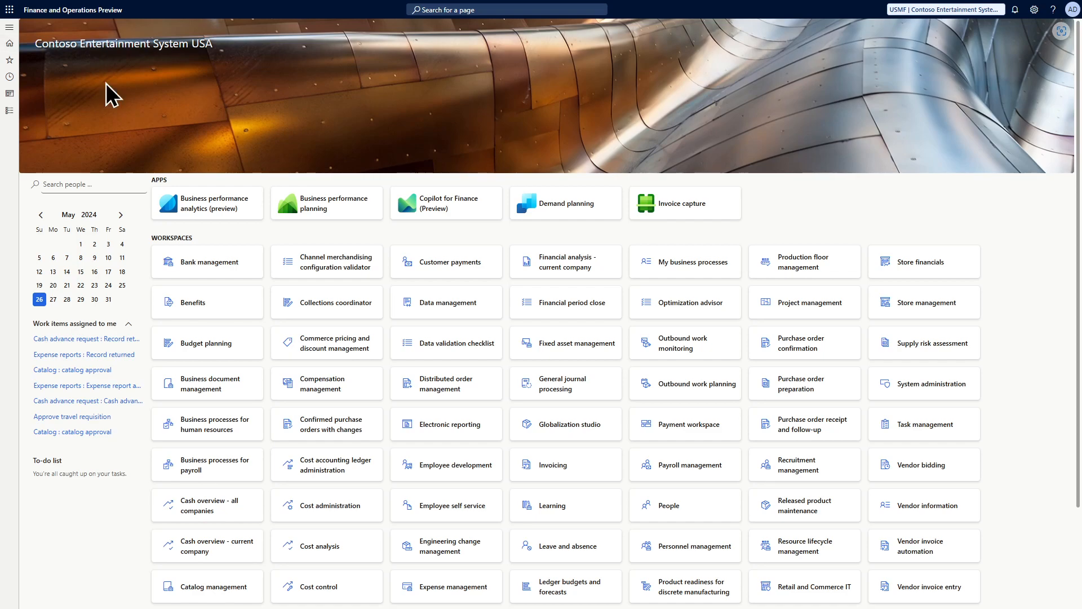
Open the All vendors list under Procurement and sourcing and start a new vendor record
{"action": "left_click", "coordinate": [9, 27]}
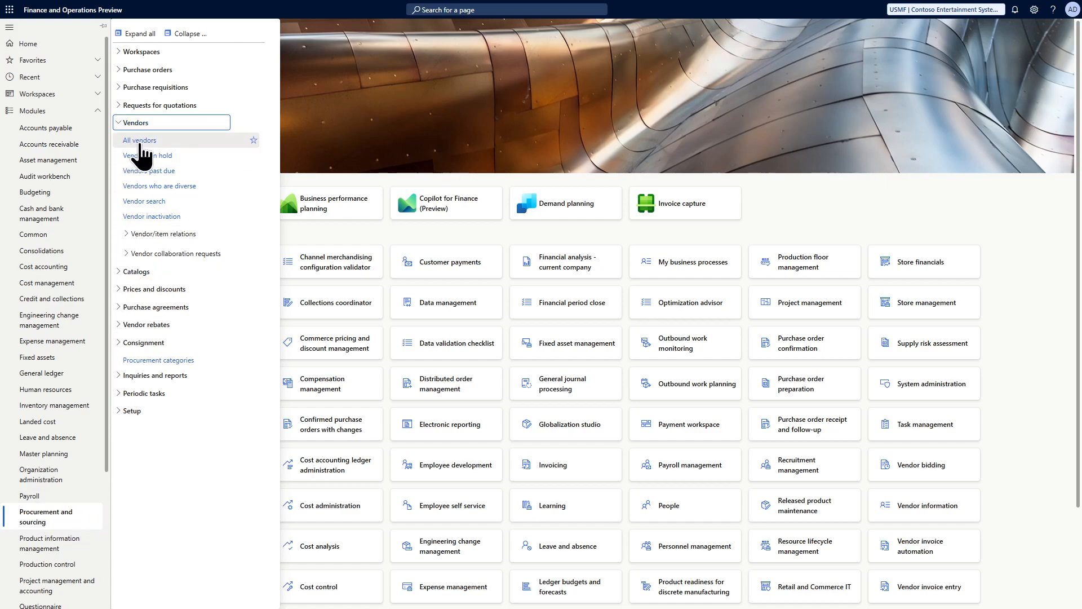
{"action": "left_click", "coordinate": [140, 144]}
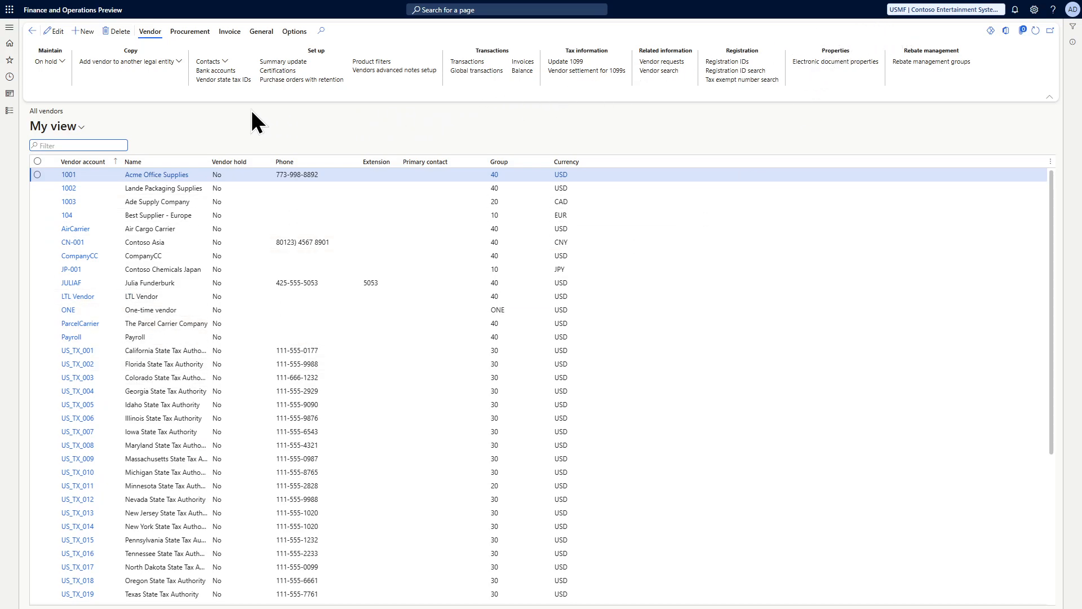
{"action": "left_click", "coordinate": [83, 32]}
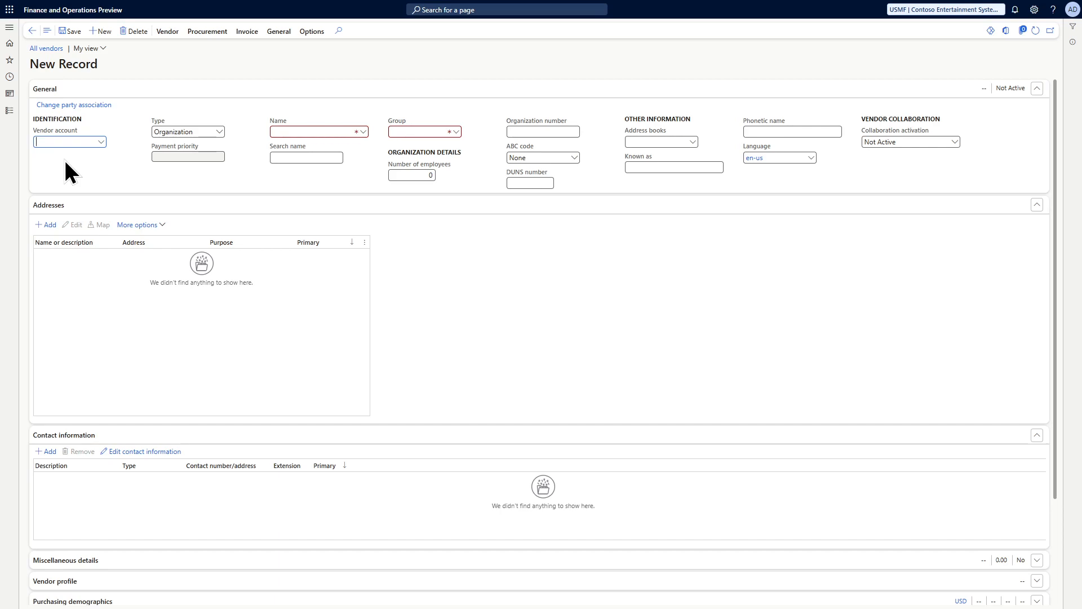
Enter the vendor account number and the name Vendor 1, declining the suggested existing match
{"action": "type", "text": "V0001"}
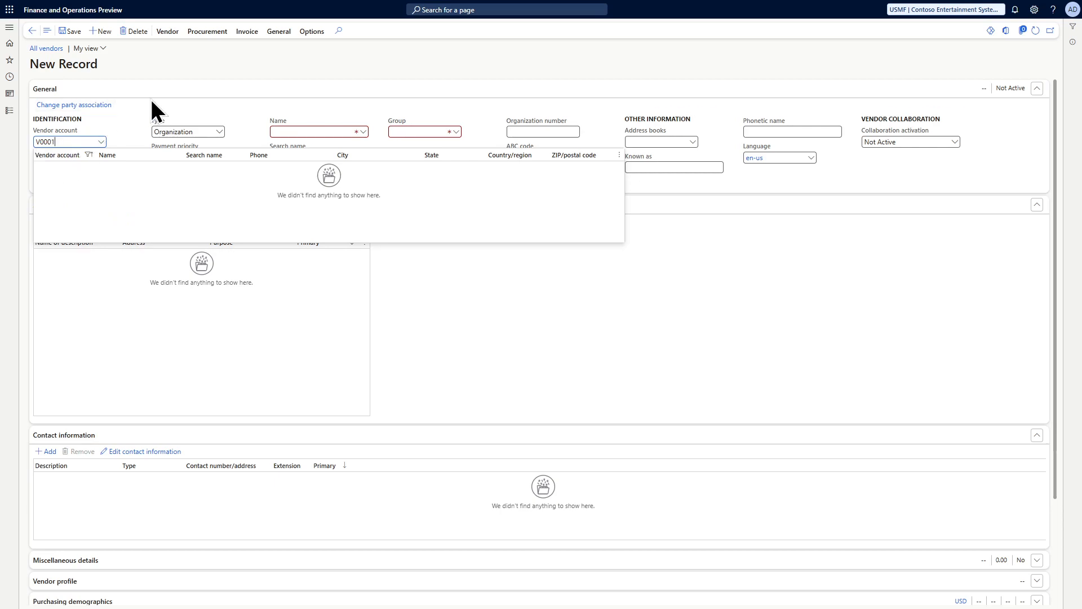
{"action": "left_click", "coordinate": [158, 107]}
{"action": "left_click", "coordinate": [280, 131]}
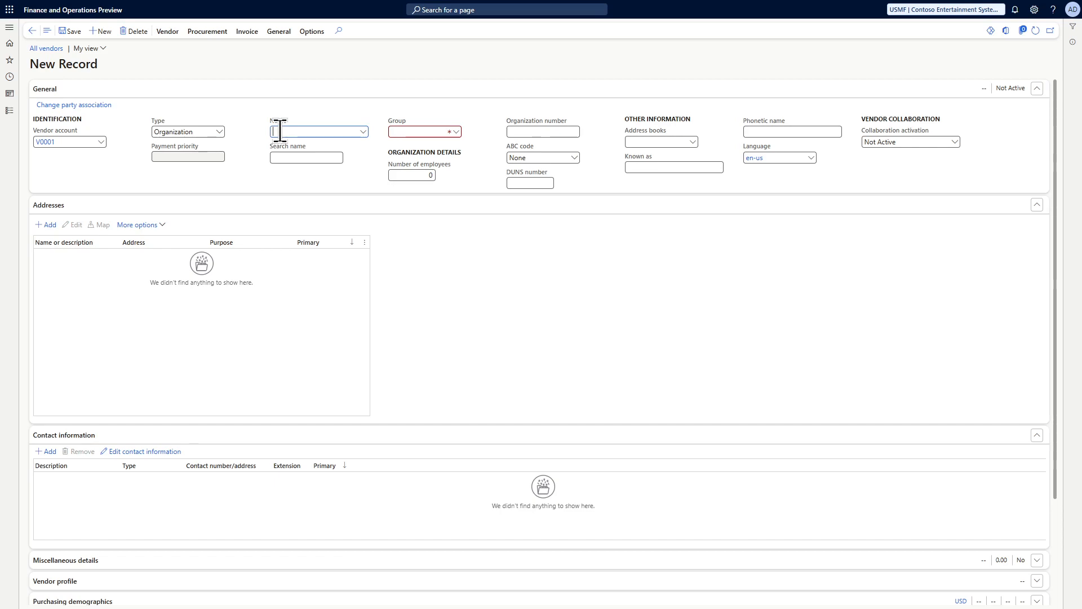
{"action": "type", "text": "Vendor 1"}
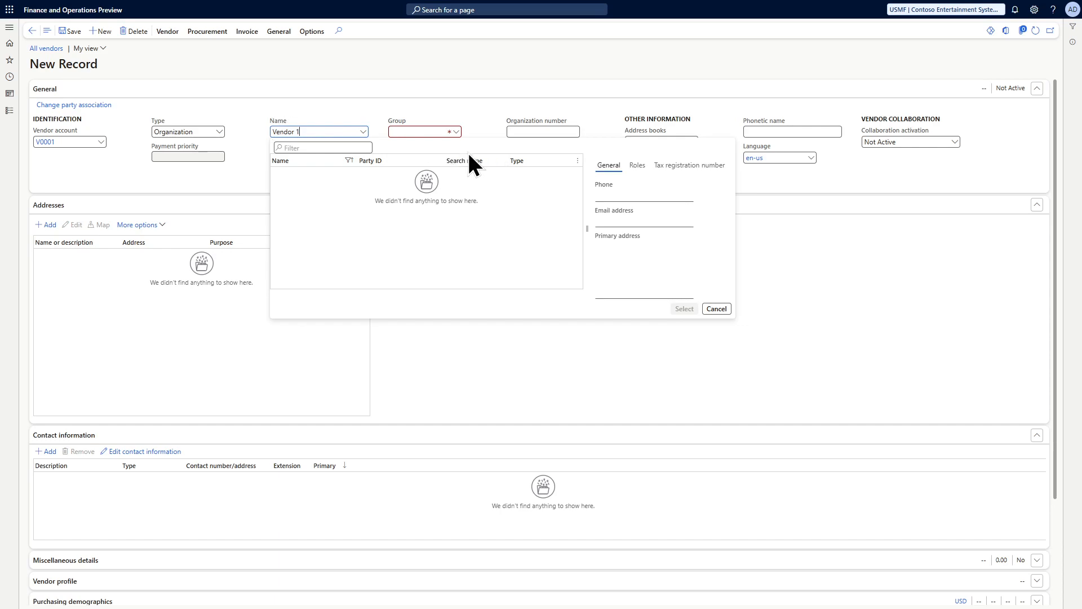
{"action": "left_click", "coordinate": [716, 309]}
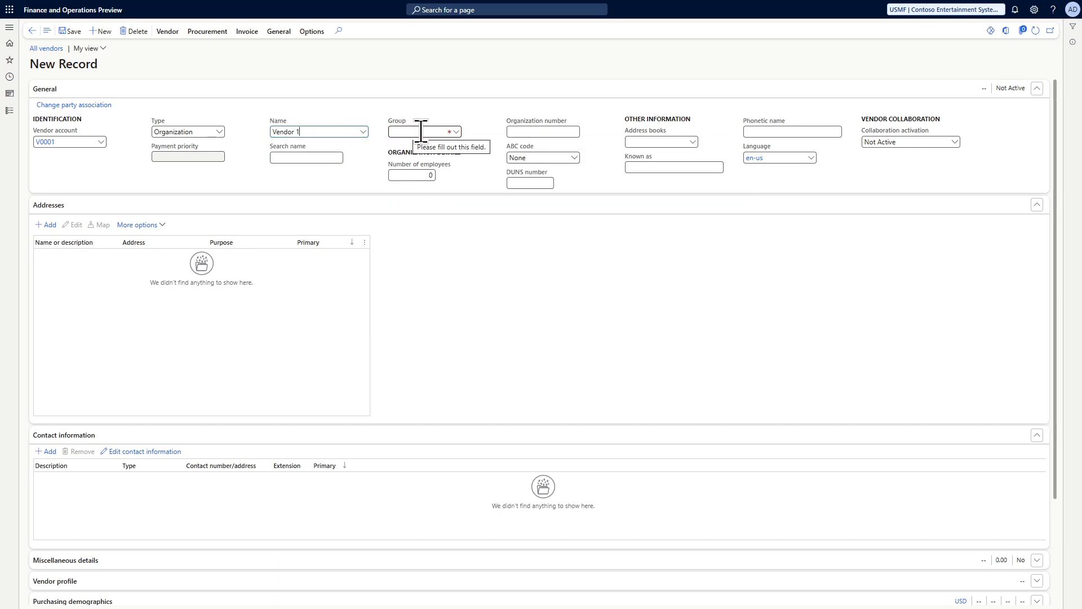
{"action": "left_click", "coordinate": [456, 131]}
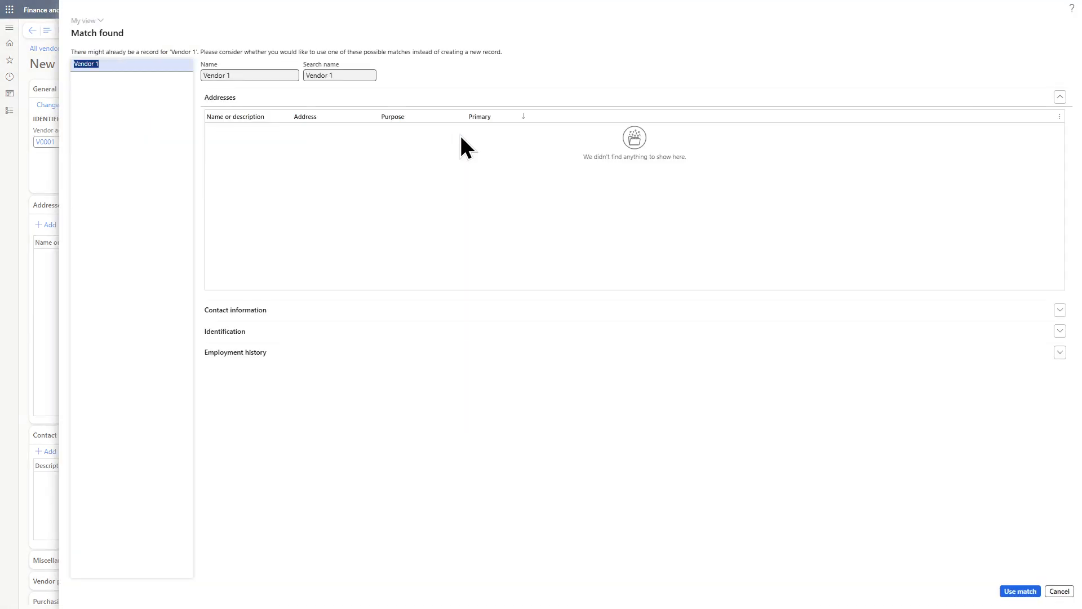
{"action": "left_click", "coordinate": [1058, 592]}
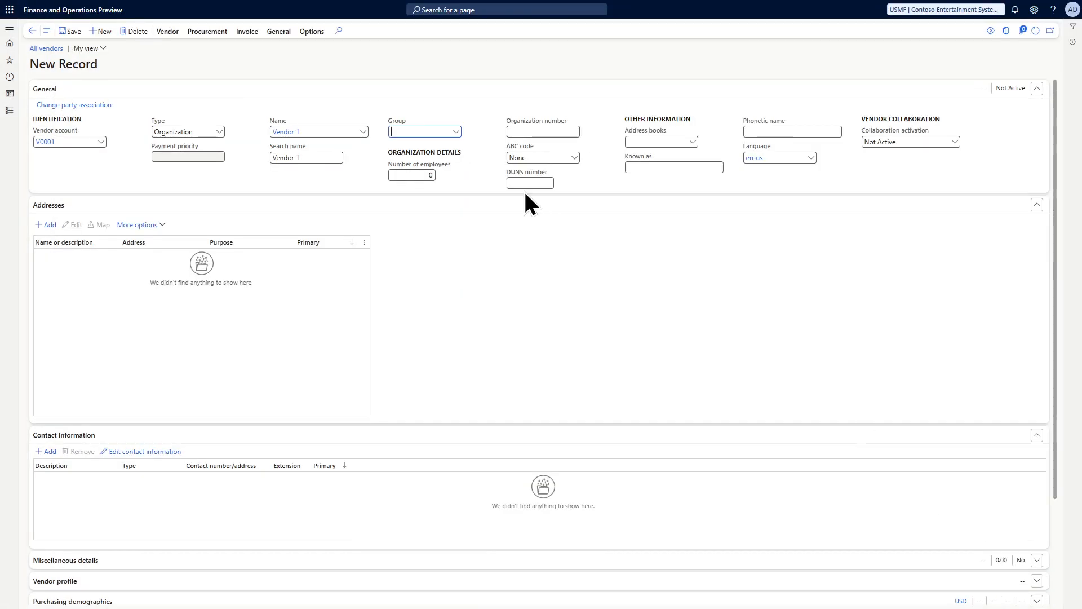
Assign the vendor to group 40 (Other vendors) and save the record
{"action": "left_click", "coordinate": [455, 133]}
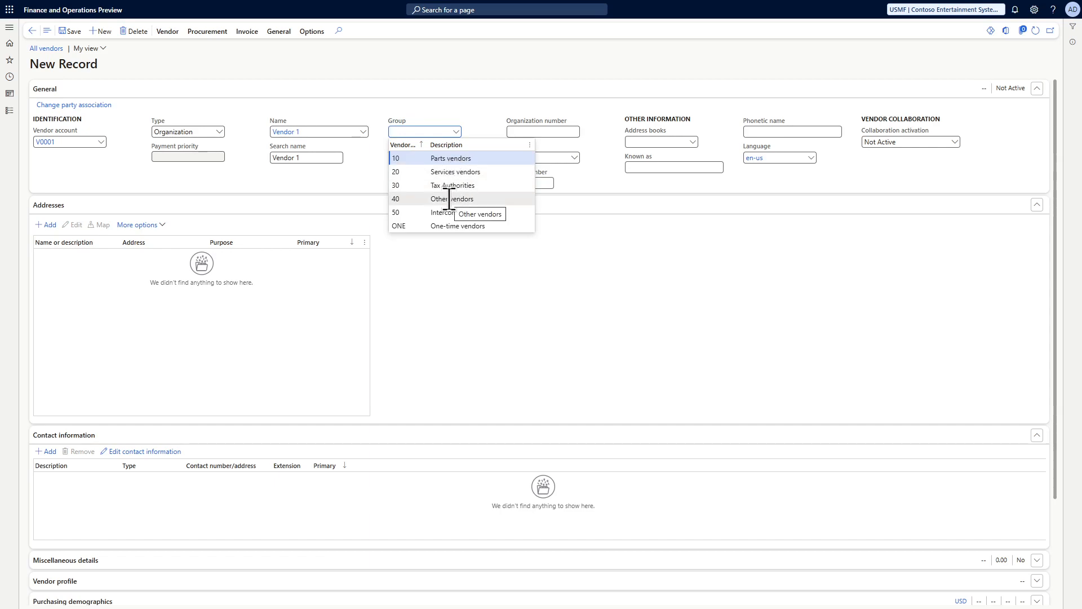
{"action": "left_click", "coordinate": [449, 199]}
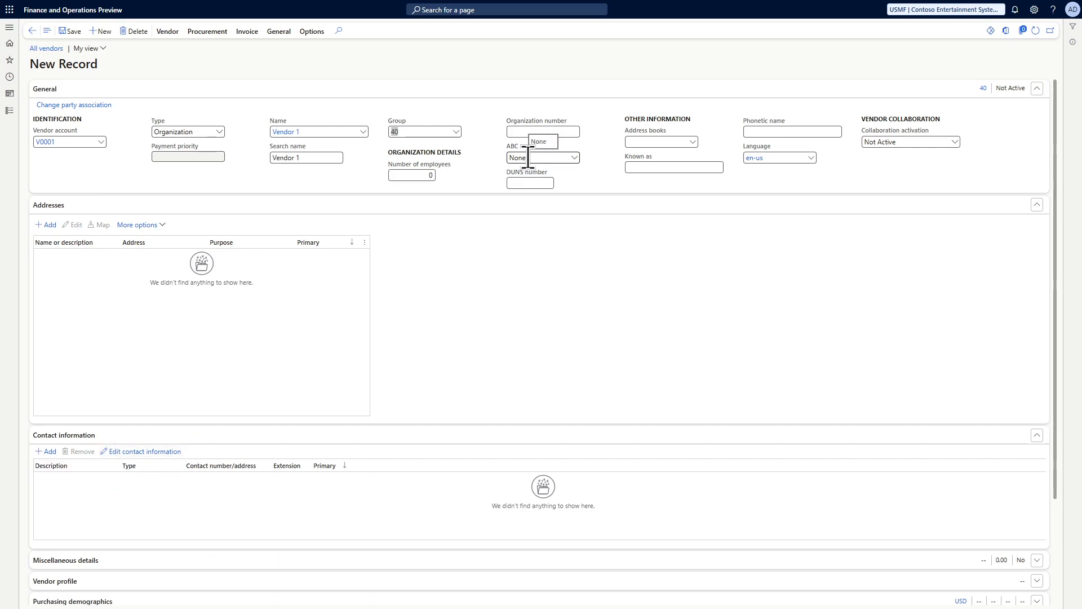
{"action": "key", "text": "ctrl+s"}
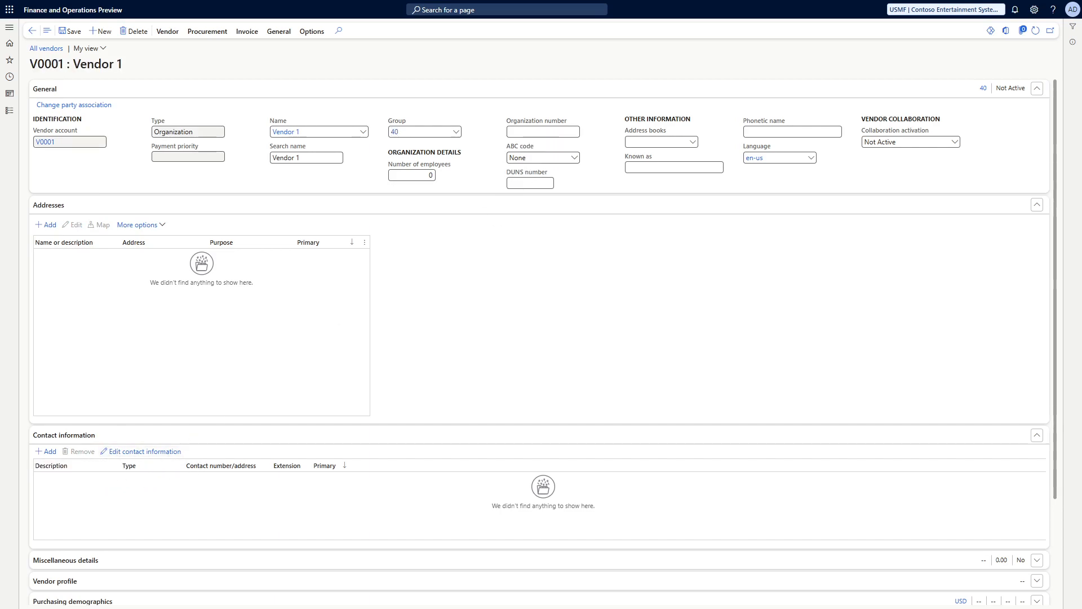
Add a new address named "Vendor main site" for the vendor, keeping Business as its purpose
{"action": "left_click", "coordinate": [49, 225]}
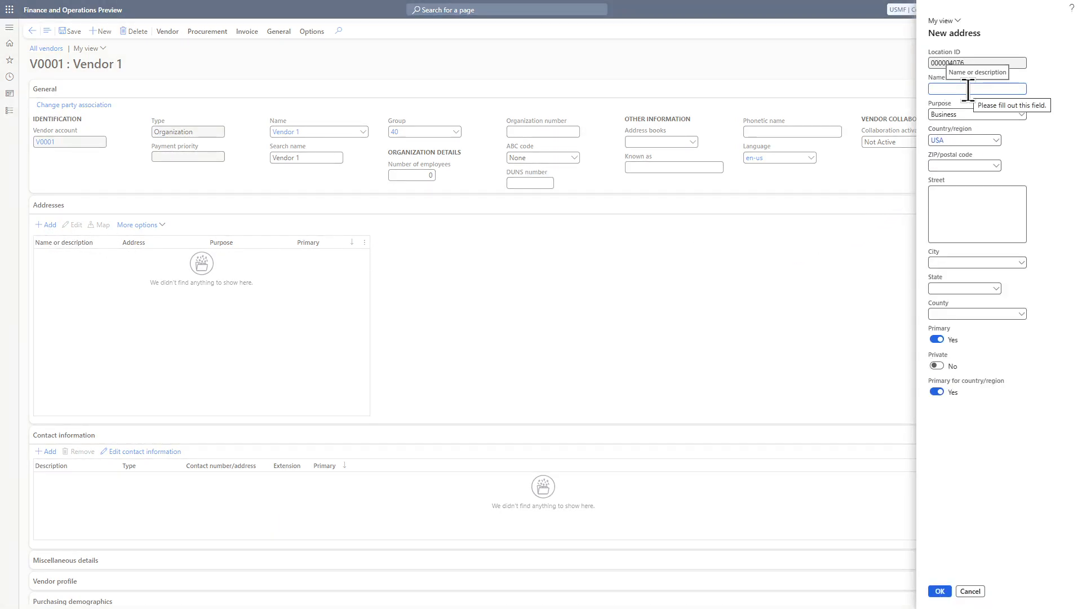
{"action": "type", "text": "Vendo"}
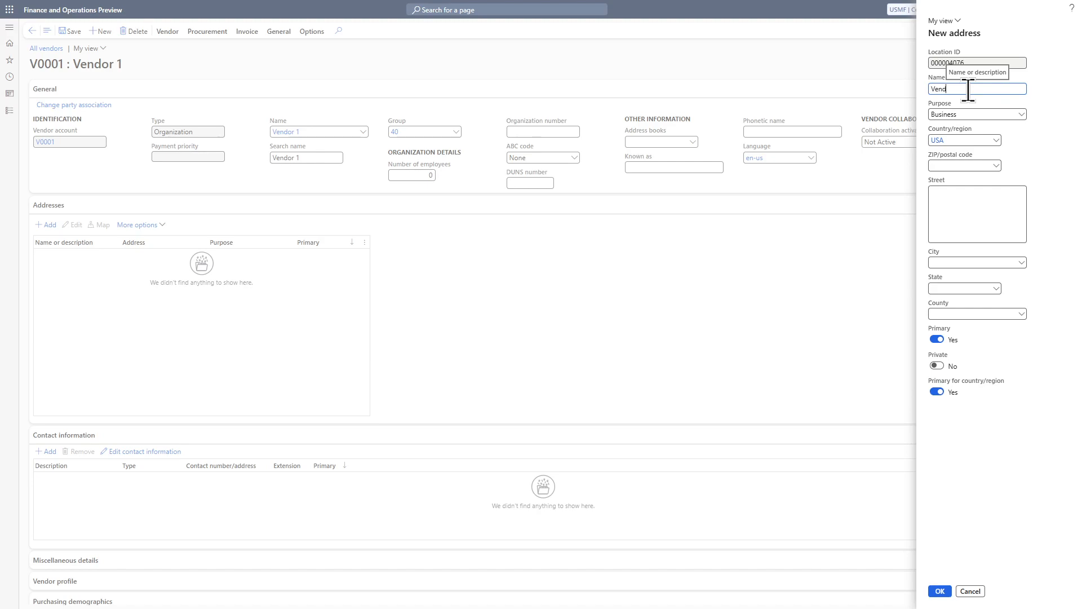
{"action": "type", "text": "r main site"}
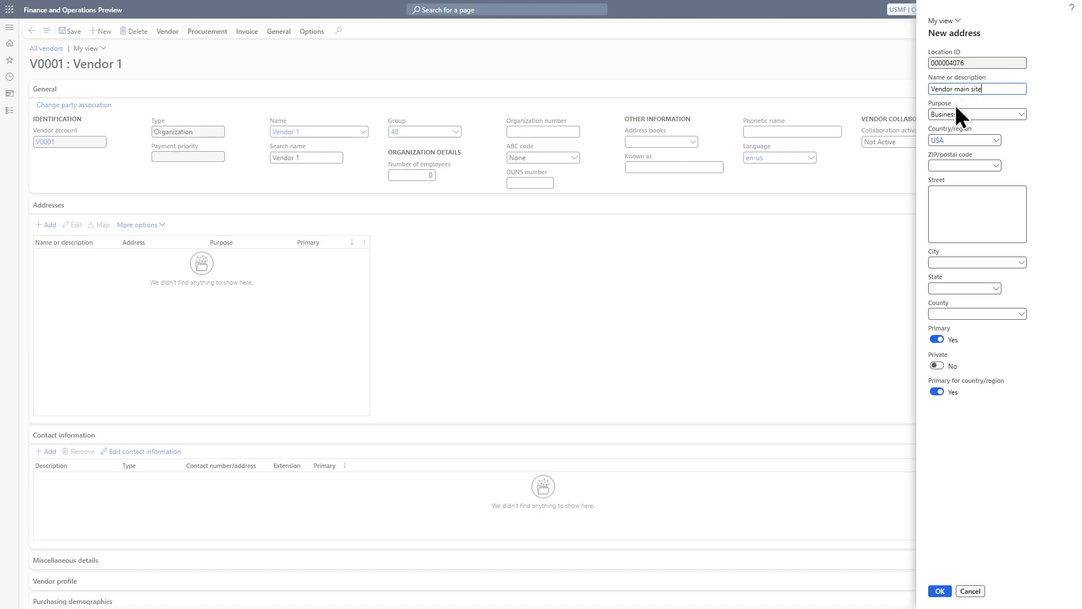
{"action": "left_click", "coordinate": [1022, 115]}
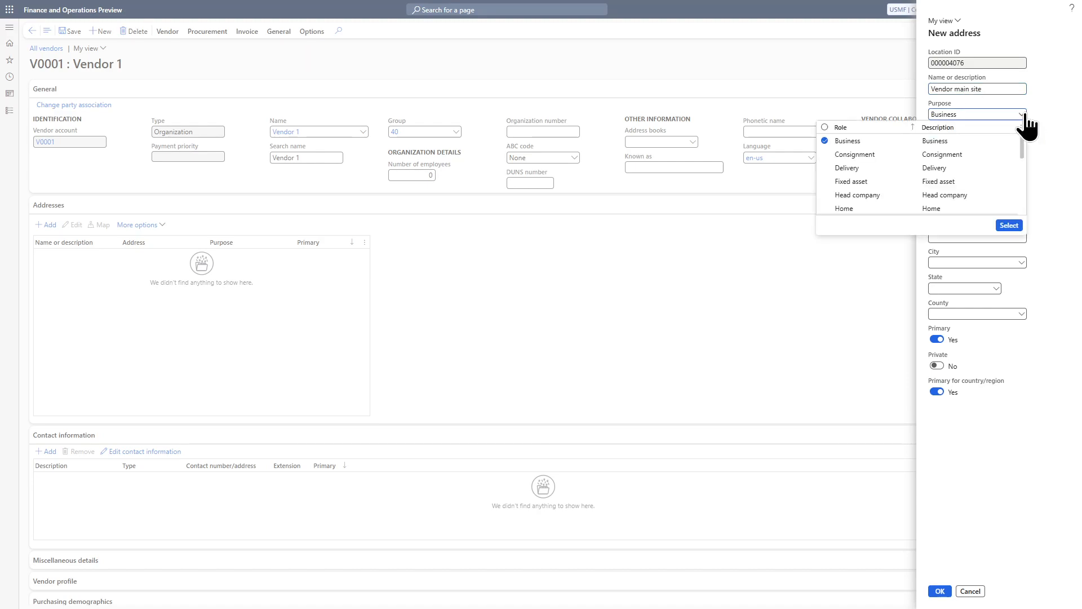
{"action": "scroll", "coordinate": [945, 176], "scroll_direction": "down", "scroll_amount": 3}
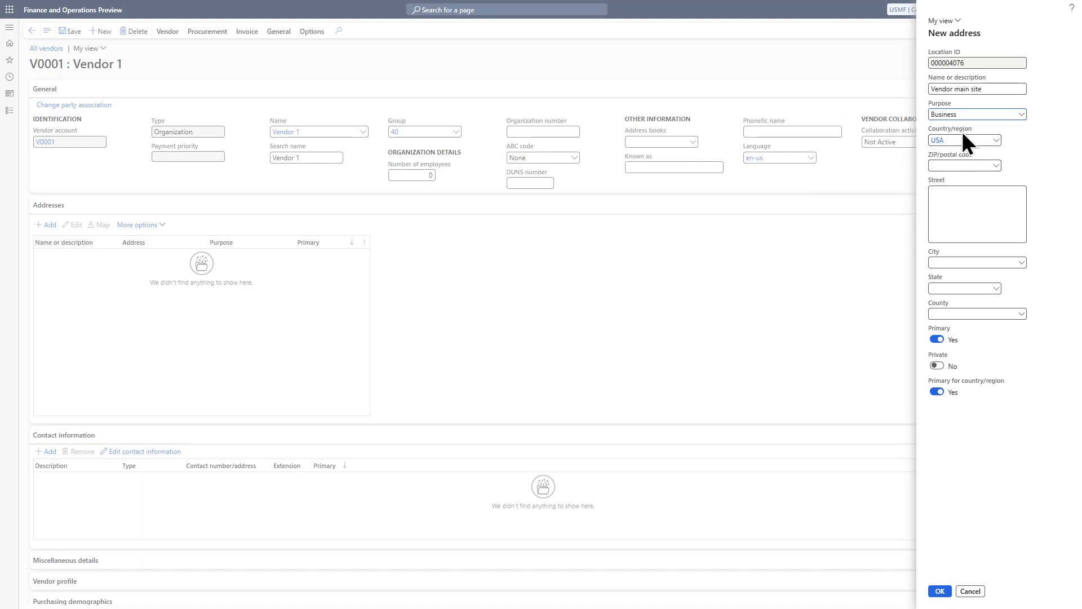
Fill in the new address's ZIP code and street, and confirm the address
{"action": "left_click", "coordinate": [963, 165]}
{"action": "type", "text": "75"}
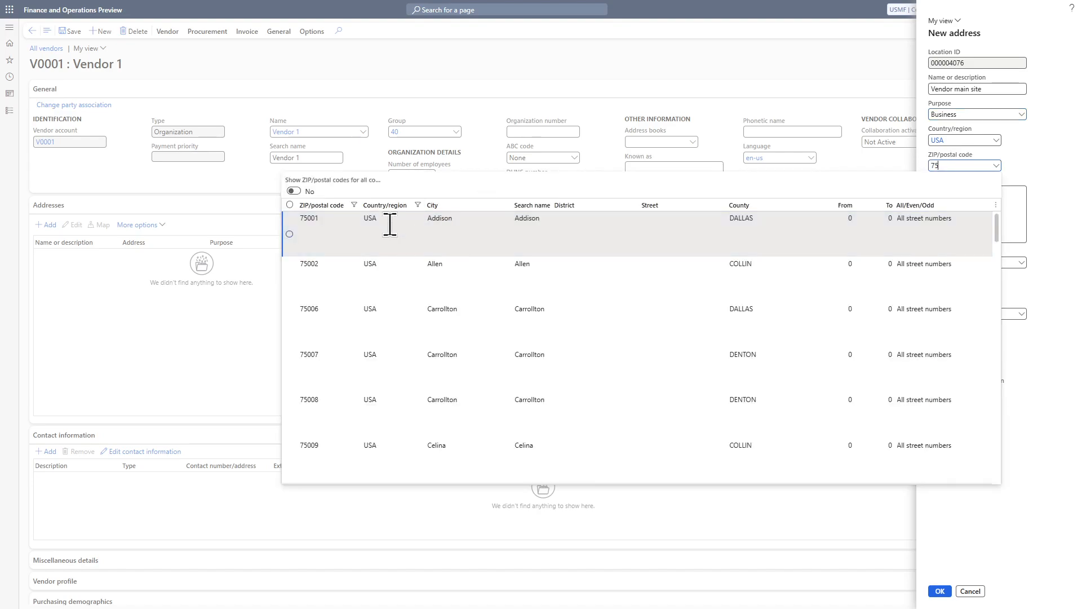
{"action": "left_click", "coordinate": [345, 235]}
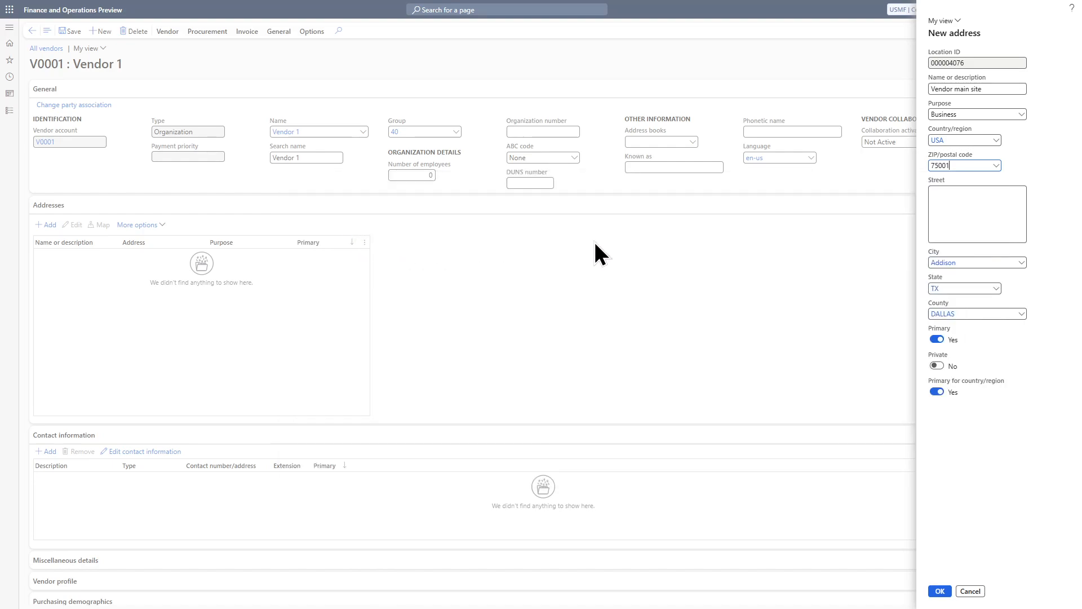
{"action": "left_click", "coordinate": [991, 234]}
{"action": "type", "text": "555"}
{"action": "key", "text": "BackSpace"}
{"action": "type", "text": "John st."}
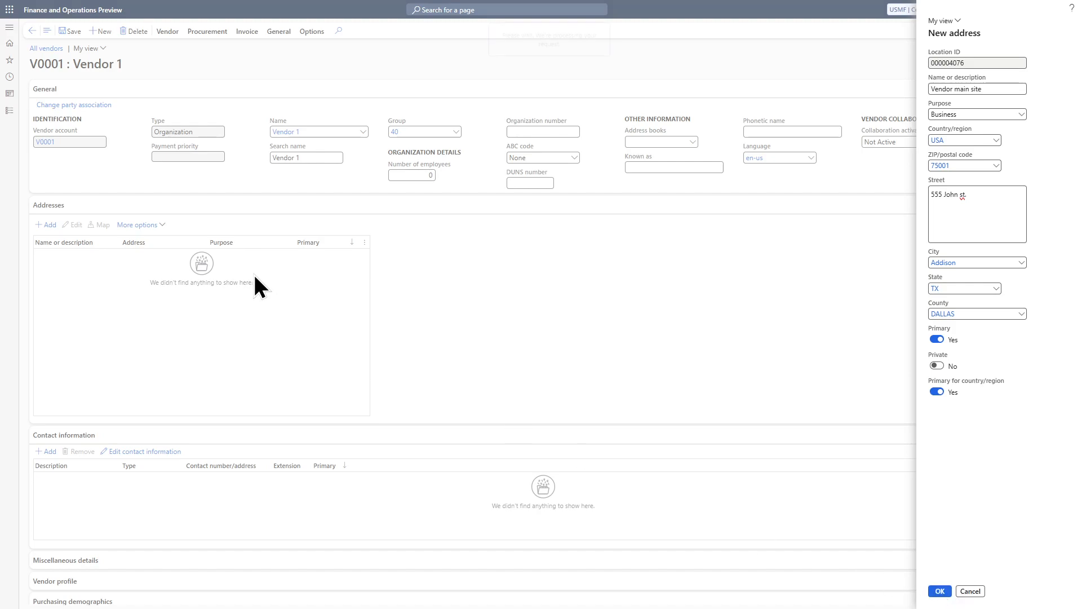
Add a phone contact entry described as "Main site" and enter the vendor's phone number
{"action": "scroll", "coordinate": [370, 370], "scroll_direction": "down", "scroll_amount": 3}
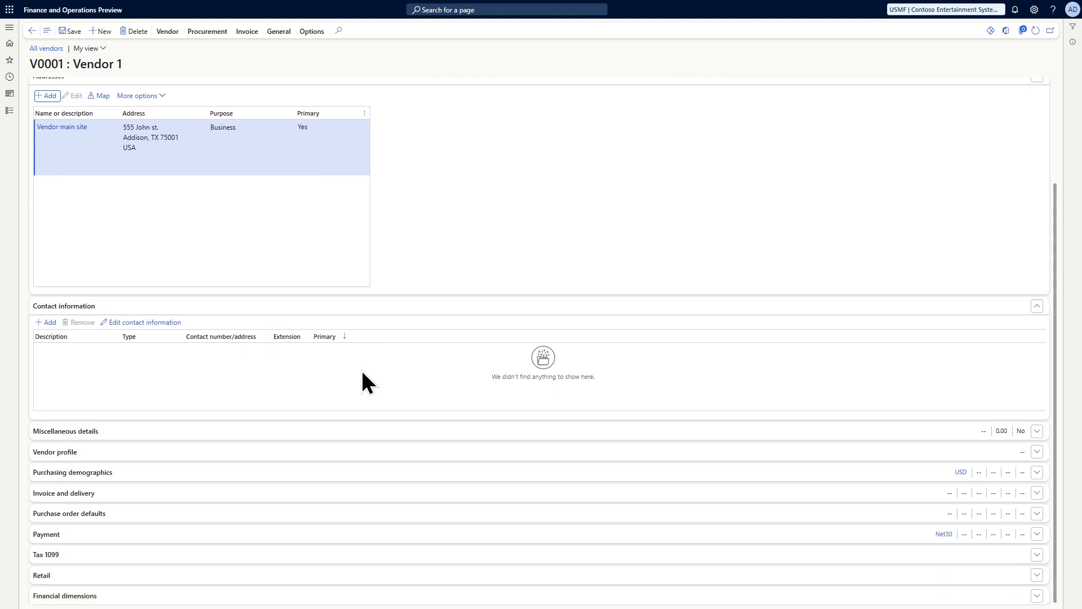
{"action": "left_click", "coordinate": [47, 322]}
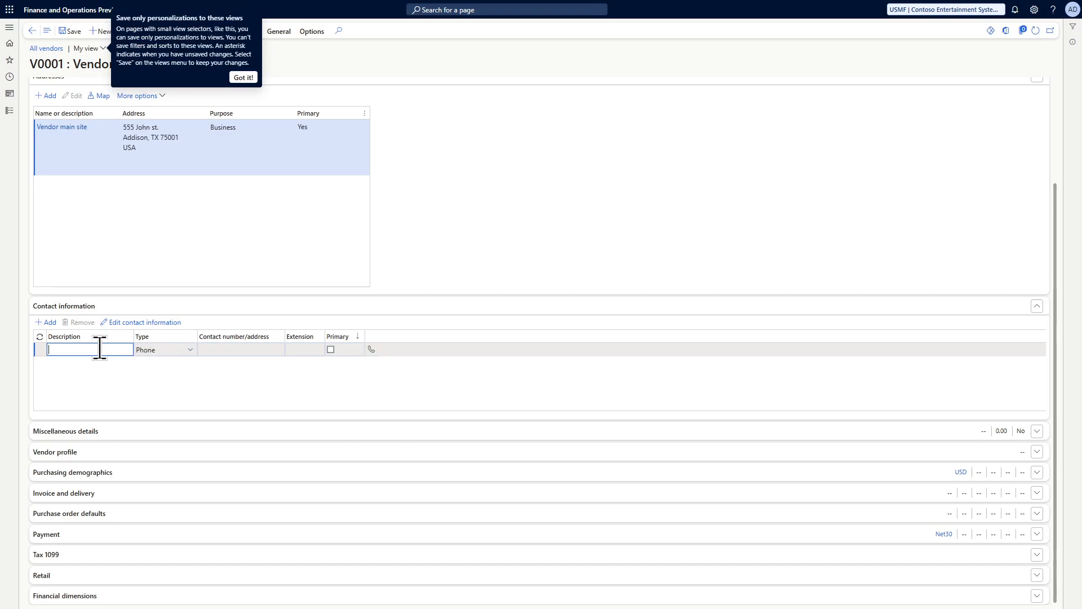
{"action": "type", "text": "Main site"}
{"action": "left_click", "coordinate": [215, 353]}
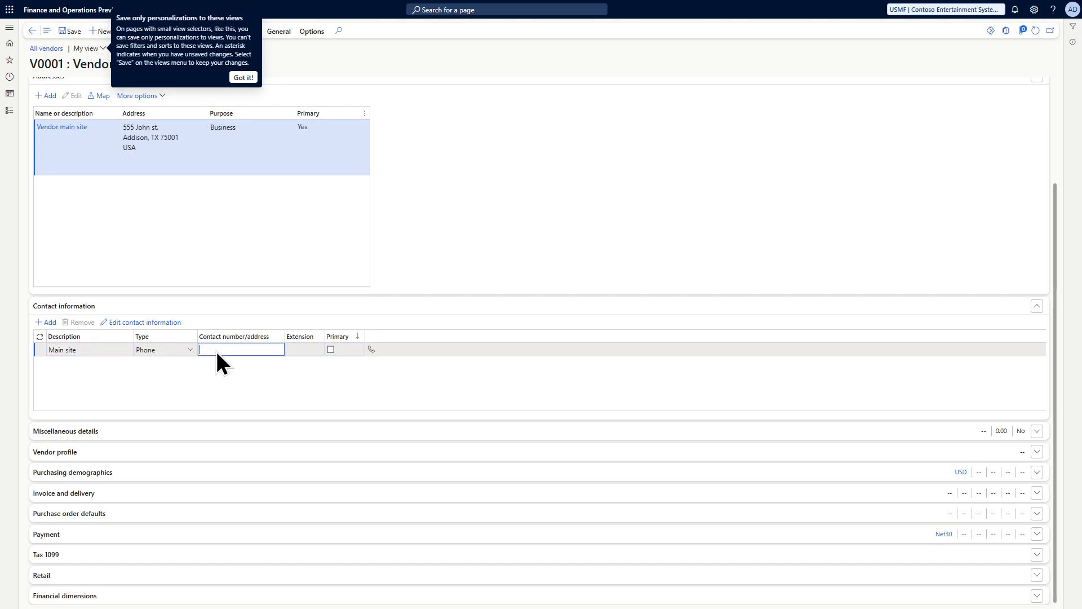
{"action": "type", "text": "555555"}
{"action": "left_click", "coordinate": [224, 492]}
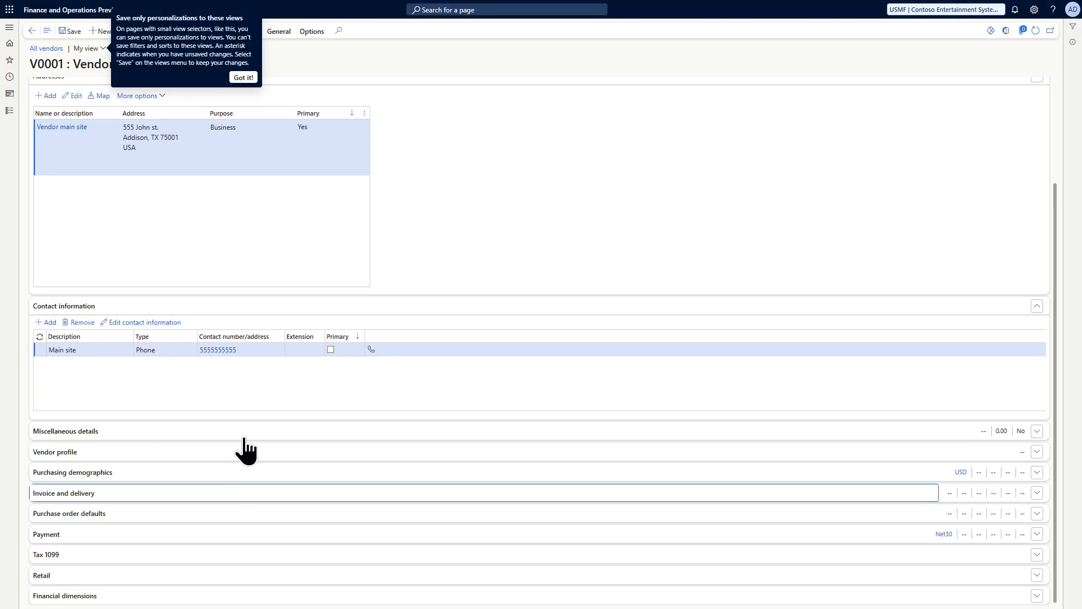
In the invoice and delivery details, set the mode of delivery to 10 (Truck) and the sales tax group to 5Pct
{"action": "left_click", "coordinate": [193, 491]}
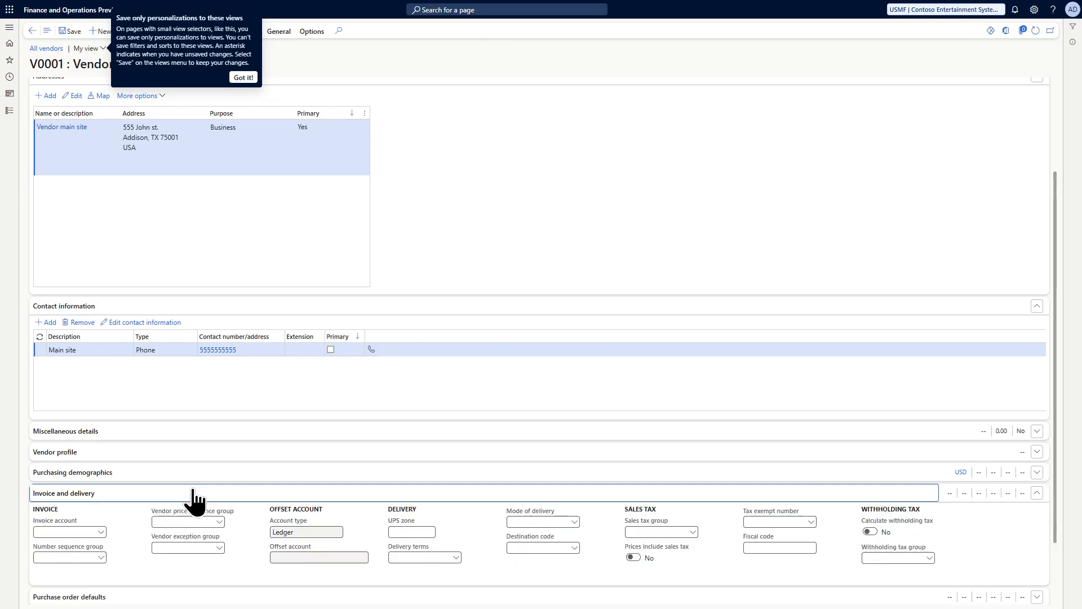
{"action": "left_click", "coordinate": [574, 523]}
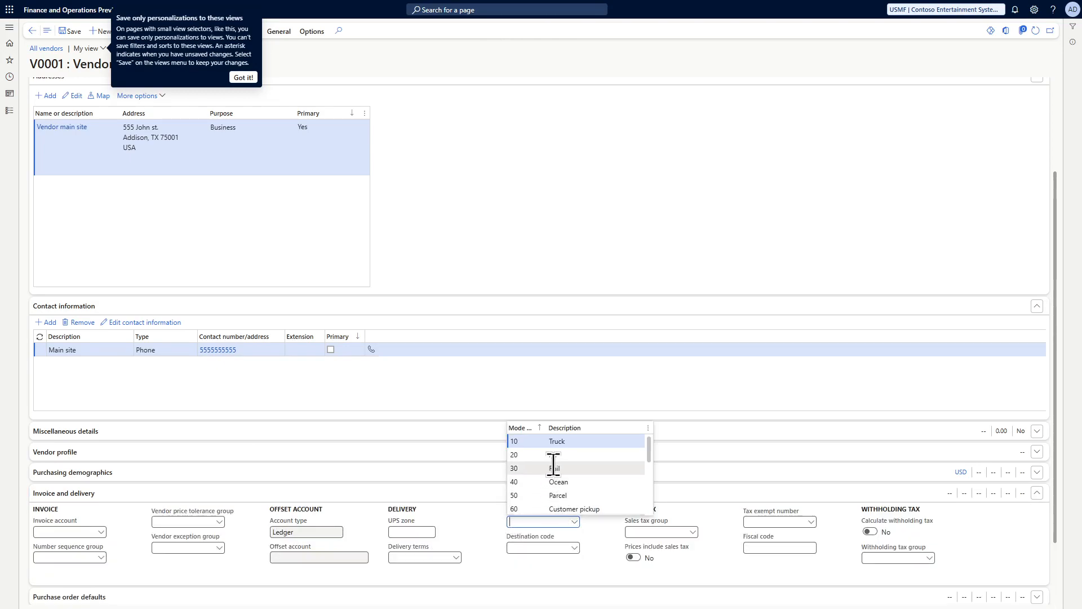
{"action": "left_click", "coordinate": [557, 442]}
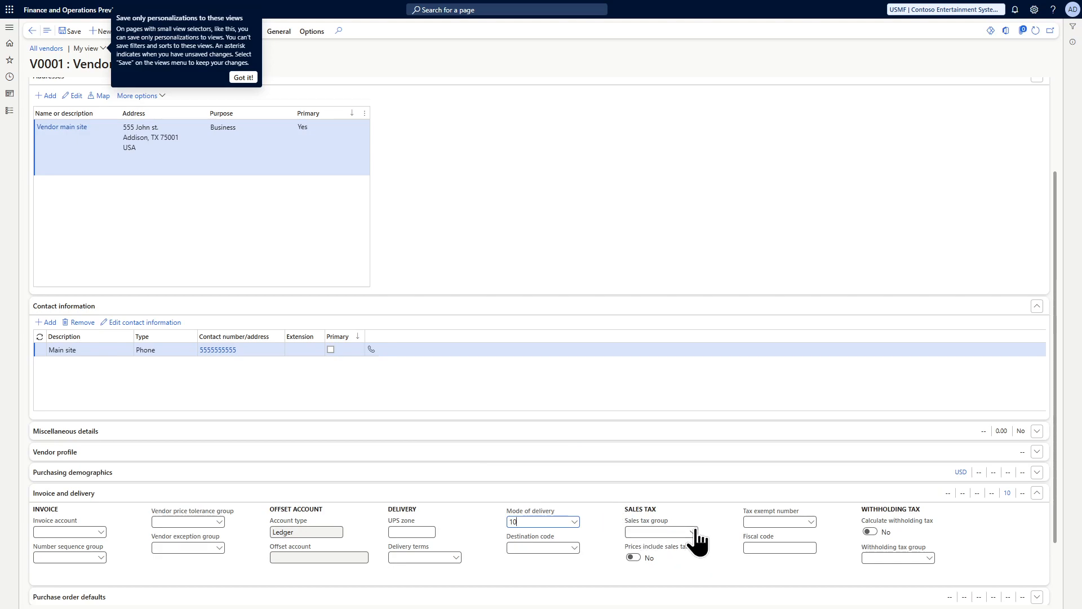
{"action": "left_click", "coordinate": [692, 532]}
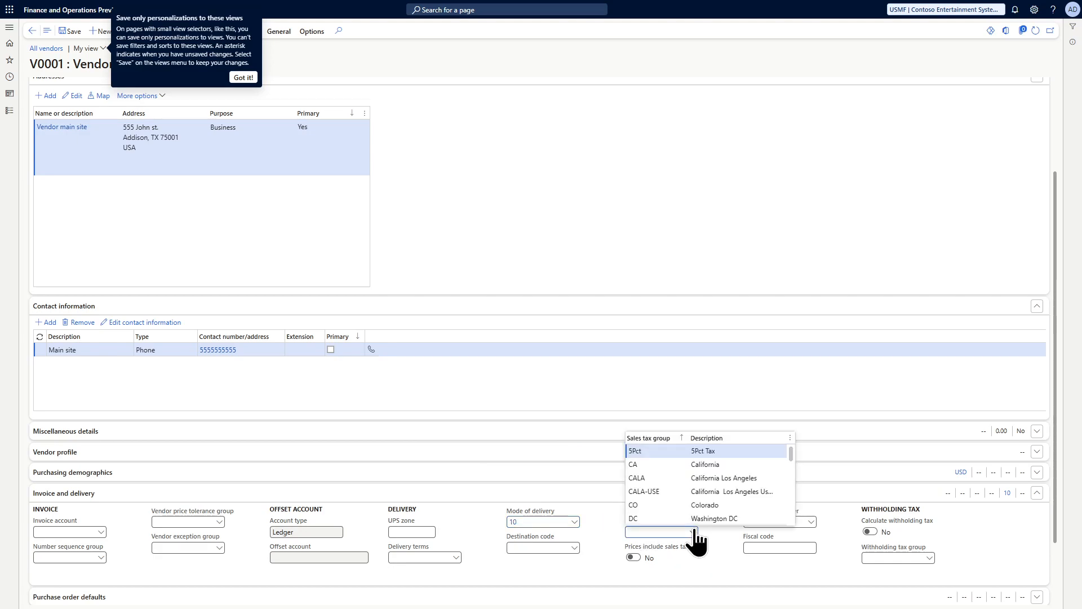
{"action": "left_click", "coordinate": [654, 451]}
Set the vendor's delivery terms to FOB (Free on Board)
{"action": "left_click", "coordinate": [458, 558]}
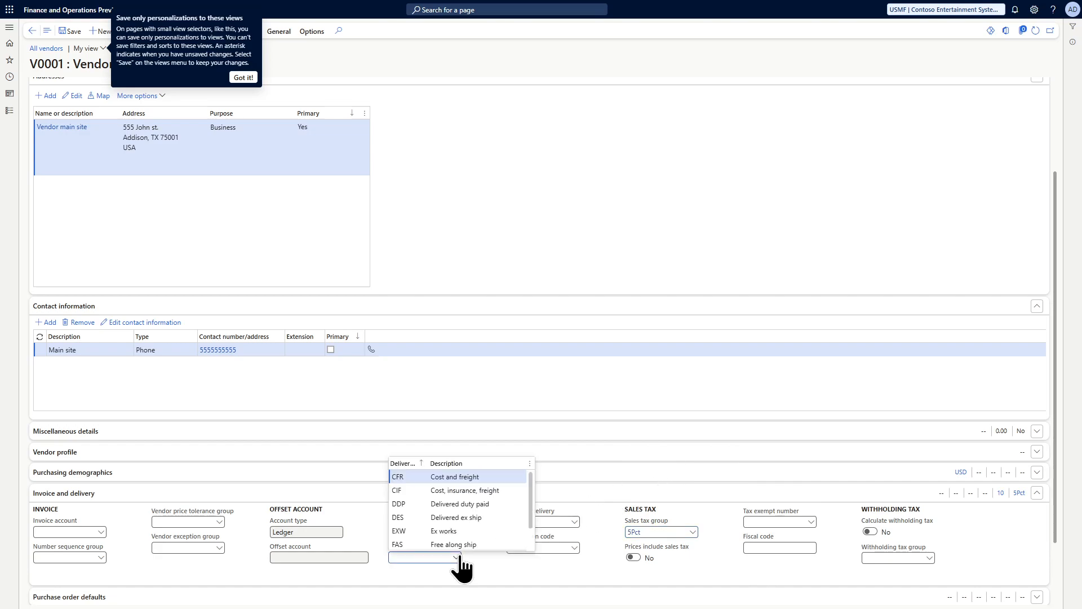
{"action": "scroll", "coordinate": [465, 516], "scroll_direction": "down", "scroll_amount": 2}
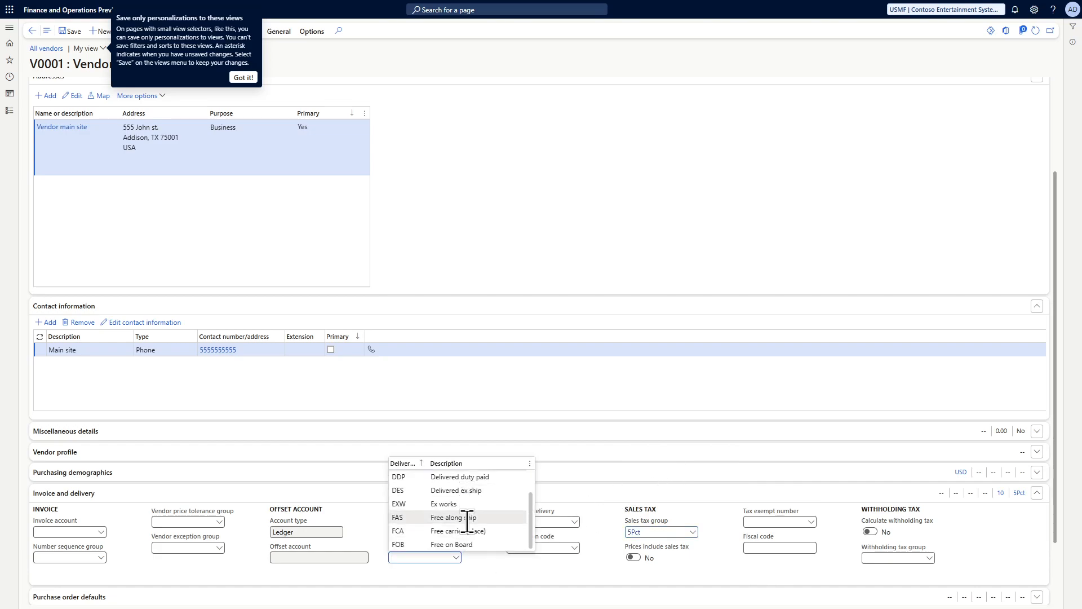
{"action": "left_click", "coordinate": [438, 544]}
In the purchase order defaults, set the site to 1 and the warehouse to 11
{"action": "scroll", "coordinate": [381, 546], "scroll_direction": "down", "scroll_amount": 2}
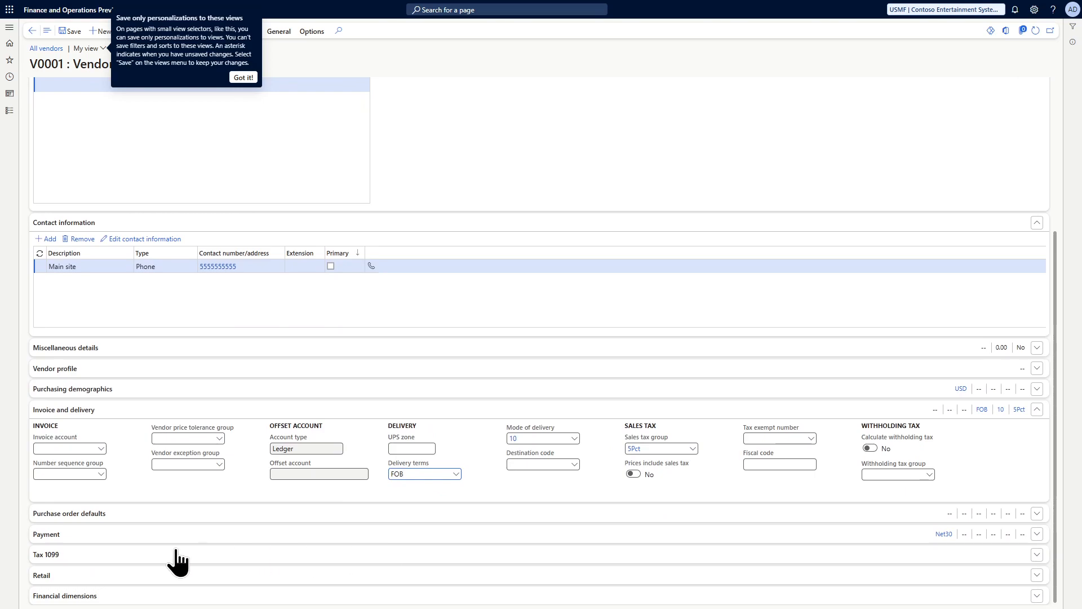
{"action": "left_click", "coordinate": [117, 513]}
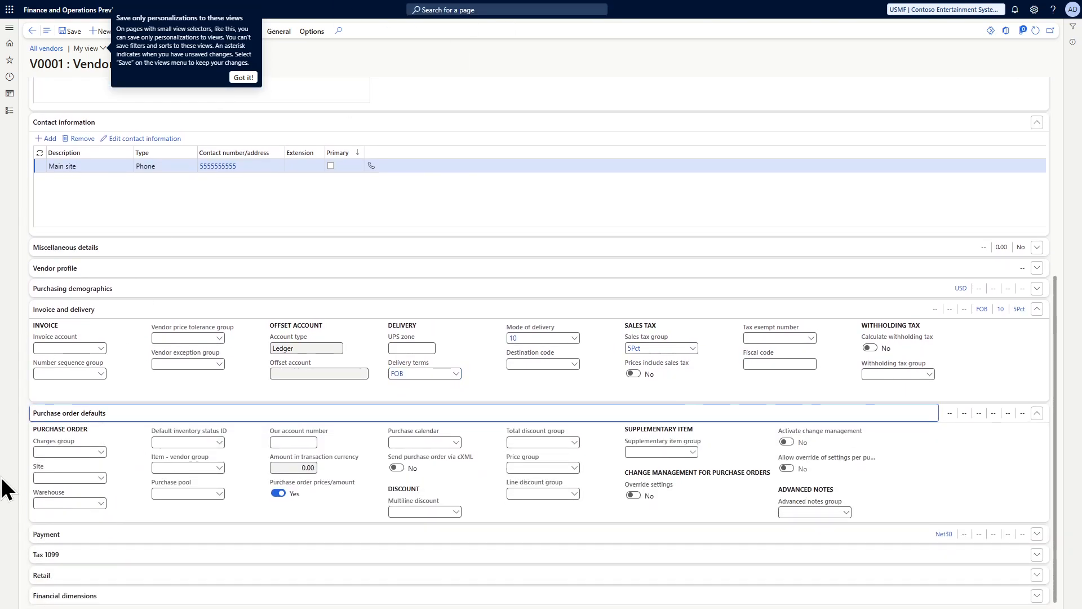
{"action": "left_click", "coordinate": [59, 473]}
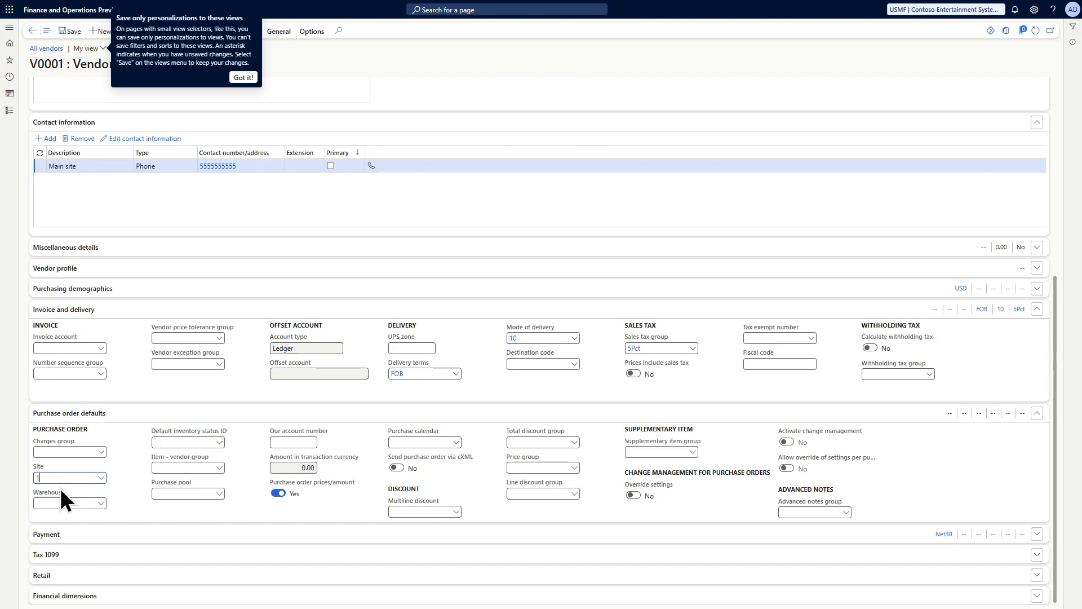
{"action": "type", "text": "1"}
{"action": "left_click", "coordinate": [56, 502]}
{"action": "type", "text": "11"}
{"action": "left_click", "coordinate": [134, 512]}
Review the vendor's payment details and financial dimensions
{"action": "left_click", "coordinate": [110, 535]}
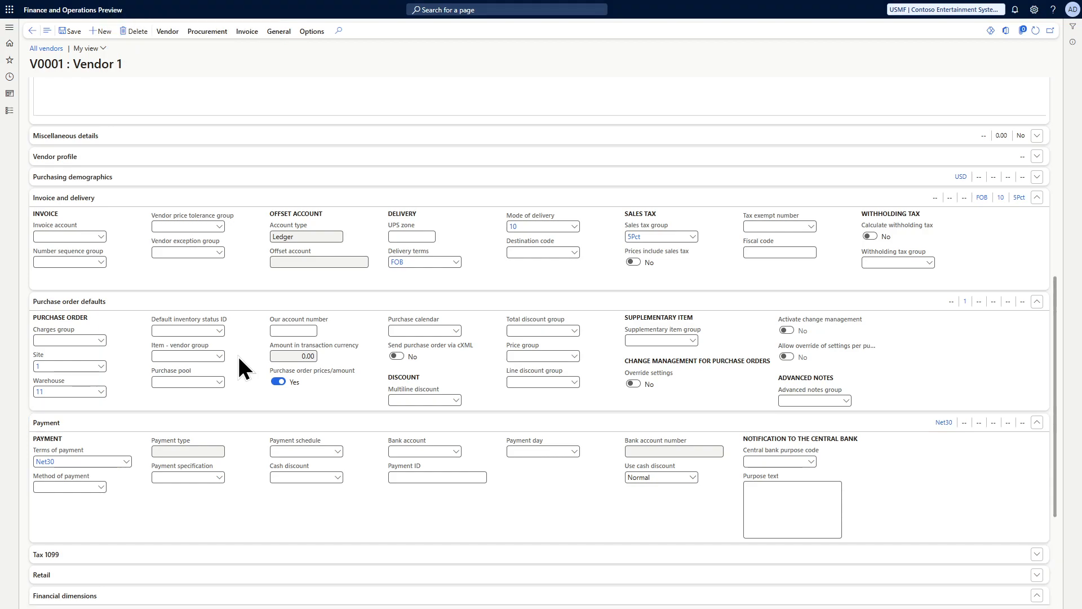
{"action": "scroll", "coordinate": [238, 357], "scroll_direction": "down", "scroll_amount": 3}
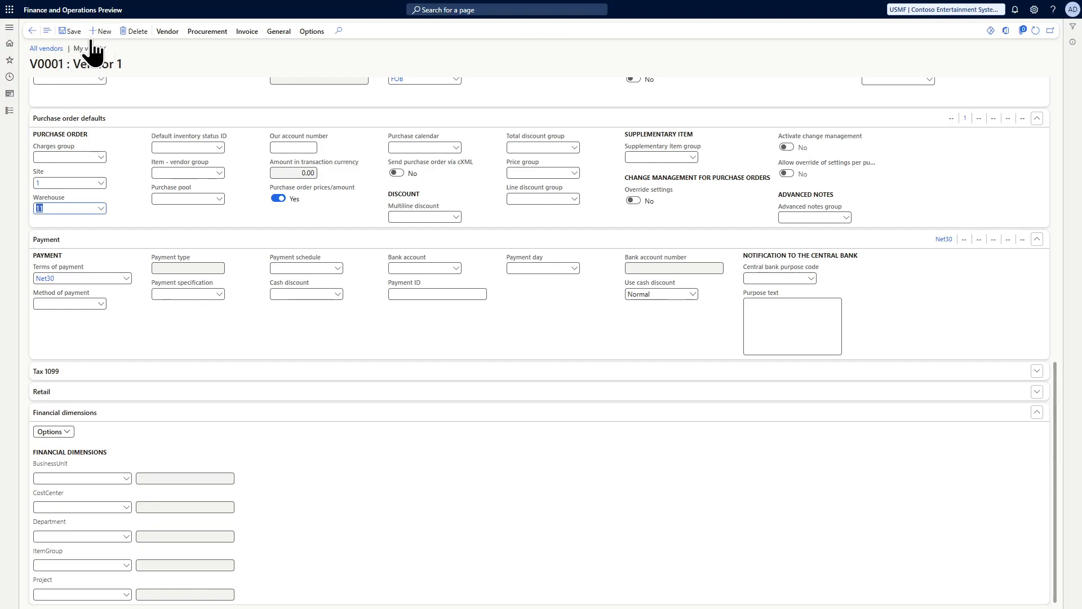
Create another new vendor record and enter its vendor account ID
{"action": "left_click", "coordinate": [98, 32]}
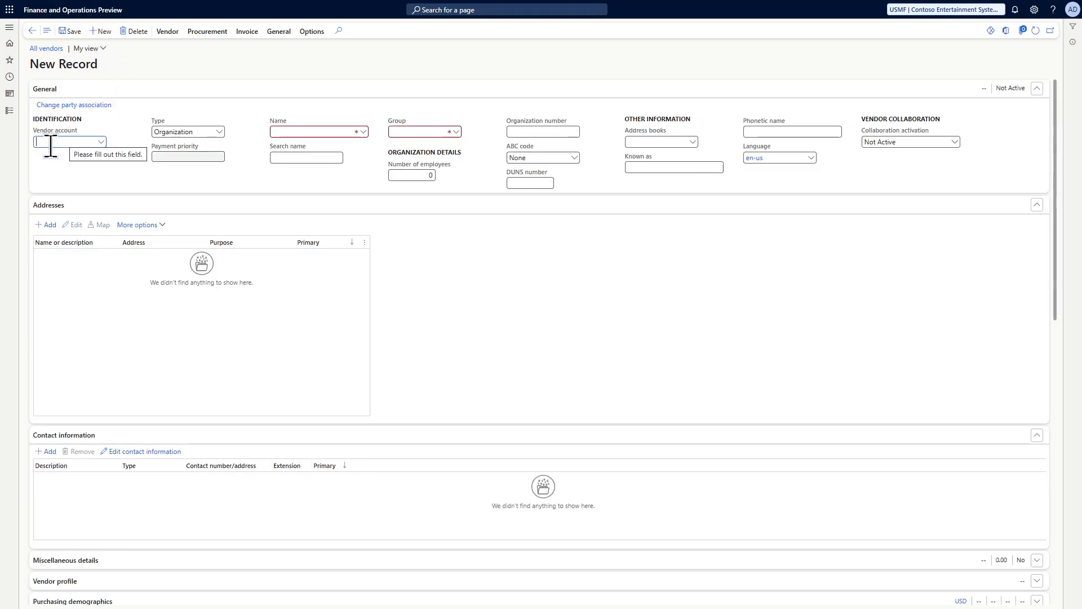
{"action": "type", "text": "V00"}
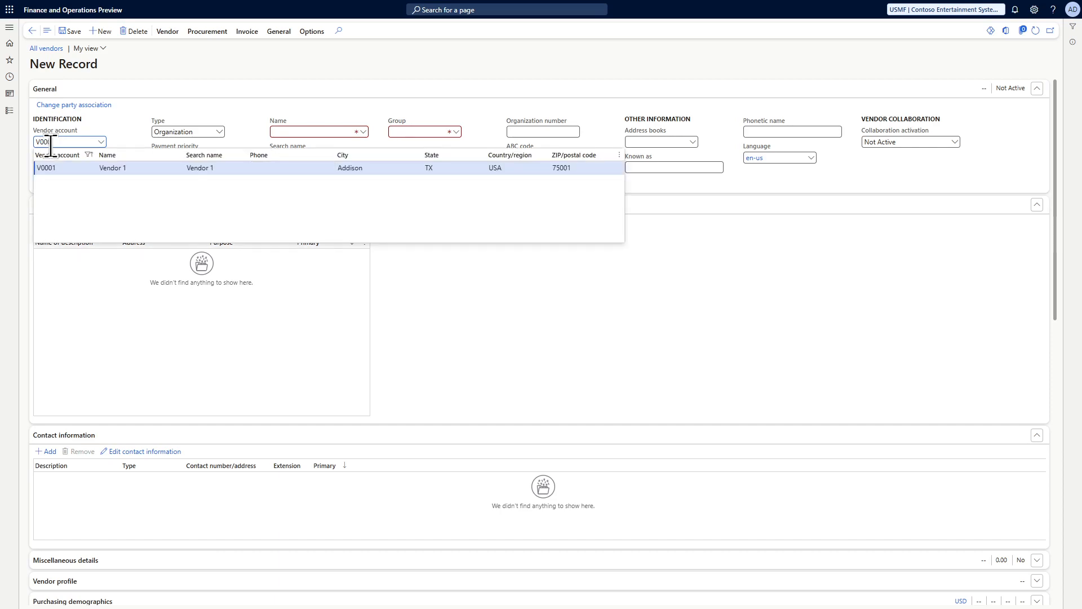
{"action": "type", "text": "02"}
{"action": "key", "text": "Tab"}
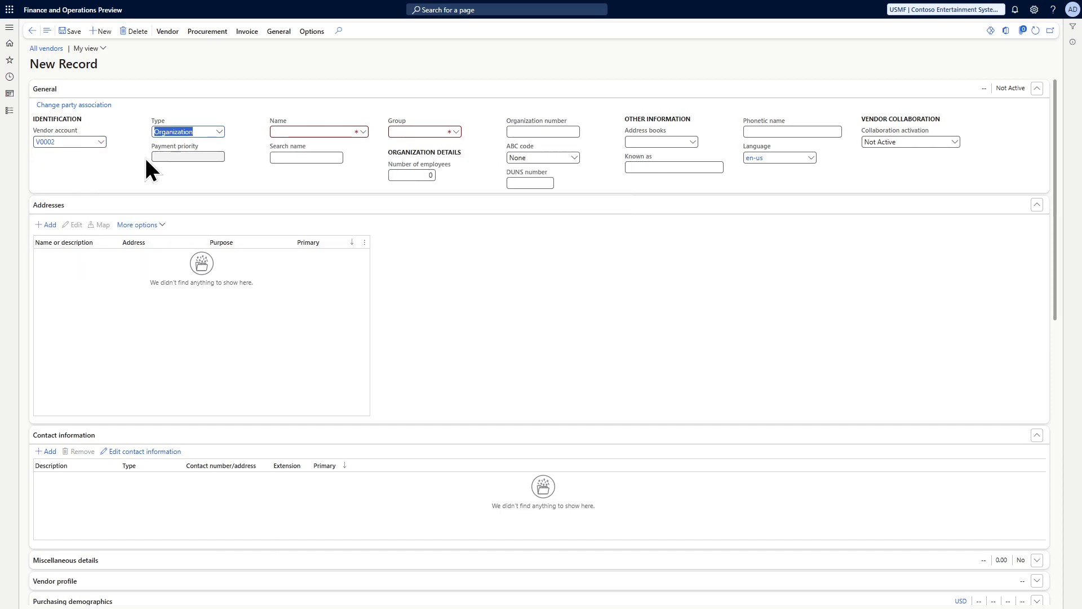
Name the new vendor Vendor 2 and assign it to group 40 (Other vendors)
{"action": "left_click", "coordinate": [279, 133]}
{"action": "type", "text": "Vendor 2"}
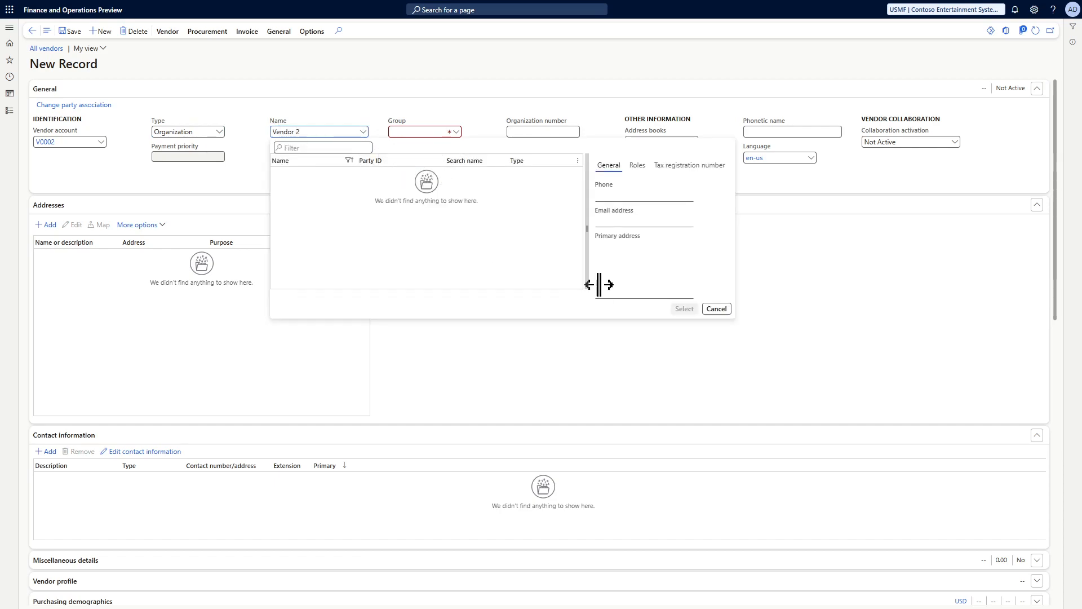
{"action": "left_click", "coordinate": [716, 309]}
{"action": "left_click", "coordinate": [456, 131]}
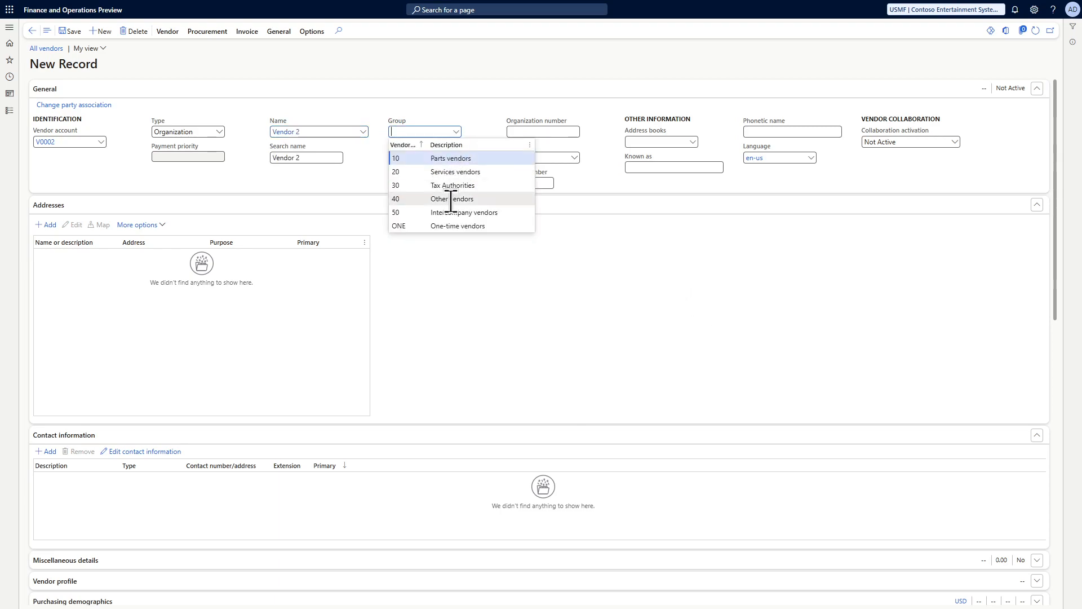
{"action": "left_click", "coordinate": [451, 200]}
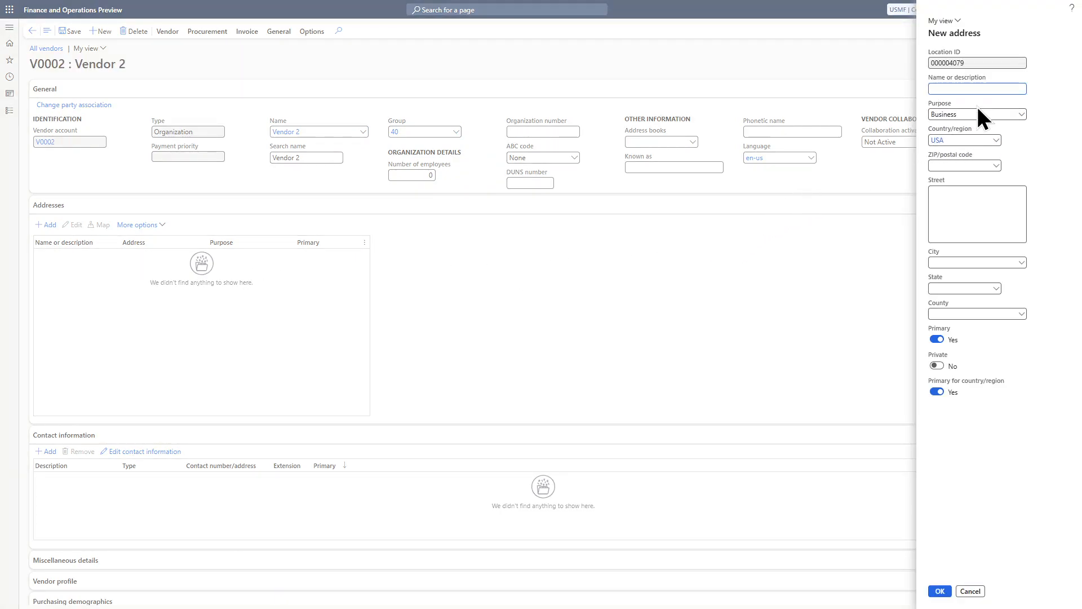
Add a business address described as Main to Vendor 2, entering the street and choosing the ZIP/postal code
{"action": "type", "text": "Main"}
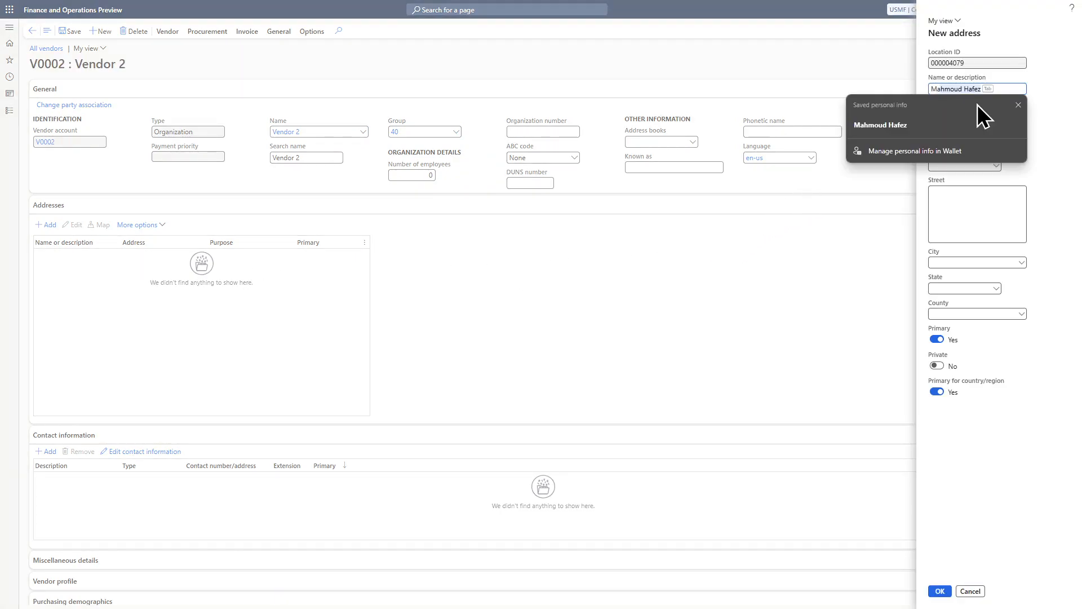
{"action": "left_click", "coordinate": [959, 223]}
{"action": "type", "text": "6666"}
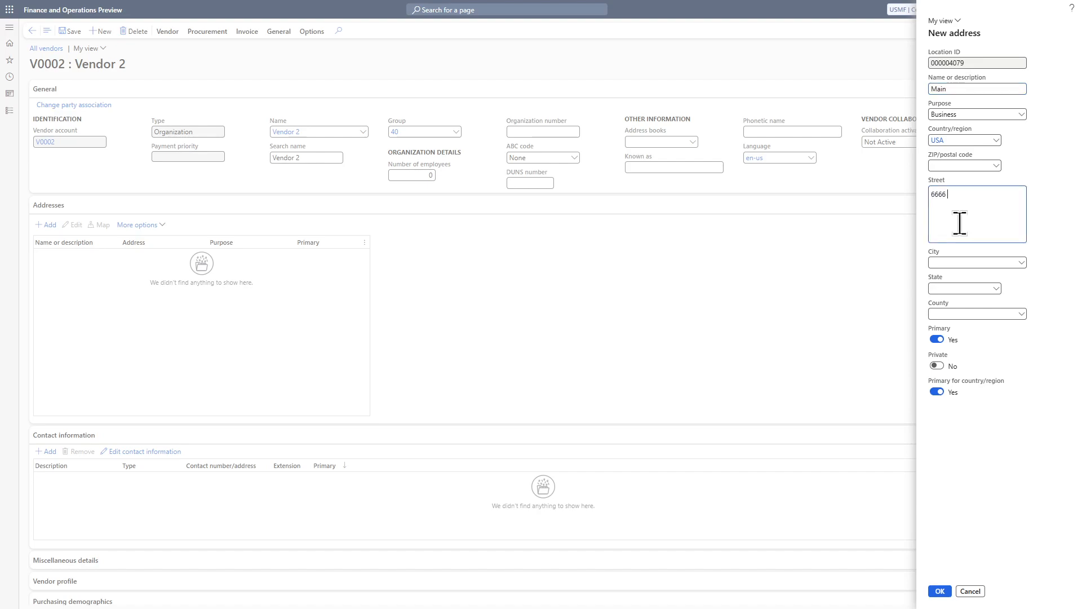
{"action": "type", "text": " D st"}
{"action": "left_click", "coordinate": [973, 167]}
{"action": "type", "text": "75"}
{"action": "left_click", "coordinate": [315, 279]}
{"action": "left_click", "coordinate": [939, 591]}
Add a contact line of type Phone described as Main and enter the vendor's phone number
{"action": "left_click", "coordinate": [46, 452]}
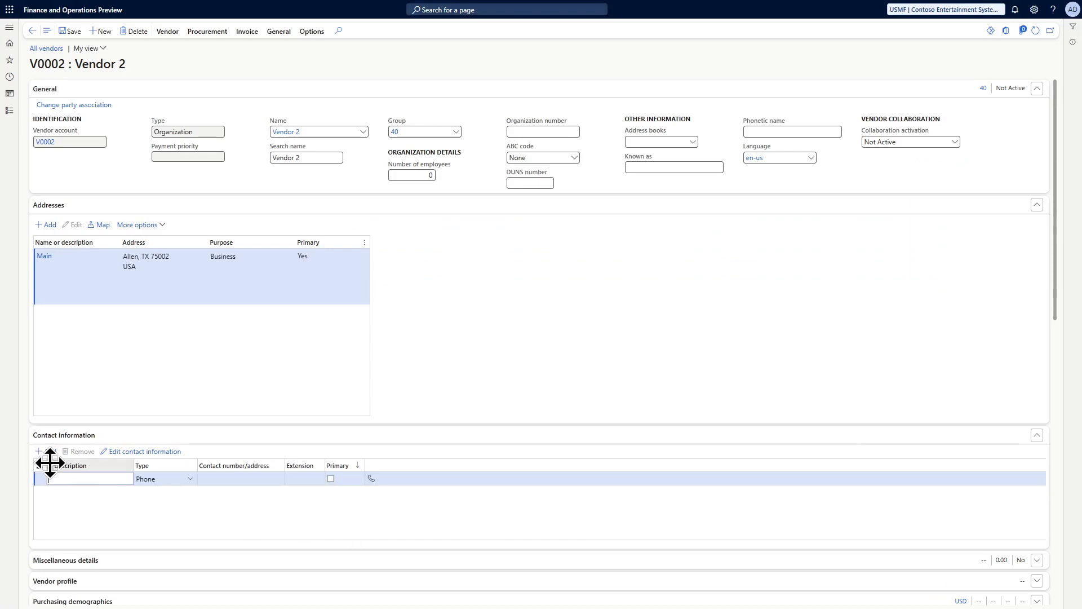
{"action": "type", "text": "Main"}
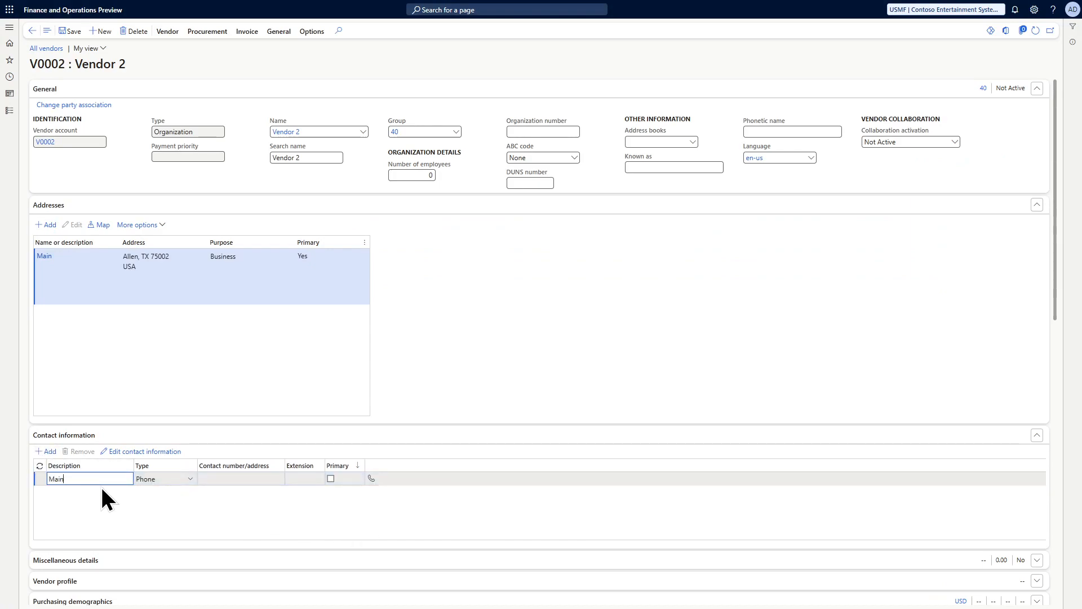
{"action": "left_click", "coordinate": [214, 478]}
{"action": "left_click", "coordinate": [190, 479]}
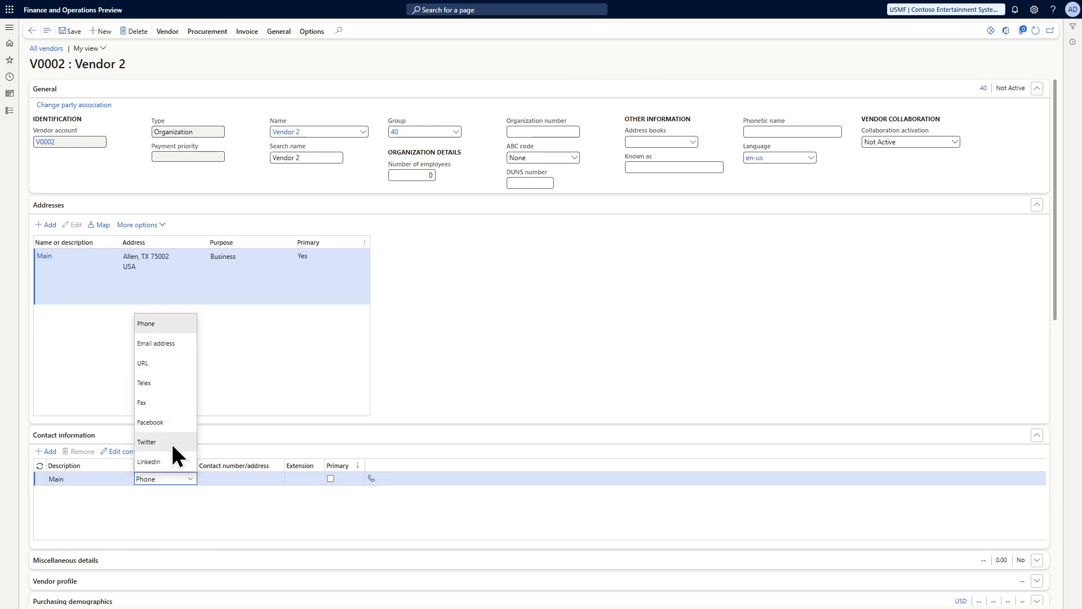
{"action": "left_click", "coordinate": [235, 477]}
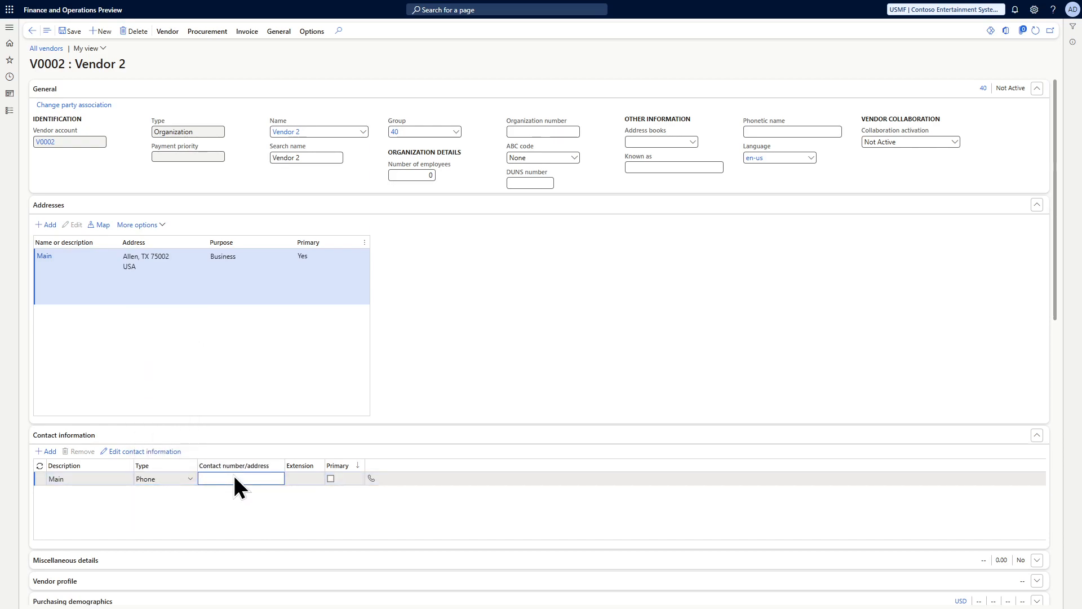
{"action": "type", "text": "666"}
{"action": "type", "text": "666"}
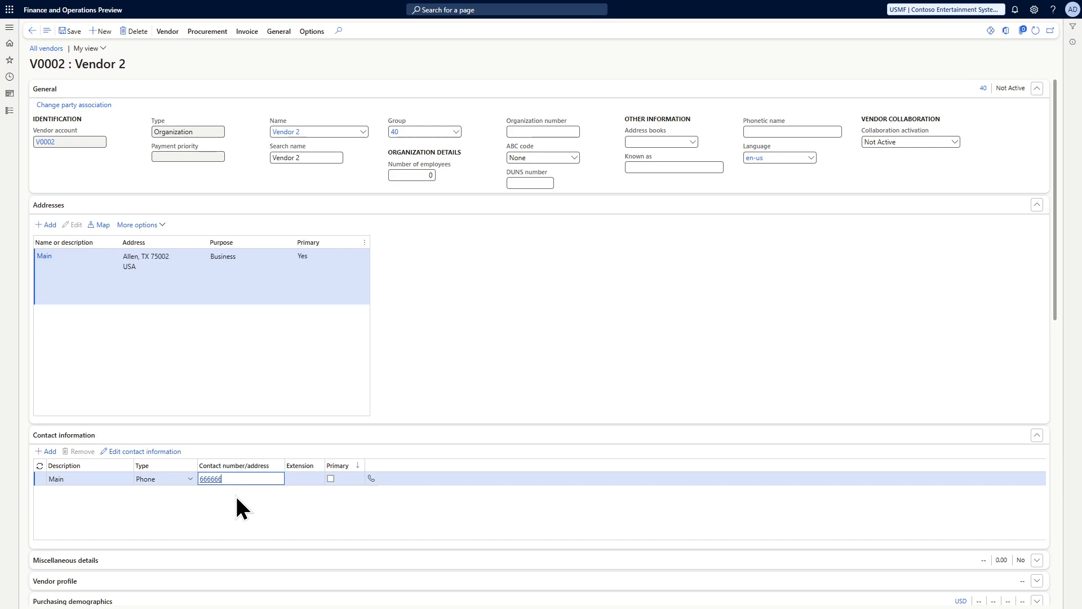
In Vendor 2's purchase order defaults, set the site to 1 and the warehouse to 11
{"action": "scroll", "coordinate": [235, 494], "scroll_direction": "down", "scroll_amount": 5}
{"action": "scroll", "coordinate": [85, 488], "scroll_direction": "down", "scroll_amount": 1}
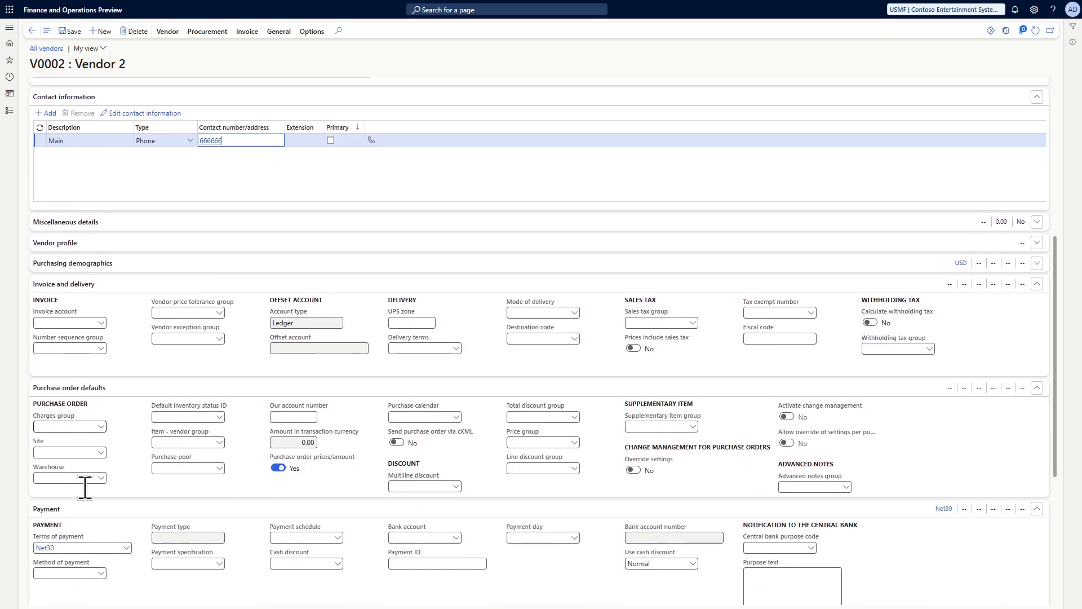
{"action": "left_click", "coordinate": [71, 454]}
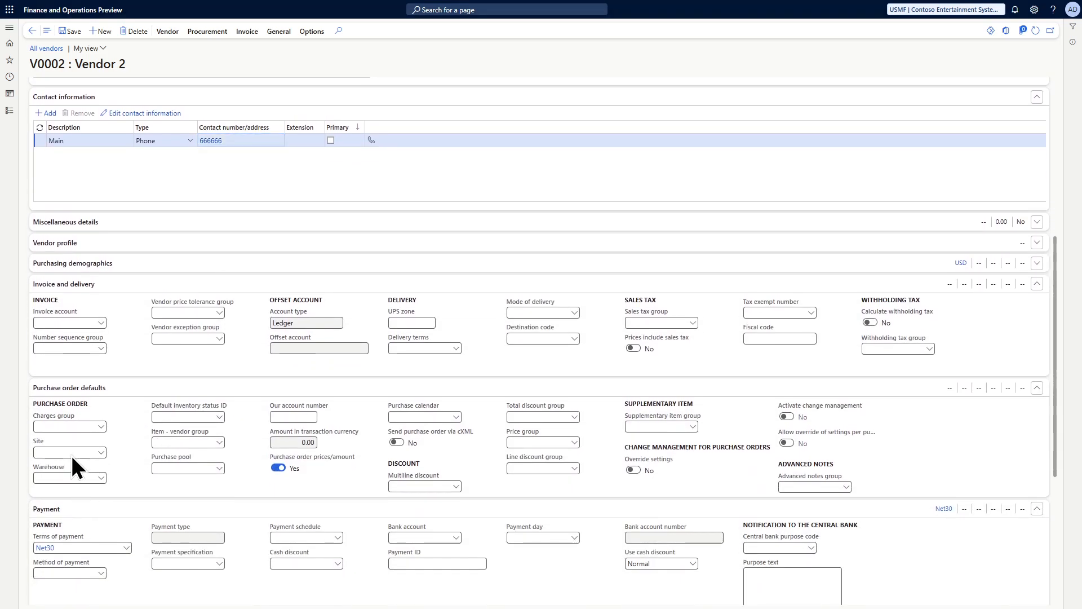
{"action": "type", "text": "1"}
{"action": "key", "text": "Tab"}
{"action": "type", "text": "11"}
Set Vendor 2's method of payment to CHECK, save the record and review it
{"action": "scroll", "coordinate": [141, 484], "scroll_direction": "down", "scroll_amount": 4}
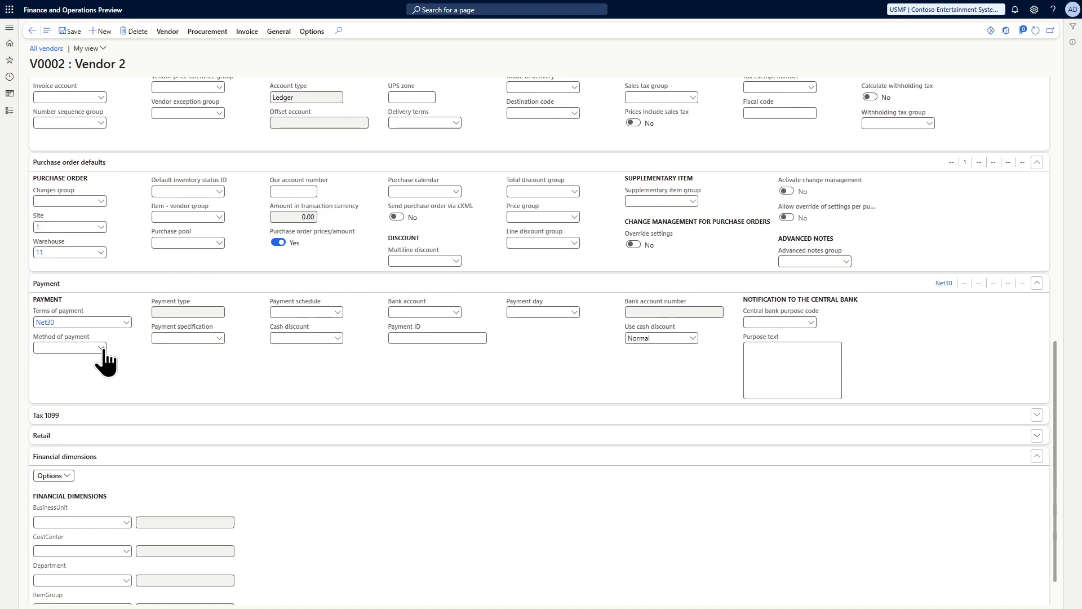
{"action": "left_click", "coordinate": [102, 348]}
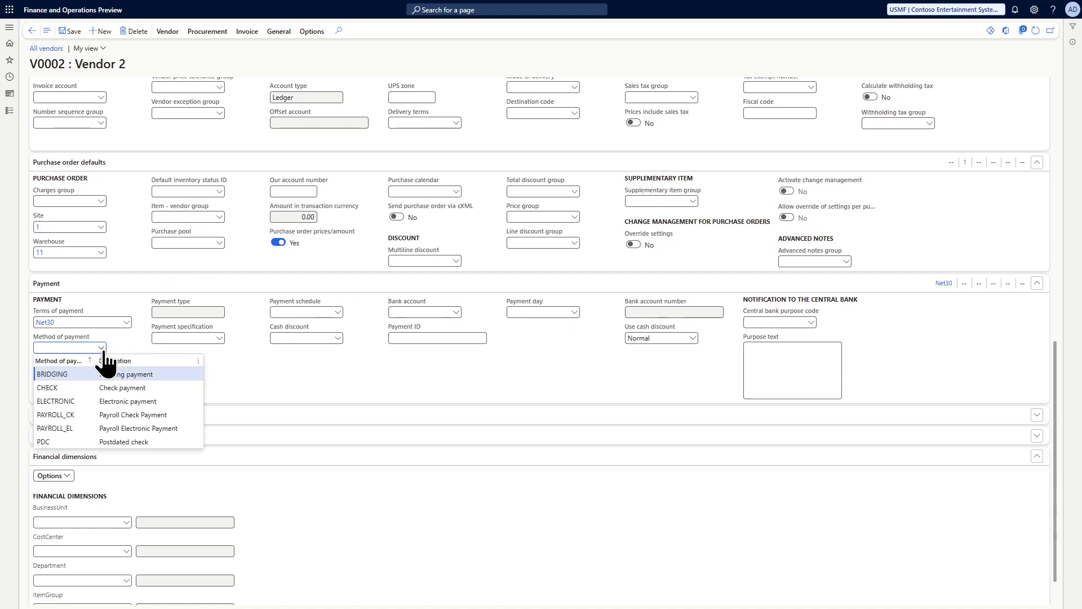
{"action": "left_click", "coordinate": [72, 388]}
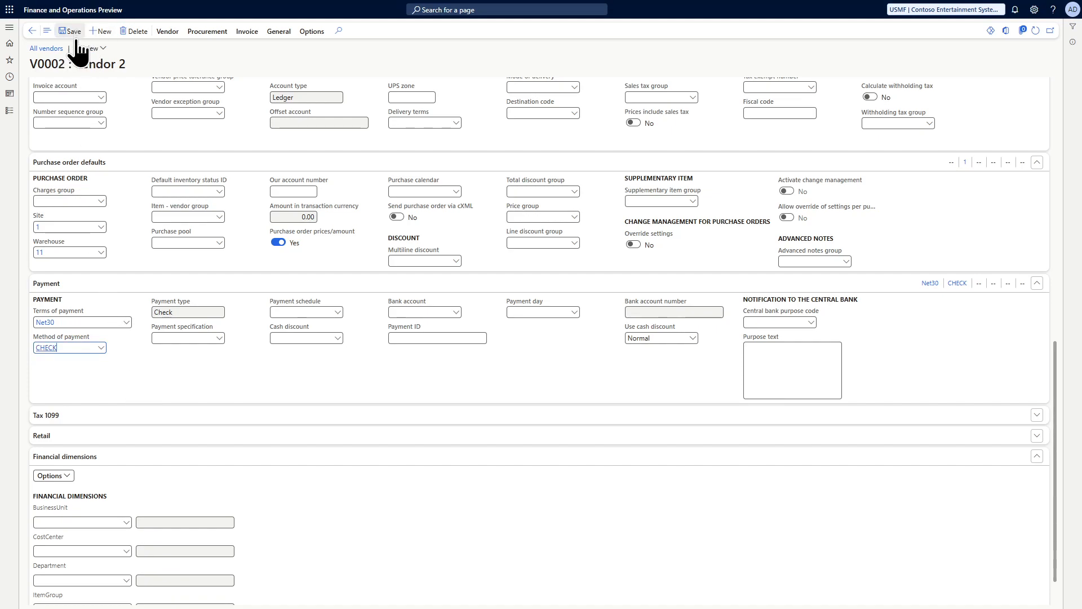
{"action": "scroll", "coordinate": [405, 248], "scroll_direction": "up", "scroll_amount": 10}
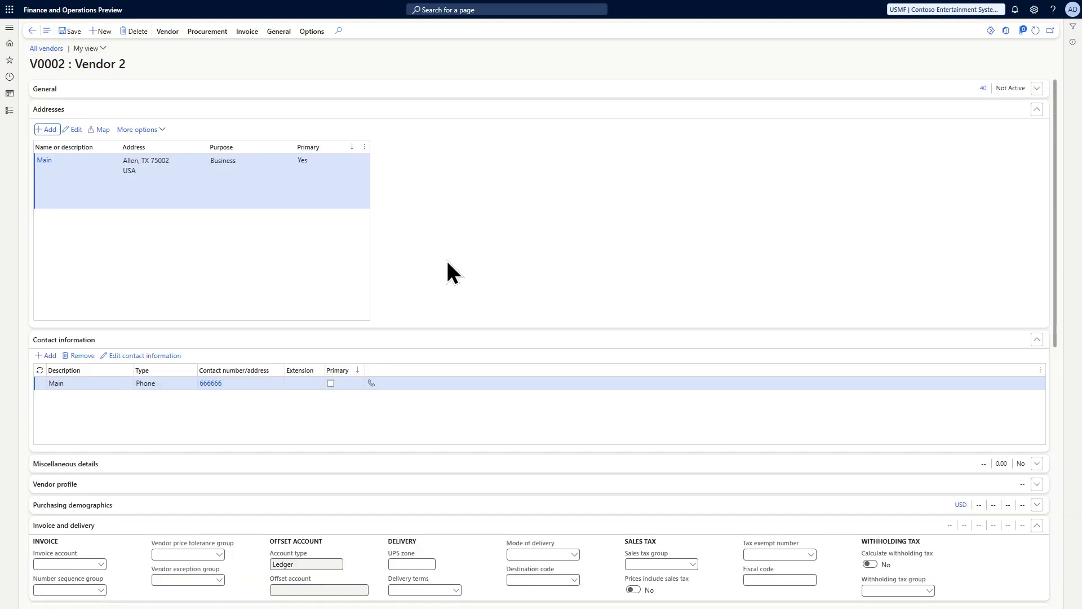
{"action": "scroll", "coordinate": [447, 260], "scroll_direction": "down", "scroll_amount": 6}
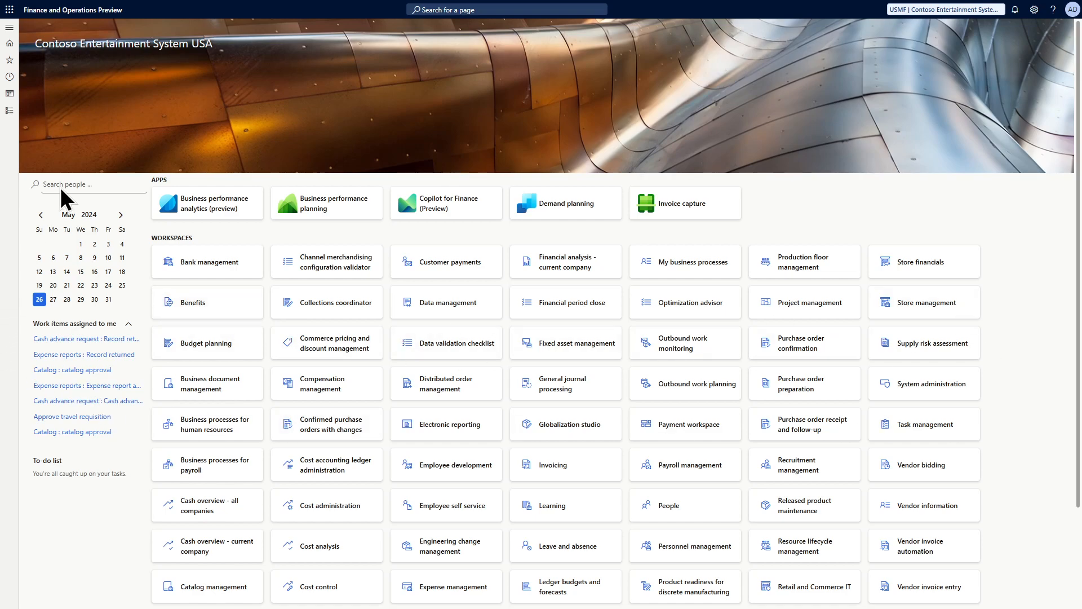
Open the Procurement and sourcing workflows list and widen its Name column to show the full workflow names
{"action": "left_click", "coordinate": [9, 27]}
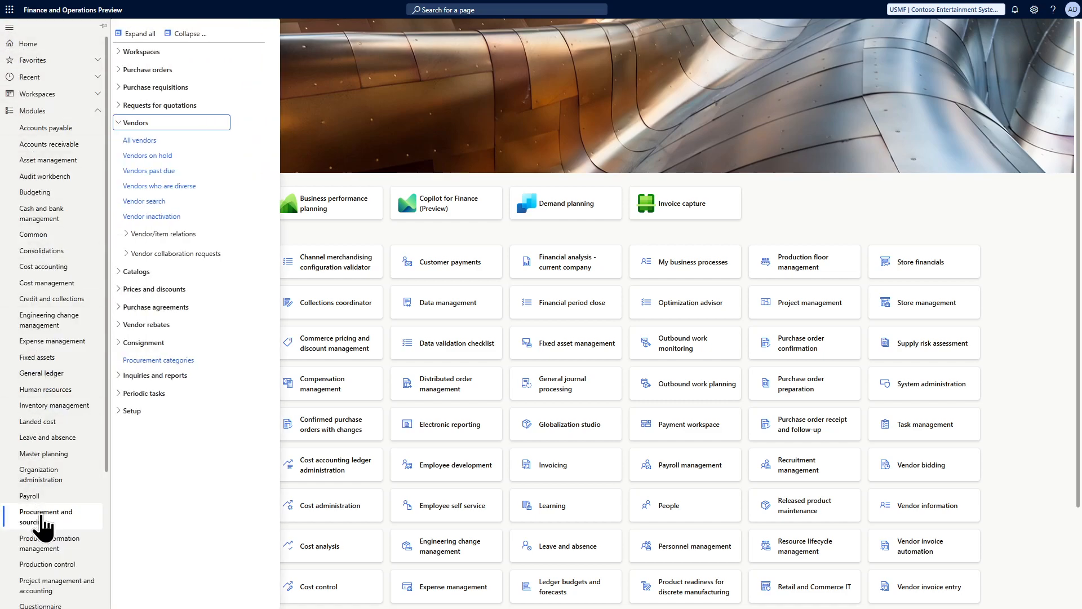
{"action": "left_click", "coordinate": [134, 411]}
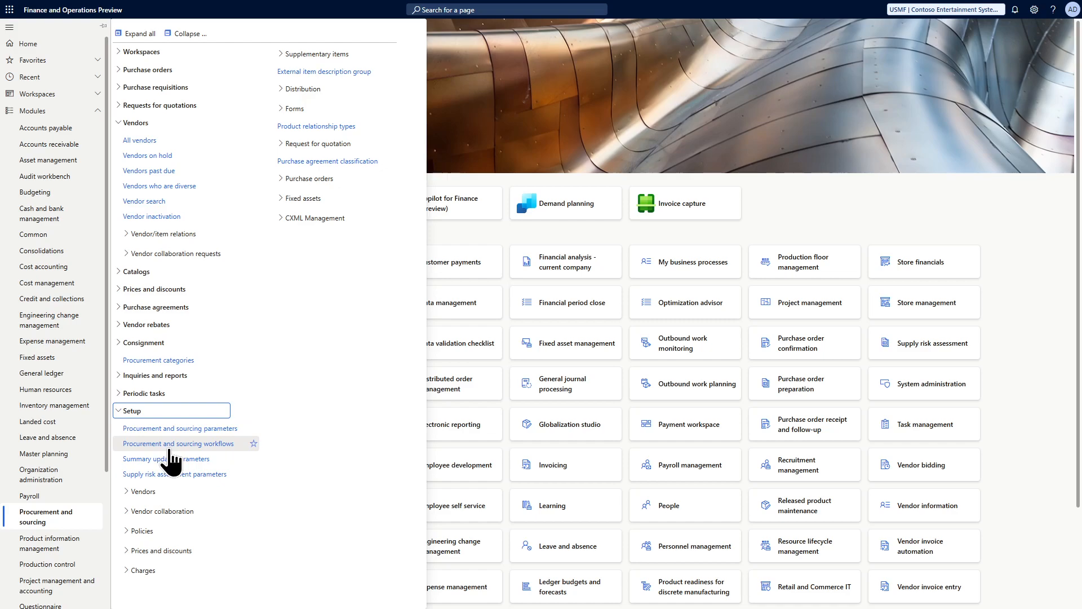
{"action": "left_click", "coordinate": [170, 445]}
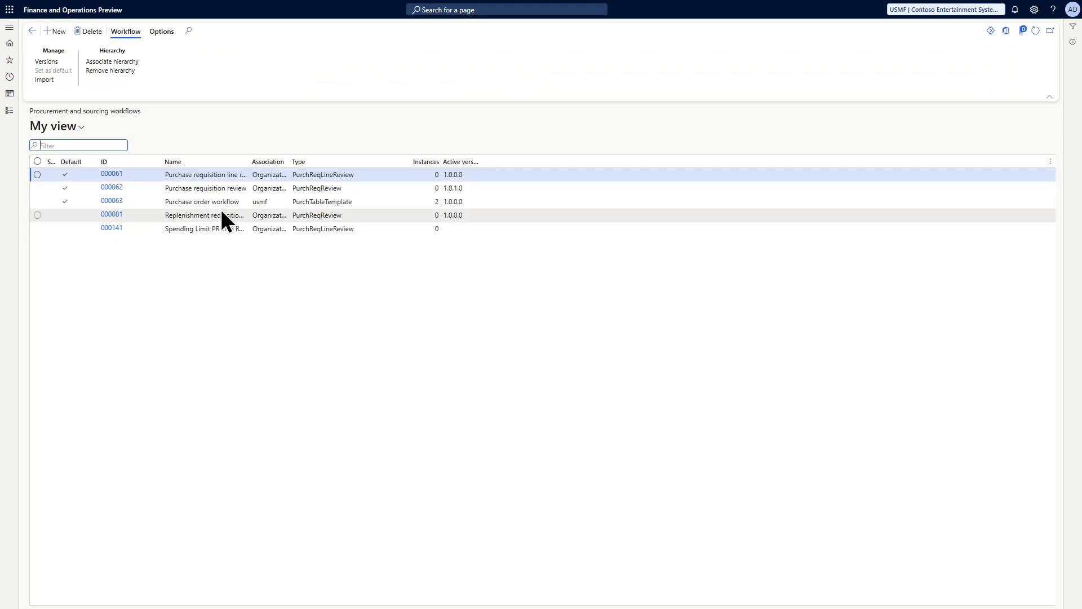
{"action": "left_click_drag", "start_coordinate": [251, 162], "coordinate": [298, 161]}
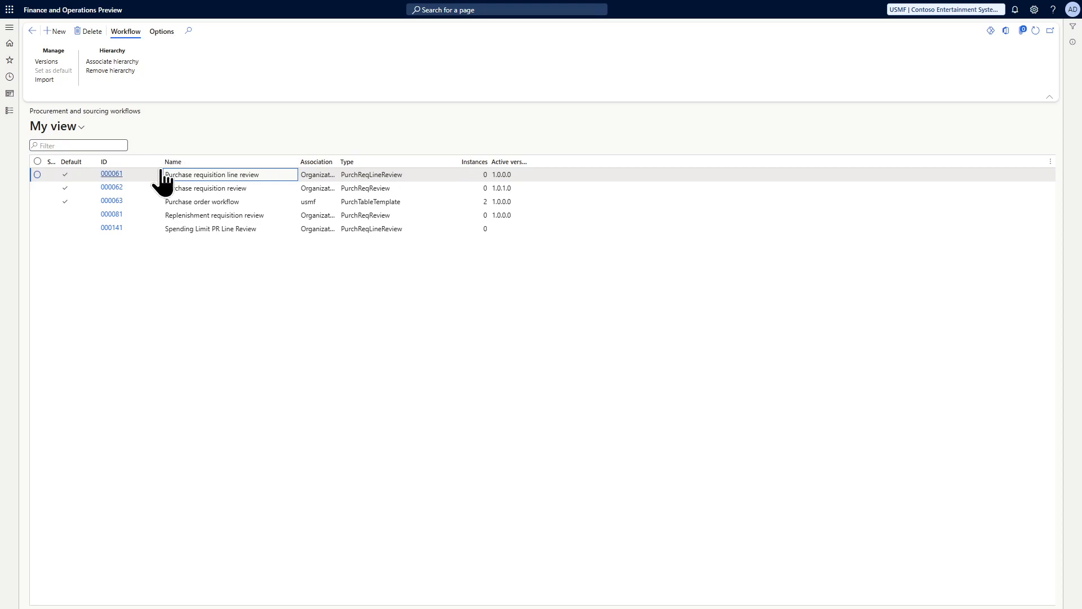
Create a new workflow of type Purchase requisition review, allowing the workflow editor application to run, and maximize the editor window
{"action": "left_click", "coordinate": [54, 31]}
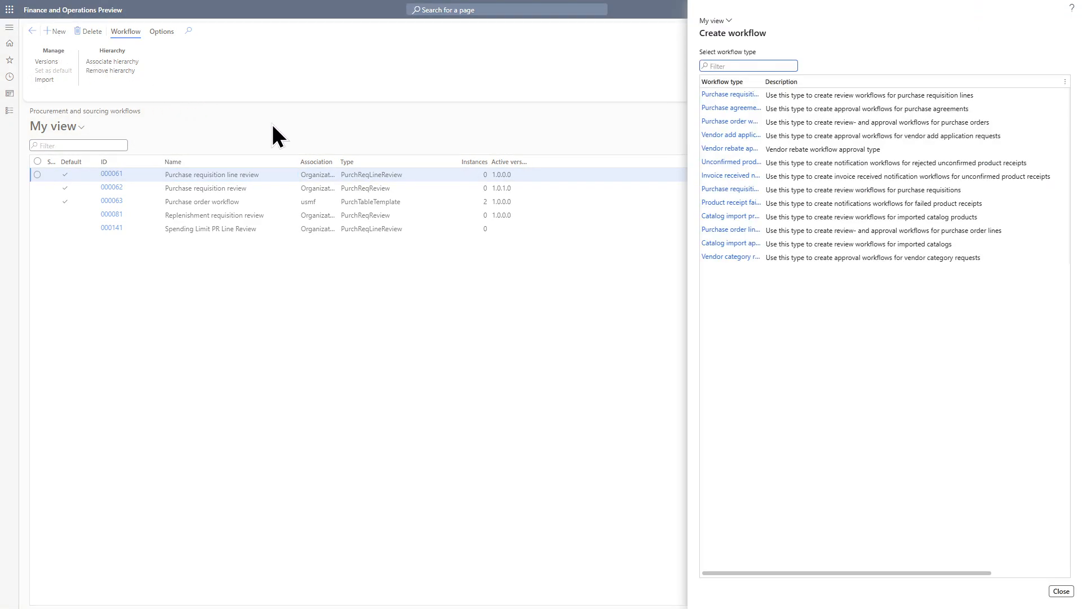
{"action": "left_click_drag", "start_coordinate": [763, 82], "coordinate": [824, 81]}
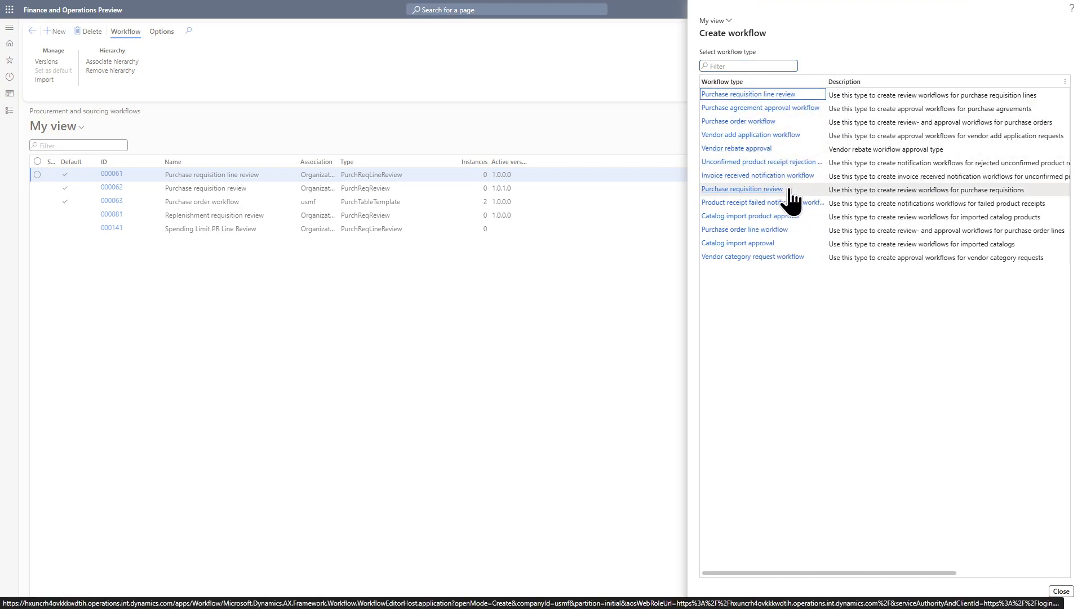
{"action": "left_click", "coordinate": [737, 192]}
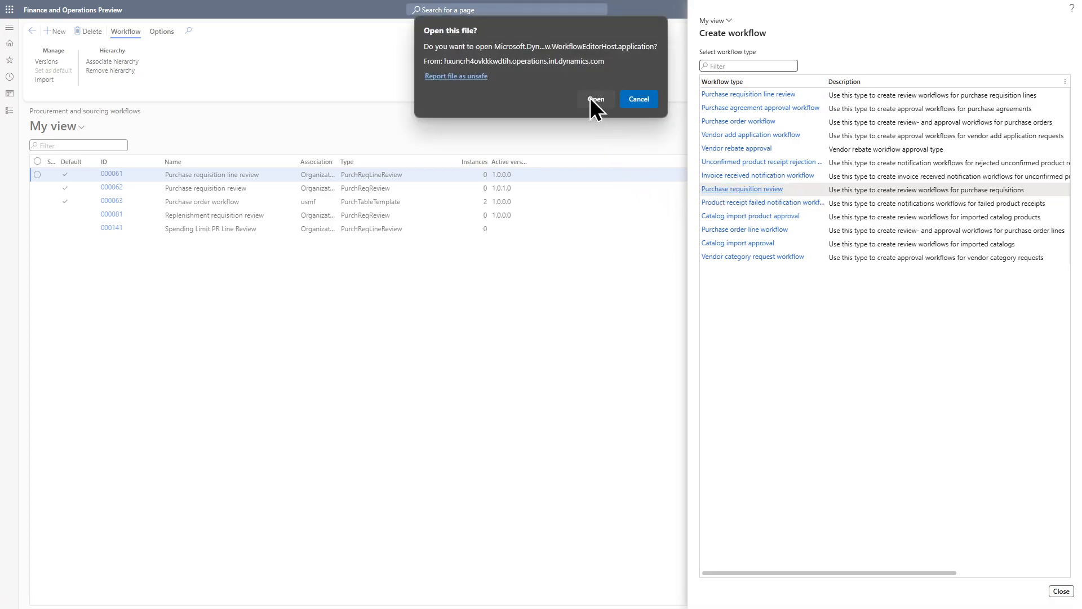
{"action": "left_click", "coordinate": [593, 99]}
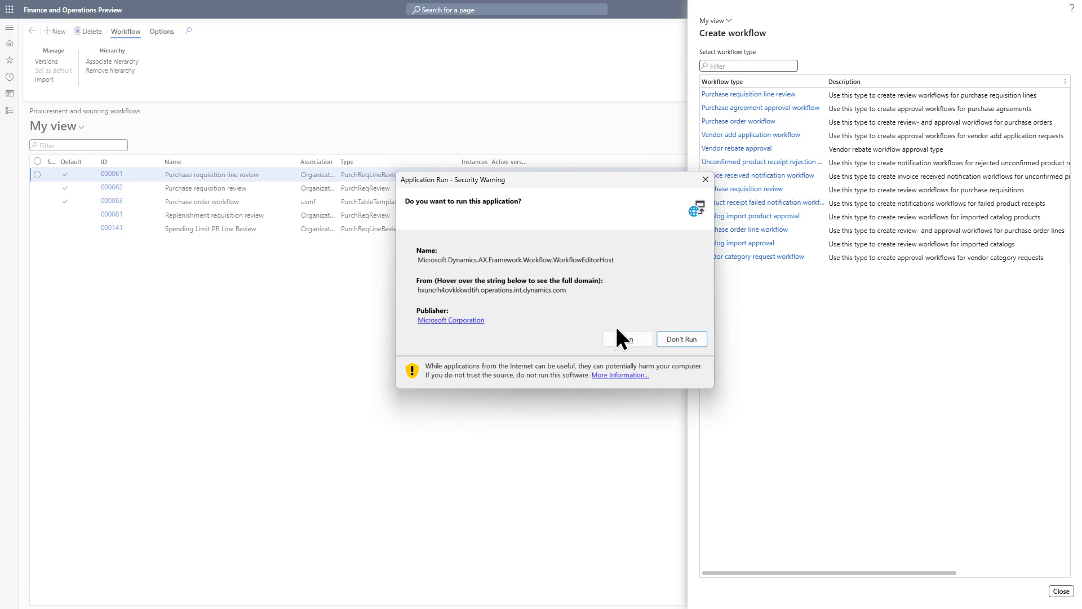
{"action": "left_click", "coordinate": [623, 338]}
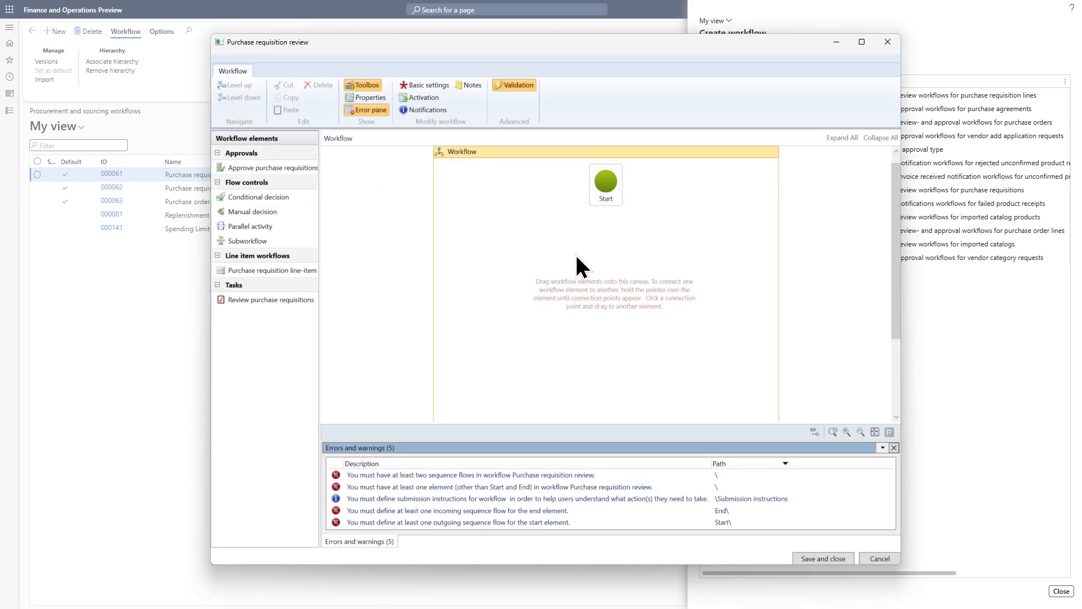
{"action": "scroll", "coordinate": [592, 254], "scroll_direction": "down", "scroll_amount": 5}
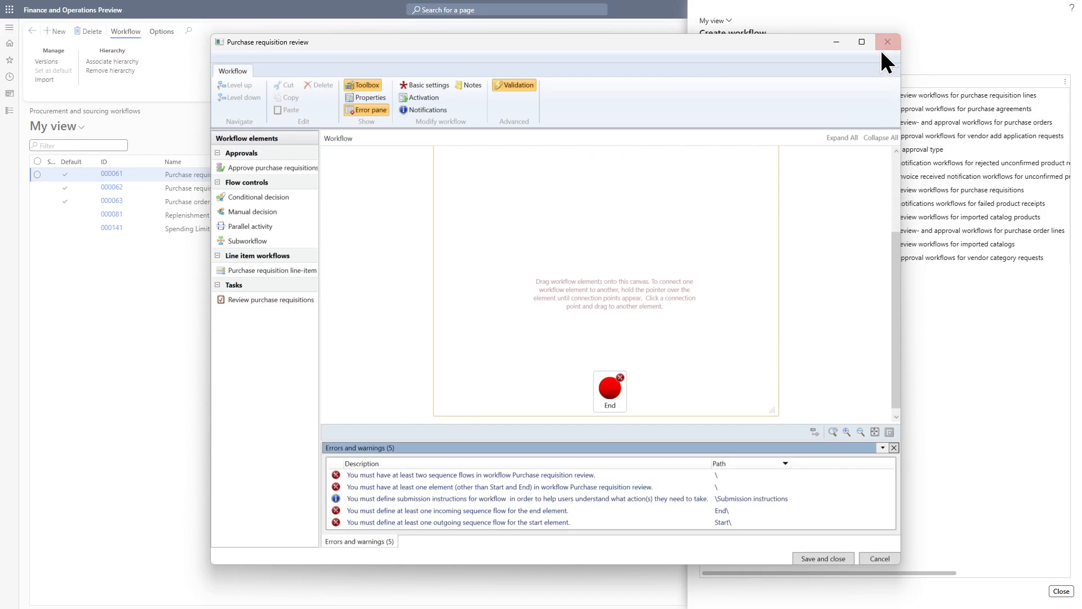
{"action": "left_click", "coordinate": [862, 43]}
{"action": "scroll", "coordinate": [642, 217], "scroll_direction": "down", "scroll_amount": 1}
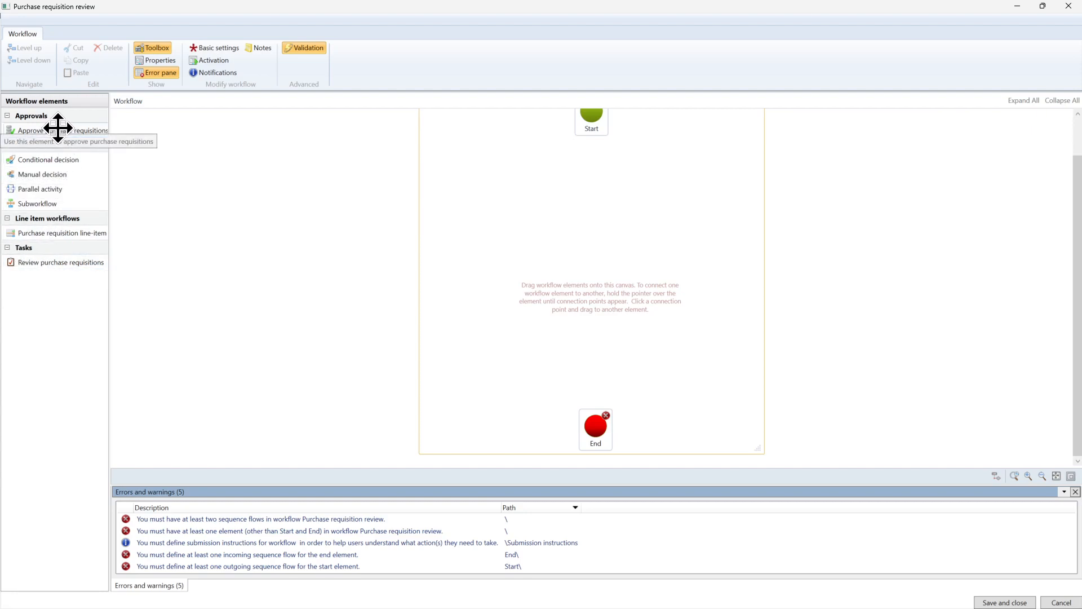
Add an Approve purchase requisitions element to the canvas and connect Start to it and it to End
{"action": "left_click_drag", "start_coordinate": [58, 128], "coordinate": [598, 236]}
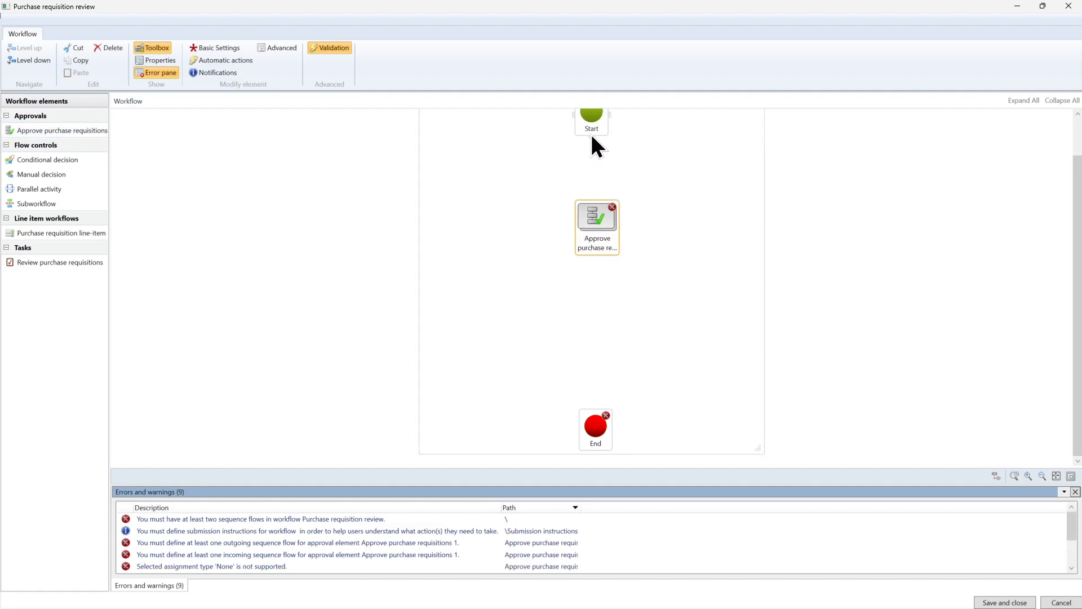
{"action": "left_click_drag", "start_coordinate": [595, 187], "coordinate": [596, 198]}
{"action": "left_click_drag", "start_coordinate": [598, 256], "coordinate": [598, 415]}
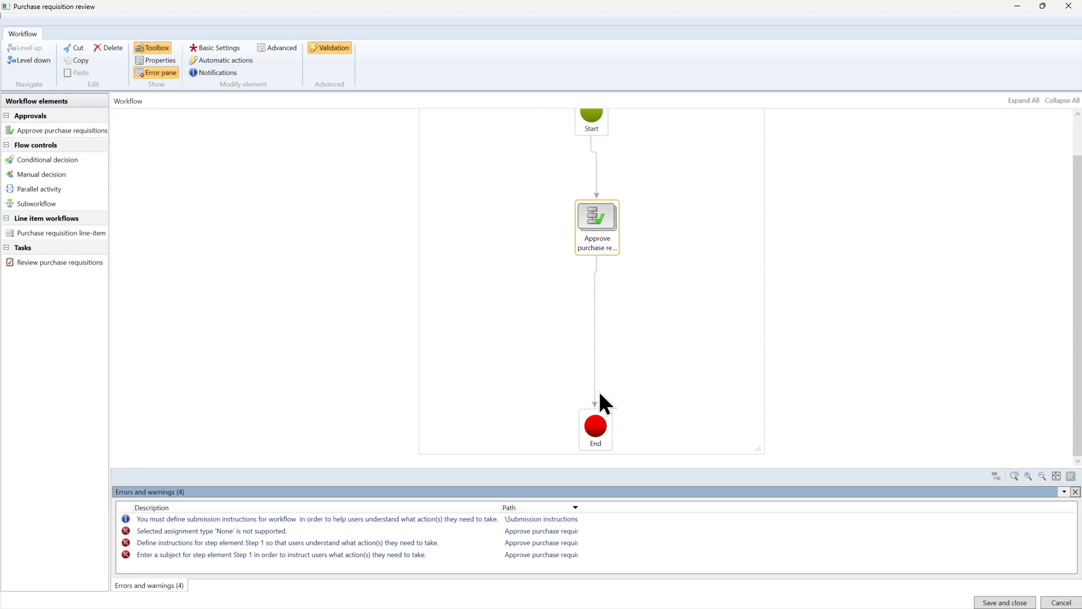
Open the Approve purchase requisitions element and set the assignment type of its Step 1 to User
{"action": "scroll", "coordinate": [599, 349], "scroll_direction": "up", "scroll_amount": 1}
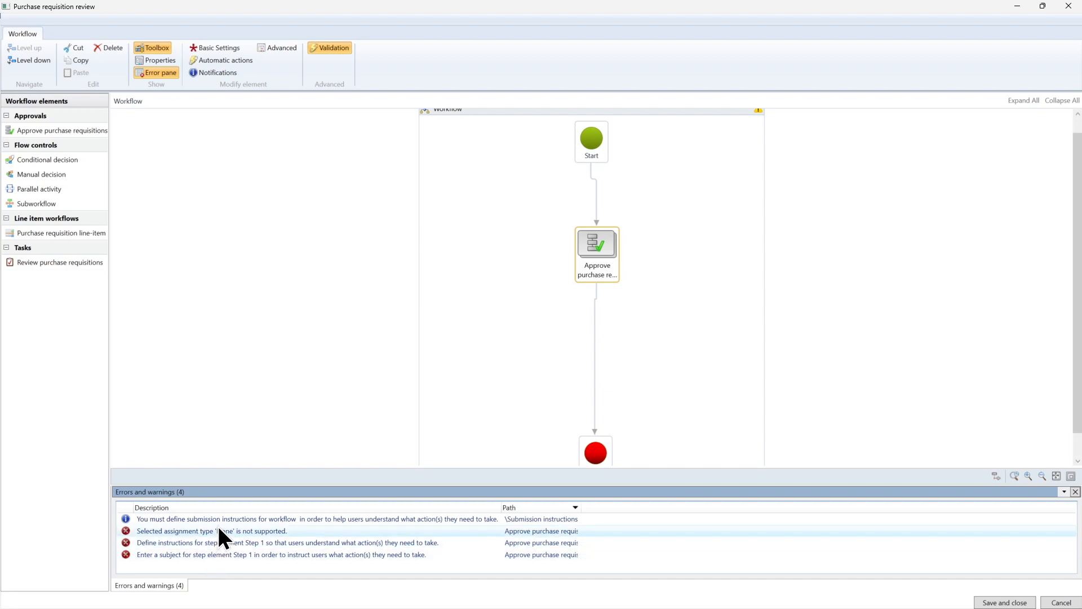
{"action": "double_click", "coordinate": [596, 259]}
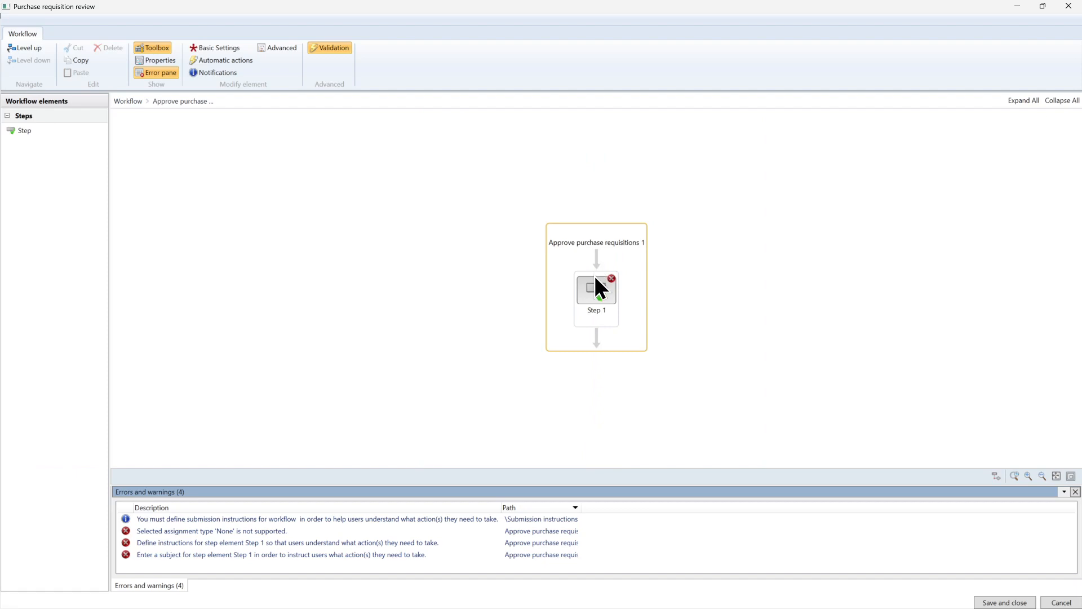
{"action": "left_click", "coordinate": [595, 302]}
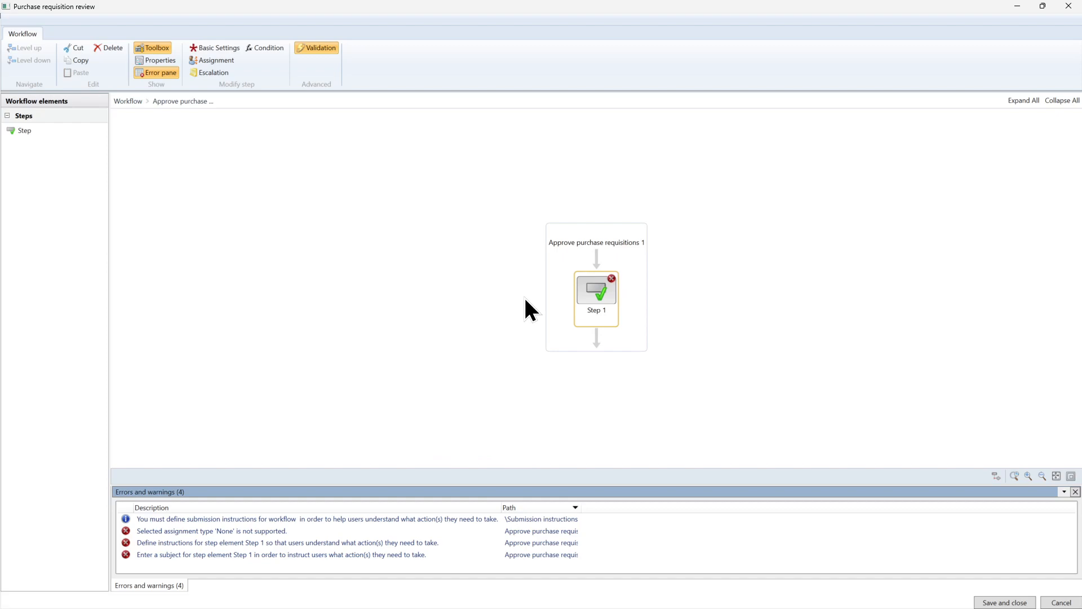
{"action": "left_click", "coordinate": [223, 62]}
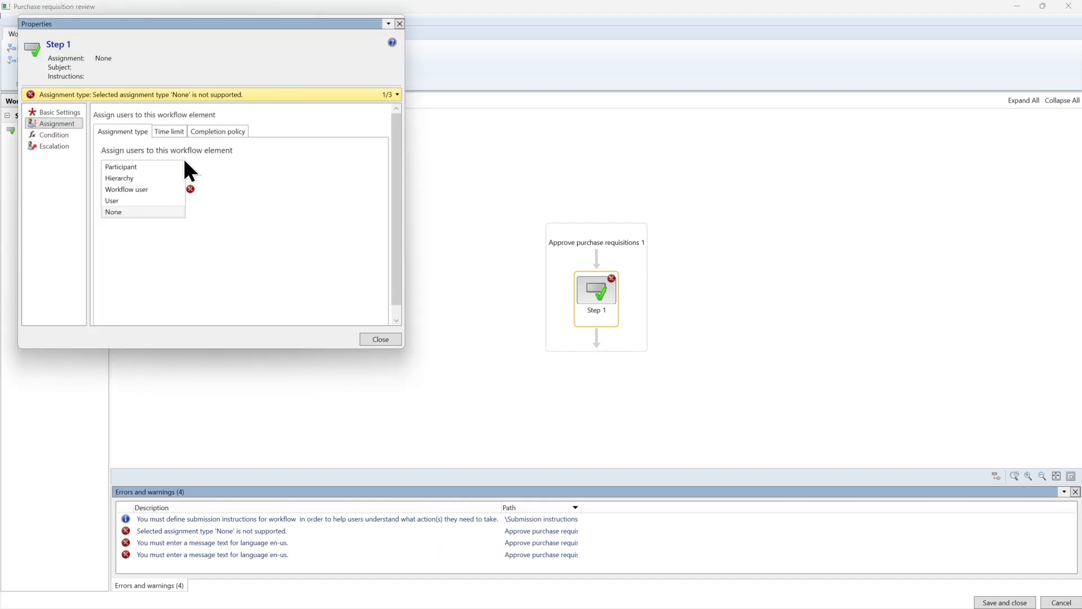
{"action": "left_click", "coordinate": [141, 202]}
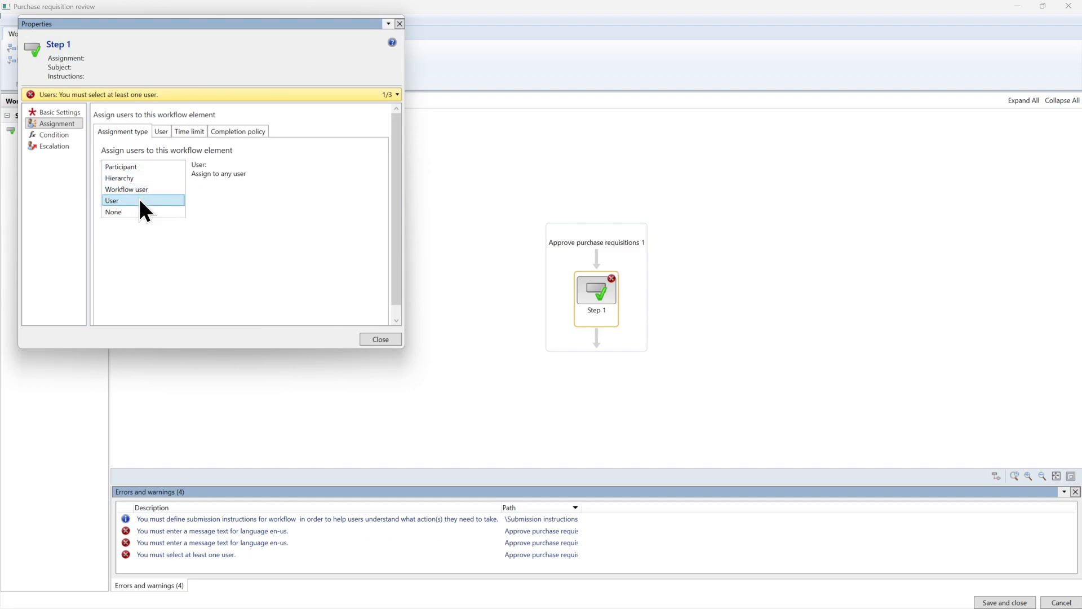
Add one user from the available users to Step 1's selected users as the approver
{"action": "left_click", "coordinate": [162, 129]}
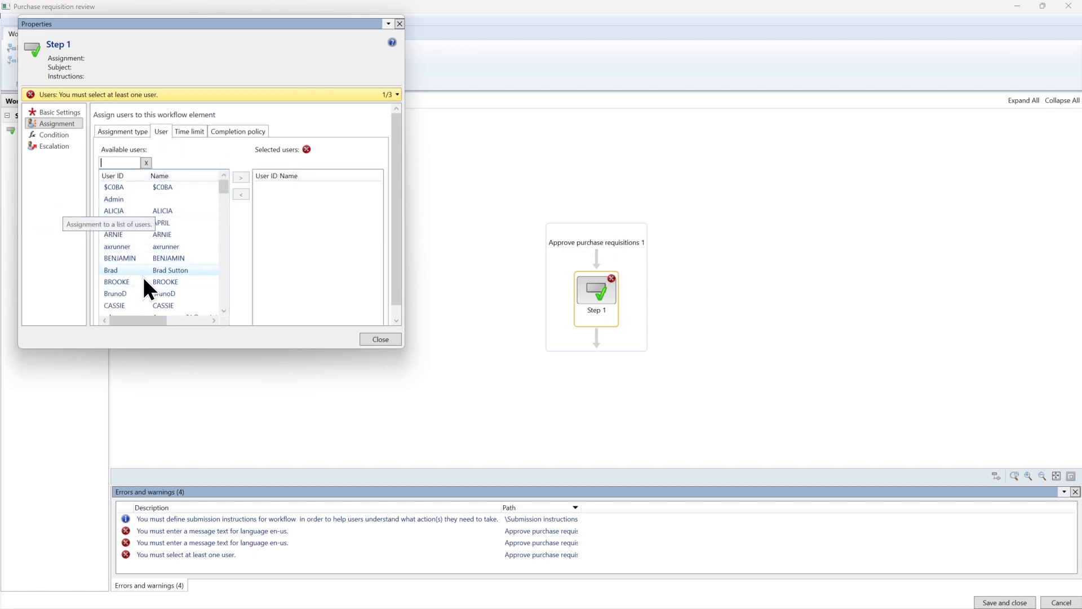
{"action": "scroll", "coordinate": [144, 282], "scroll_direction": "down", "scroll_amount": 1}
{"action": "scroll", "coordinate": [141, 242], "scroll_direction": "up", "scroll_amount": 1}
{"action": "left_click", "coordinate": [134, 255]}
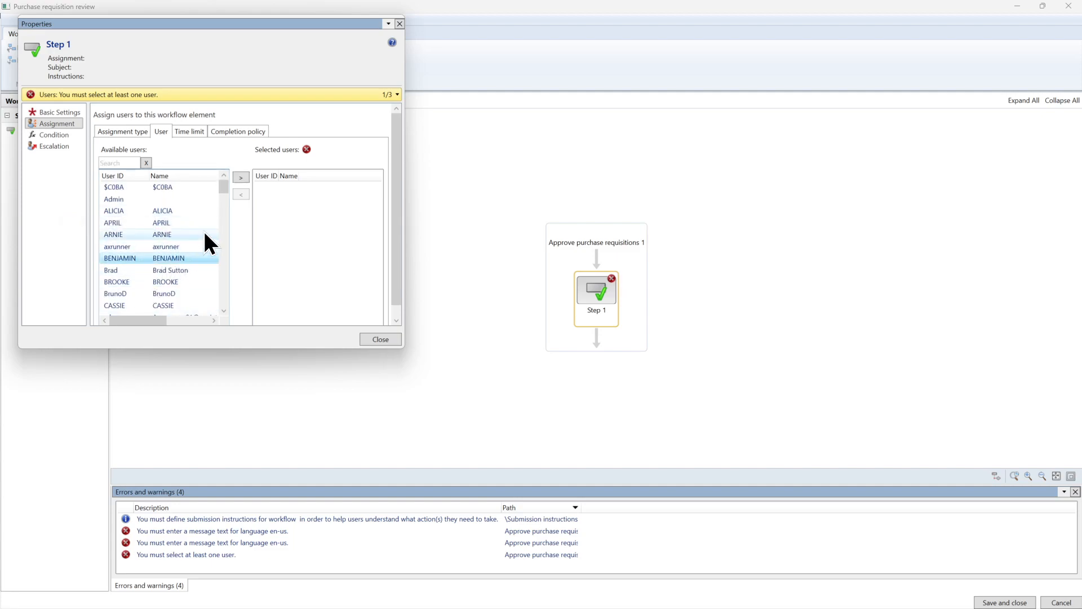
{"action": "left_click", "coordinate": [241, 177]}
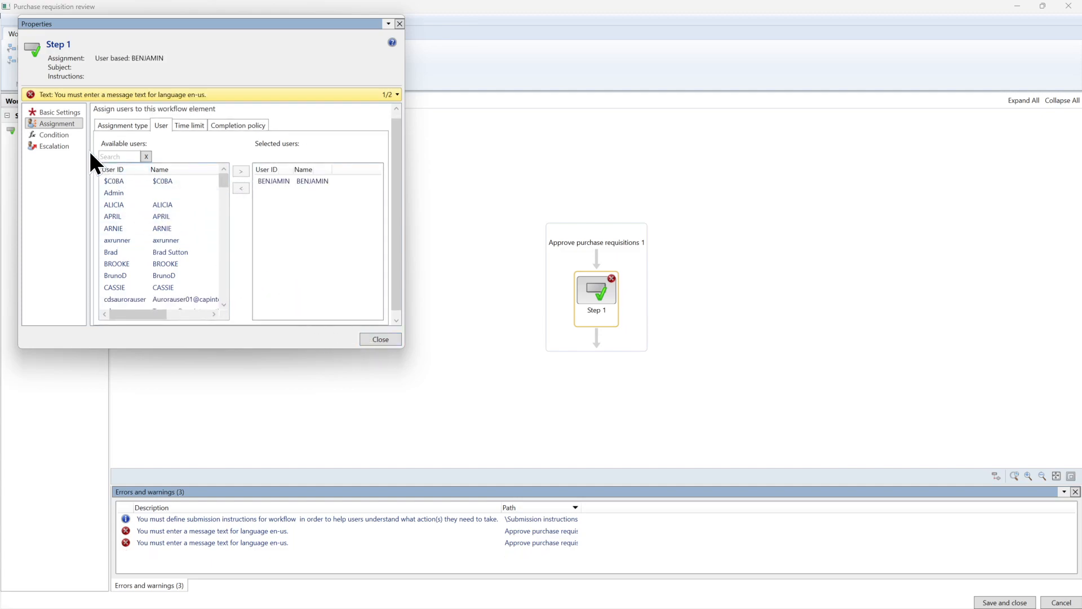
Enter "PO approval" as the work item subject in Step 1's basic settings
{"action": "left_click", "coordinate": [46, 114]}
{"action": "left_click", "coordinate": [200, 176]}
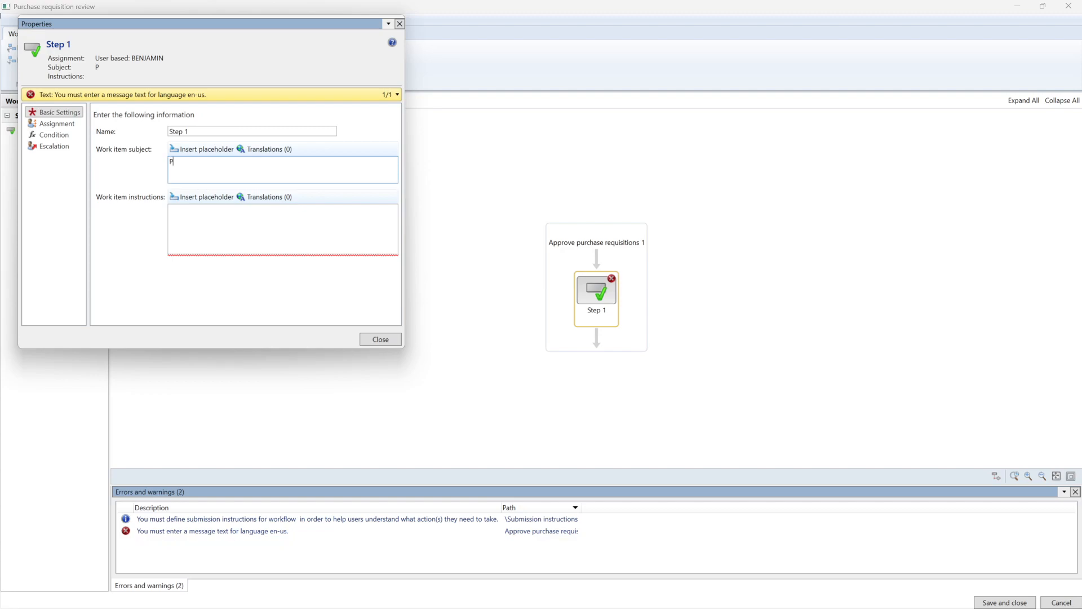
{"action": "type", "text": "P"}
{"action": "key", "text": "BackSpace"}
{"action": "type", "text": "PO approvl"}
{"action": "key", "text": "BackSpace"}
{"action": "type", "text": "al"}
Copy the subject "PO approval" into Step 1's work item instructions and close its properties
{"action": "left_click_drag", "start_coordinate": [229, 161], "coordinate": [126, 173]}
{"action": "key", "text": "ctrl+c"}
{"action": "left_click", "coordinate": [224, 220]}
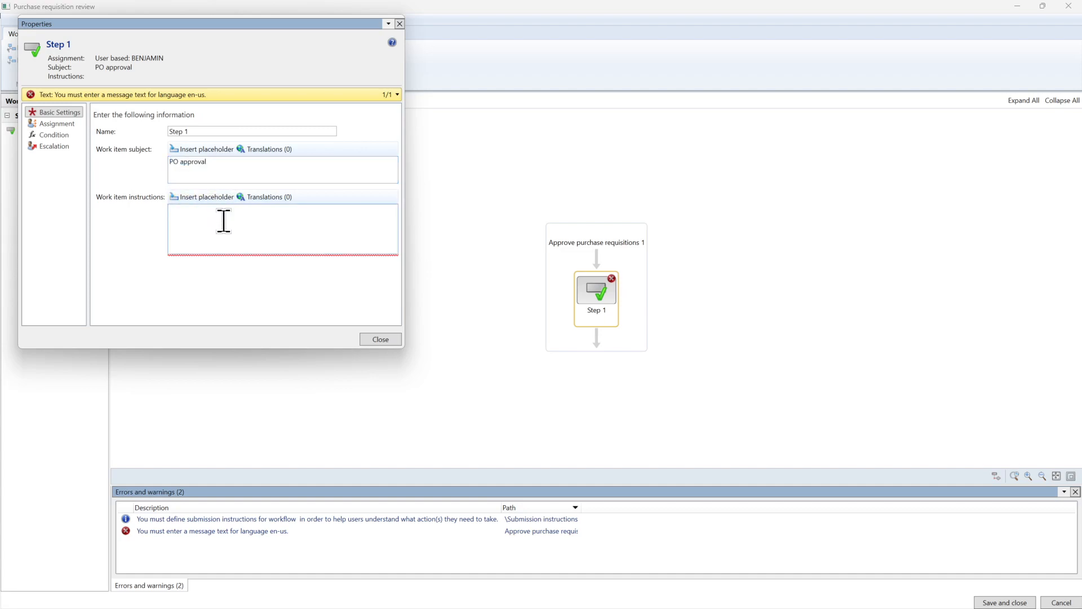
{"action": "key", "text": "ctrl+v"}
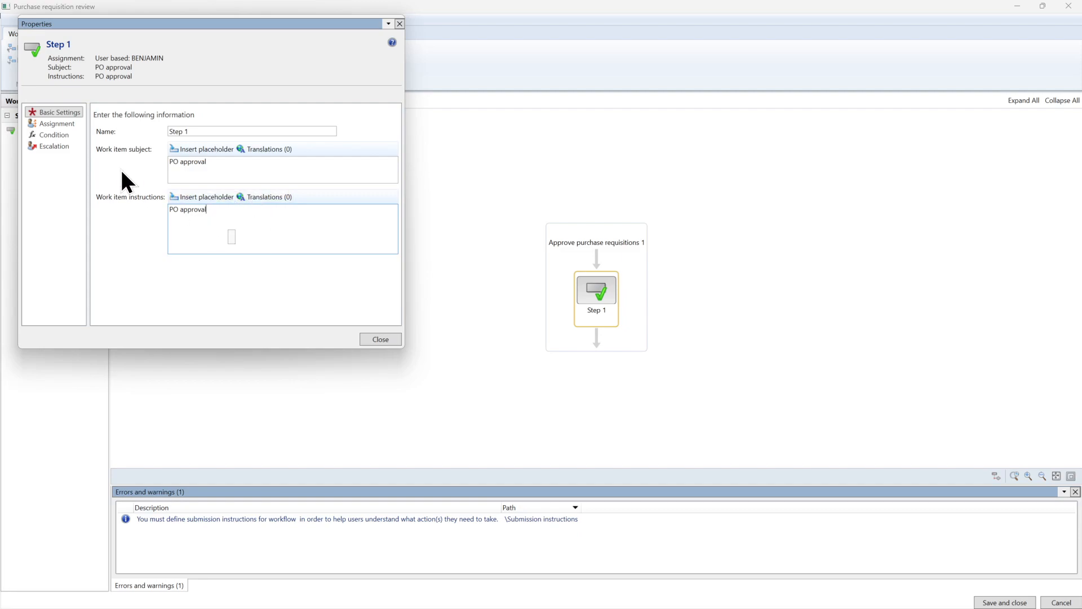
{"action": "left_click", "coordinate": [381, 338]}
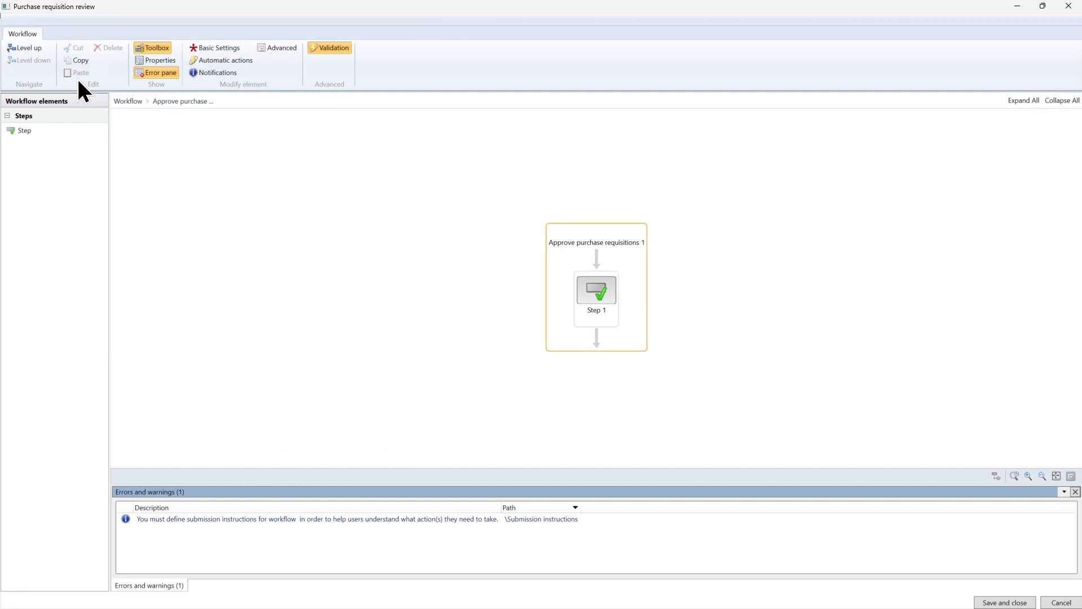
Return to the top workflow level and set the workflow's submission instructions to "PO approval"
{"action": "left_click", "coordinate": [21, 51]}
{"action": "left_click", "coordinate": [319, 253]}
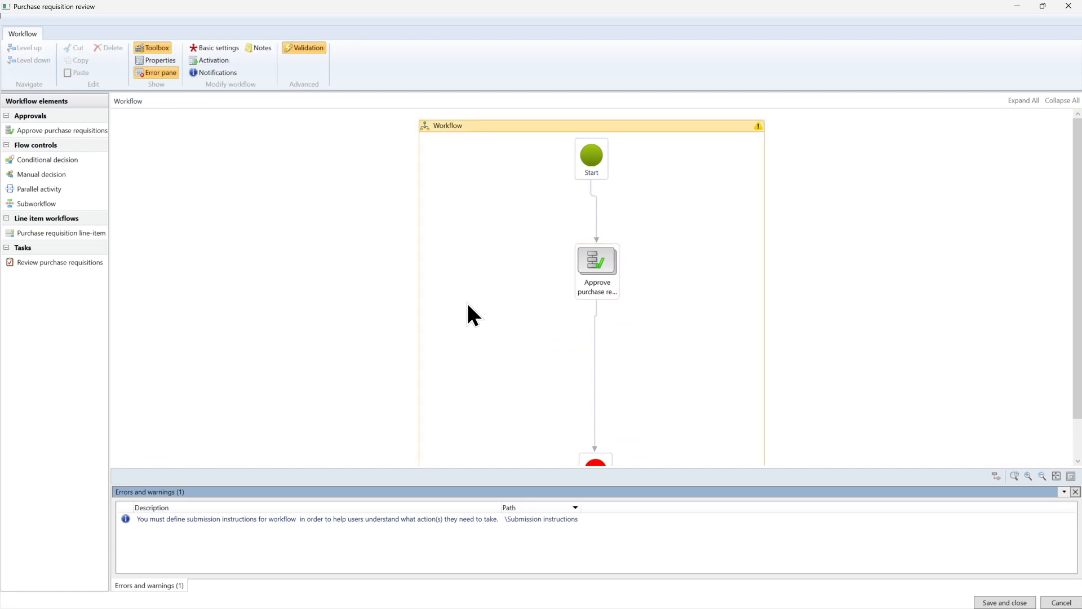
{"action": "scroll", "coordinate": [523, 324], "scroll_direction": "down", "scroll_amount": 1}
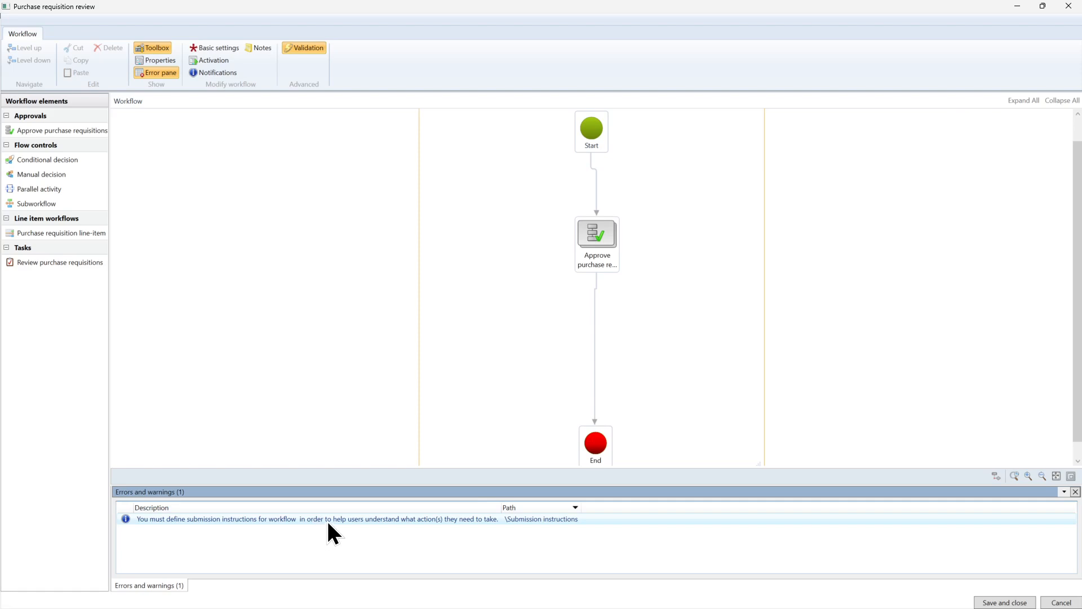
{"action": "scroll", "coordinate": [487, 355], "scroll_direction": "up", "scroll_amount": 1}
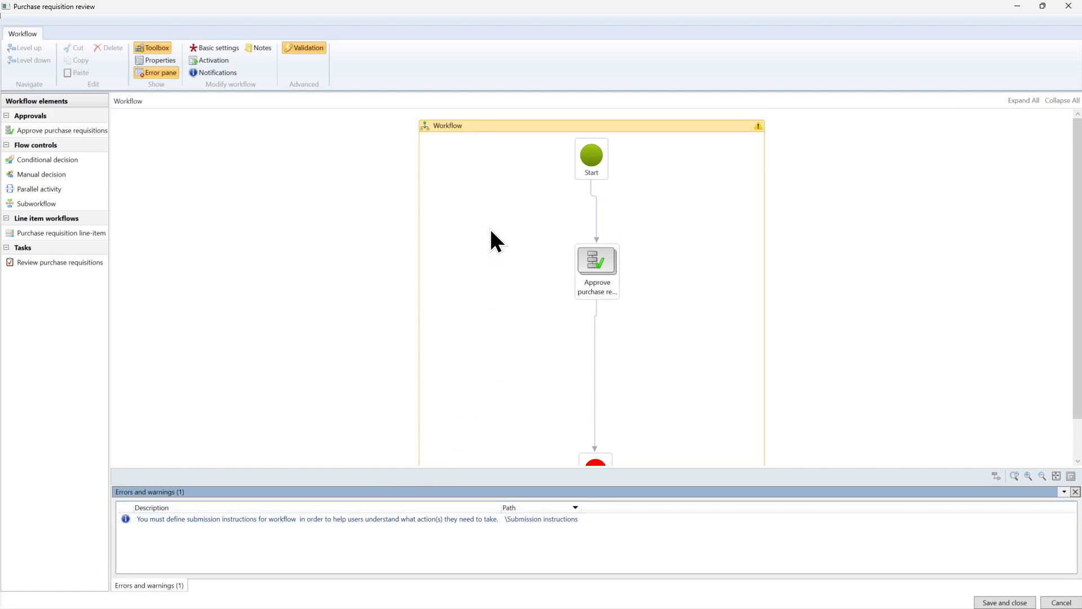
{"action": "scroll", "coordinate": [468, 200], "scroll_direction": "down", "scroll_amount": 1}
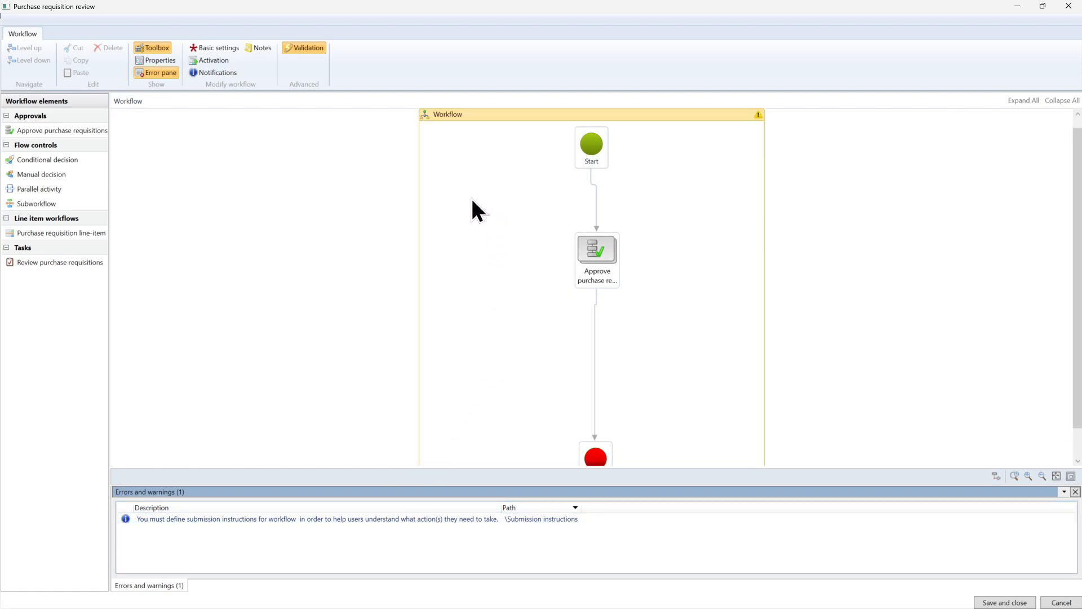
{"action": "left_click", "coordinate": [207, 48]}
{"action": "left_click", "coordinate": [254, 204]}
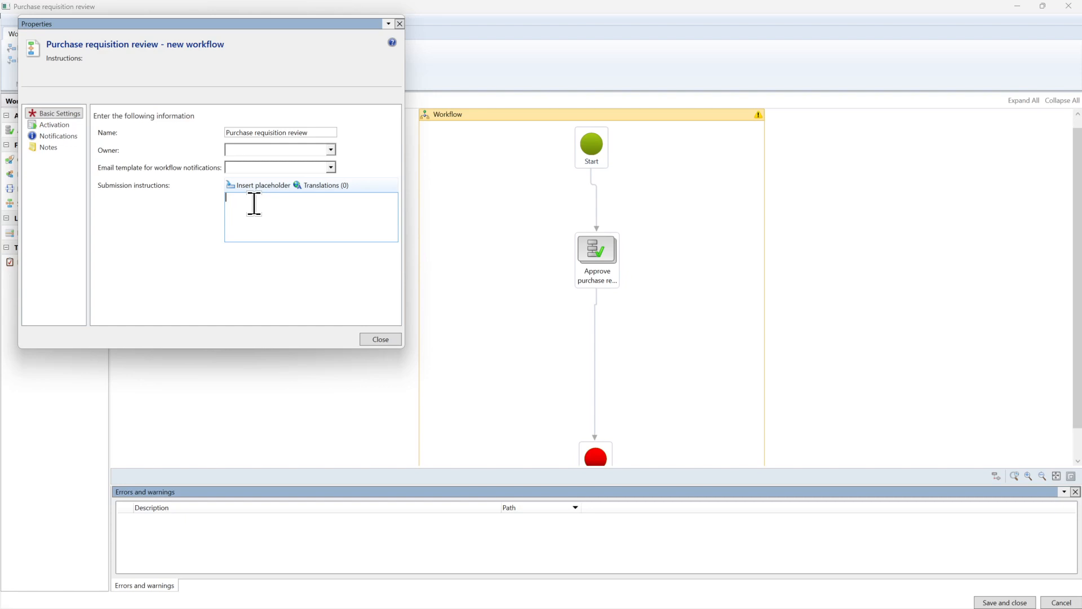
{"action": "type", "text": "PO approval"}
{"action": "left_click", "coordinate": [380, 339]}
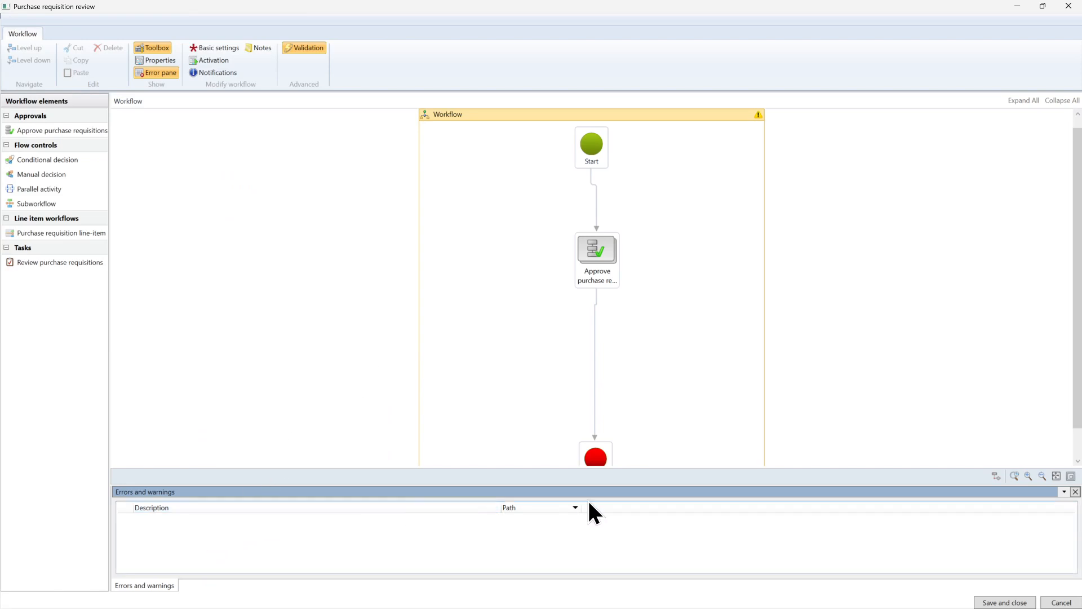
Save and close the workflow without version notes, choosing to activate the new version
{"action": "left_click", "coordinate": [990, 603]}
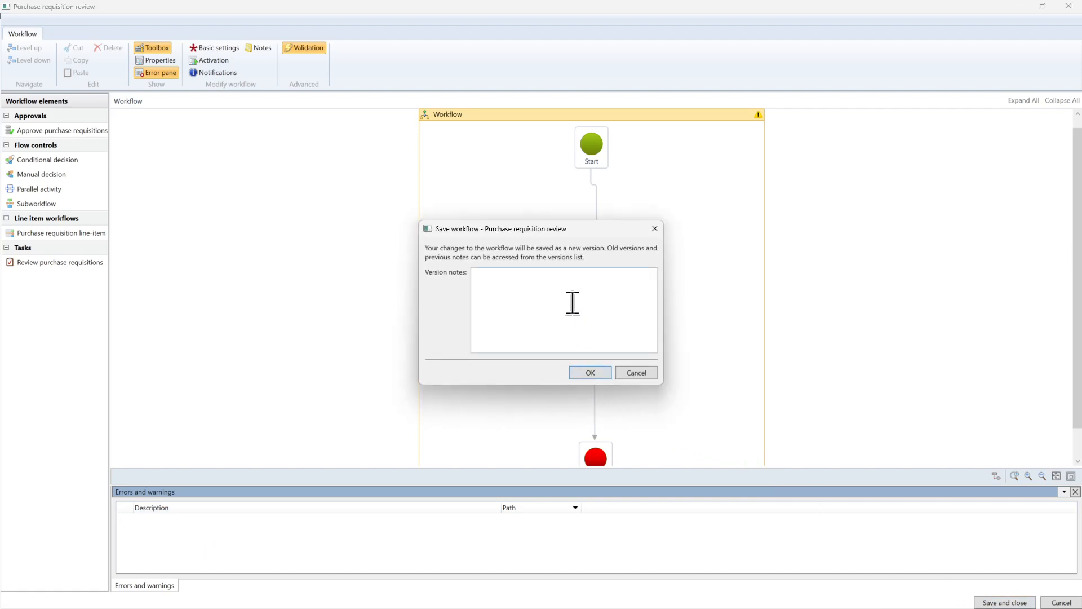
{"action": "left_click", "coordinate": [590, 374]}
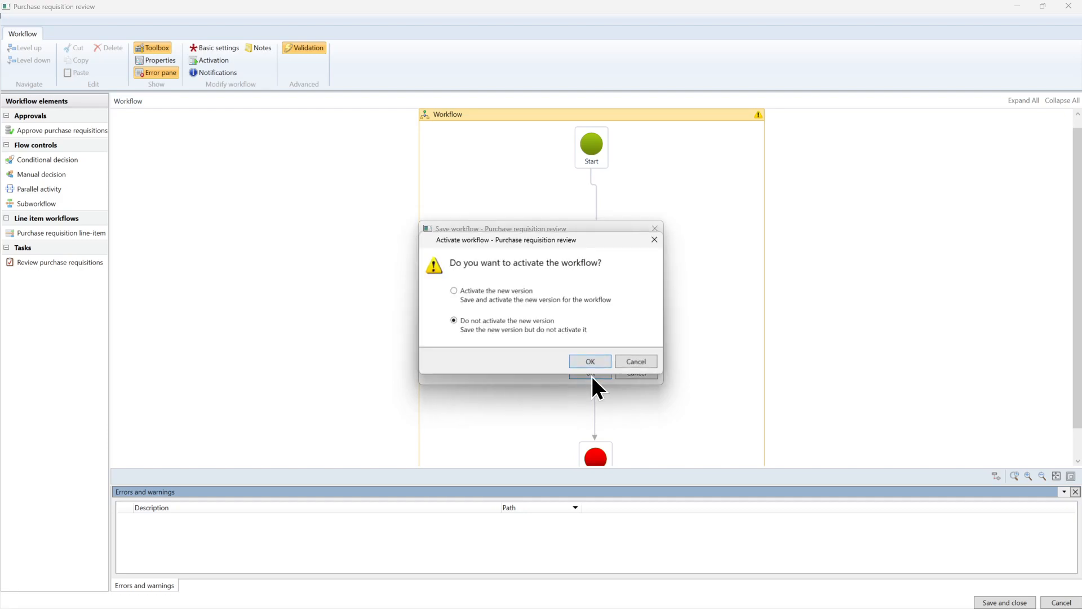
{"action": "left_click", "coordinate": [484, 297]}
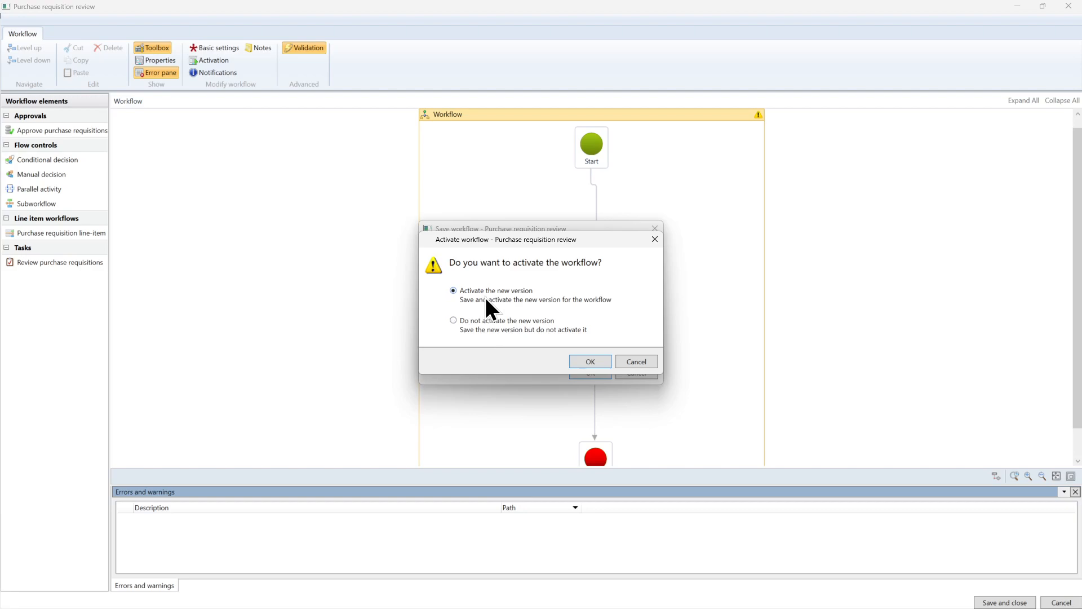
{"action": "left_click", "coordinate": [588, 362]}
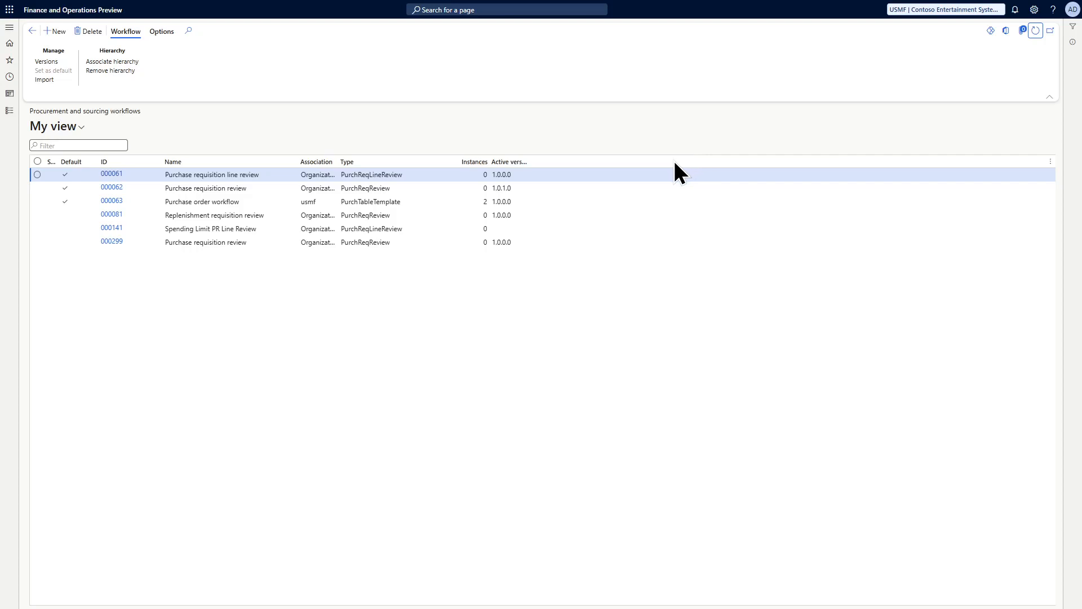
Set the new Purchase requisition review workflow 000299 as default and review its versions
{"action": "left_click", "coordinate": [206, 242]}
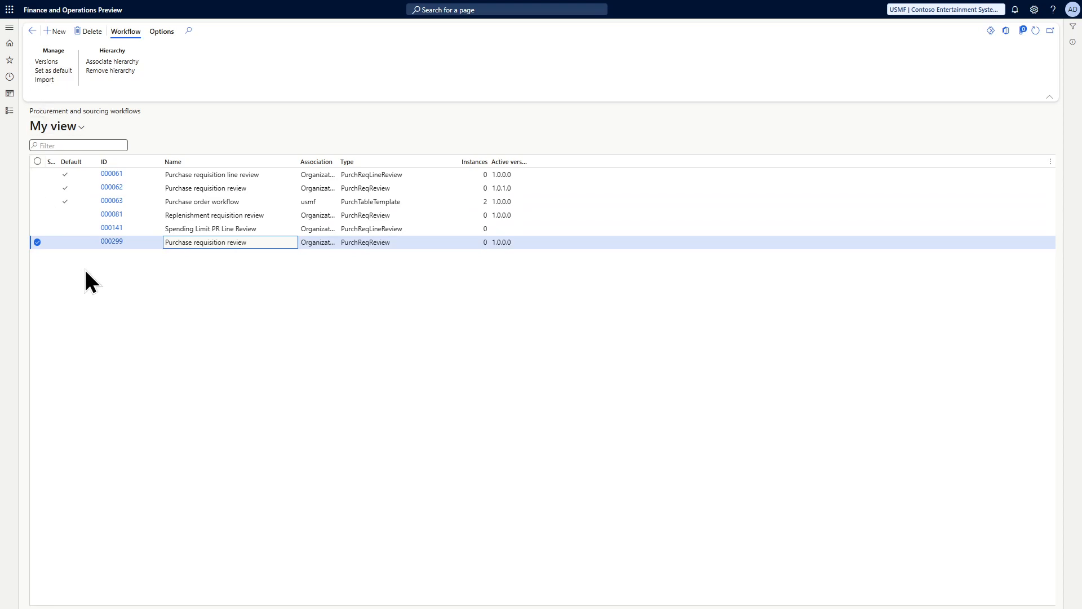
{"action": "left_click", "coordinate": [58, 70]}
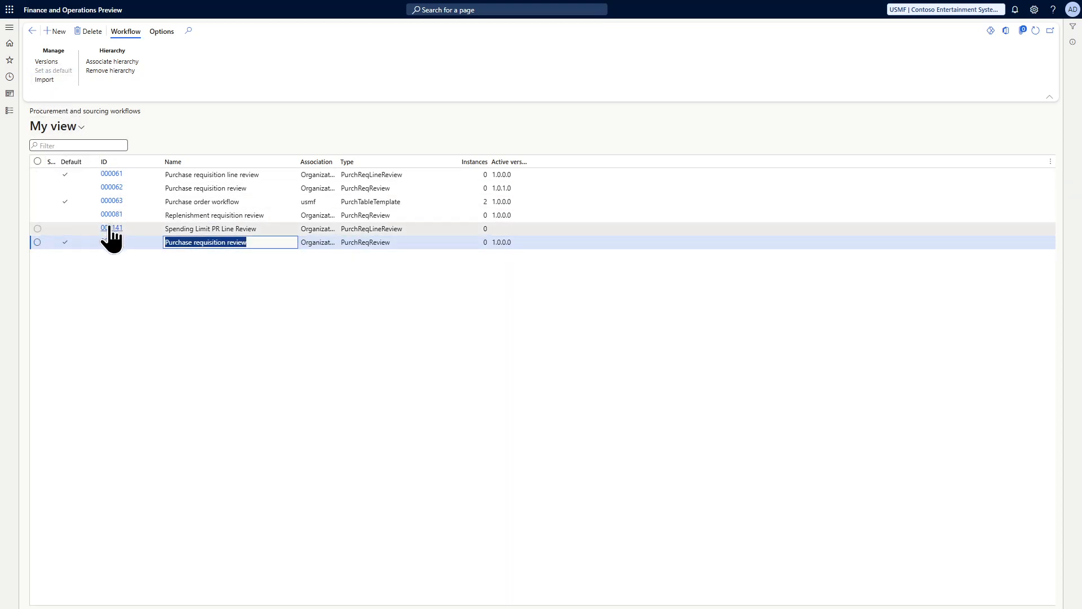
{"action": "left_click", "coordinate": [47, 62]}
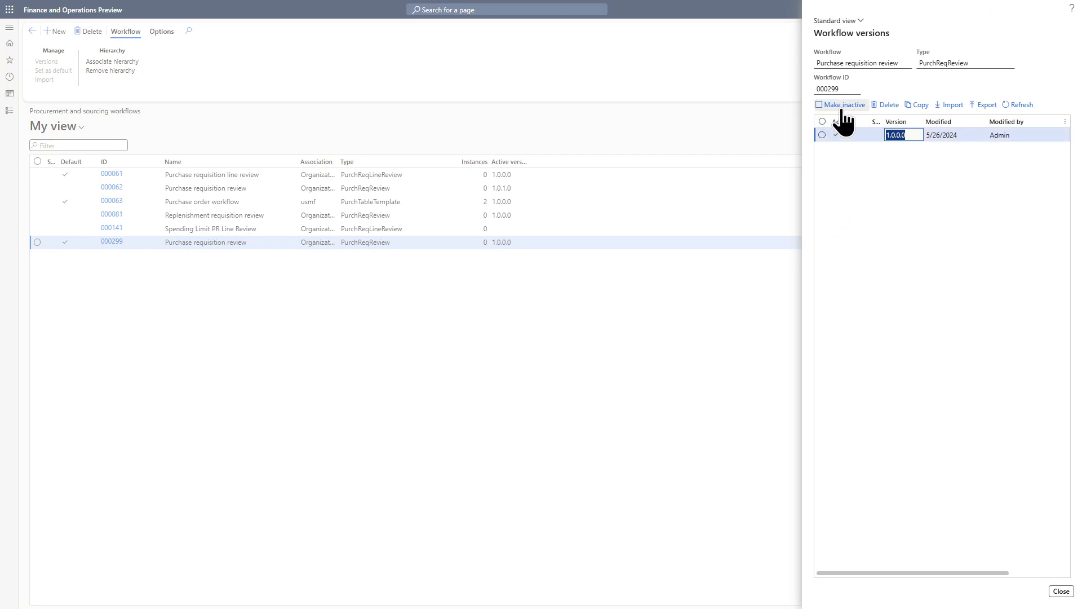
{"action": "left_click", "coordinate": [1061, 591]}
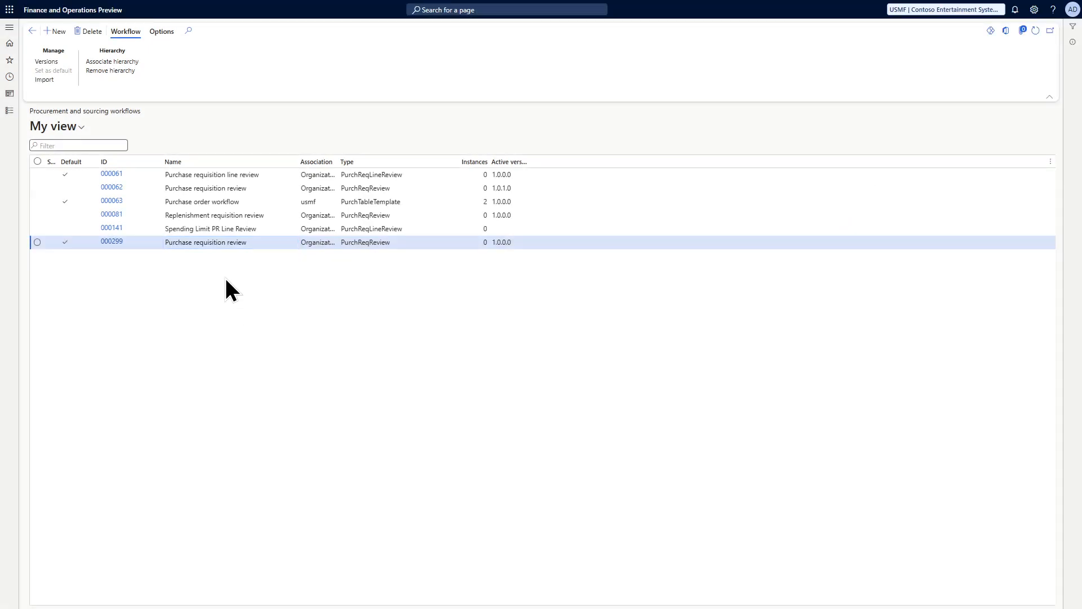
Make version 1.0.1.0 of the older Purchase requisition review workflow 000062 inactive
{"action": "left_click", "coordinate": [195, 186]}
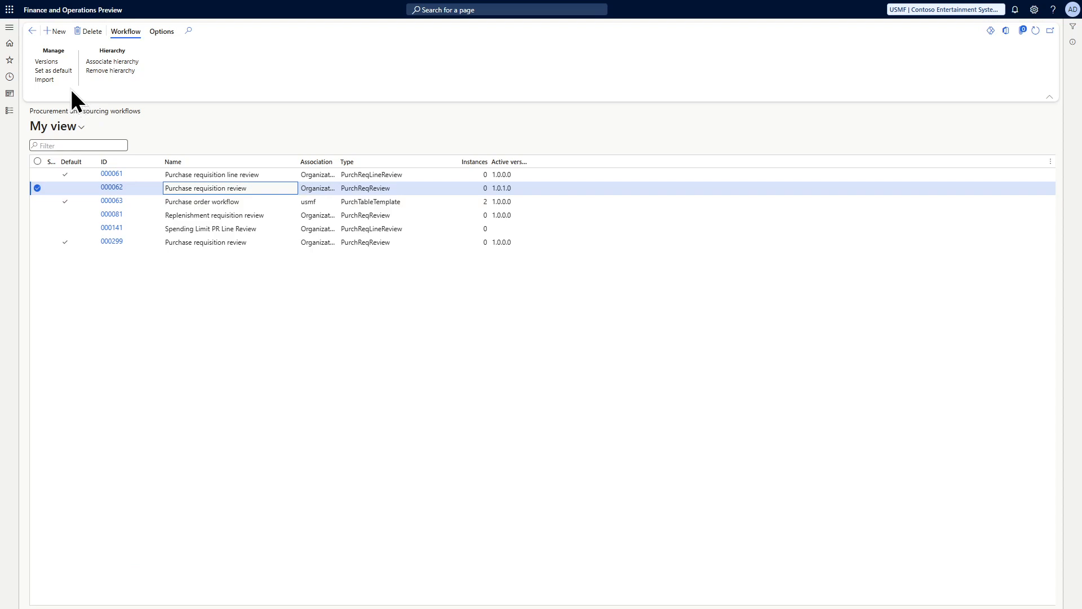
{"action": "left_click", "coordinate": [48, 62]}
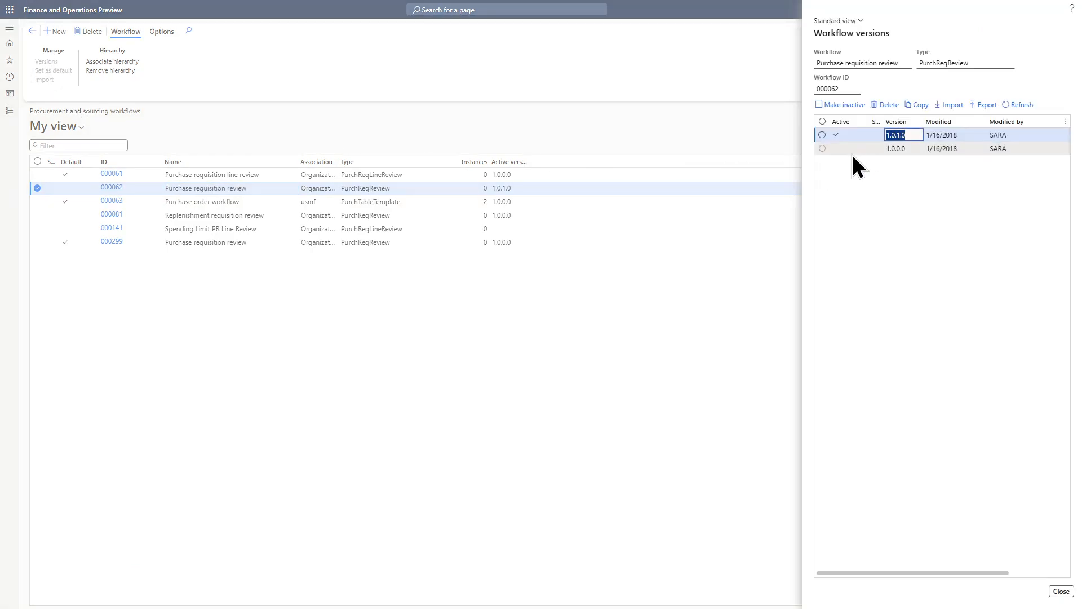
{"action": "left_click", "coordinate": [846, 105]}
{"action": "left_click", "coordinate": [1060, 590]}
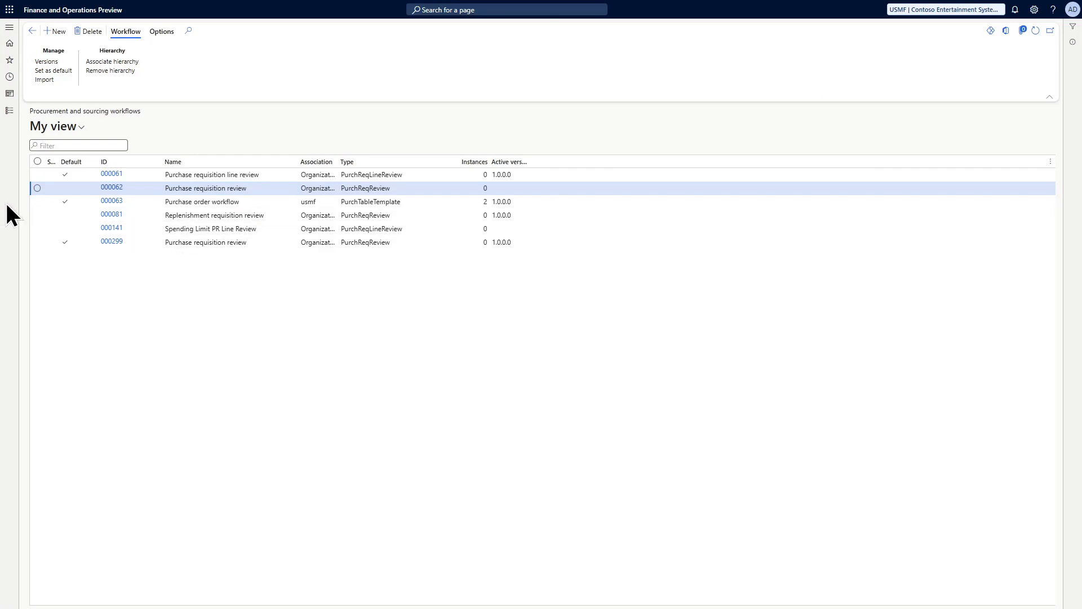
Open the All purchase requisitions list in the Procurement and sourcing module
{"action": "left_click", "coordinate": [9, 31]}
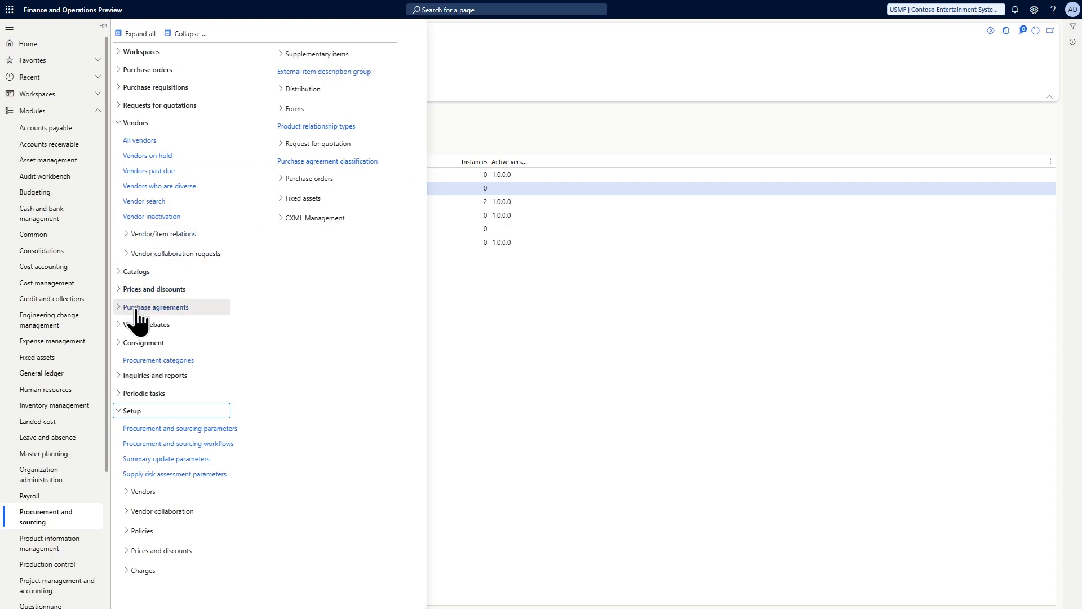
{"action": "left_click", "coordinate": [188, 33]}
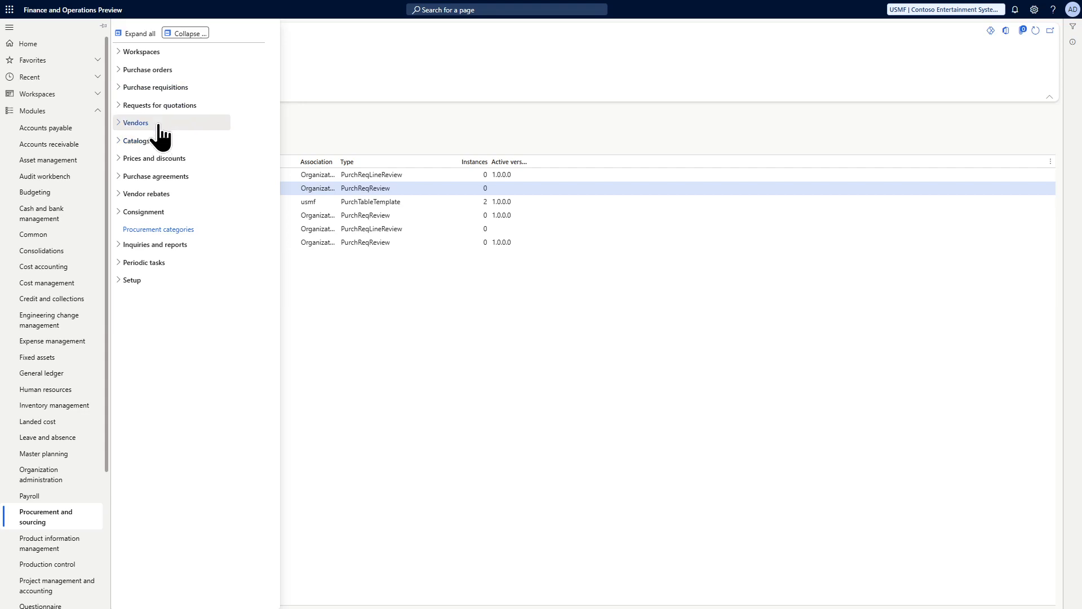
{"action": "left_click", "coordinate": [167, 88]}
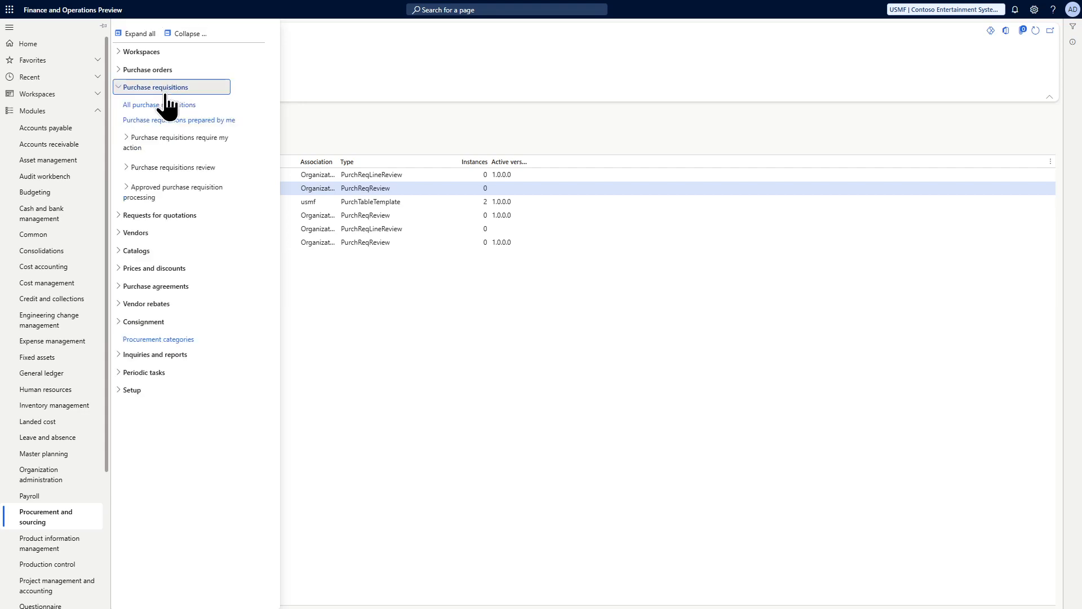
{"action": "left_click", "coordinate": [162, 105]}
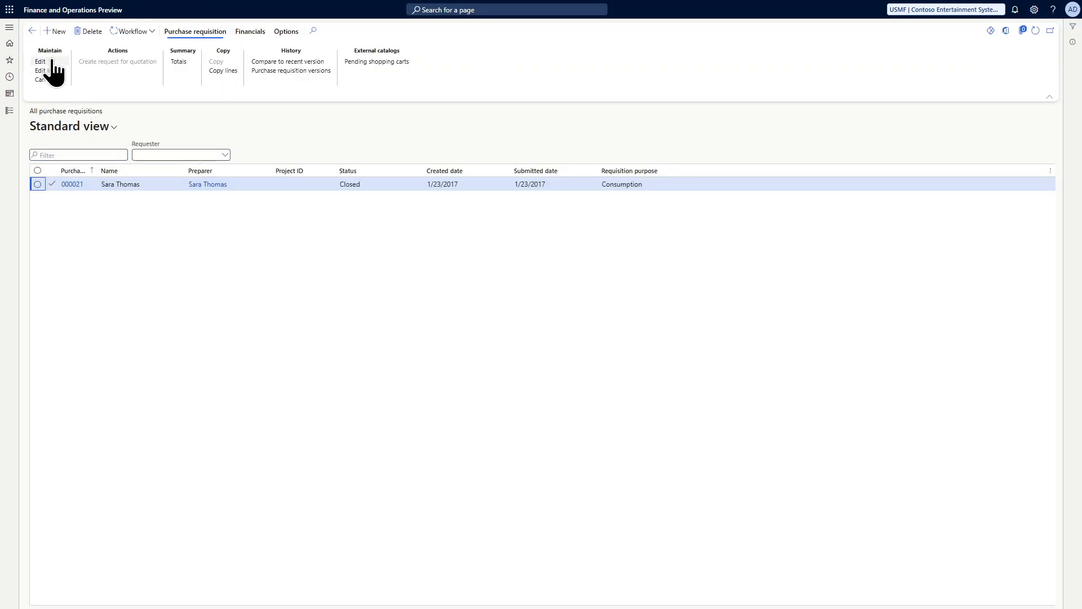
Create a purchase requisition named "Computer request" with requested date and accounting date 6/15/2024
{"action": "left_click", "coordinate": [45, 35]}
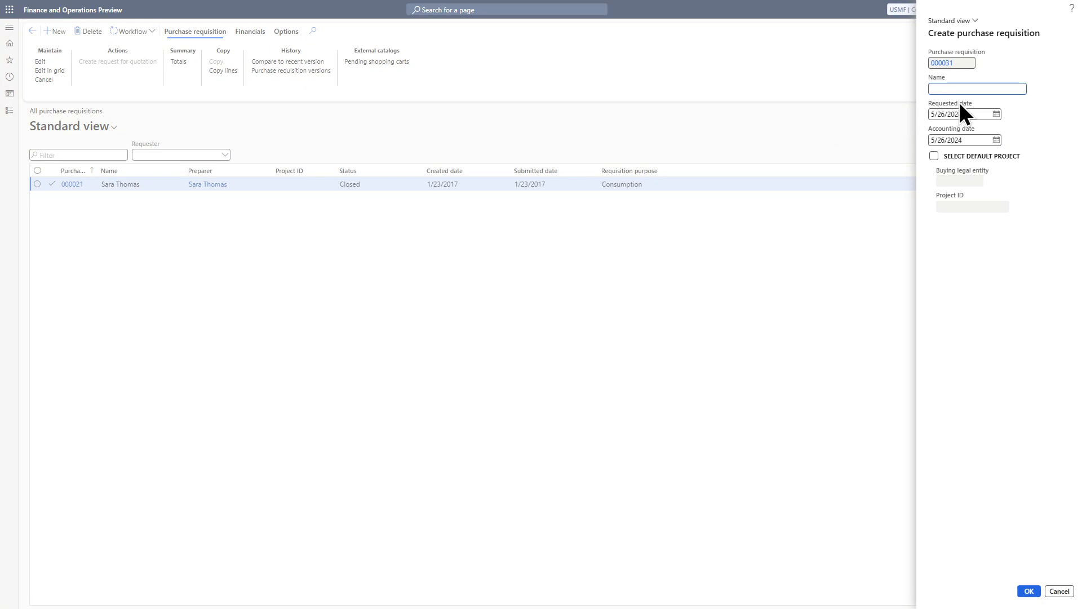
{"action": "type", "text": "Comp"}
{"action": "left_click", "coordinate": [996, 114]}
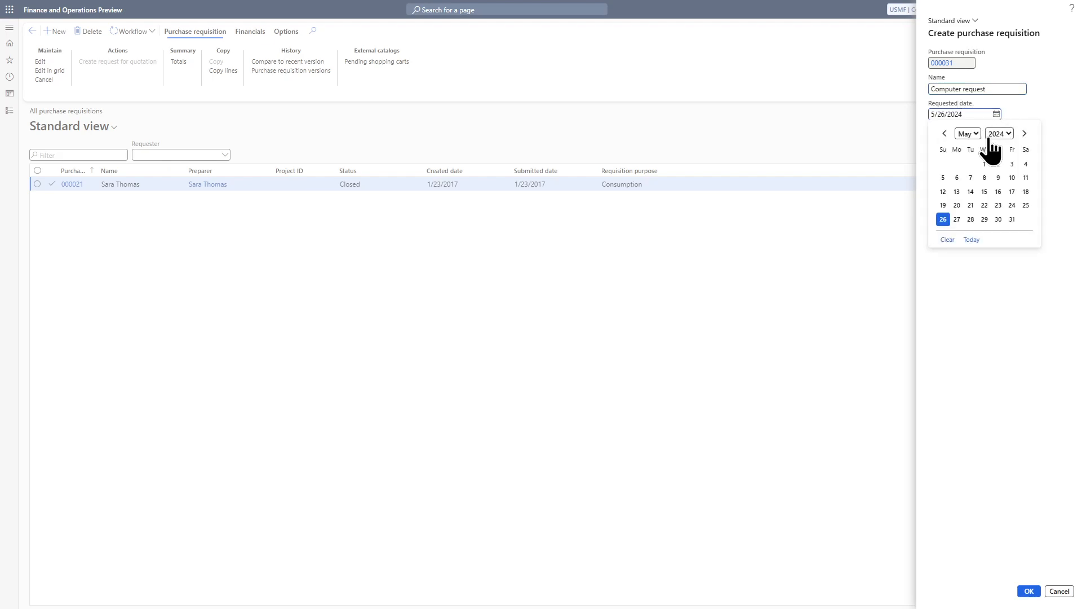
{"action": "left_click", "coordinate": [1025, 134]}
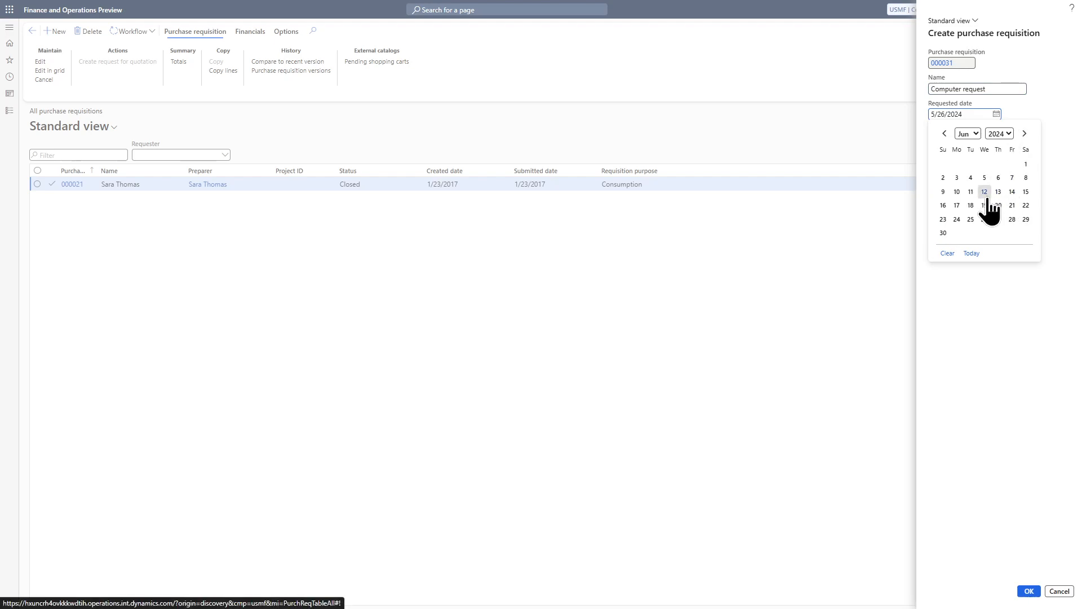
{"action": "left_click", "coordinate": [1025, 192]}
{"action": "left_click", "coordinate": [996, 140]}
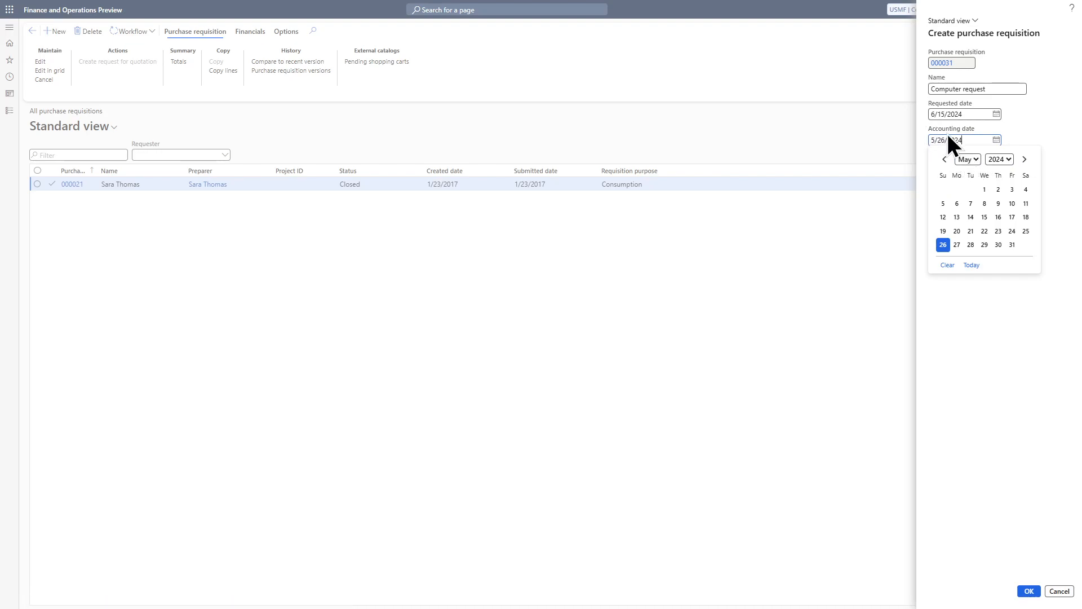
{"action": "left_click", "coordinate": [1024, 159]}
{"action": "left_click", "coordinate": [1025, 216]}
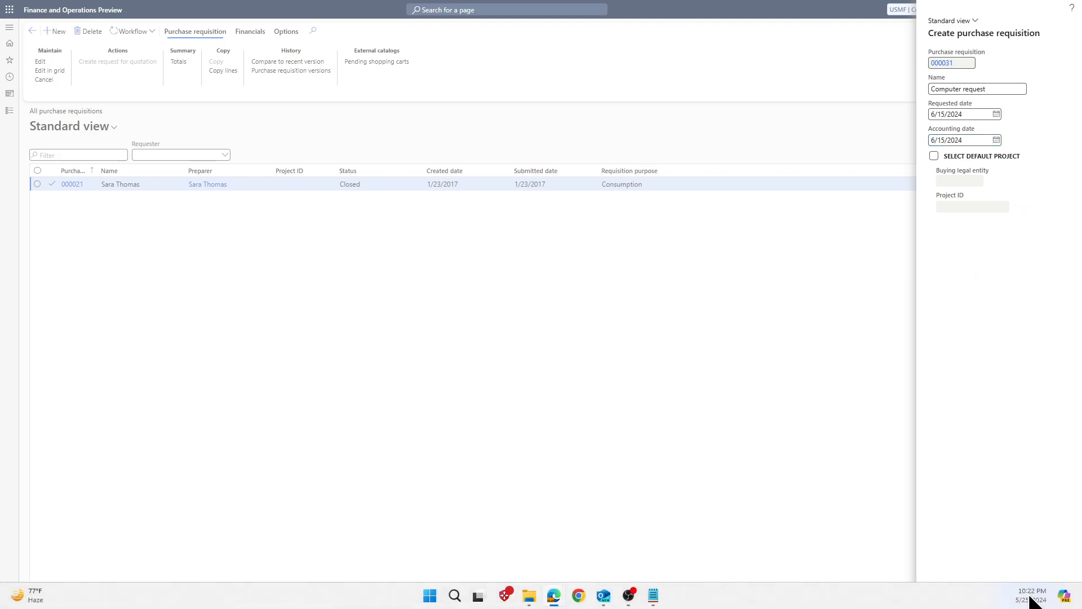
{"action": "left_click", "coordinate": [1029, 590]}
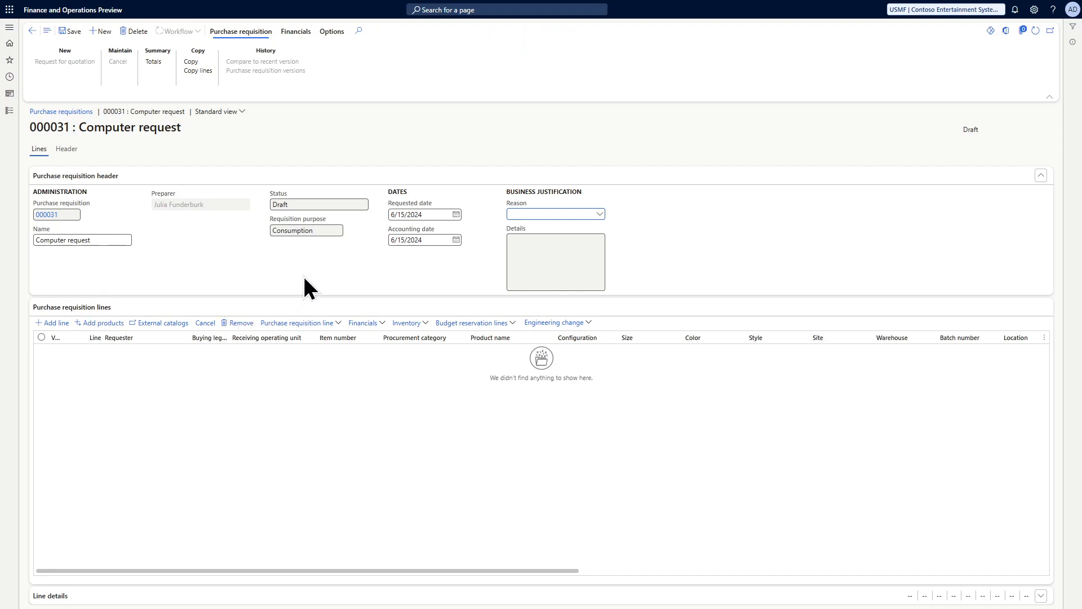
Set the business justification reason to General supplies and enter the details "Old laptop is damaged"
{"action": "left_click", "coordinate": [599, 214]}
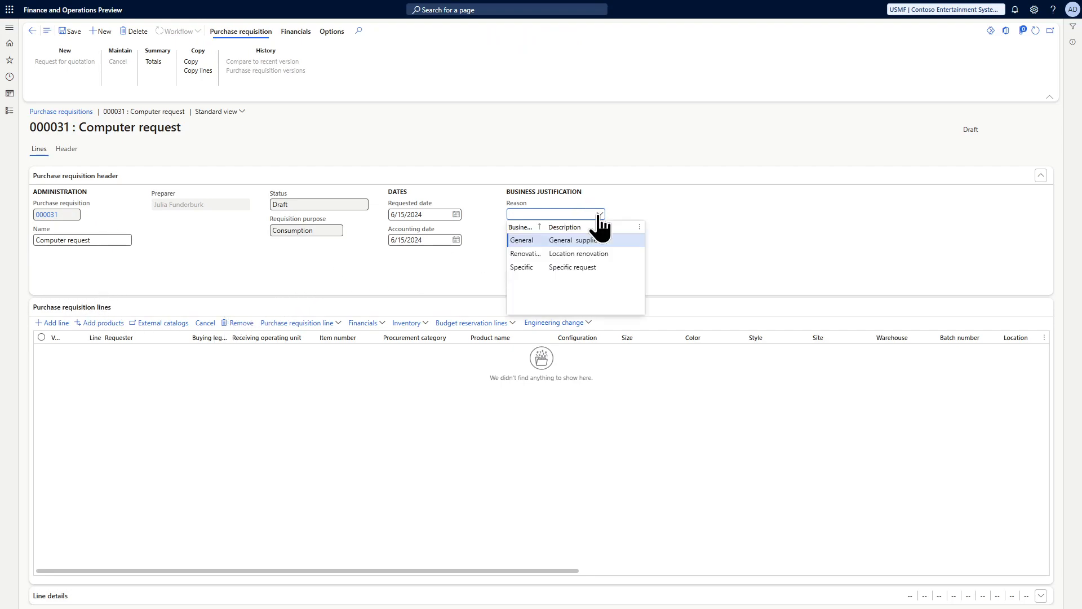
{"action": "left_click", "coordinate": [570, 241]}
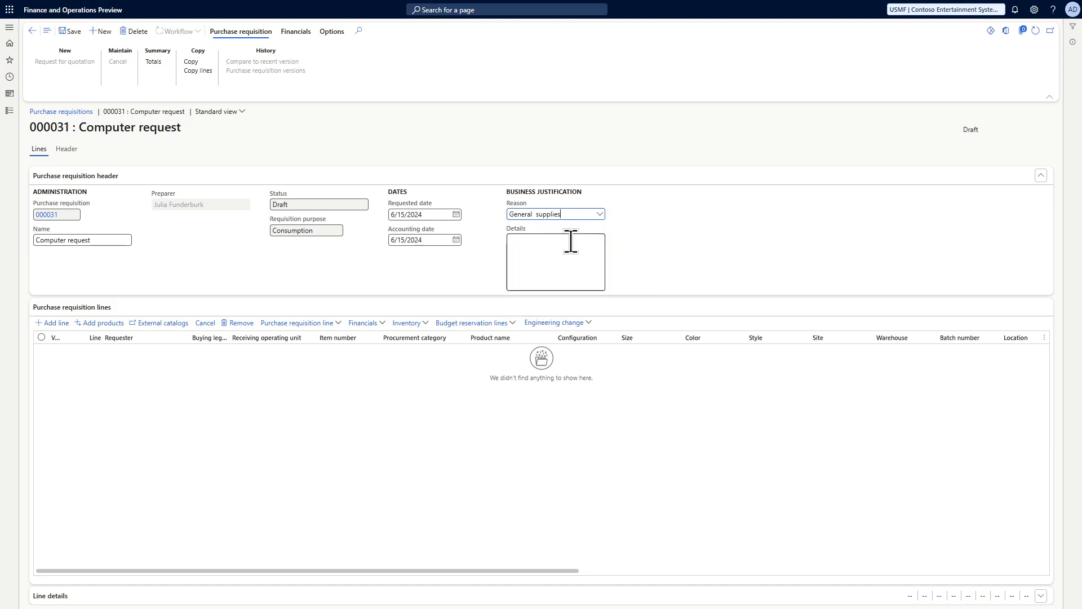
{"action": "left_click", "coordinate": [562, 249]}
{"action": "type", "text": "Old "}
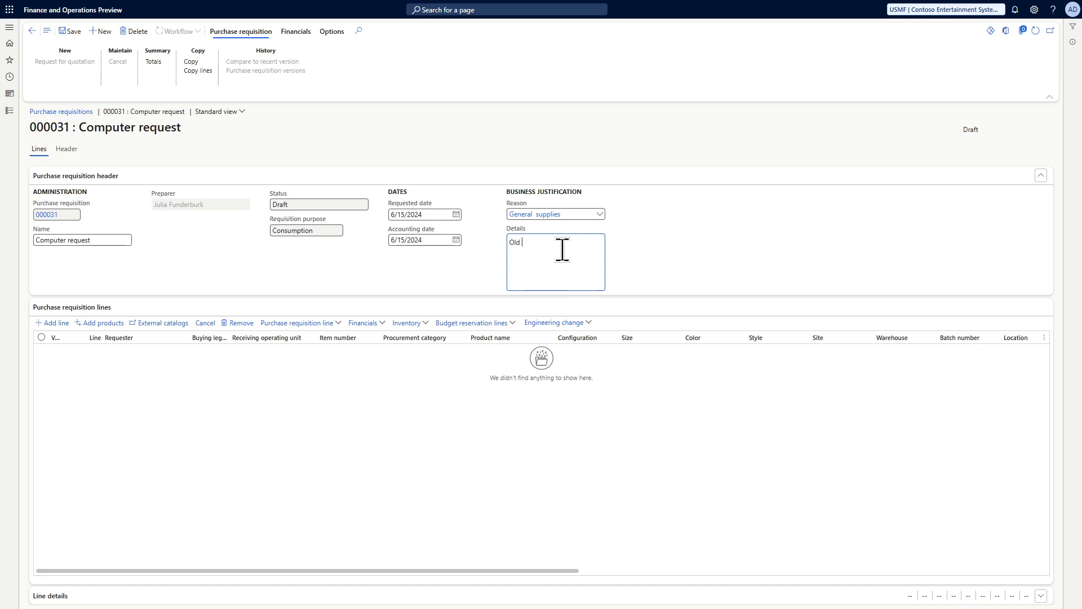
{"action": "type", "text": "laptop is damaged"}
{"action": "left_click", "coordinate": [641, 440]}
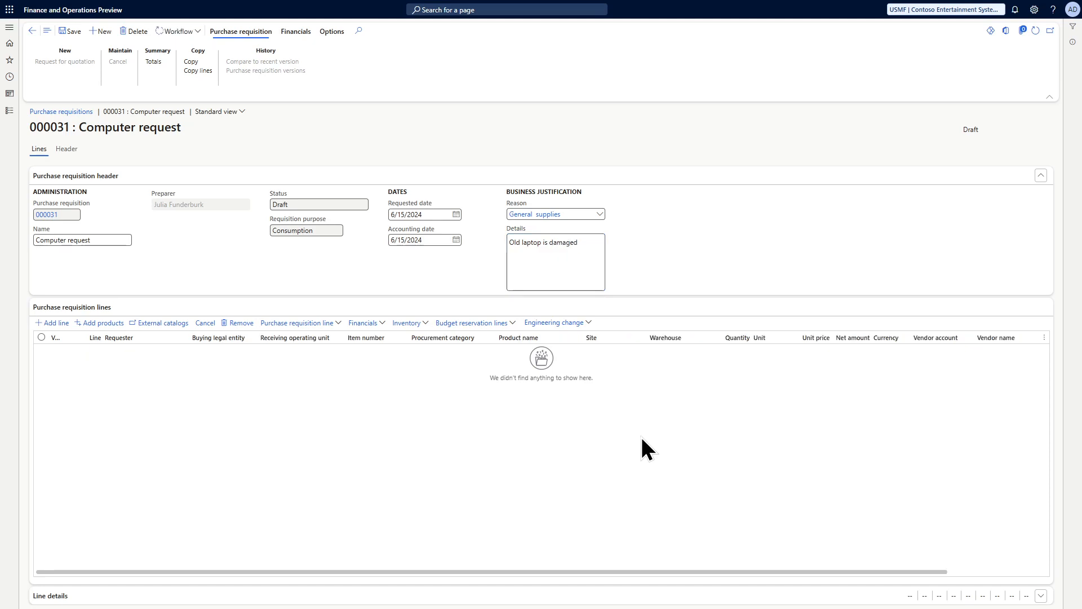
Add a purchase requisition line for the item Laptop - Microsoft
{"action": "left_click", "coordinate": [52, 322]}
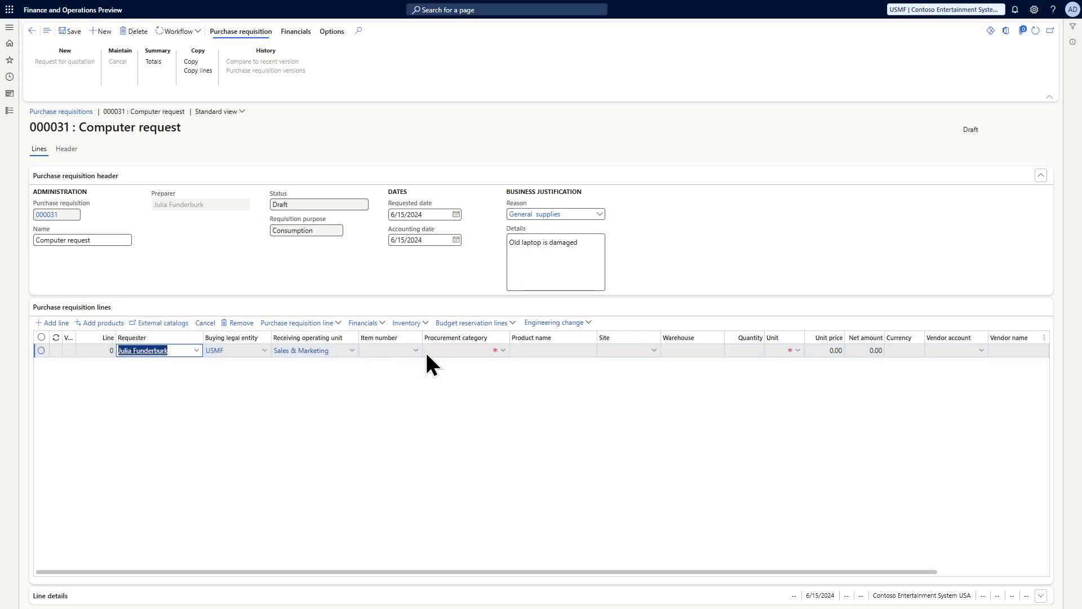
{"action": "left_click", "coordinate": [502, 351]}
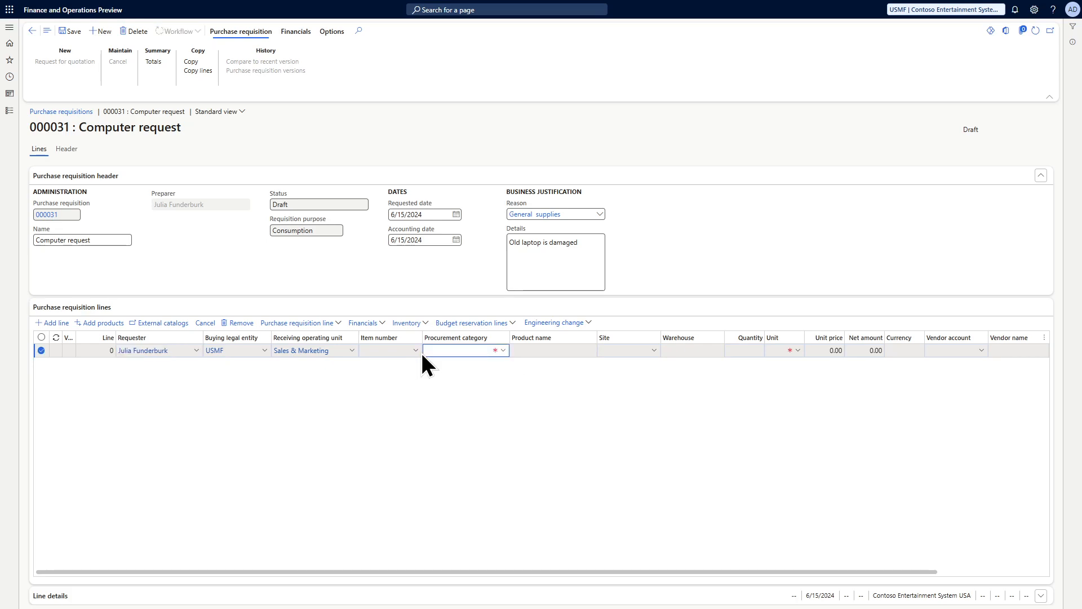
{"action": "left_click", "coordinate": [417, 352]}
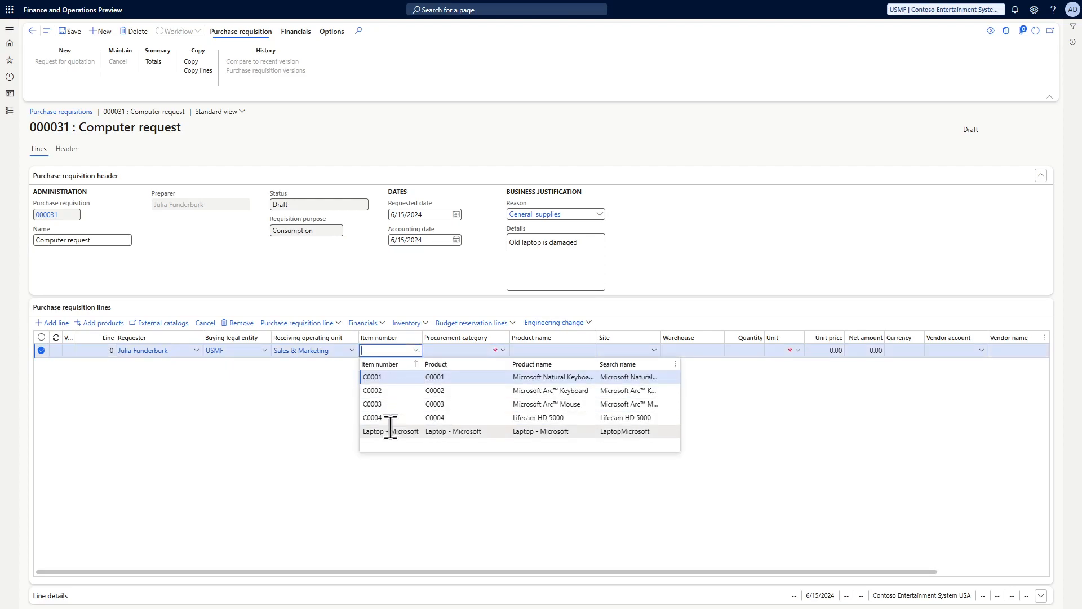
{"action": "left_click", "coordinate": [394, 431]}
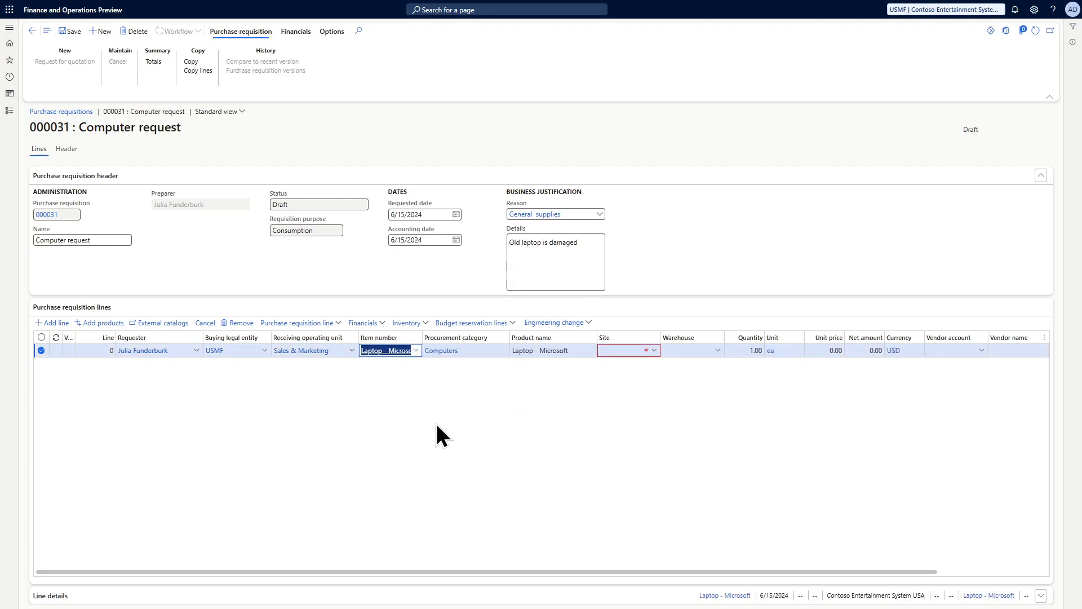
Set the laptop line's site to 1 and warehouse to 11, and save the requisition
{"action": "left_click", "coordinate": [626, 342]}
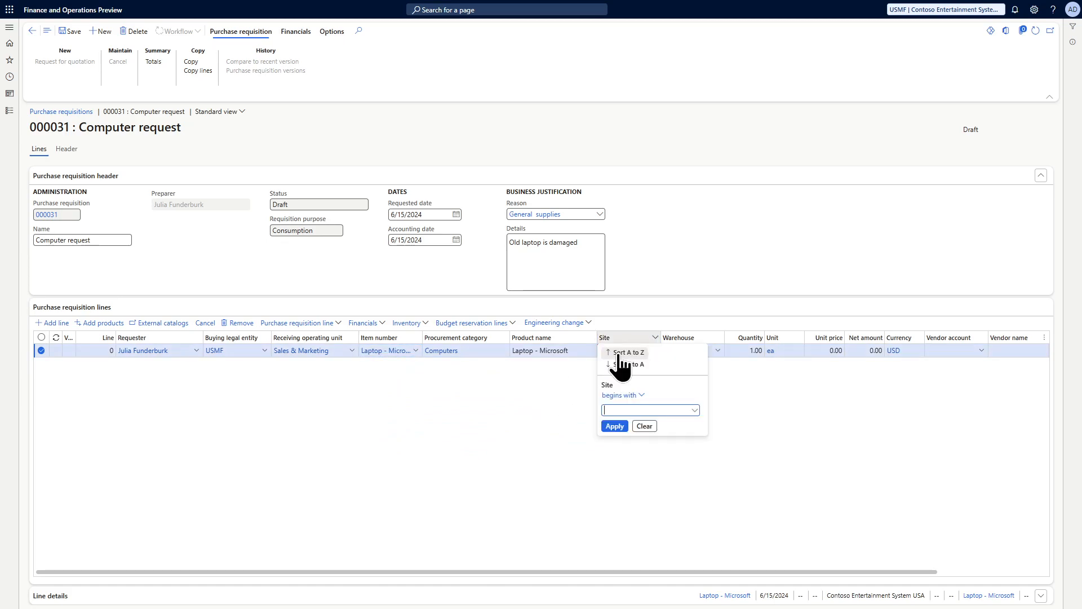
{"action": "left_click", "coordinate": [770, 396]}
{"action": "left_click", "coordinate": [623, 352]}
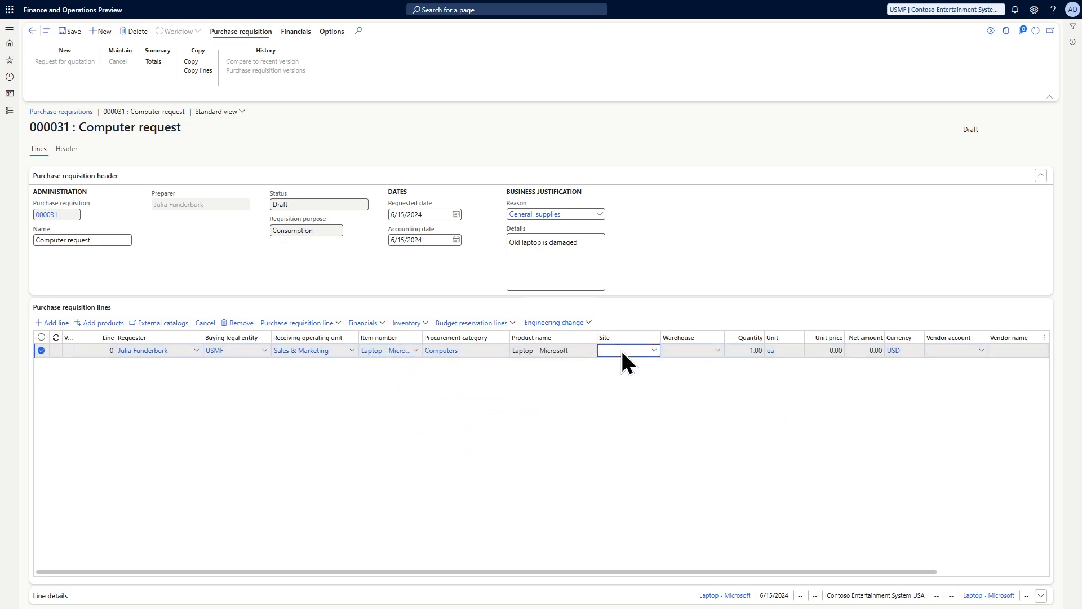
{"action": "type", "text": "1"}
{"action": "left_click", "coordinate": [681, 350]}
{"action": "type", "text": "11"}
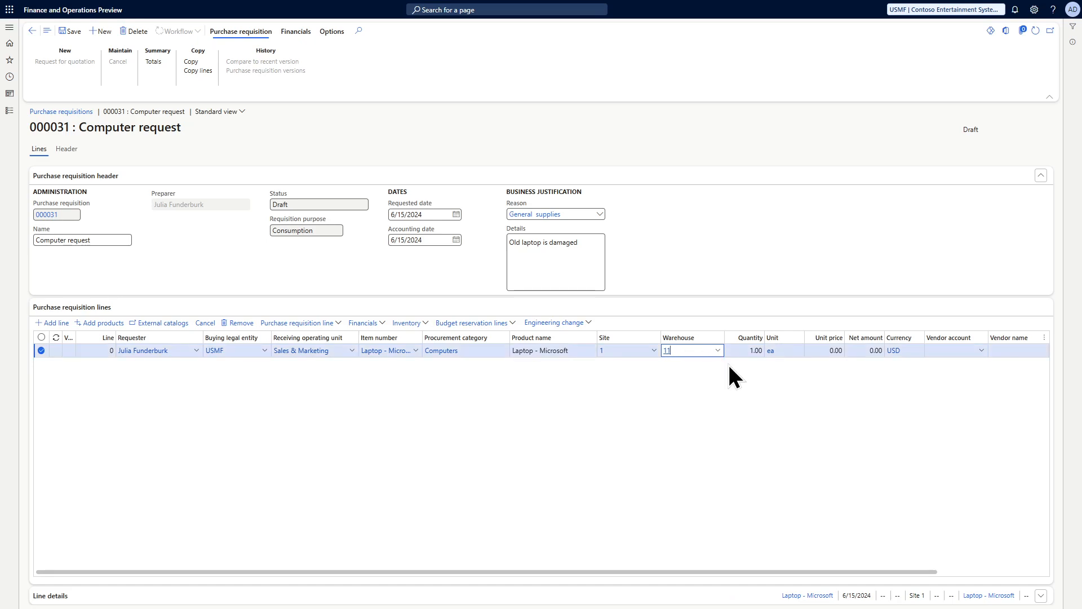
{"action": "left_click", "coordinate": [666, 391]}
{"action": "left_click", "coordinate": [71, 37]}
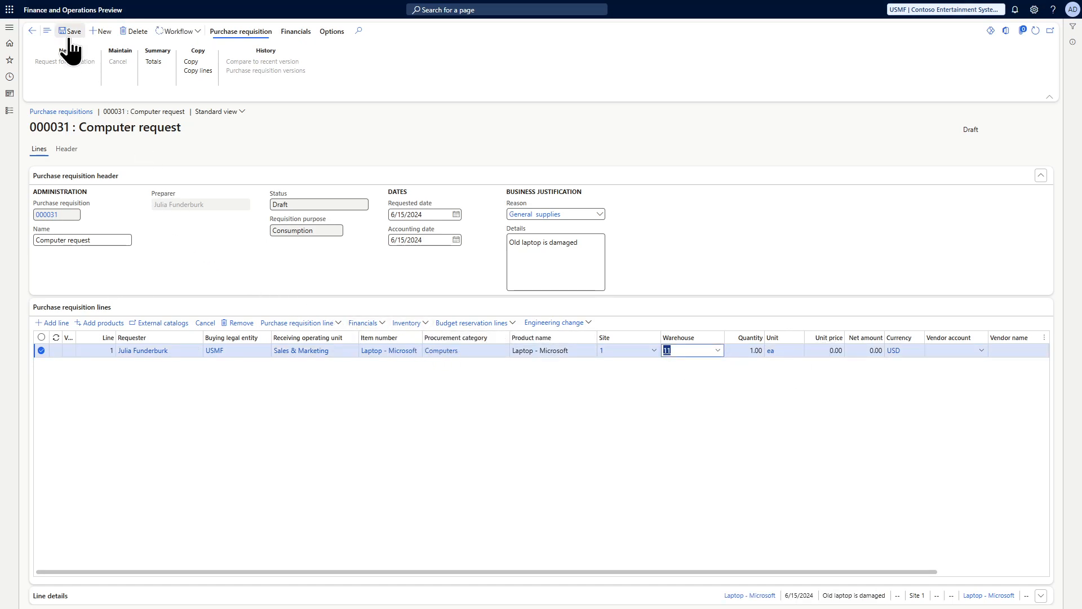
Submit the Computer request requisition to the purchase requisition review workflow without a comment
{"action": "left_click", "coordinate": [193, 35]}
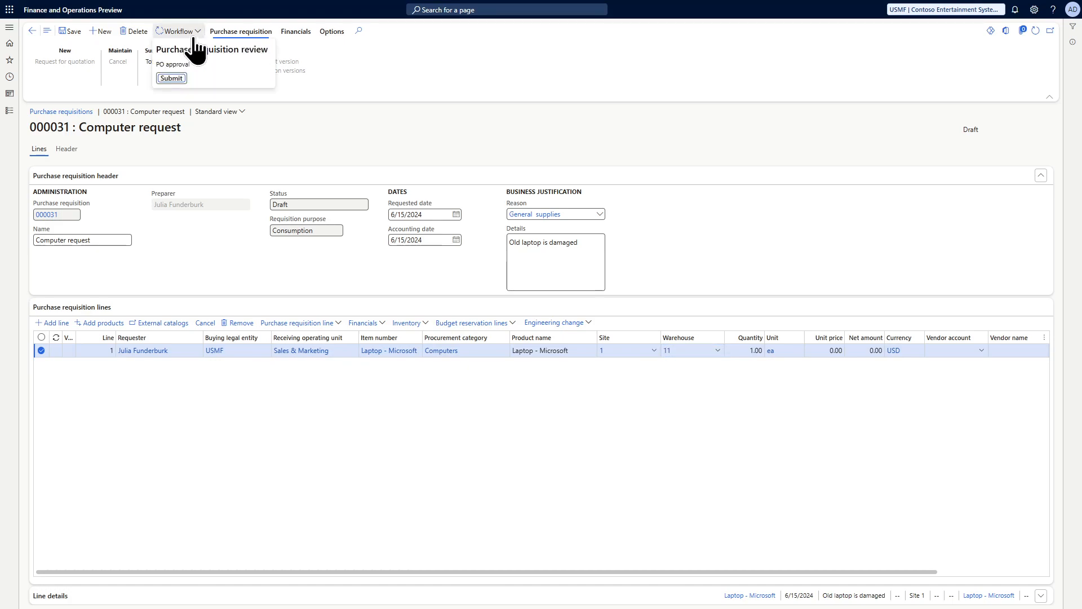
{"action": "left_click", "coordinate": [171, 78]}
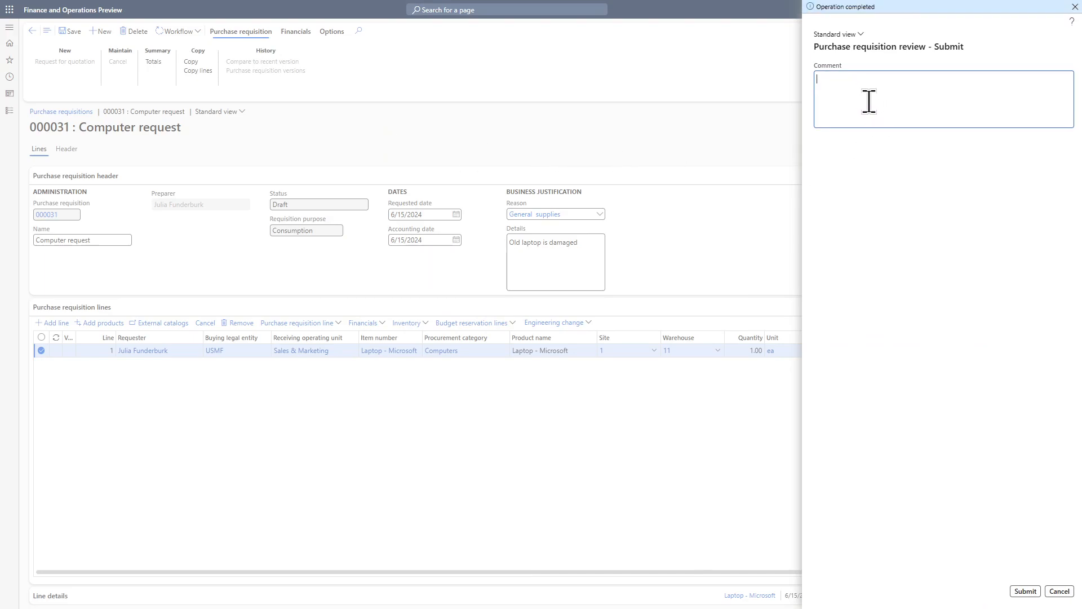
{"action": "left_click", "coordinate": [1027, 592]}
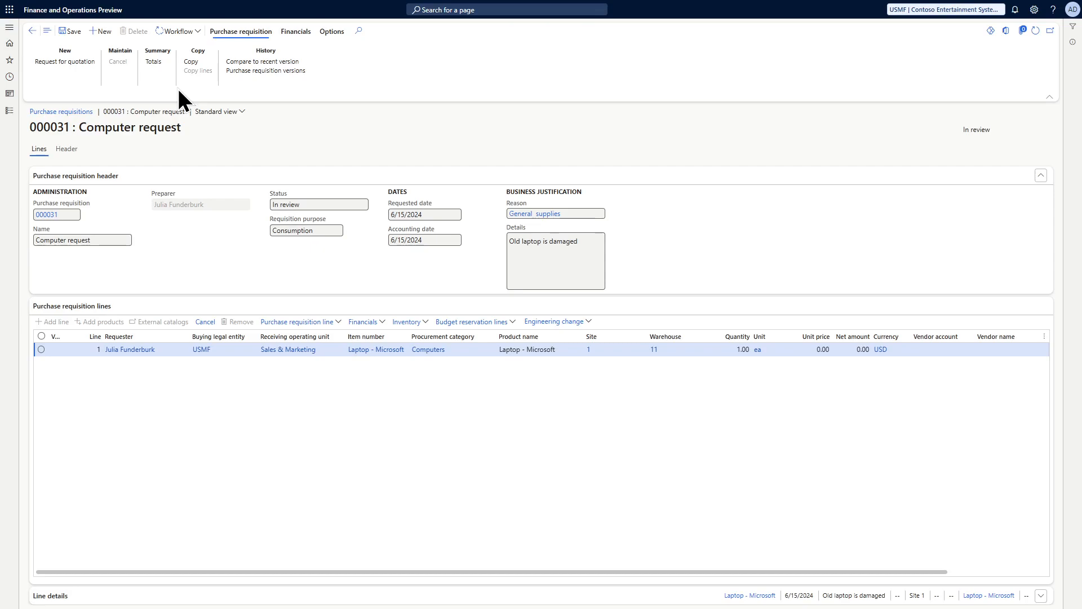
Reassign the pending work item in the requisition's workflow history to the Admin user and refresh the history
{"action": "left_click", "coordinate": [182, 32]}
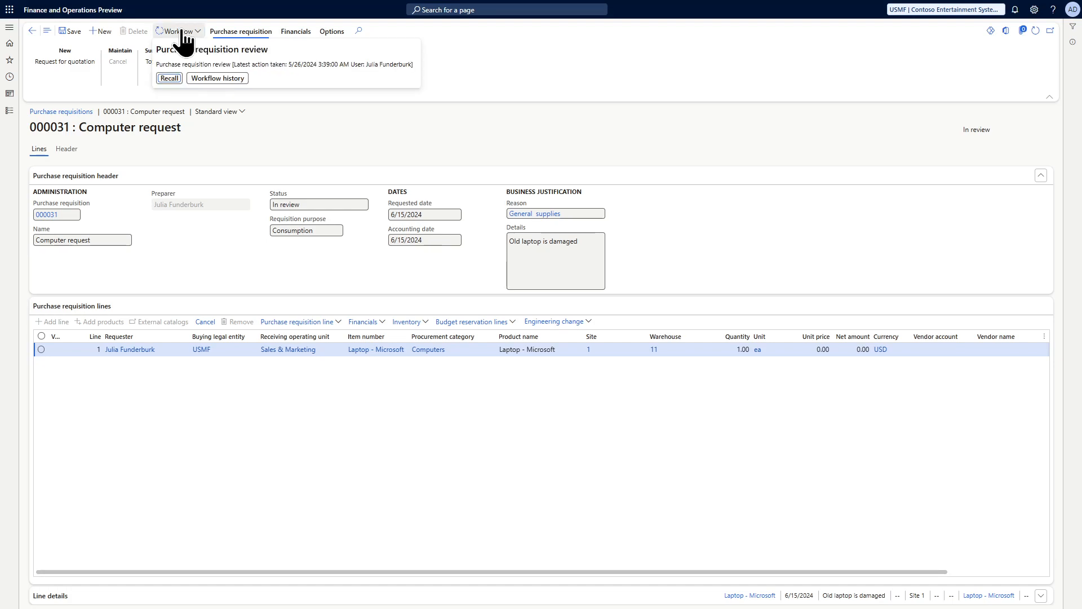
{"action": "left_click", "coordinate": [200, 78]}
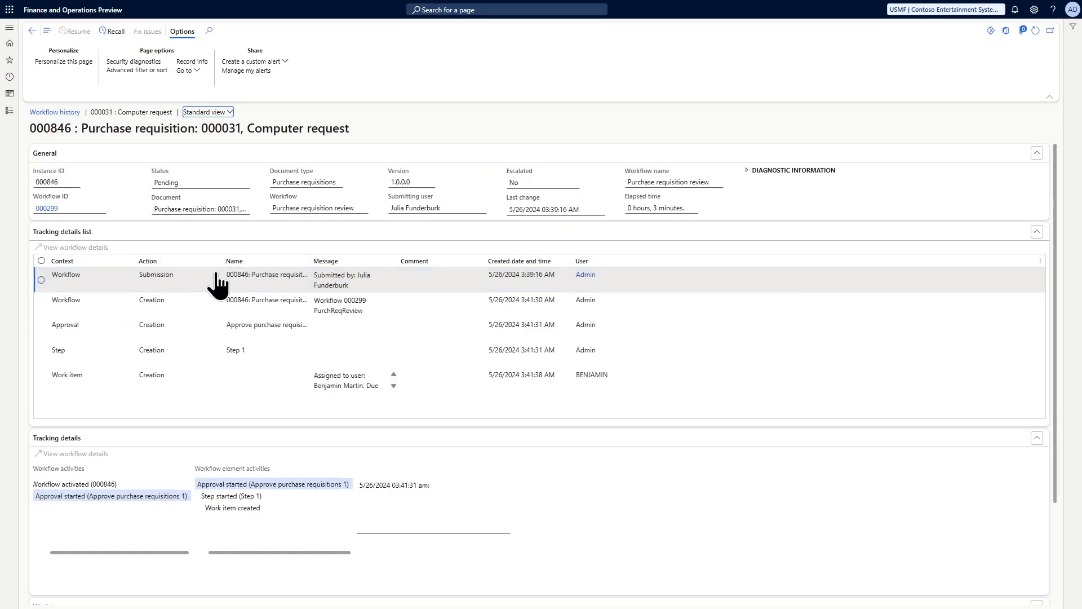
{"action": "scroll", "coordinate": [216, 333], "scroll_direction": "down", "scroll_amount": 3}
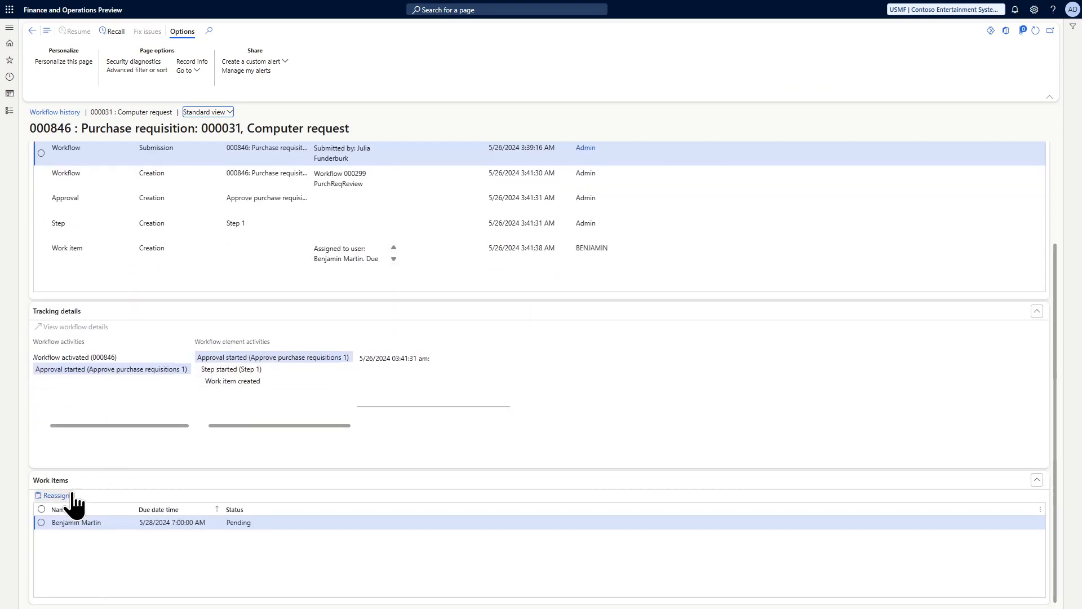
{"action": "left_click", "coordinate": [61, 522]}
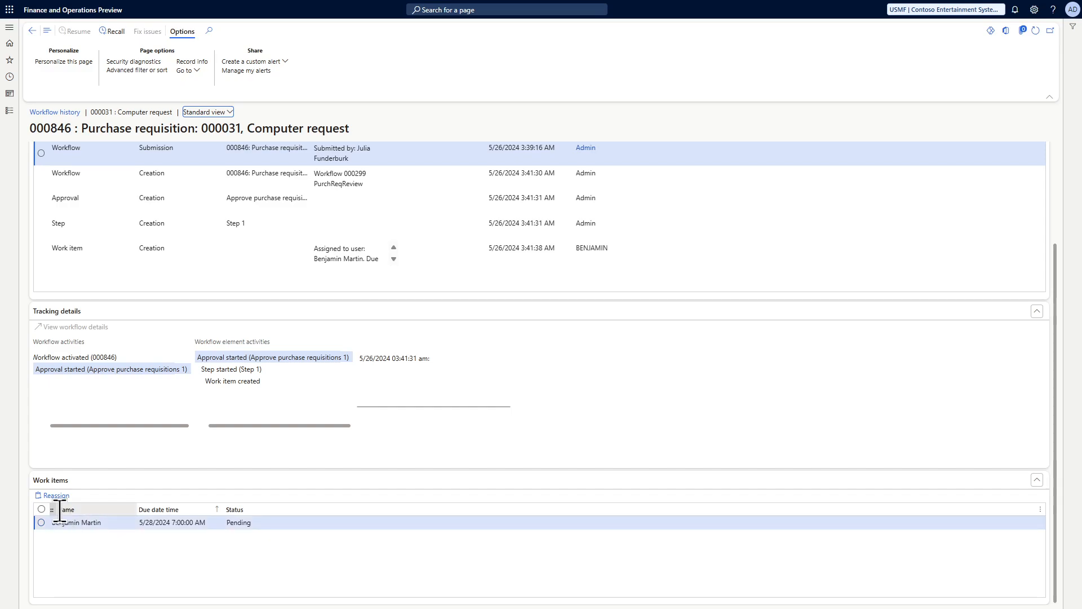
{"action": "left_click", "coordinate": [57, 498]}
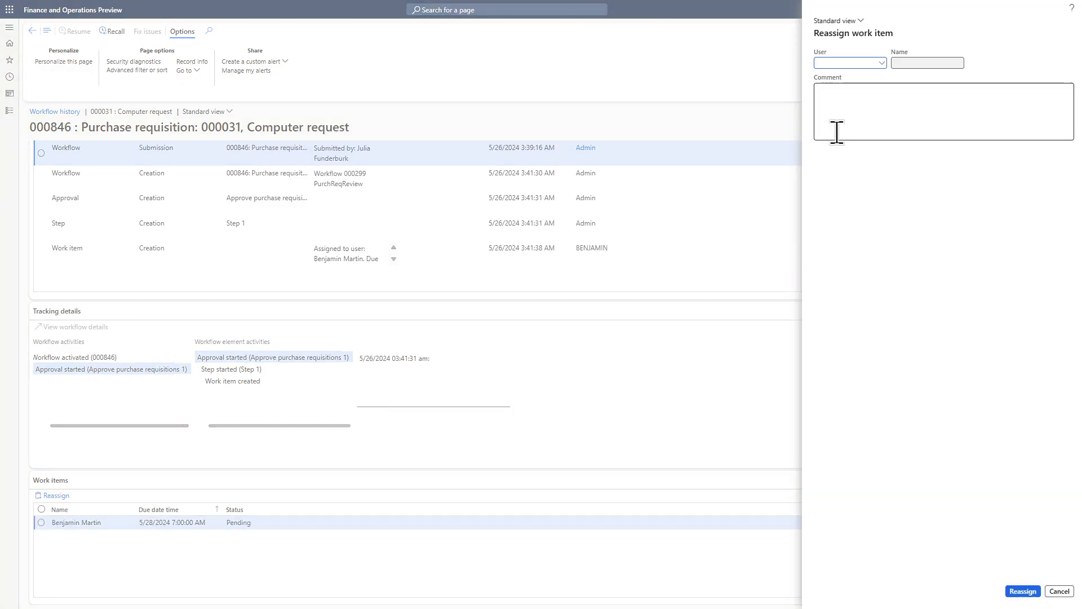
{"action": "type", "text": "admin"}
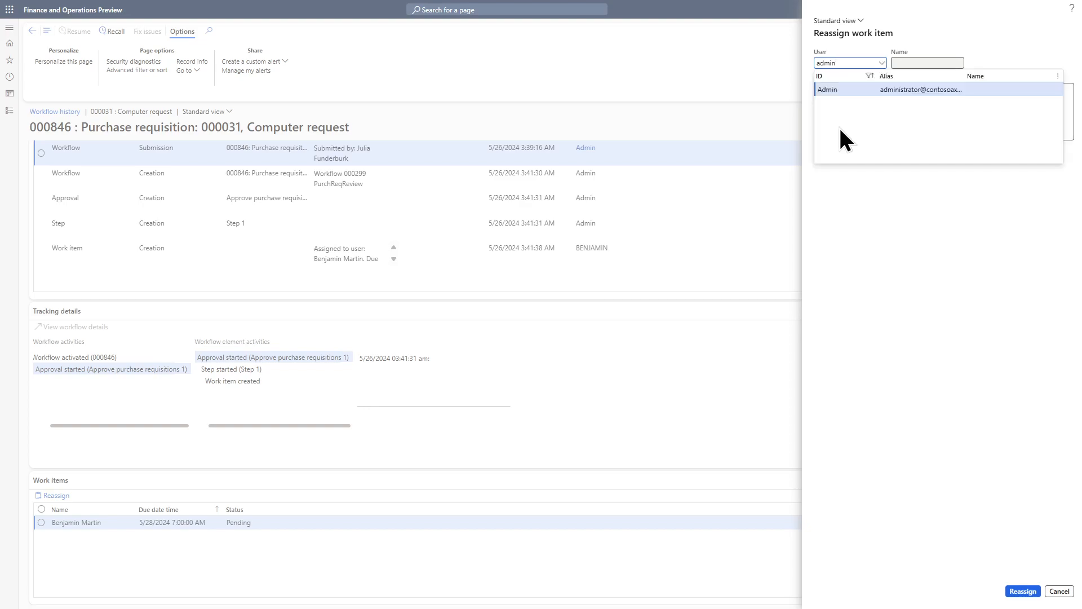
{"action": "left_click", "coordinate": [824, 89]}
{"action": "left_click", "coordinate": [1022, 590]}
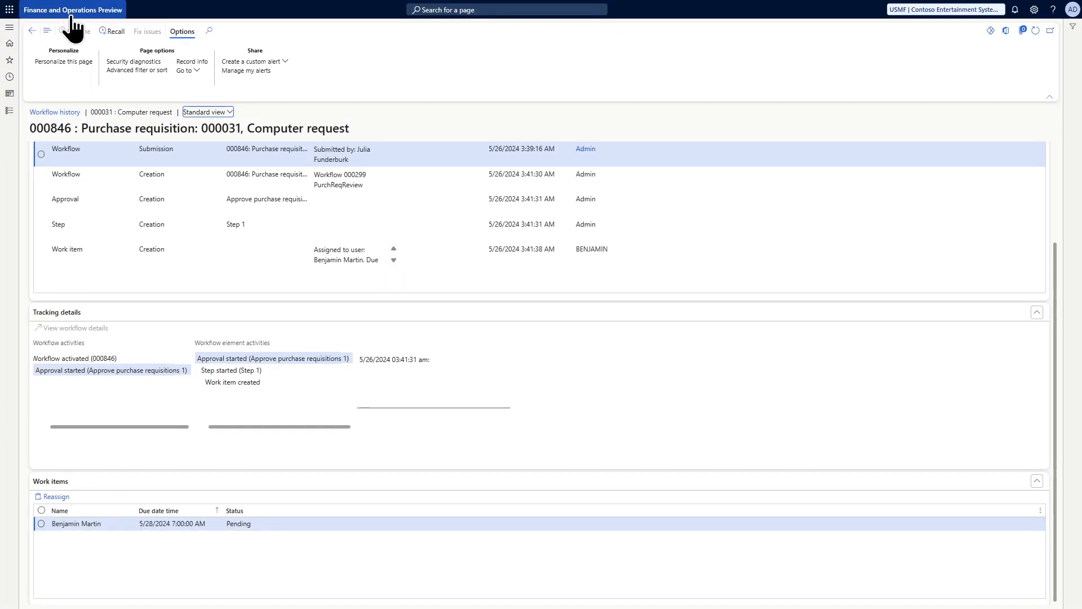
{"action": "left_click", "coordinate": [1035, 30]}
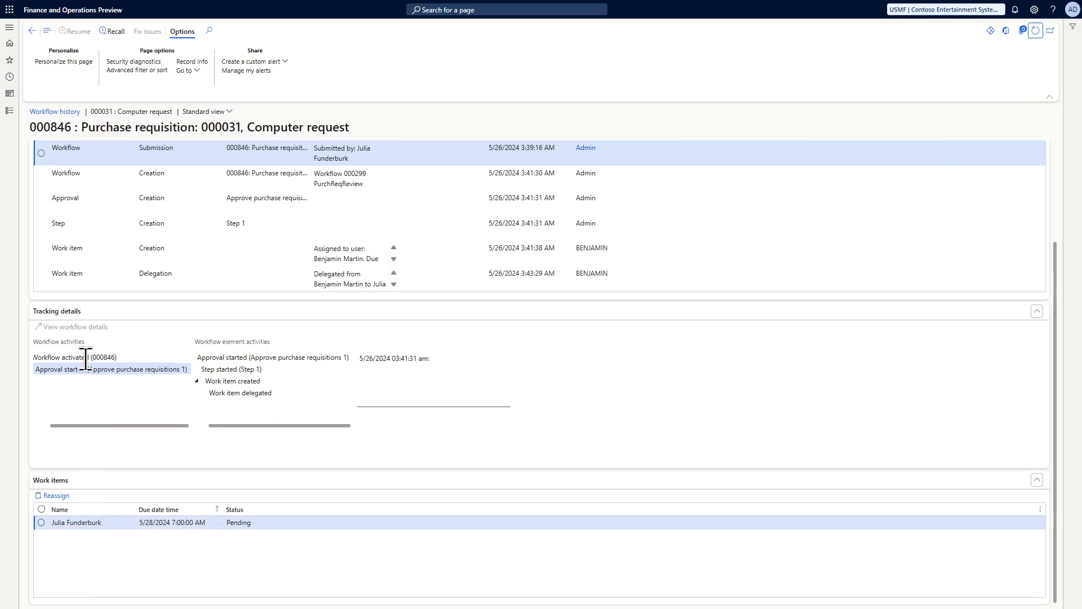
Return to the Computer request requisition, refresh it and show its available workflow actions
{"action": "left_click", "coordinate": [31, 32]}
{"action": "left_click", "coordinate": [1035, 33]}
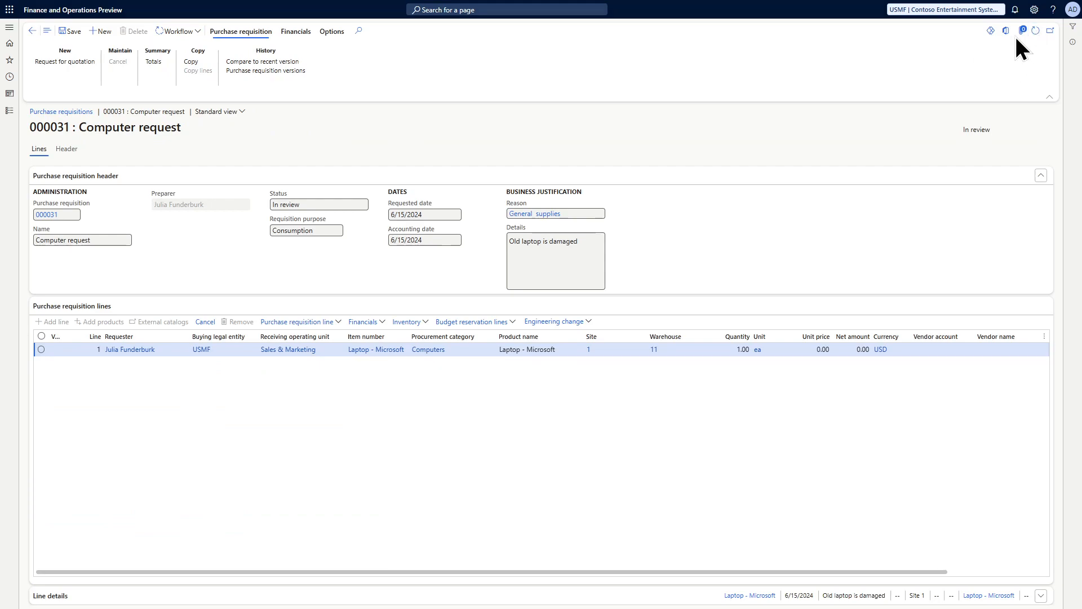
{"action": "left_click", "coordinate": [195, 32]}
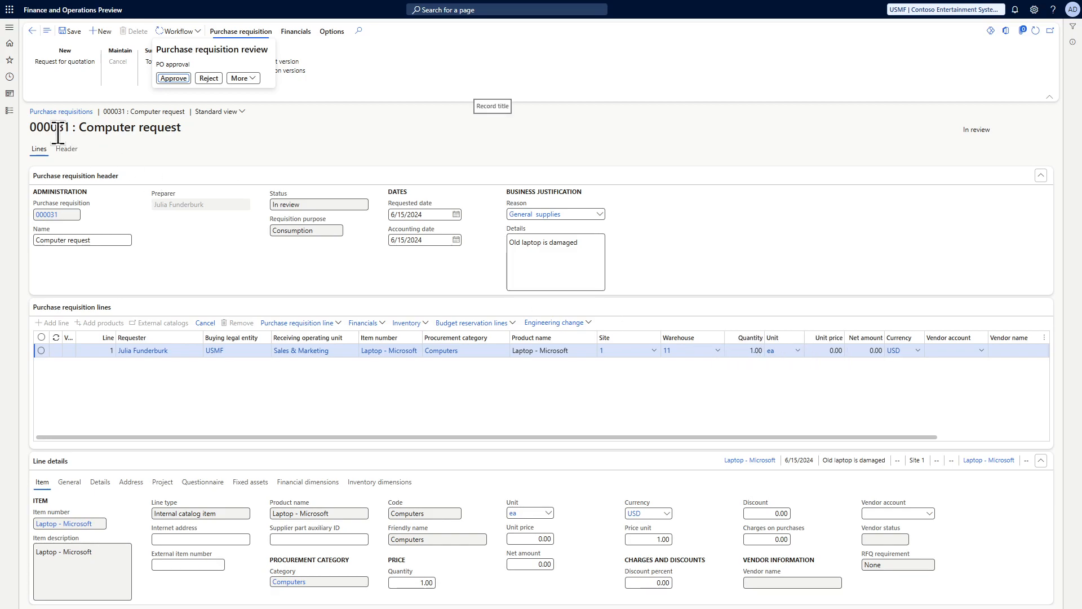
Create a request for quotation from the Computer request requisition, copying its Laptop - Microsoft line for buying legal entity USMF
{"action": "left_click", "coordinate": [57, 64]}
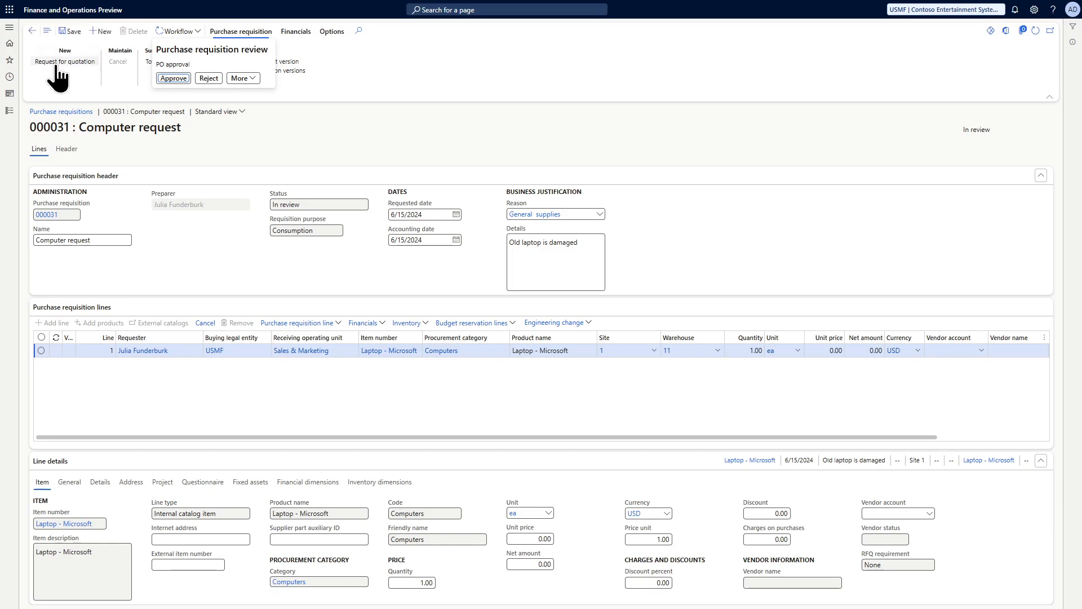
{"action": "left_click", "coordinate": [57, 64]}
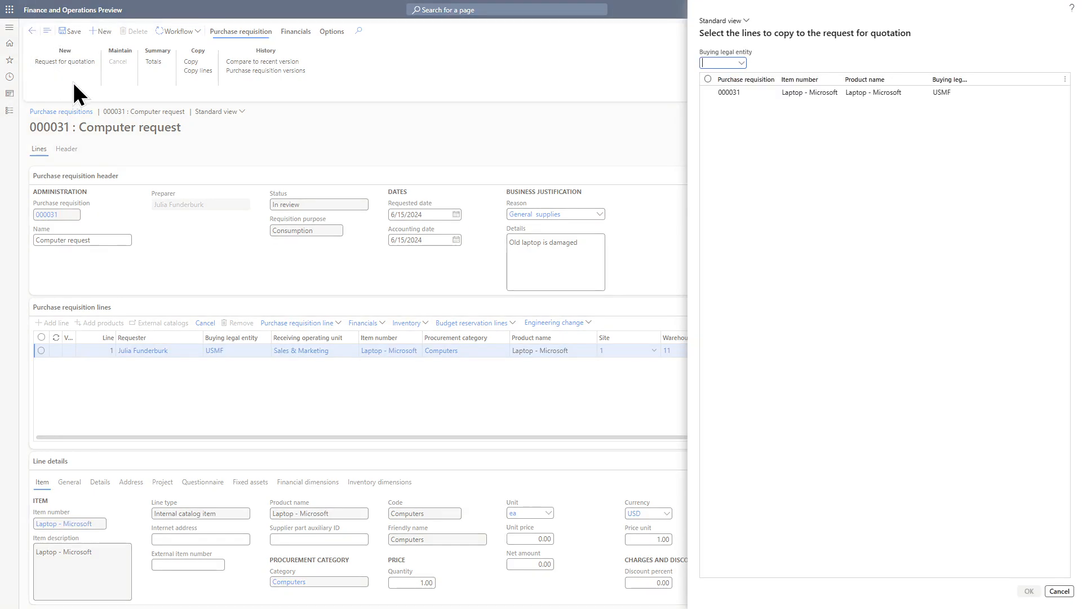
{"action": "left_click", "coordinate": [741, 63]}
{"action": "type", "text": "USMF"}
{"action": "left_click", "coordinate": [719, 90]}
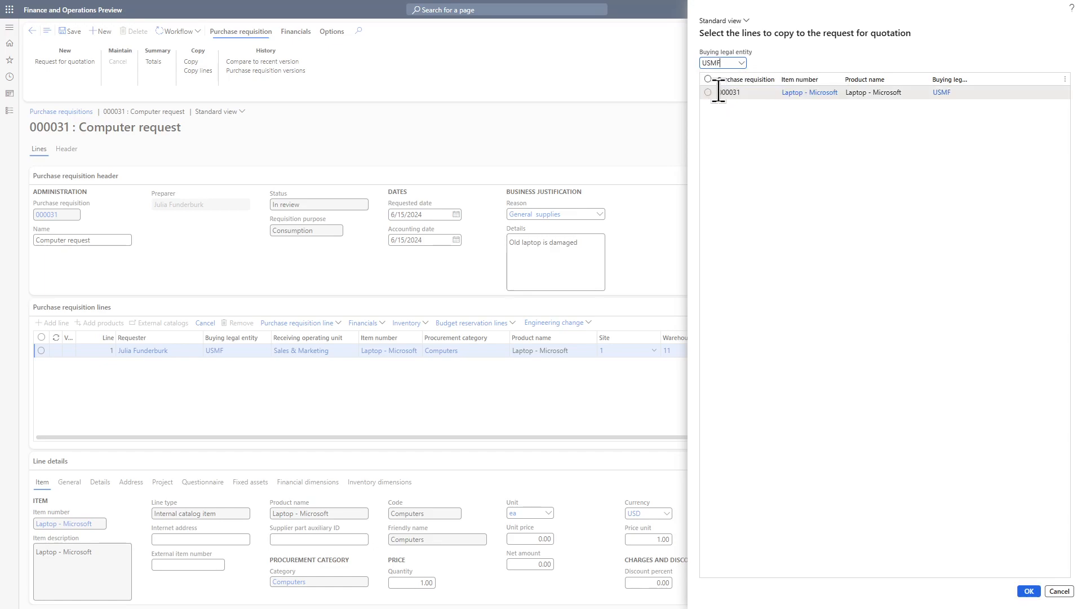
{"action": "left_click", "coordinate": [708, 92]}
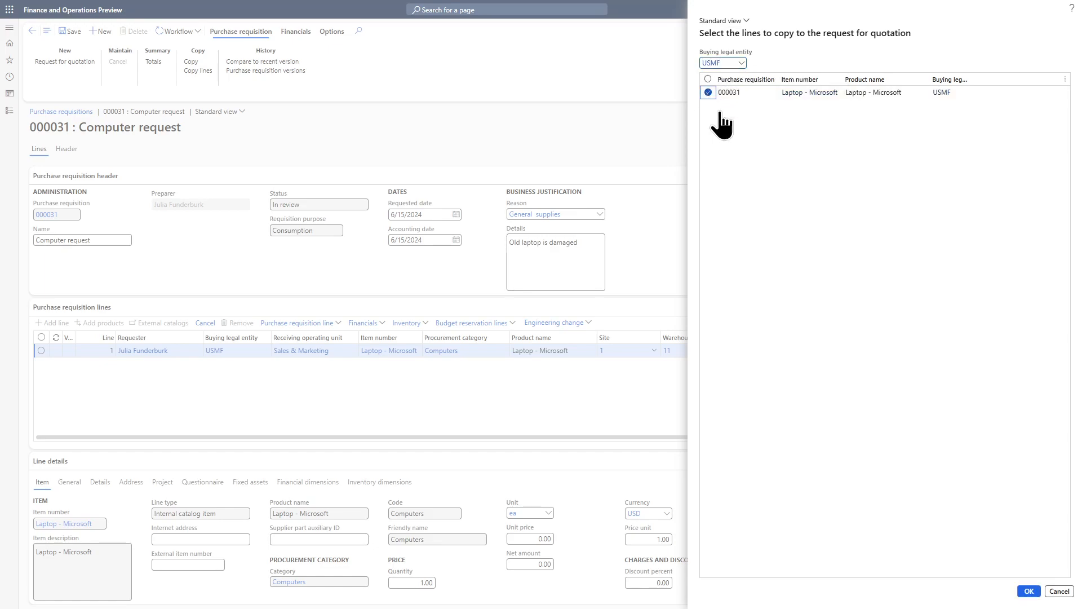
{"action": "left_click", "coordinate": [1030, 591]}
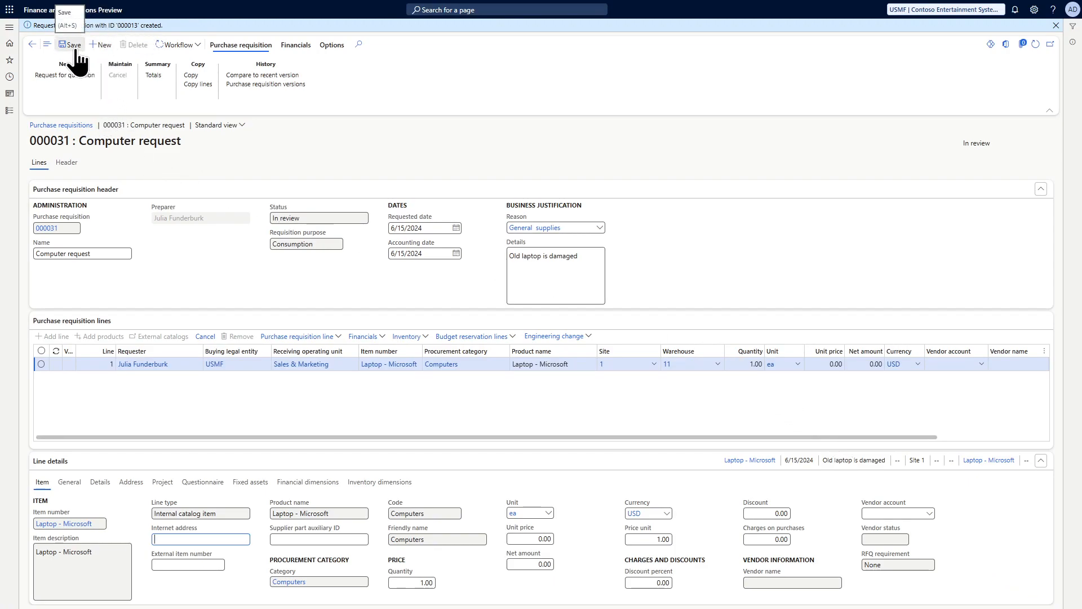
Refresh the requisition and open the request for quotation case referenced in the laptop line's details
{"action": "left_click", "coordinate": [1036, 44]}
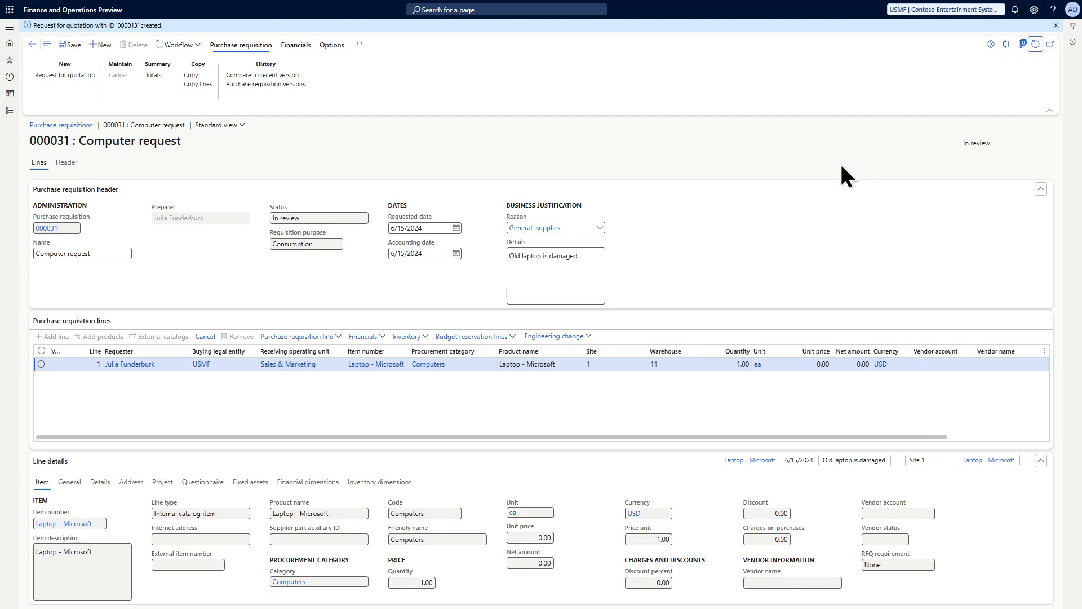
{"action": "left_click", "coordinate": [100, 484]}
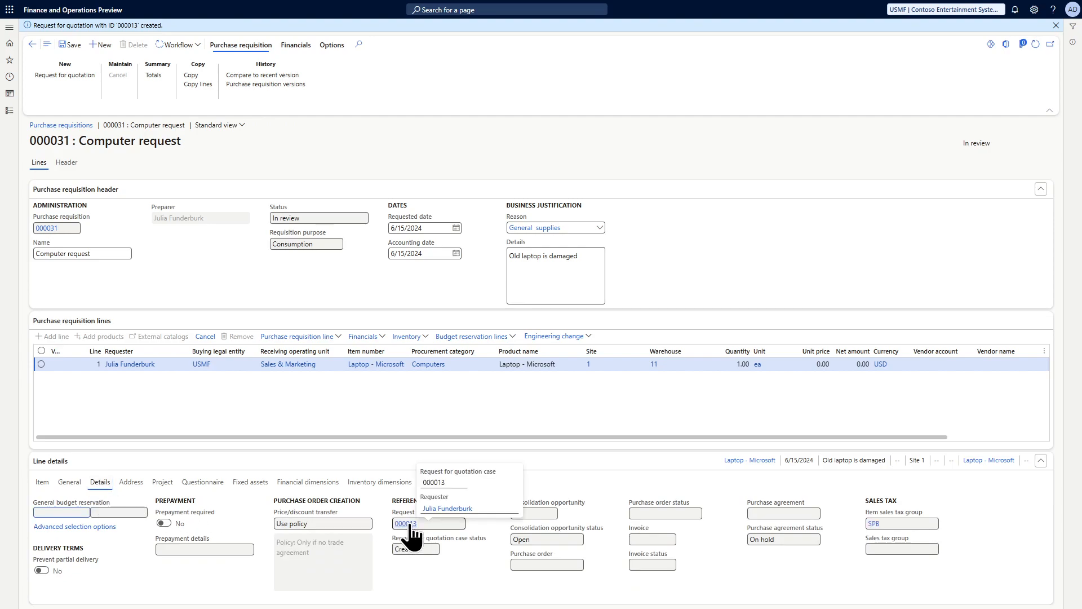
{"action": "left_click", "coordinate": [406, 523]}
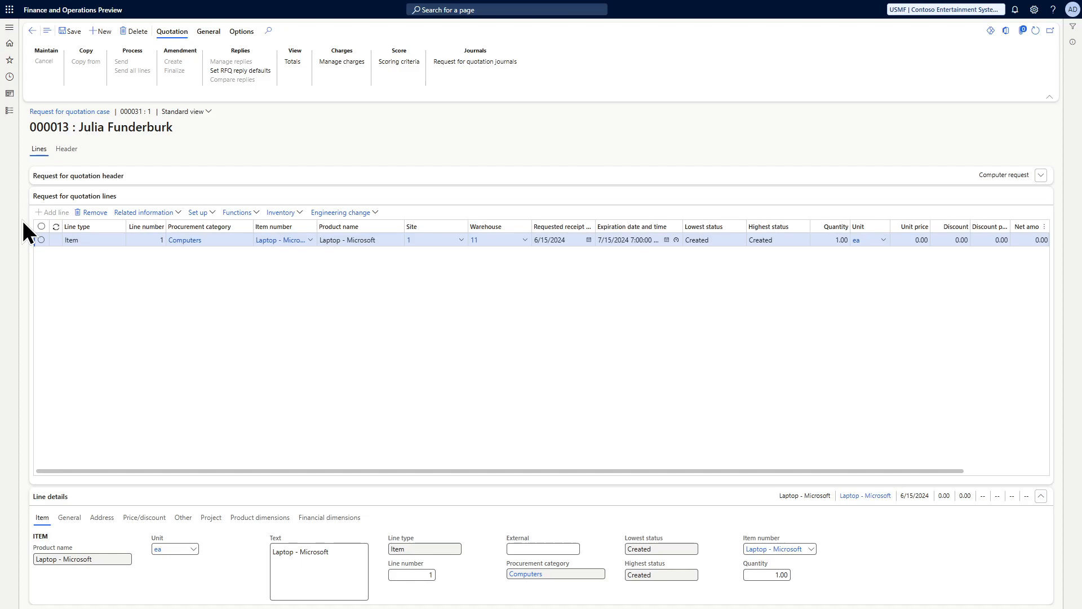
Add Vendor 1 and Vendor 2 to the vendor list in the request for quotation header
{"action": "left_click", "coordinate": [74, 149]}
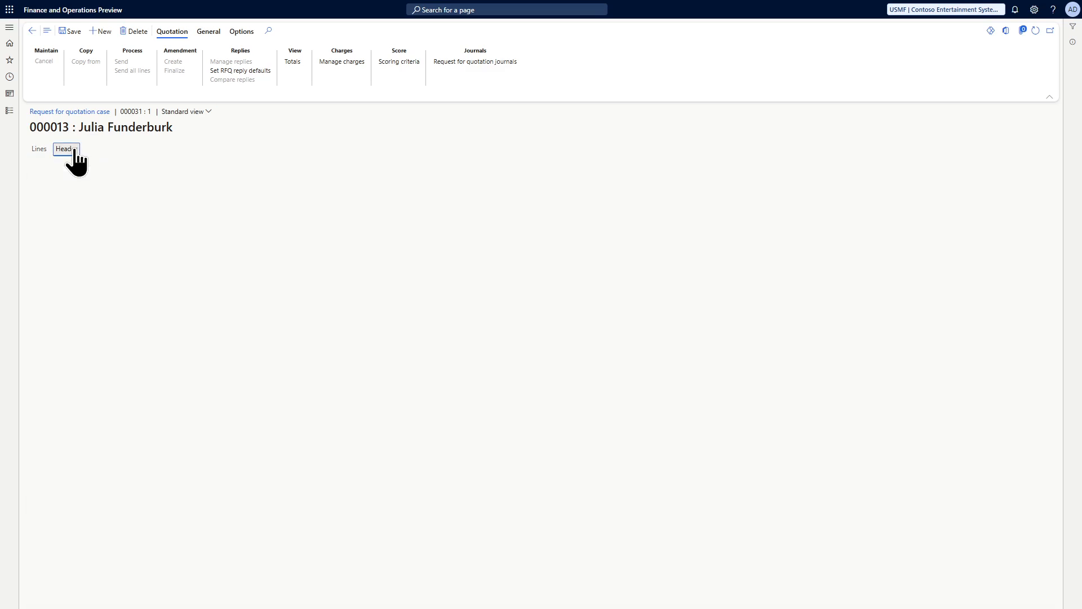
{"action": "left_click", "coordinate": [76, 286]}
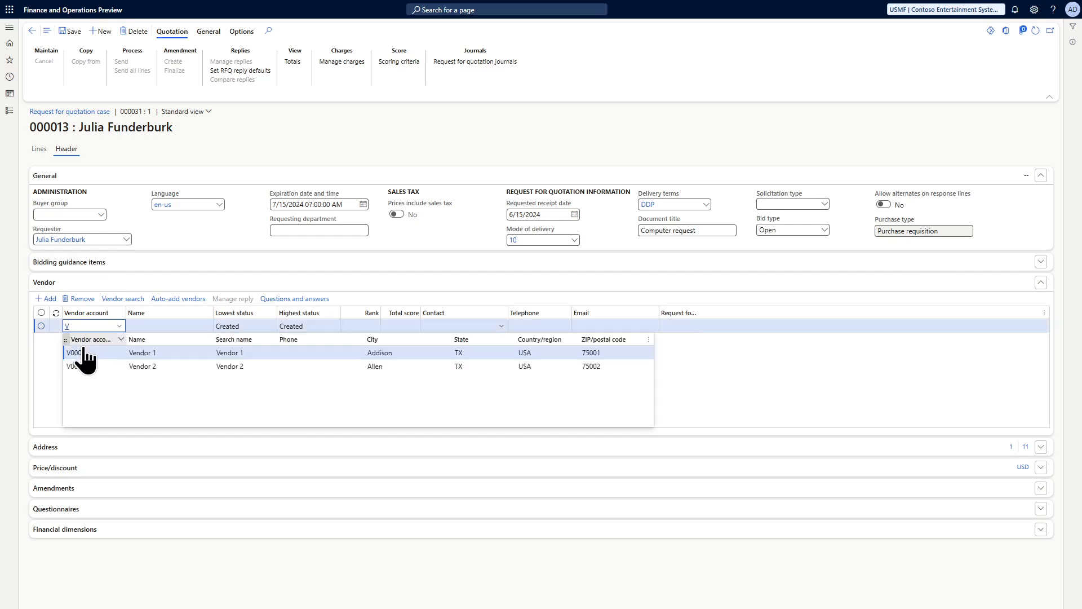
{"action": "left_click", "coordinate": [80, 352]}
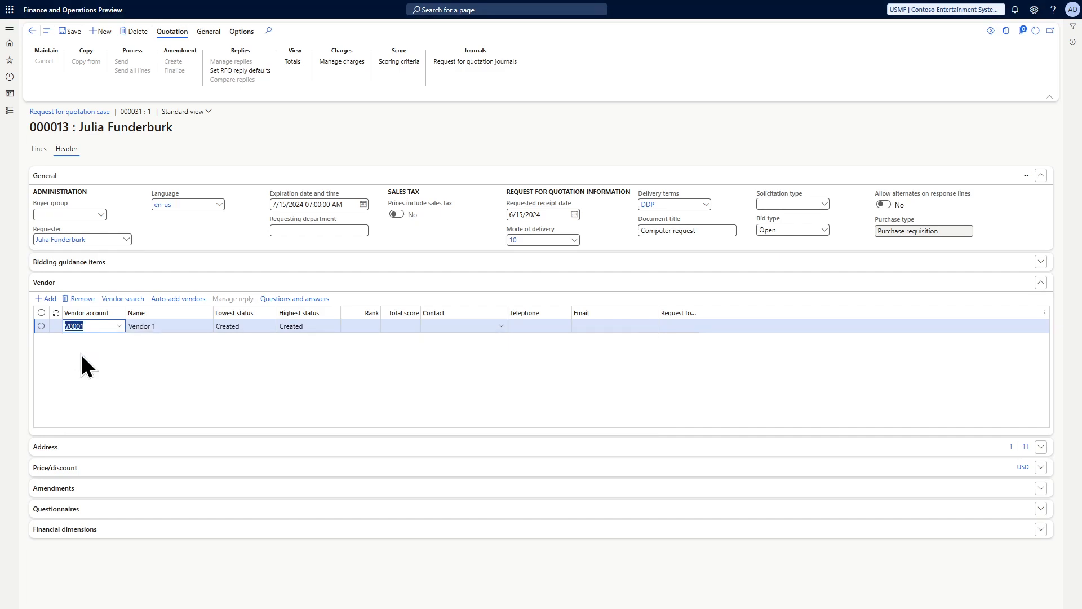
{"action": "key", "text": "Down"}
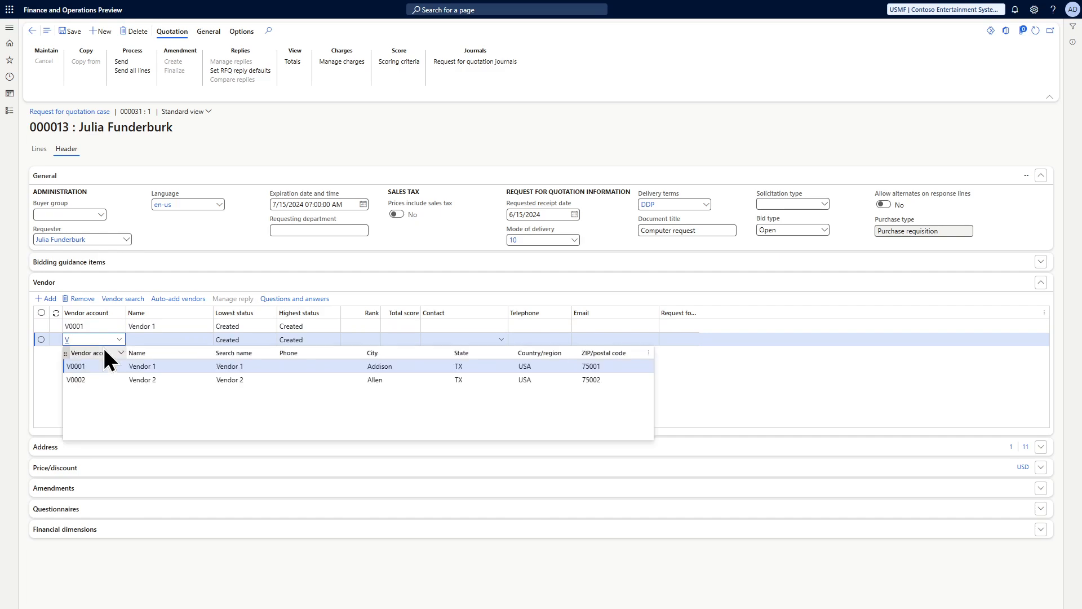
{"action": "left_click", "coordinate": [83, 380]}
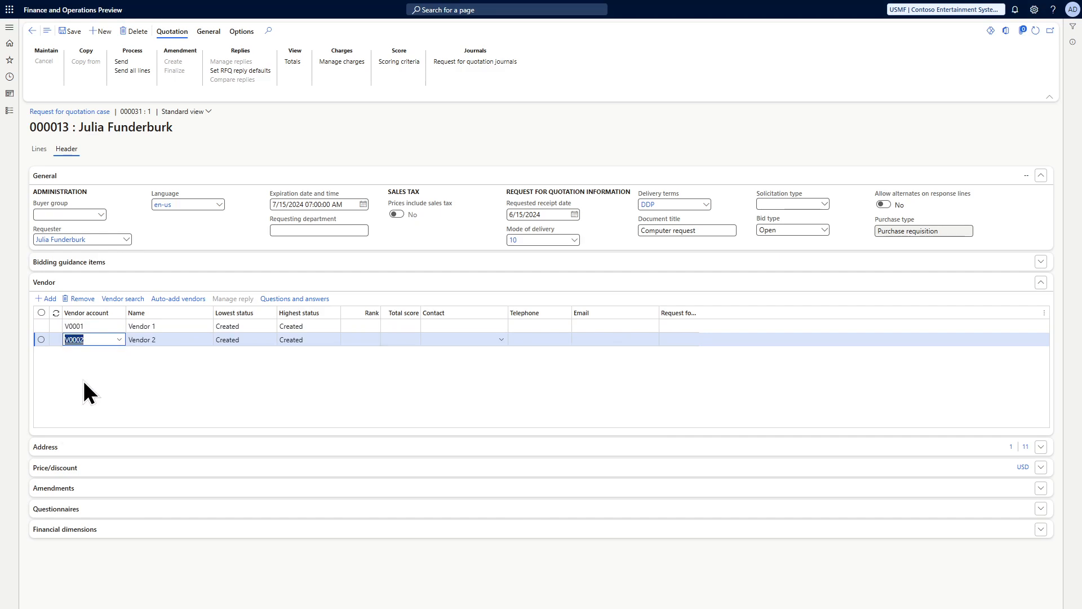
Save the request for quotation and send it to both vendors
{"action": "left_click", "coordinate": [69, 35]}
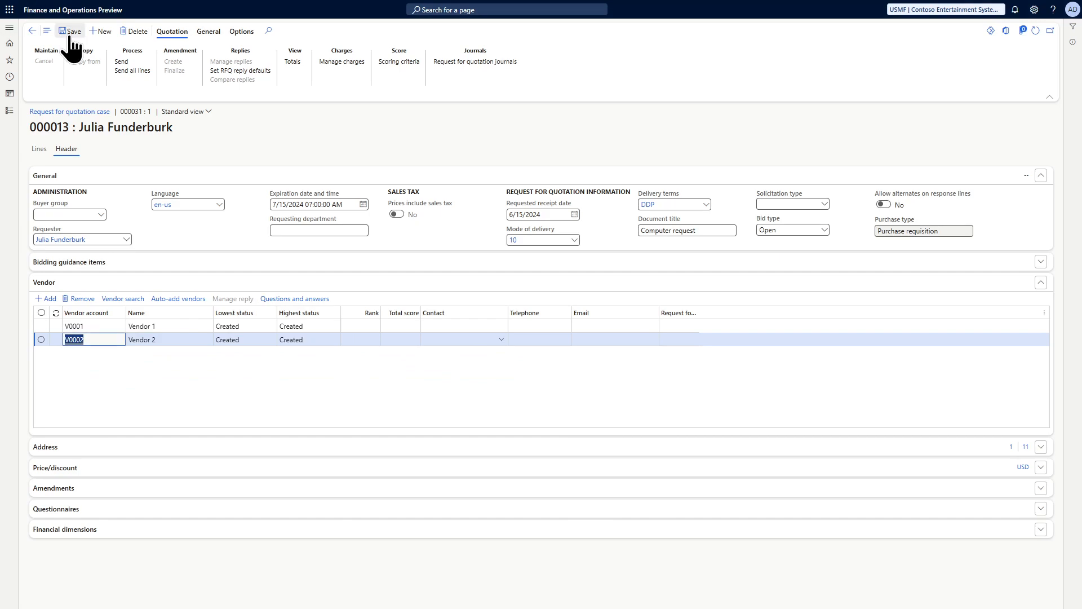
{"action": "left_click", "coordinate": [120, 61]}
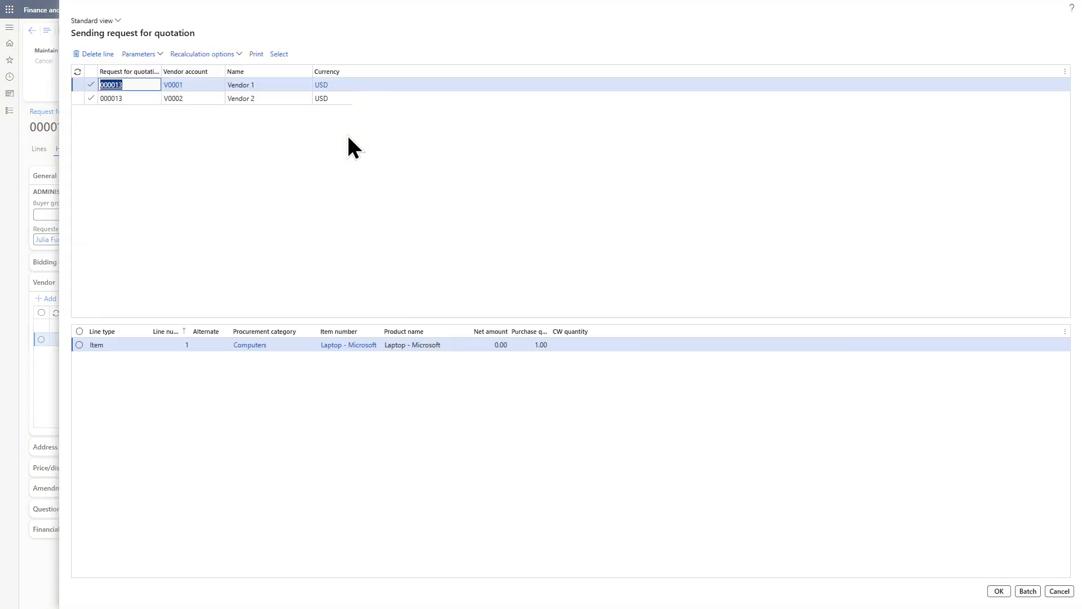
{"action": "left_click", "coordinate": [999, 595]}
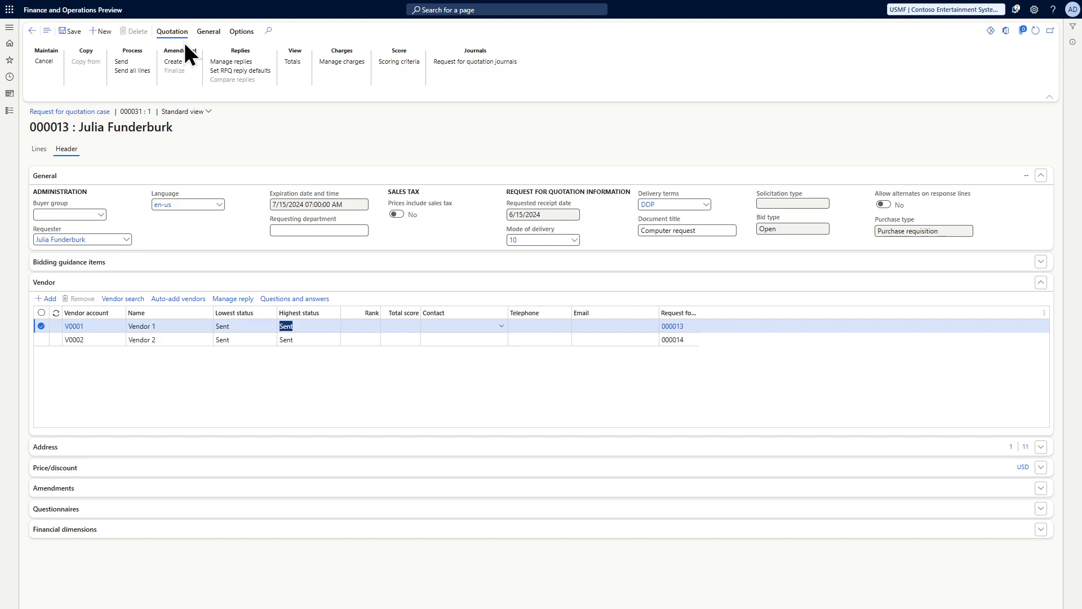
Enable "Purchaser can edit vendors bid" in the request for quotation settings of the procurement and sourcing parameters, and save
{"action": "left_click", "coordinate": [255, 117]}
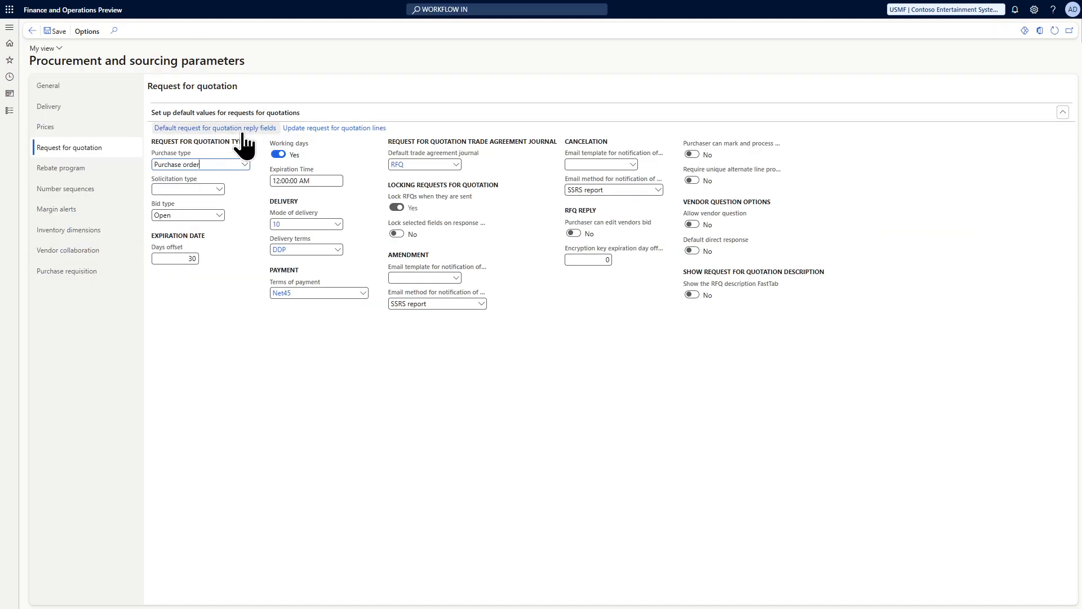
{"action": "left_click", "coordinate": [9, 28]}
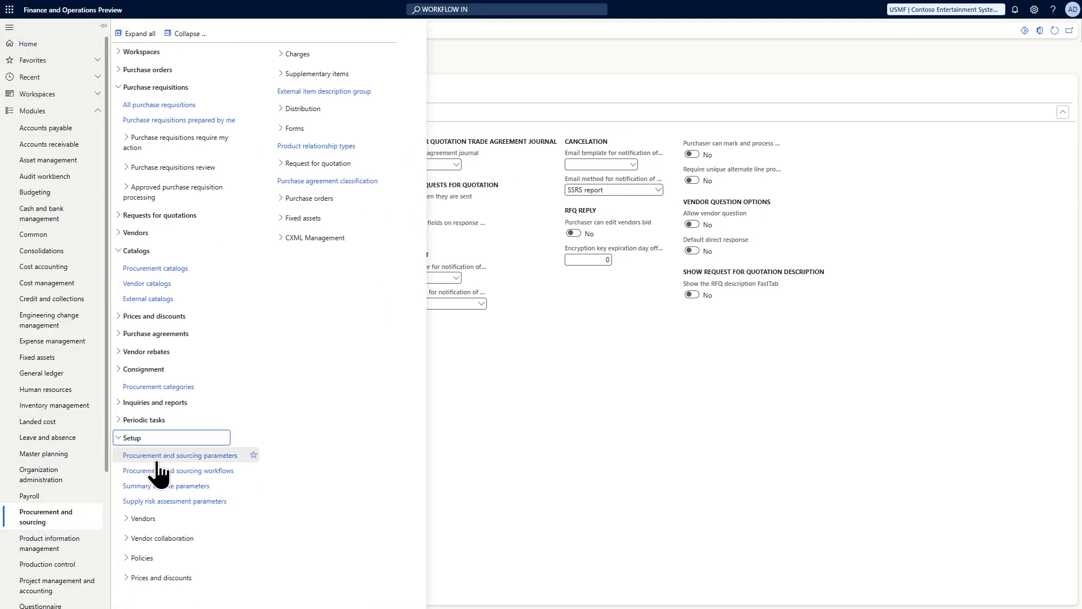
{"action": "left_click", "coordinate": [188, 457]}
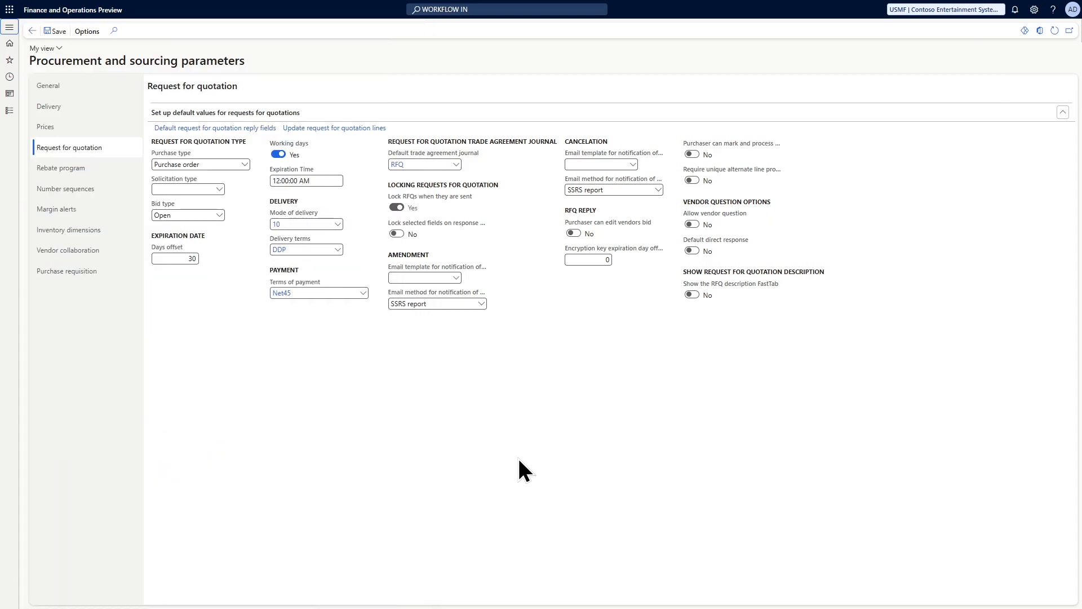
{"action": "left_click", "coordinate": [63, 151]}
{"action": "left_click", "coordinate": [574, 232]}
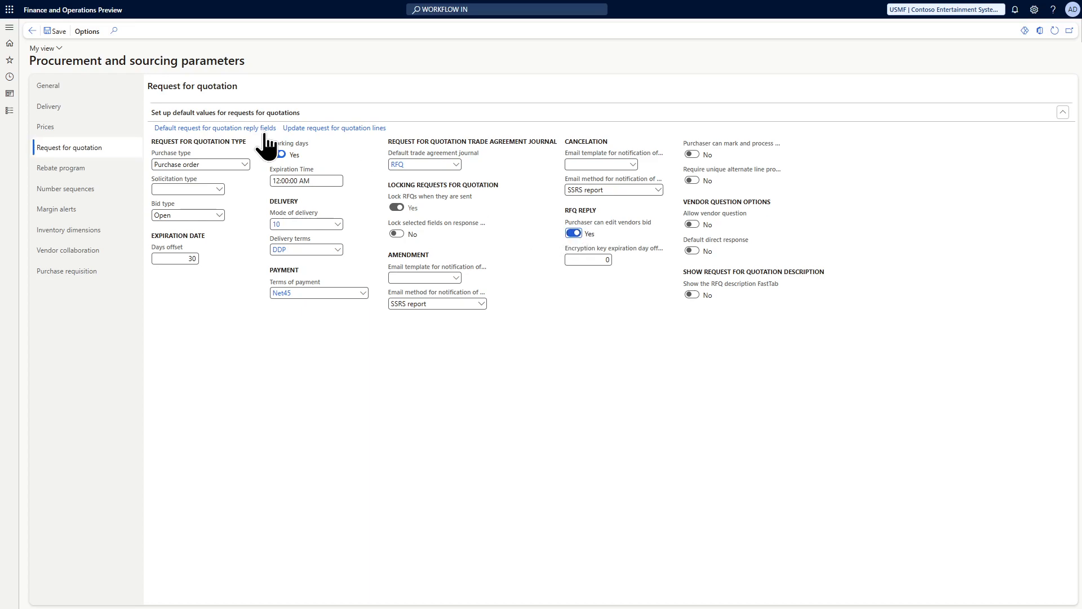
{"action": "left_click", "coordinate": [55, 33]}
Return to the request for quotation case and open Vendor 1's reply for editing
{"action": "key", "text": "ctrl+Tab"}
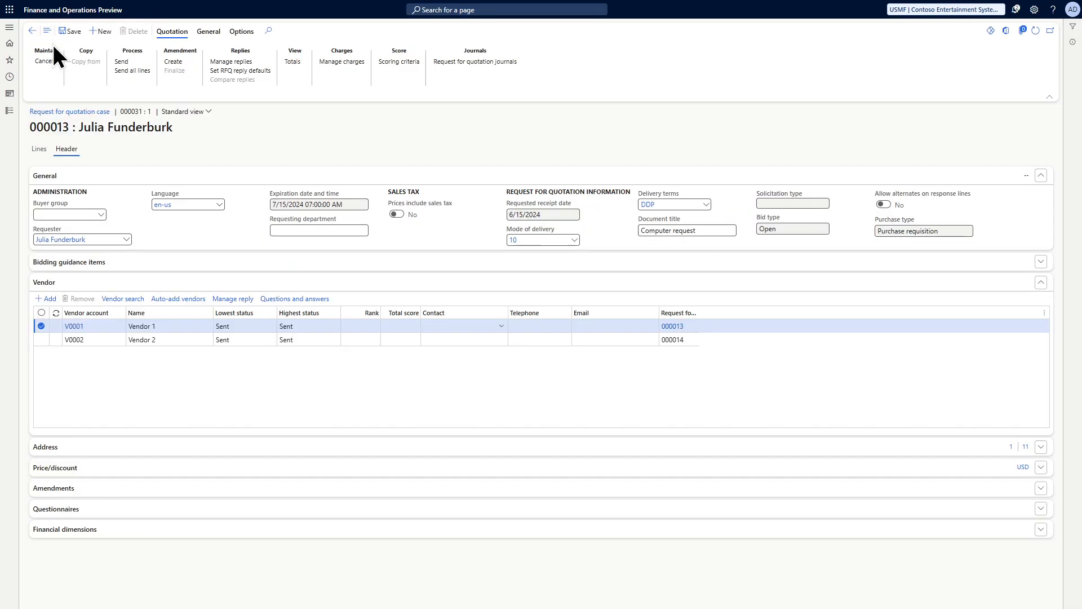
{"action": "left_click", "coordinate": [252, 112]}
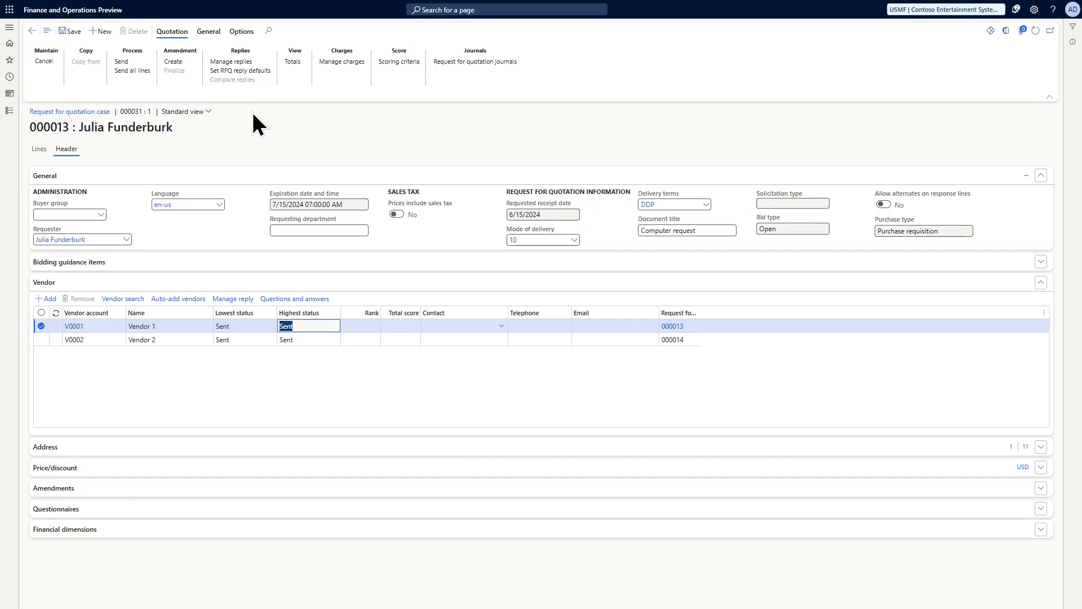
{"action": "left_click", "coordinate": [243, 62]}
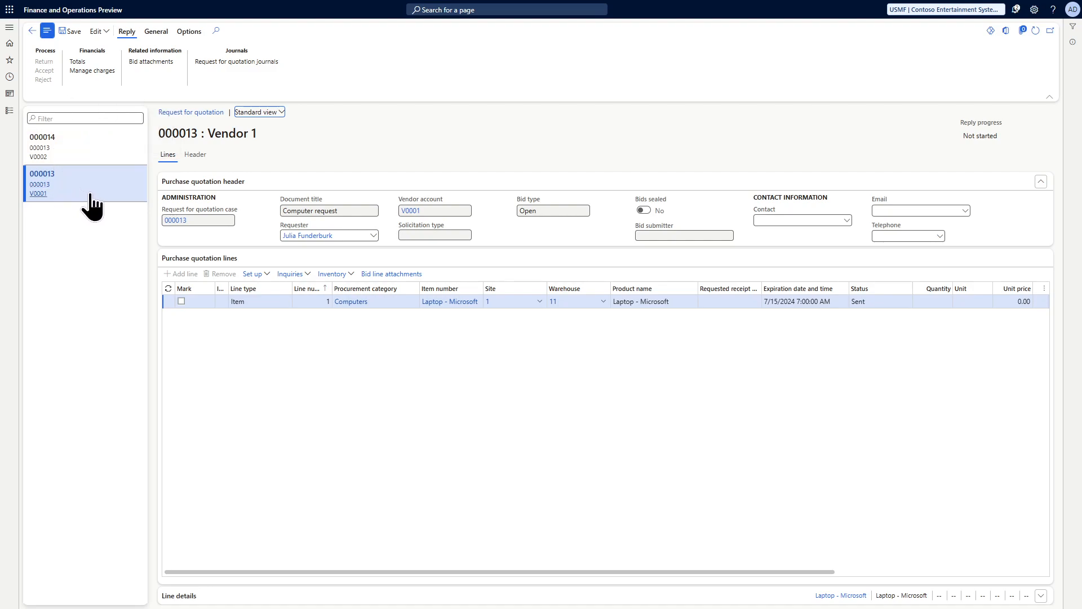
{"action": "mouse_move", "coordinate": [91, 195]}
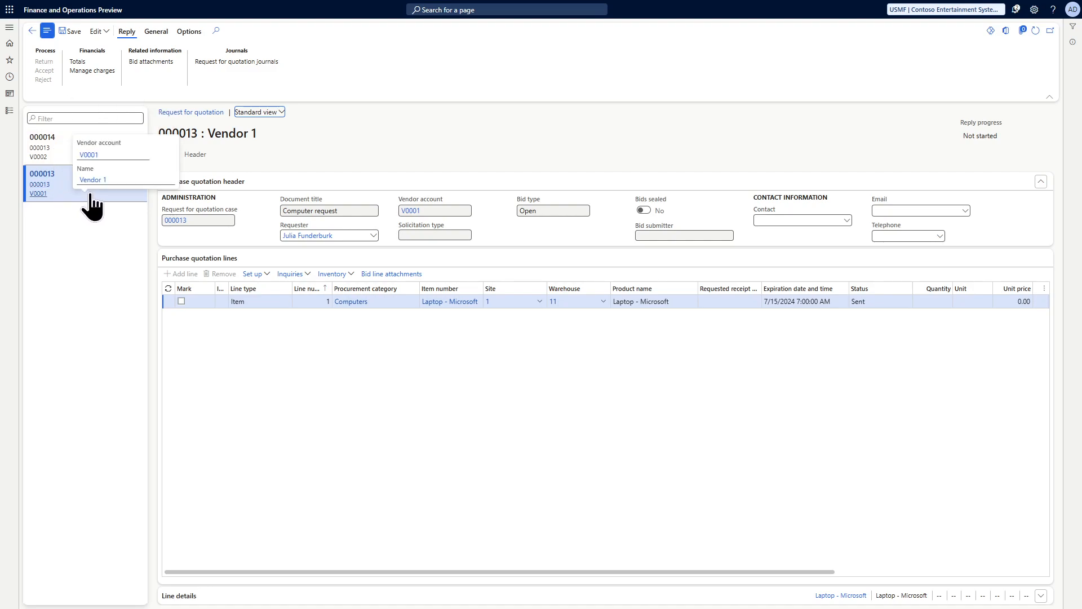
{"action": "left_click", "coordinate": [105, 34]}
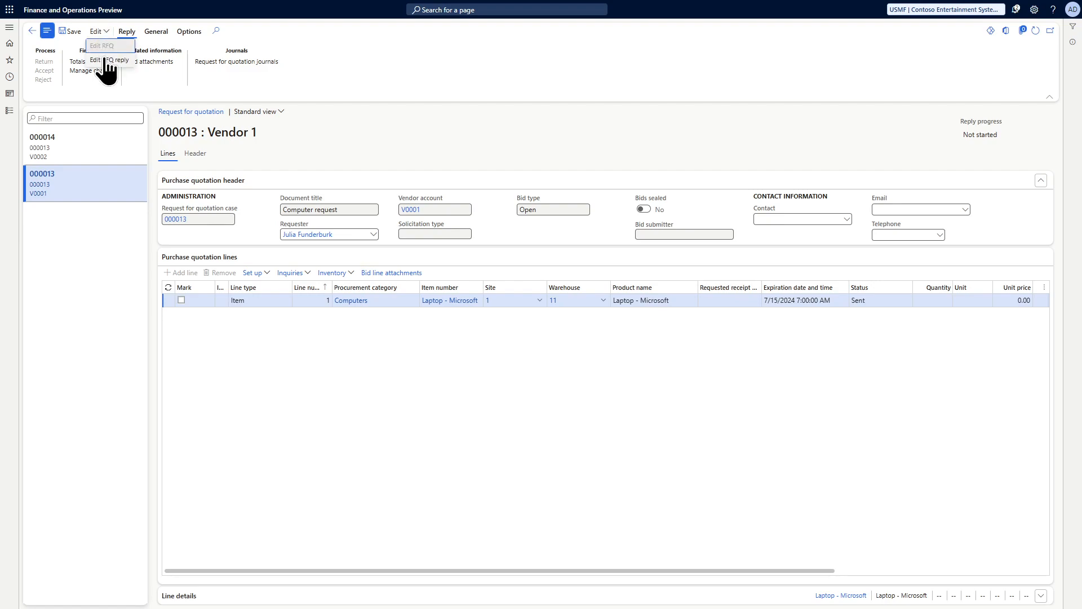
{"action": "left_click", "coordinate": [107, 60]}
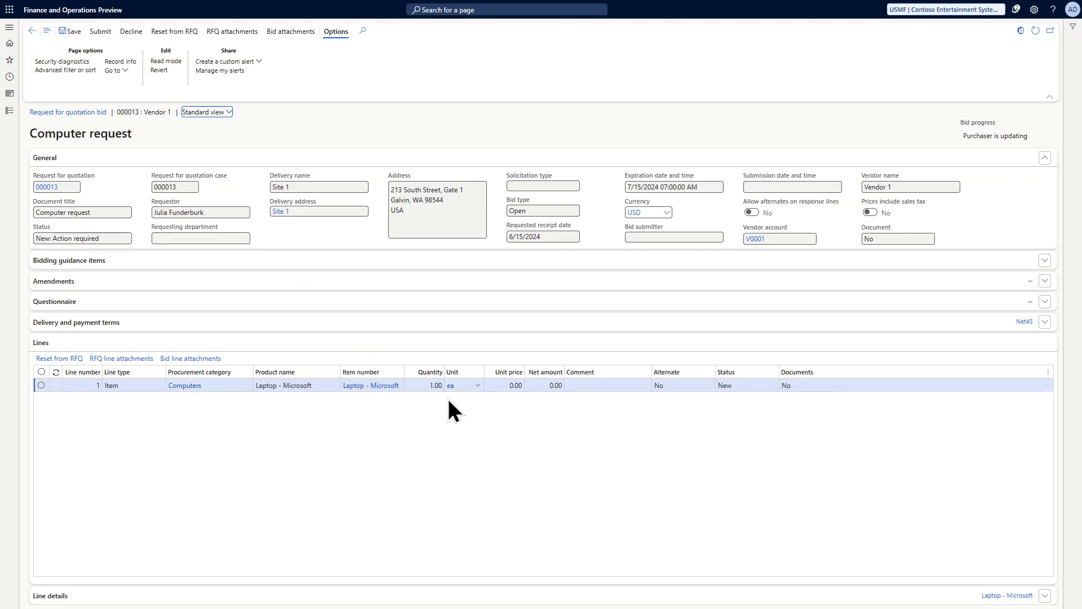
Set the laptop line's unit price to 2,000 in Vendor 1's bid and expand the line details
{"action": "left_click", "coordinate": [500, 385]}
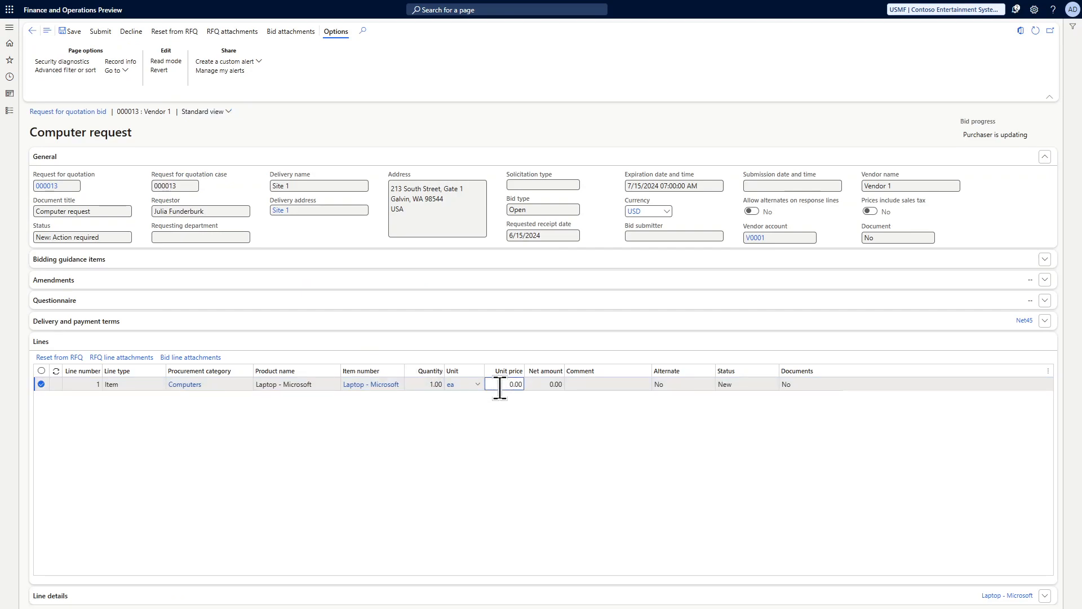
{"action": "double_click", "coordinate": [500, 389]}
{"action": "type", "text": "2000"}
{"action": "left_click", "coordinate": [497, 423]}
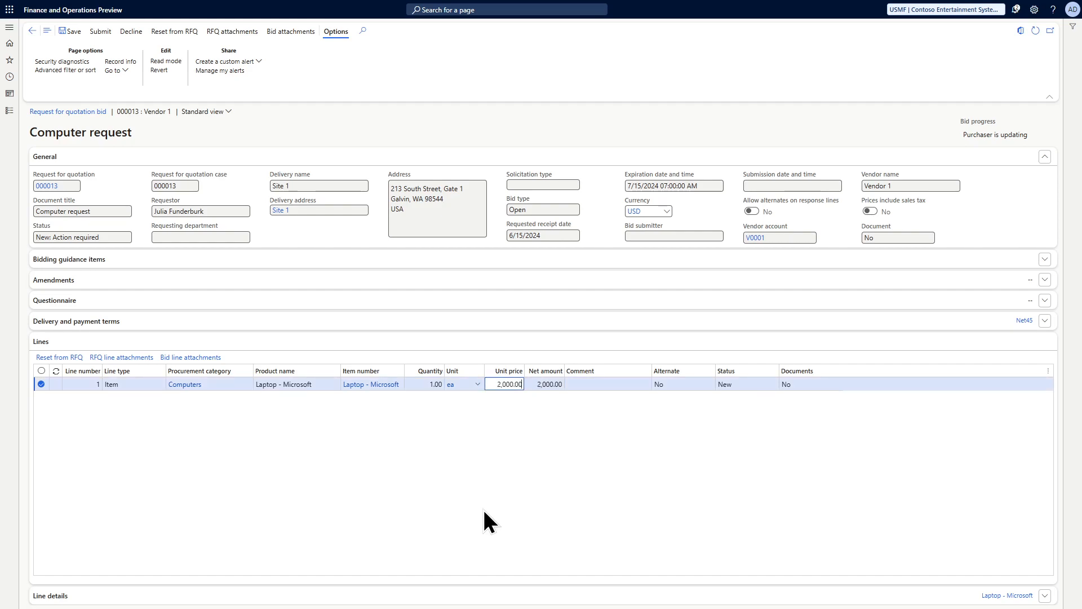
{"action": "left_click", "coordinate": [486, 595]}
{"action": "scroll", "coordinate": [485, 553], "scroll_direction": "down", "scroll_amount": 2}
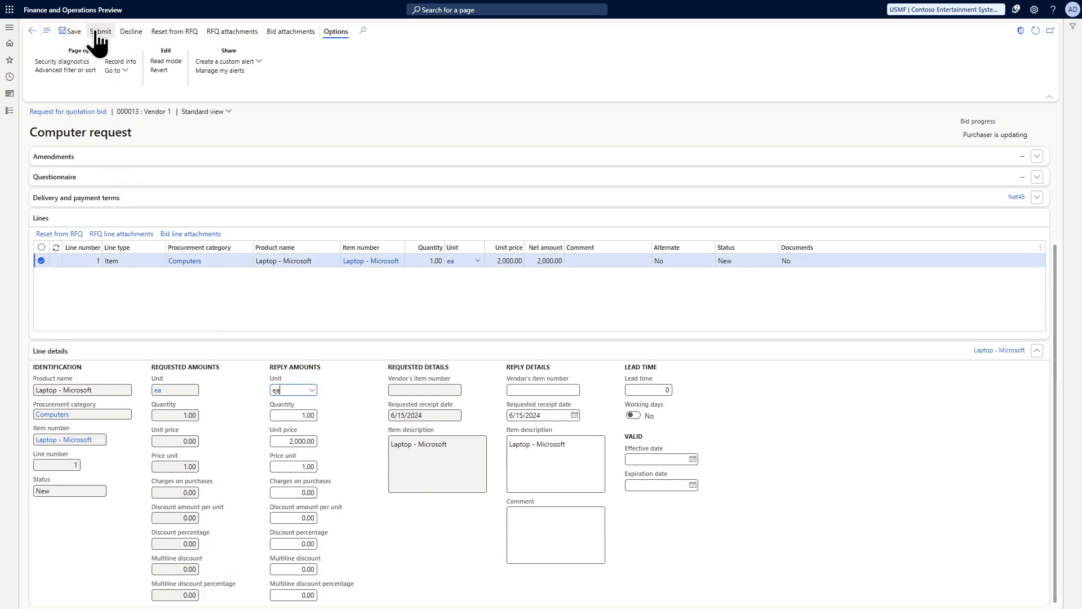
Save and submit Vendor 1's bid, and return to the list of vendor replies
{"action": "left_click", "coordinate": [72, 33]}
{"action": "left_click", "coordinate": [96, 32]}
{"action": "left_click", "coordinate": [1027, 590]}
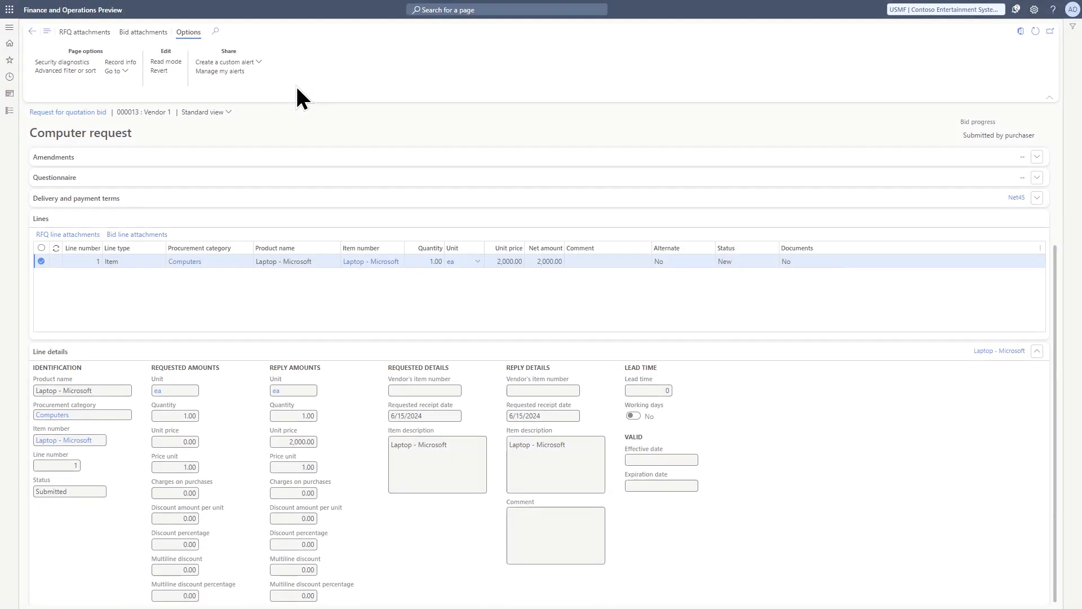
{"action": "left_click", "coordinate": [674, 273]}
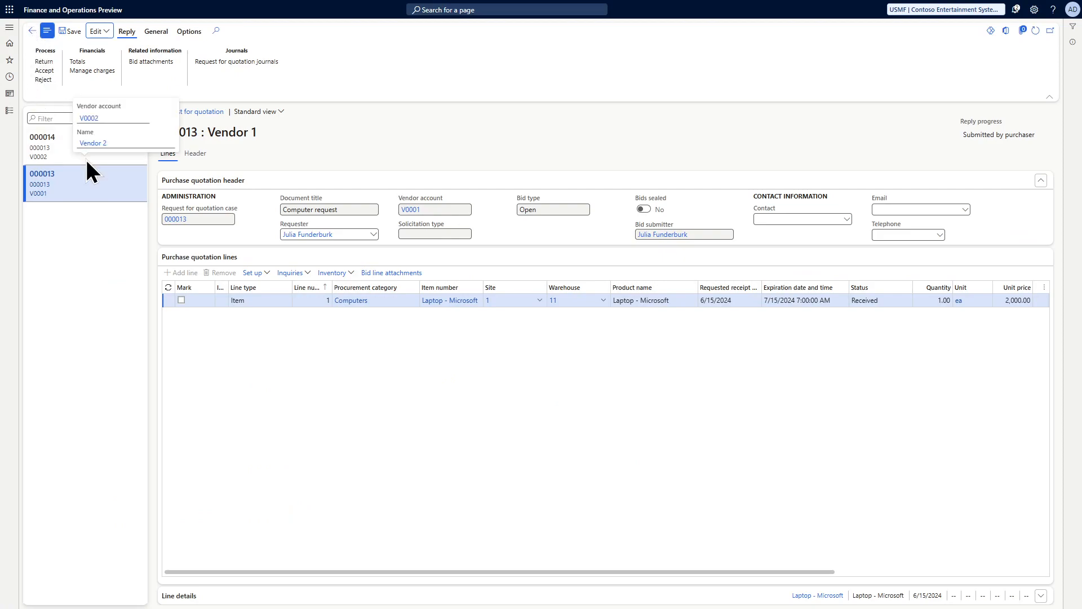
Open Vendor 2's reply for editing and set the laptop line's unit price to 2,500
{"action": "left_click", "coordinate": [68, 158]}
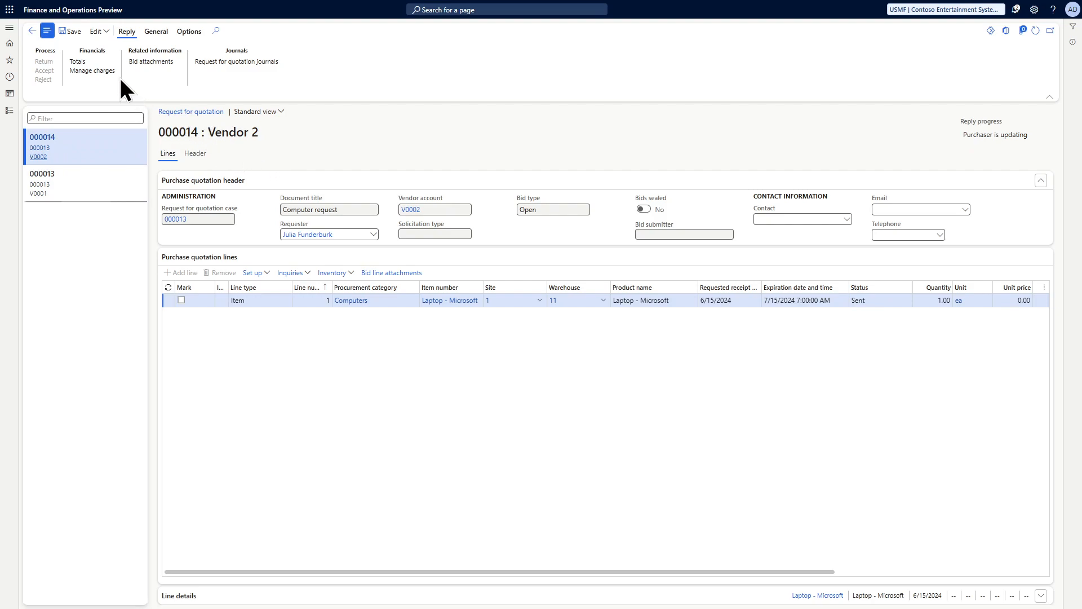
{"action": "left_click", "coordinate": [99, 33]}
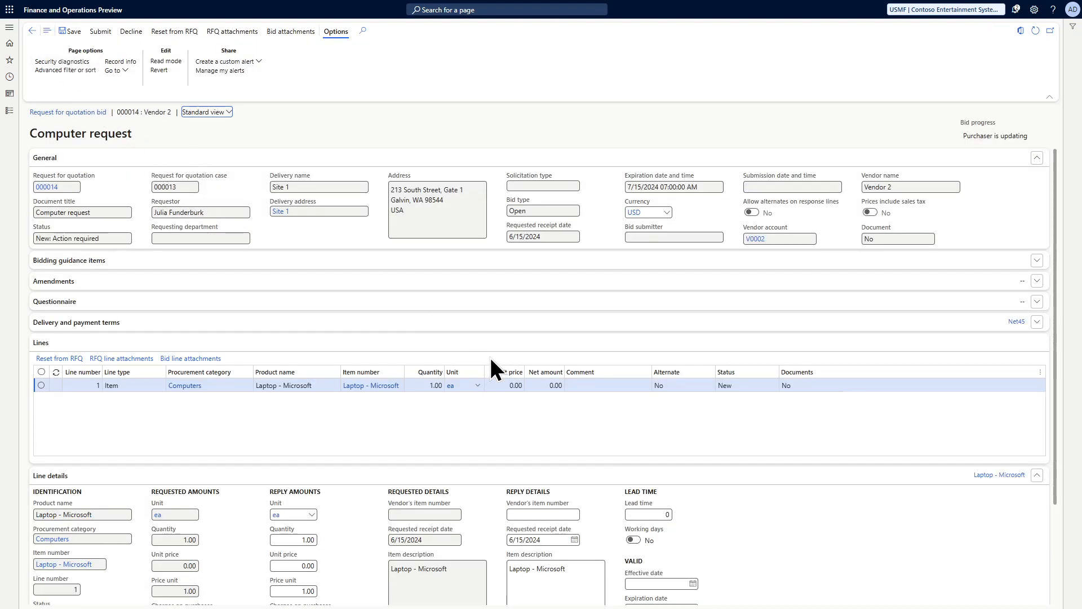
{"action": "left_click", "coordinate": [503, 385]}
{"action": "type", "text": "2500"}
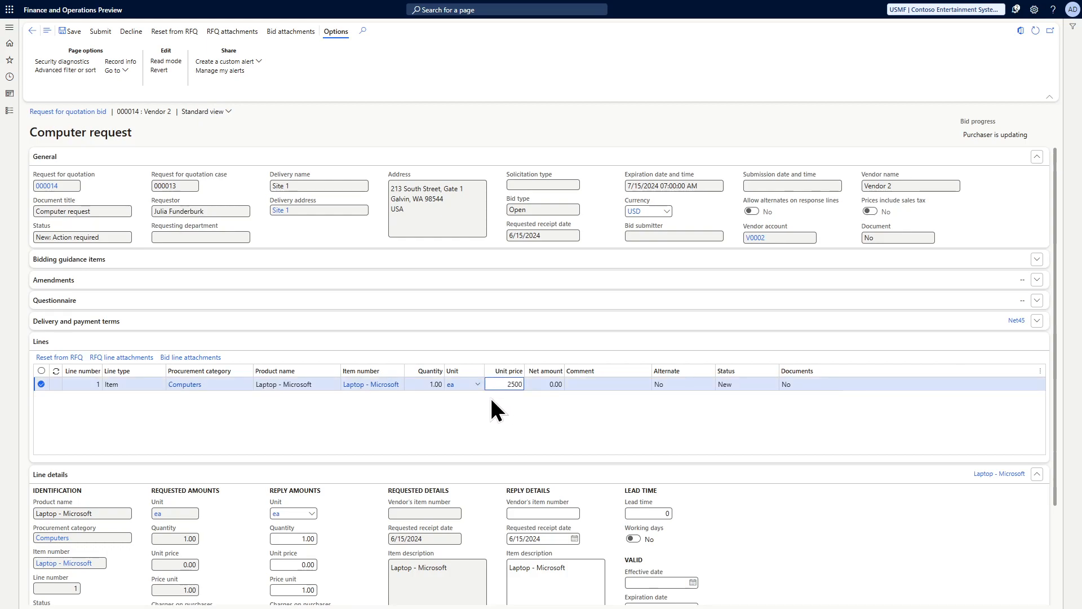
{"action": "left_click", "coordinate": [340, 407]}
Submit Vendor 2's bid and close the submission notice
{"action": "left_click", "coordinate": [100, 34]}
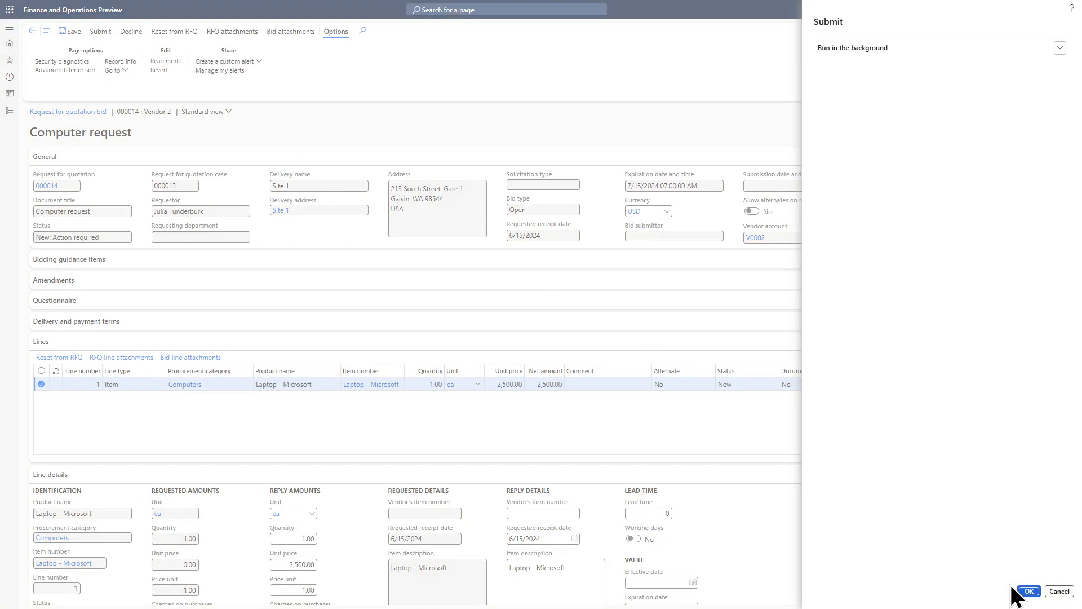
{"action": "left_click", "coordinate": [1028, 591]}
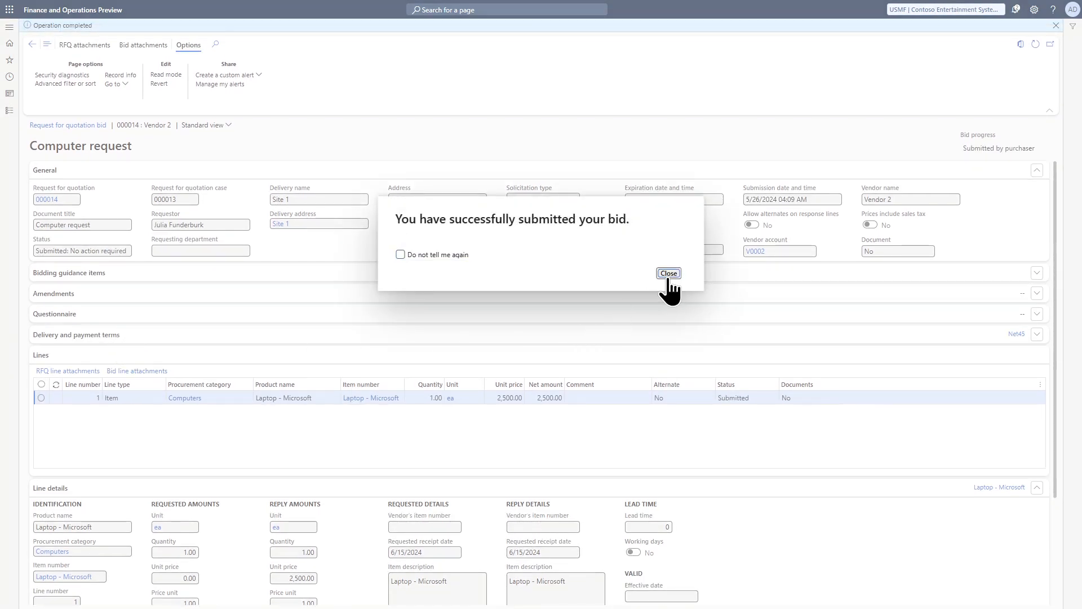
{"action": "left_click", "coordinate": [669, 272]}
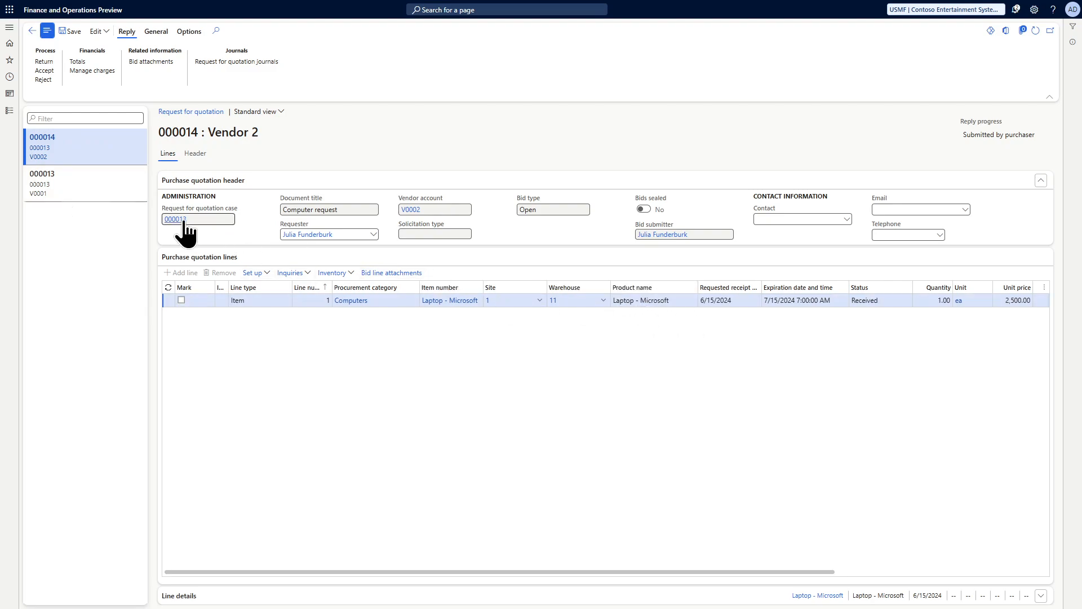
Accept Vendor 1's reply for the laptop request and reject Vendor 2's reply
{"action": "left_click", "coordinate": [86, 191]}
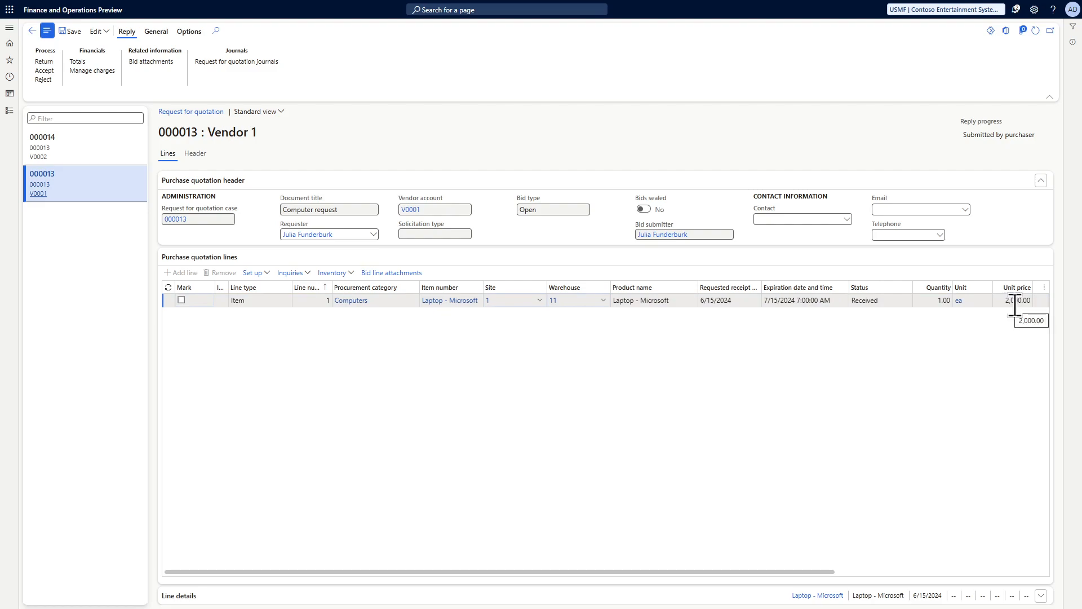
{"action": "left_click", "coordinate": [39, 70]}
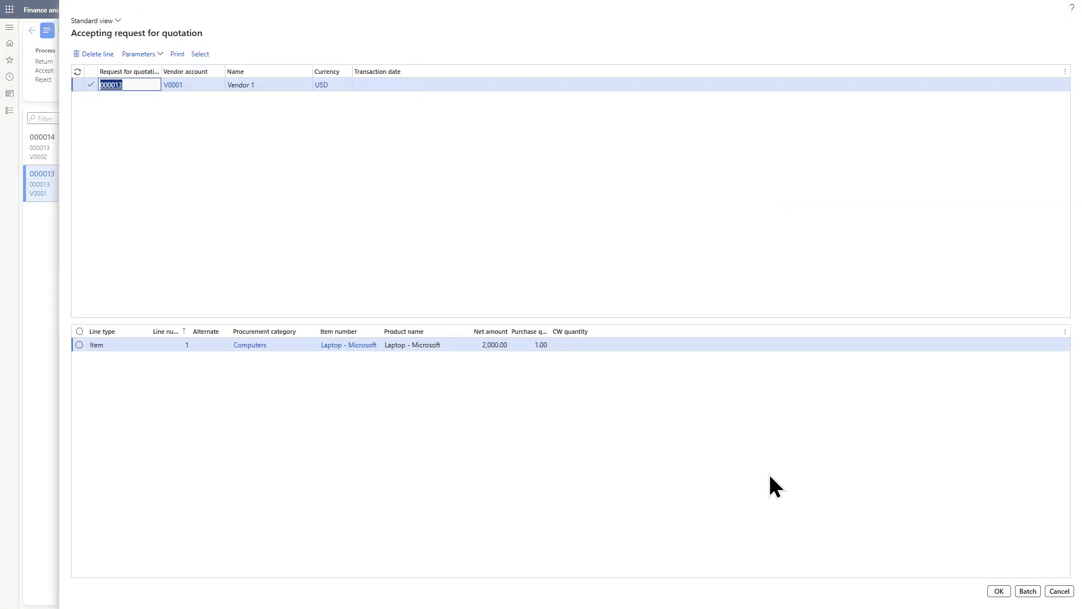
{"action": "left_click", "coordinate": [999, 591]}
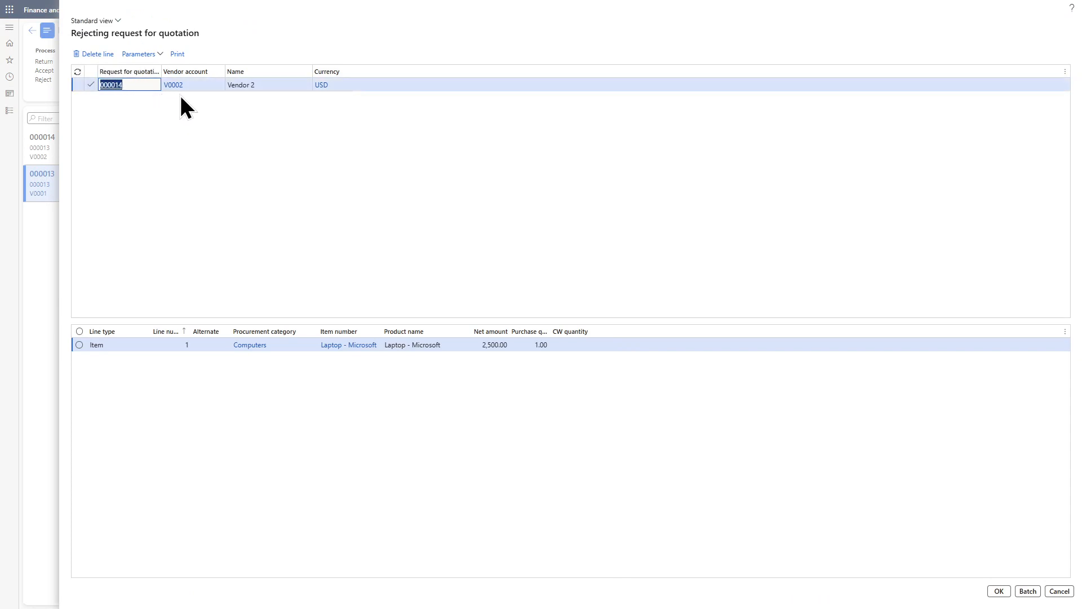
{"action": "left_click", "coordinate": [995, 592]}
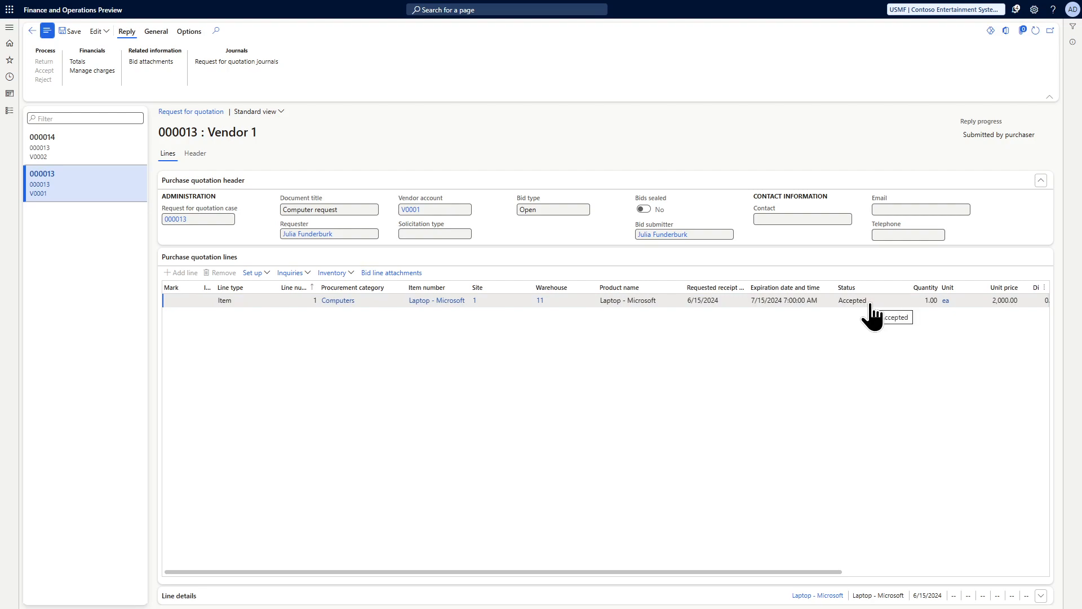
{"action": "left_click", "coordinate": [87, 157]}
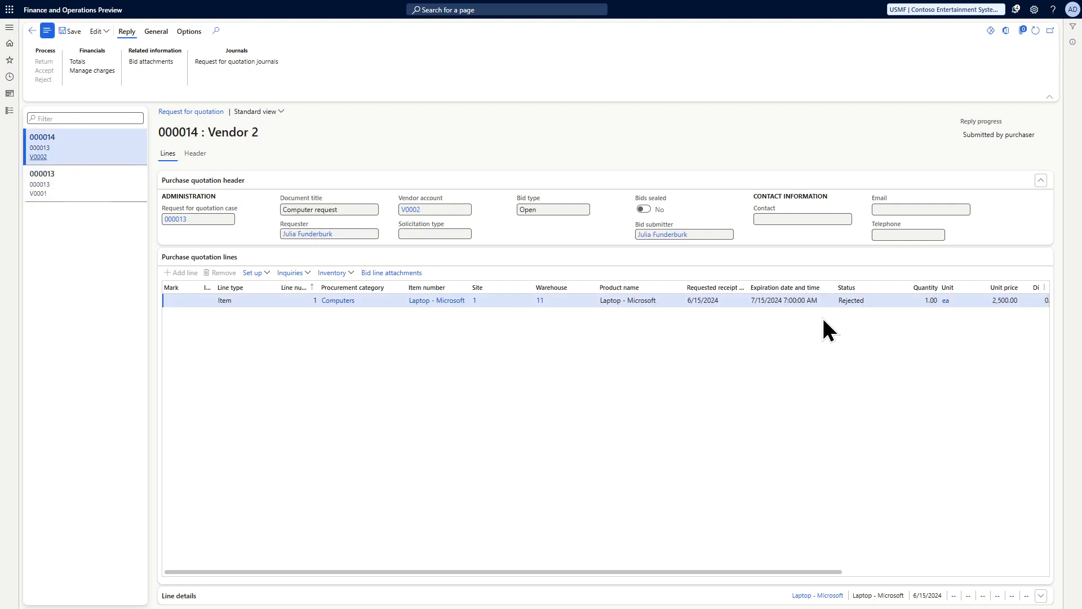
Return to the Computer request purchase requisition and refresh it to check the line's price and vendor
{"action": "left_click", "coordinate": [32, 31]}
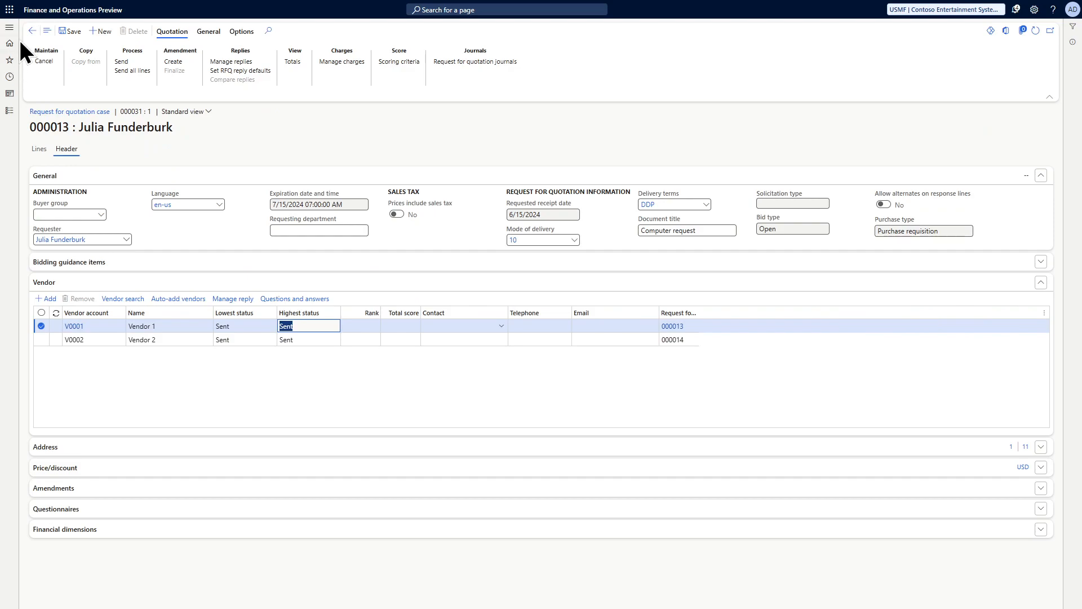
{"action": "left_click", "coordinate": [31, 32]}
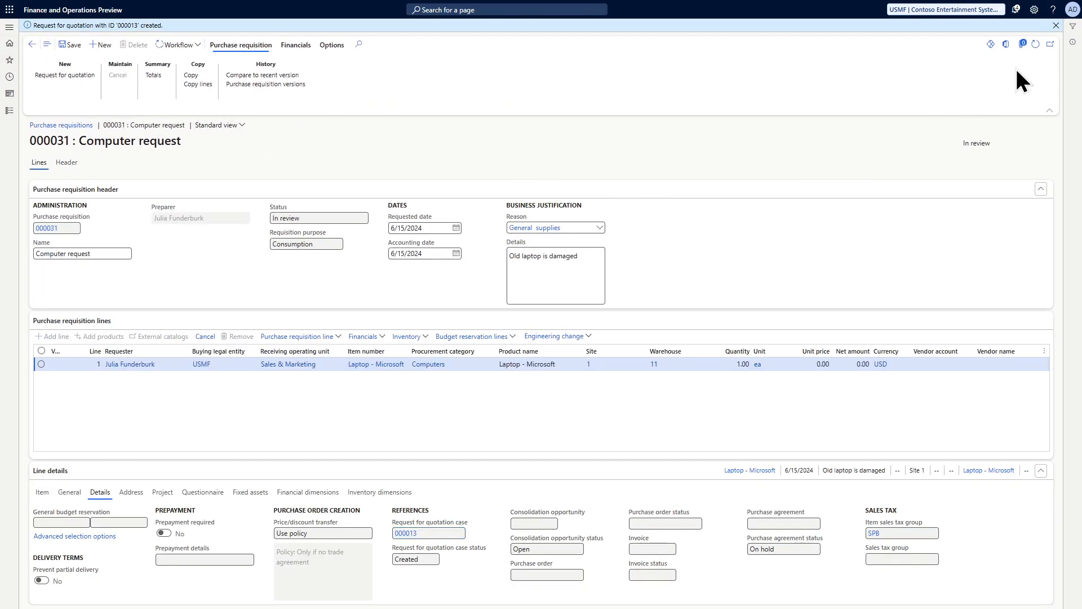
{"action": "left_click", "coordinate": [1035, 45]}
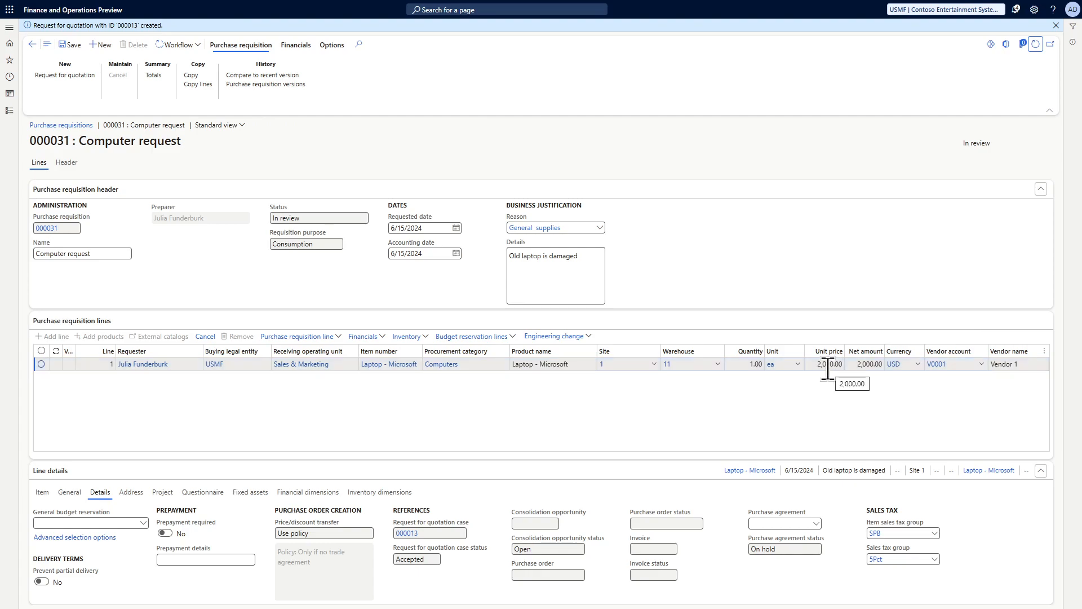
{"action": "mouse_move", "coordinate": [939, 366]}
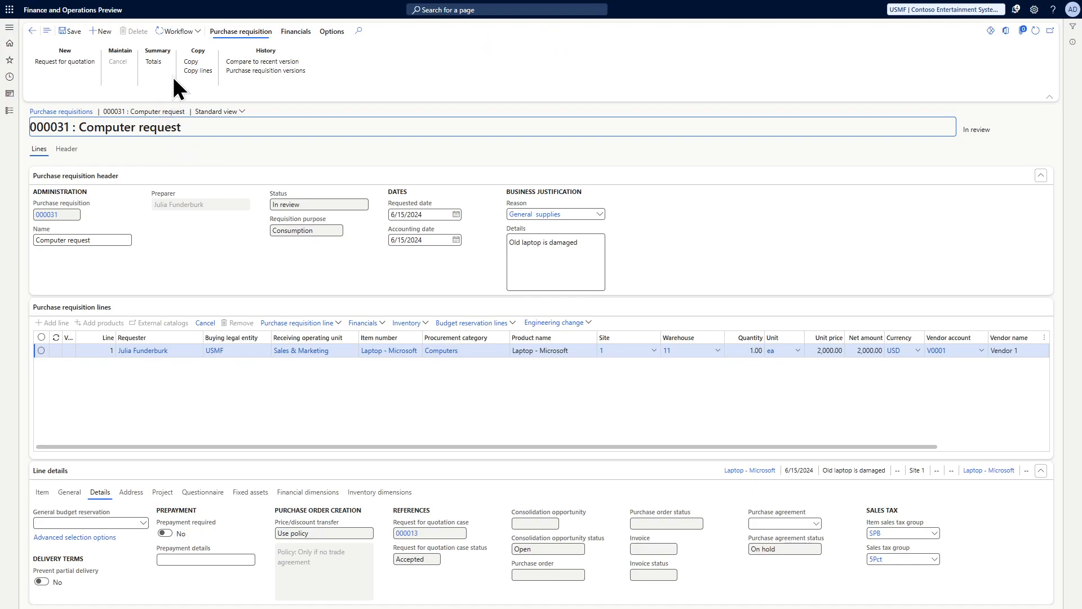
Approve the purchase requisition in its review workflow without a comment and refresh the record
{"action": "left_click", "coordinate": [179, 32]}
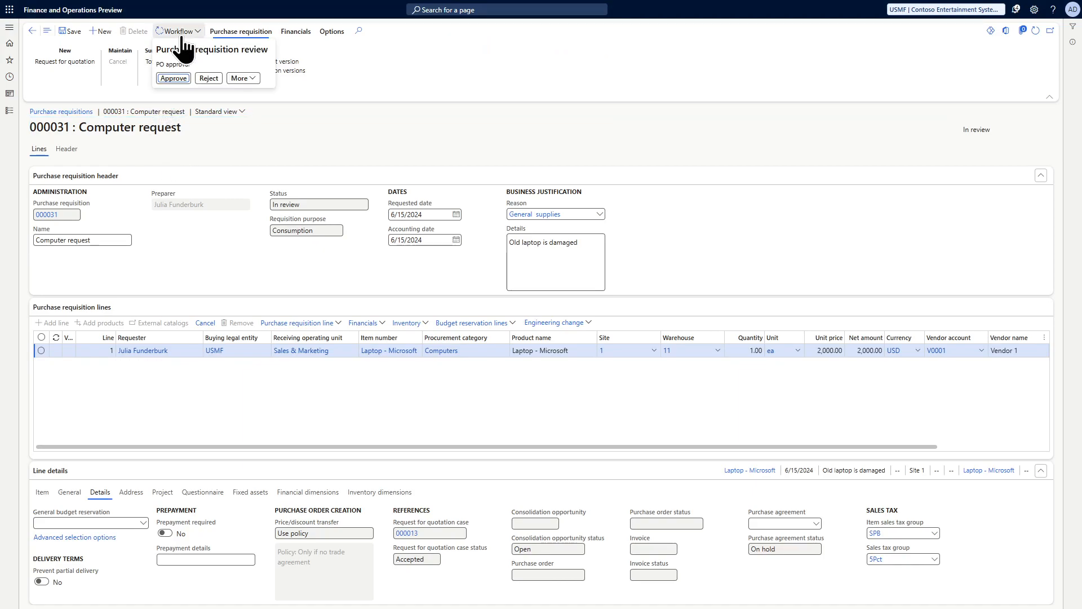
{"action": "left_click", "coordinate": [176, 77]}
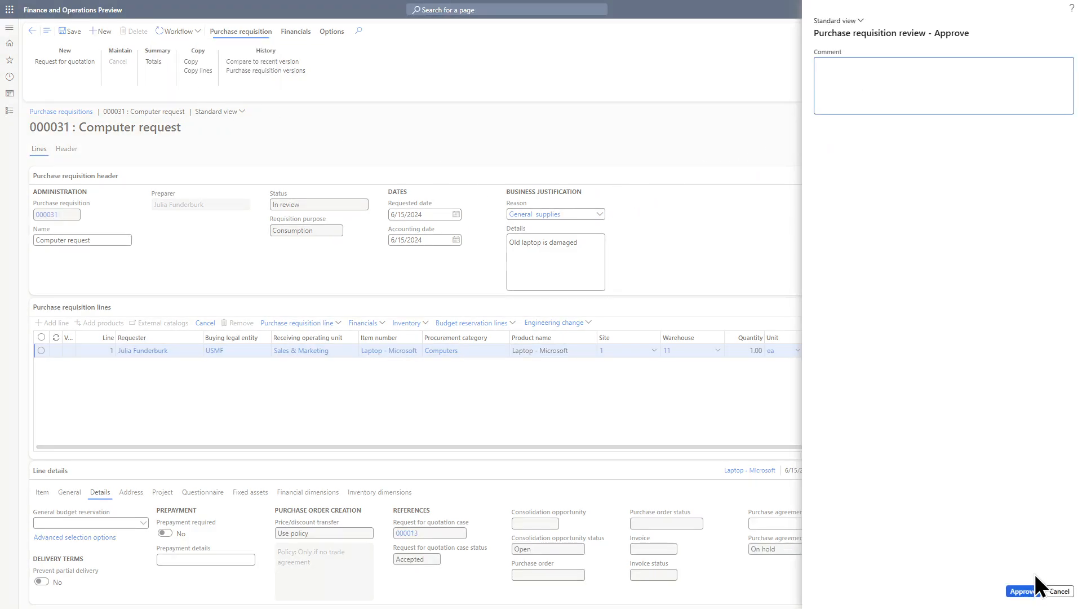
{"action": "left_click", "coordinate": [1029, 591]}
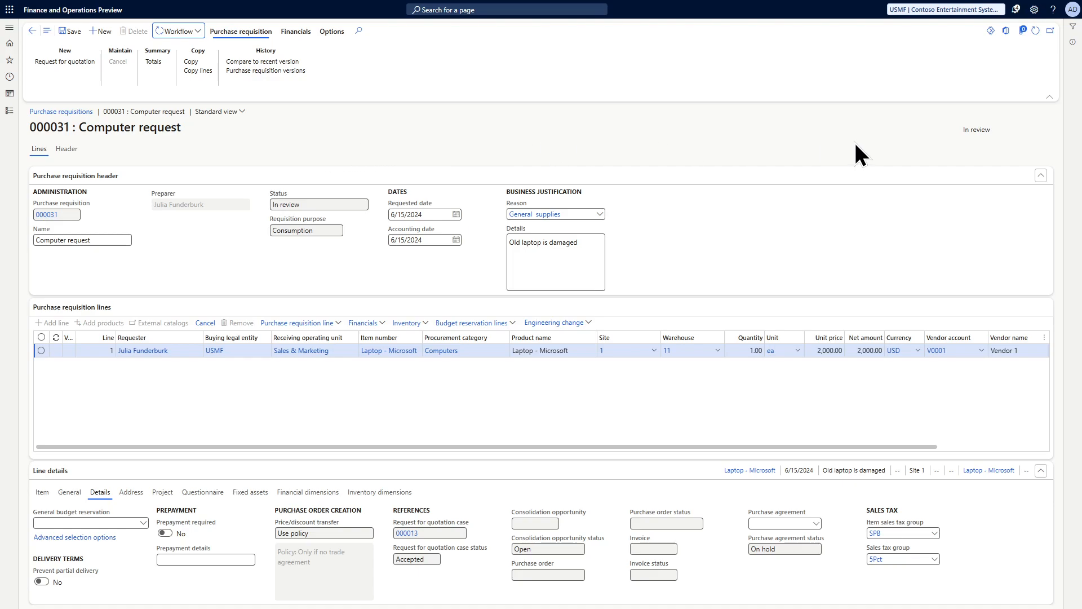
{"action": "left_click", "coordinate": [1034, 32]}
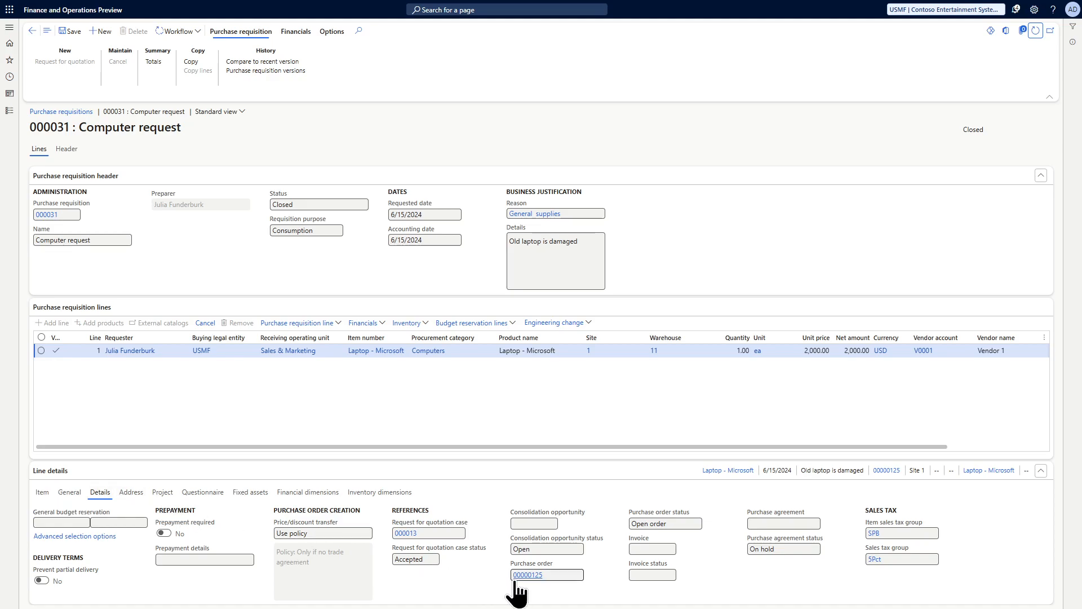
Open the purchase order referenced in the requisition's line details, dismiss the feature tips and confirm the order
{"action": "mouse_move", "coordinate": [527, 576]}
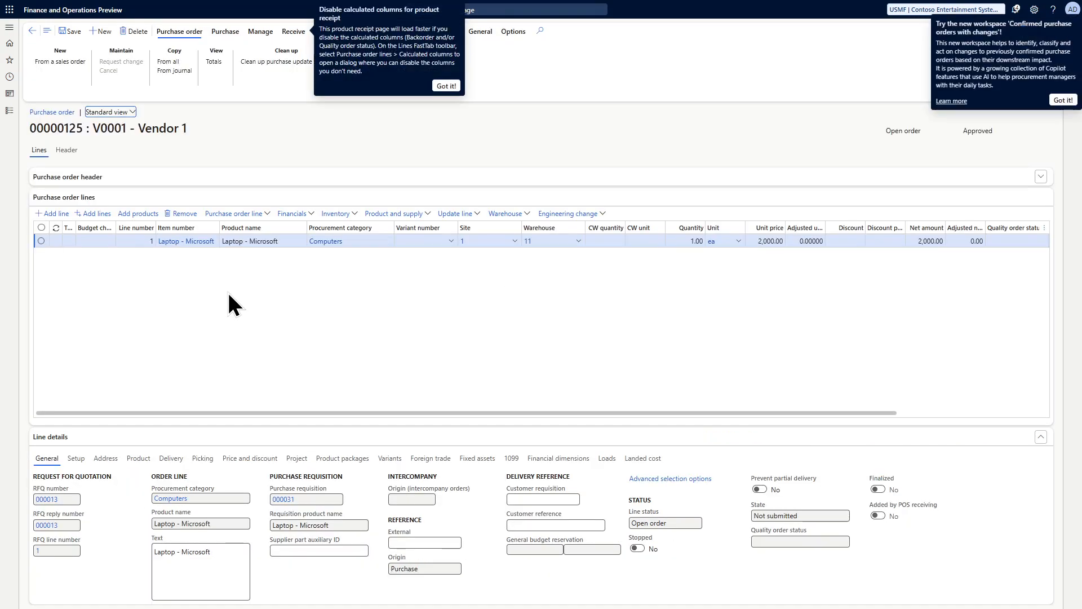
{"action": "left_click", "coordinate": [445, 85]}
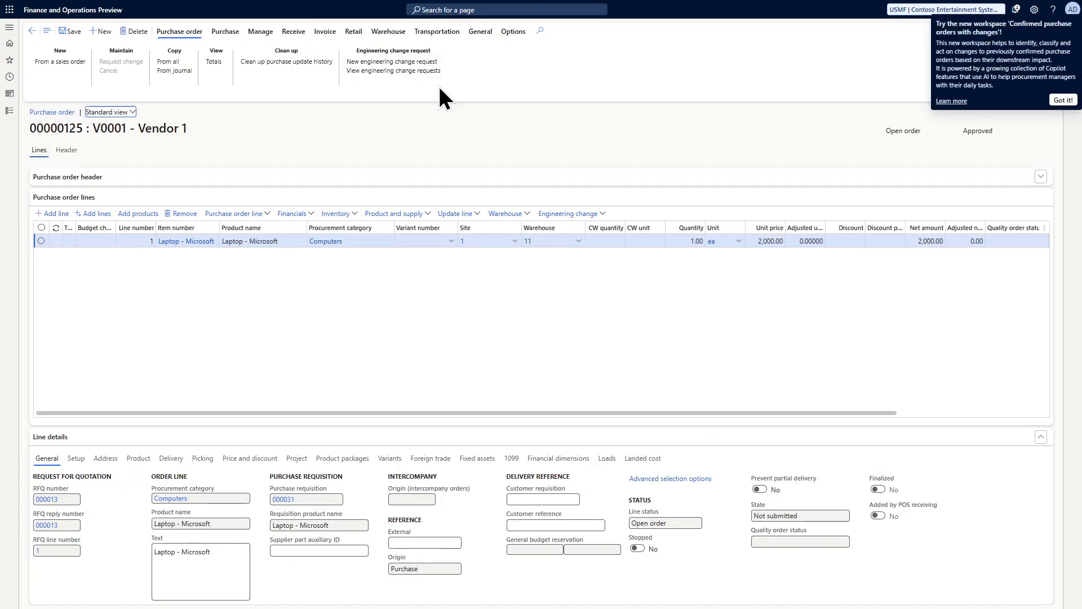
{"action": "left_click", "coordinate": [1062, 100]}
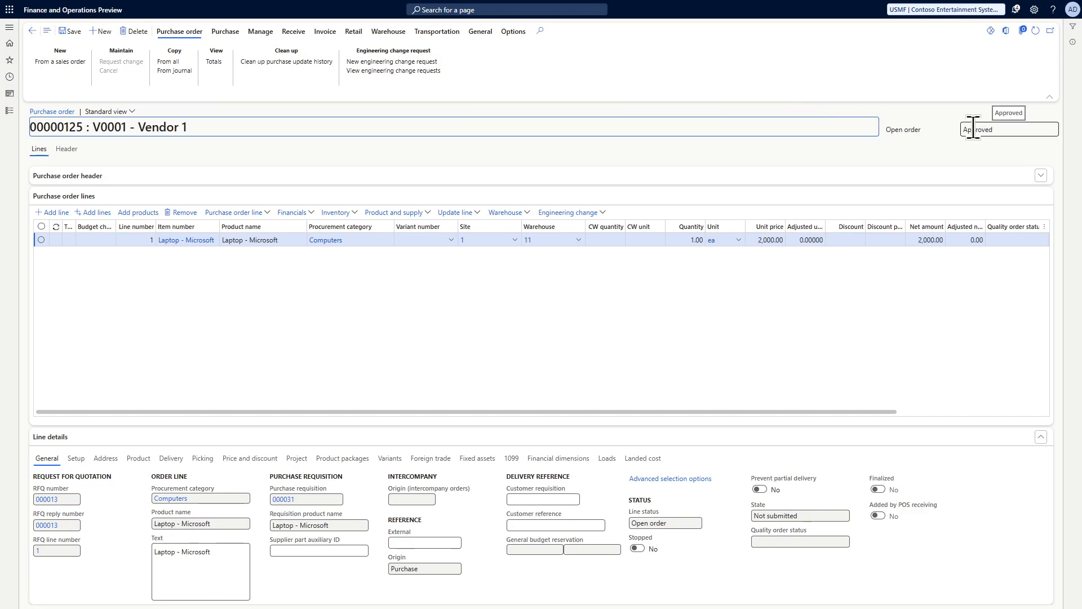
{"action": "left_click", "coordinate": [224, 35]}
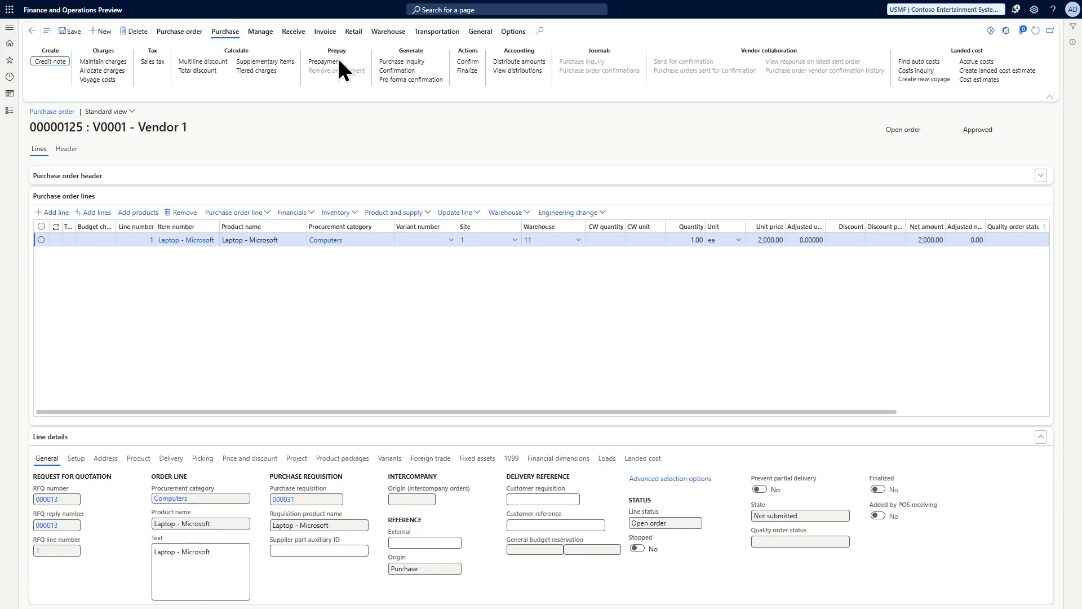
{"action": "left_click", "coordinate": [469, 62]}
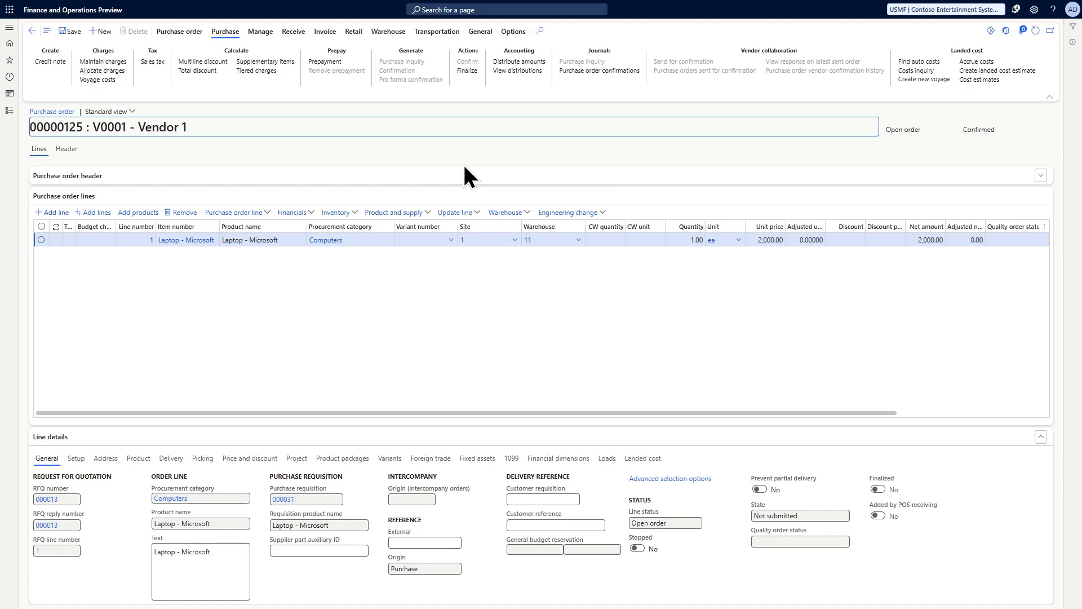
Register the purchase order's laptop line by adding a registration line and confirming it, and return to the order
{"action": "left_click", "coordinate": [457, 212]}
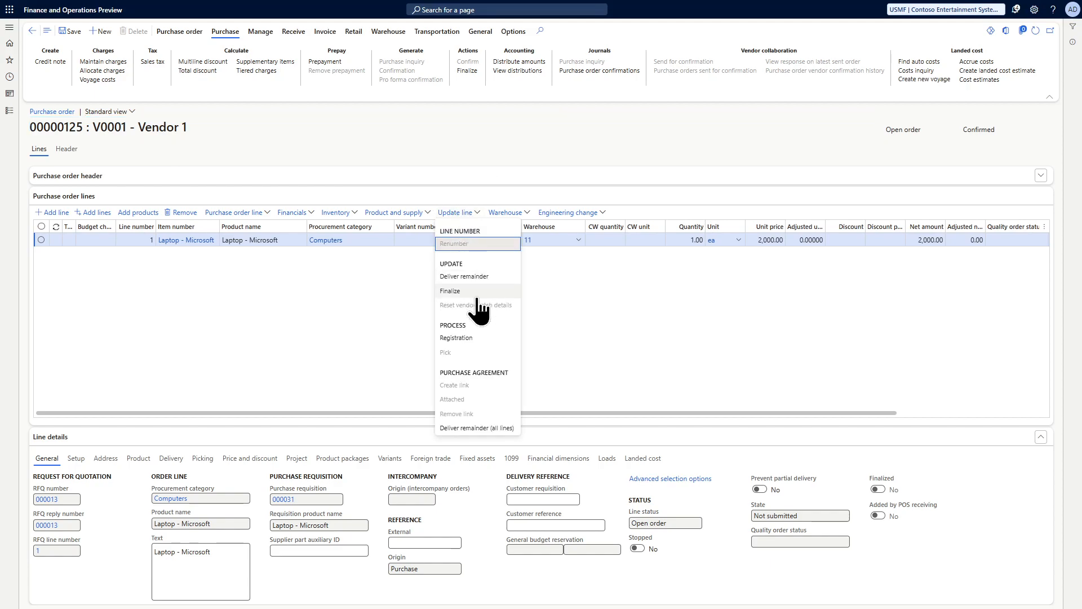
{"action": "left_click", "coordinate": [476, 337]}
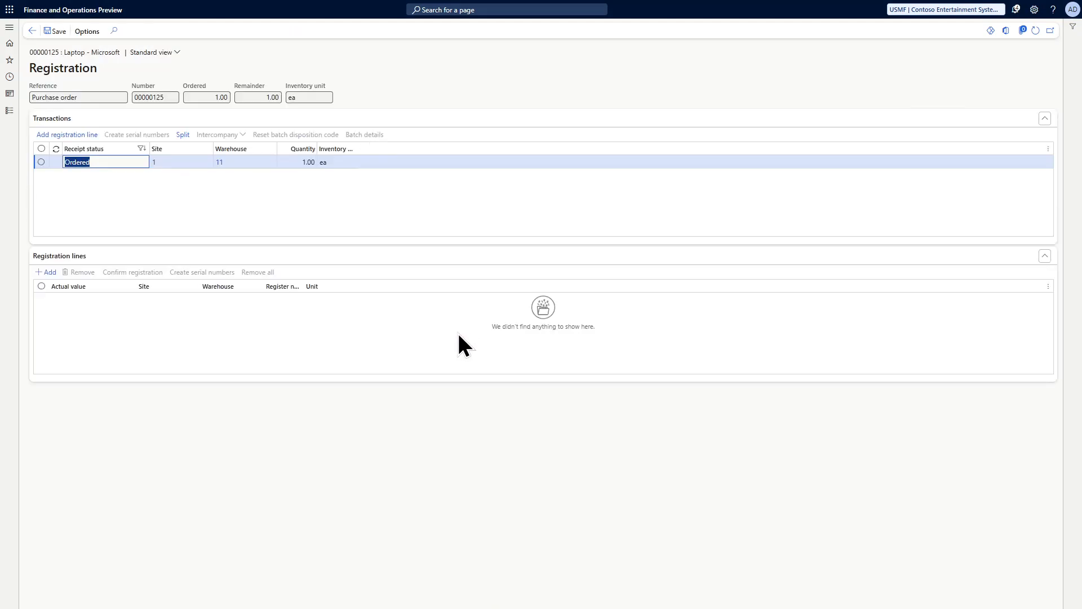
{"action": "left_click", "coordinate": [69, 135]}
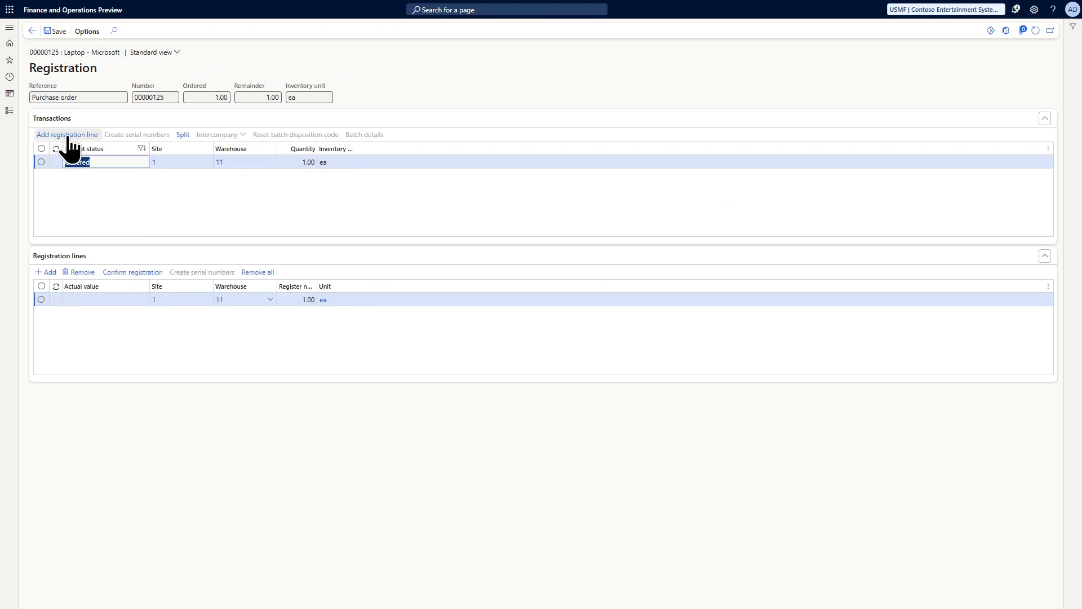
{"action": "left_click", "coordinate": [126, 273]}
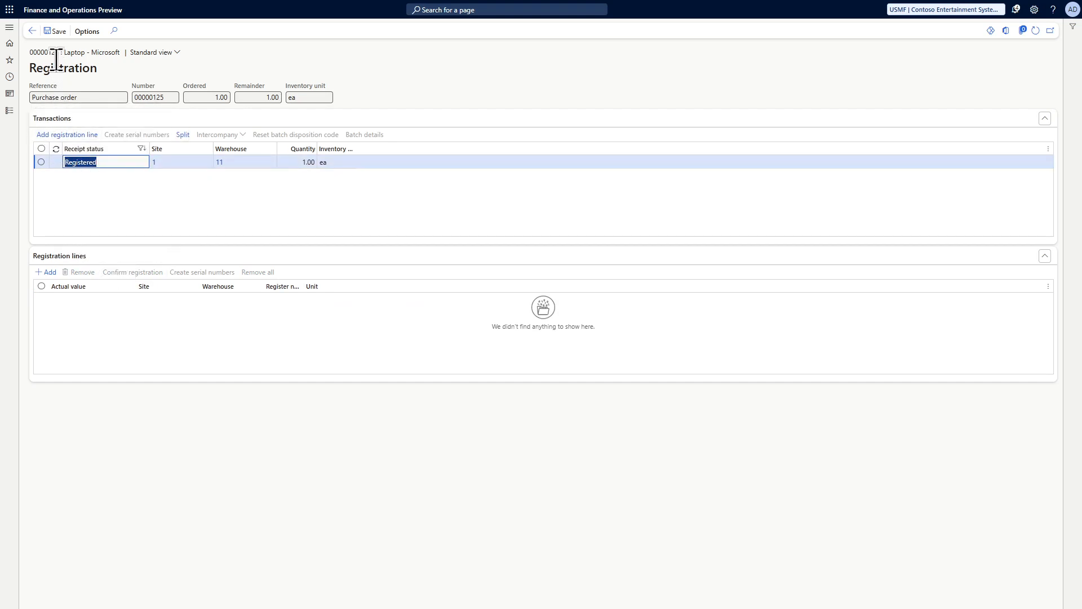
{"action": "left_click", "coordinate": [30, 30]}
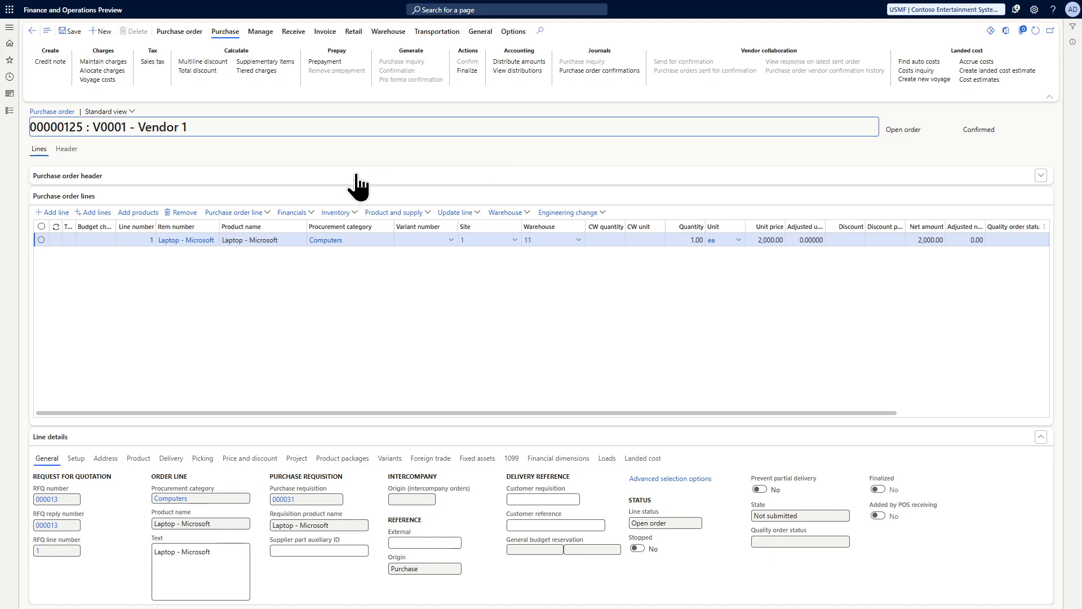
Check the receipt status in the laptop line's inventory transactions and return to the purchase order
{"action": "left_click", "coordinate": [293, 34]}
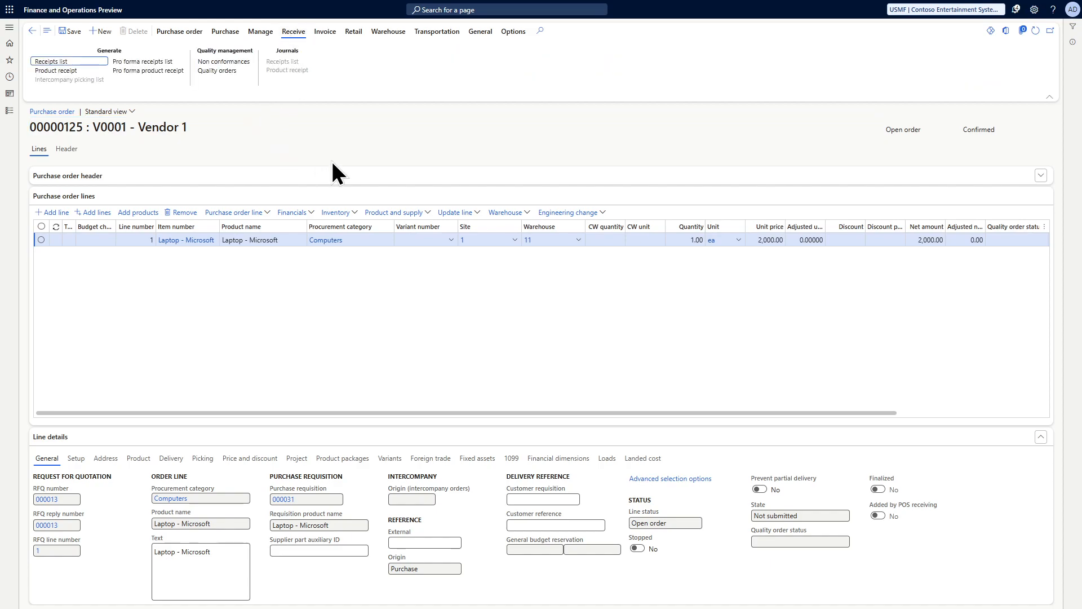
{"action": "left_click", "coordinate": [338, 212]}
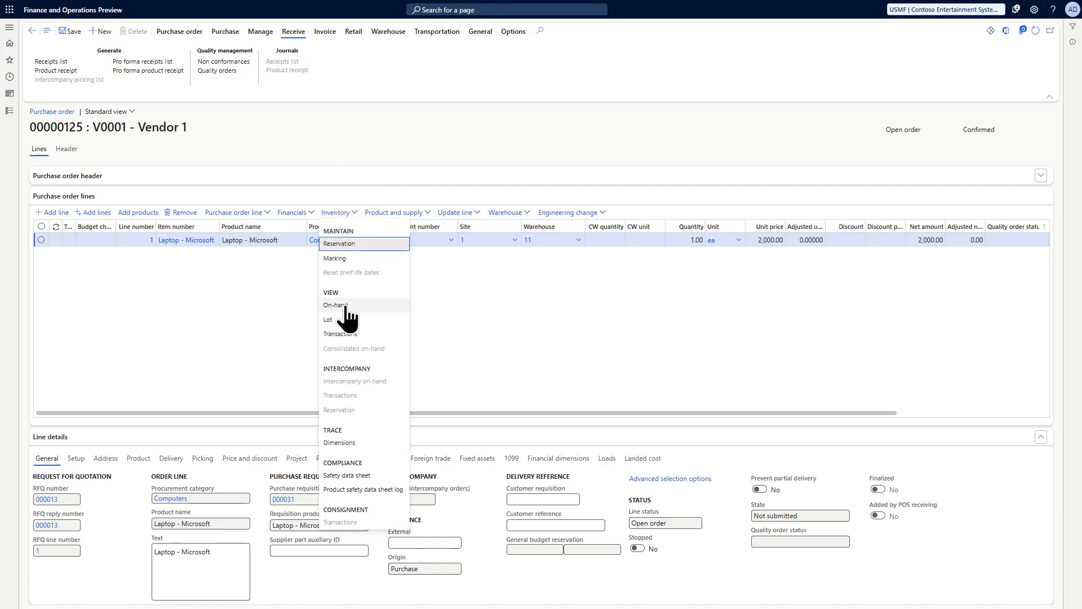
{"action": "left_click", "coordinate": [342, 334]}
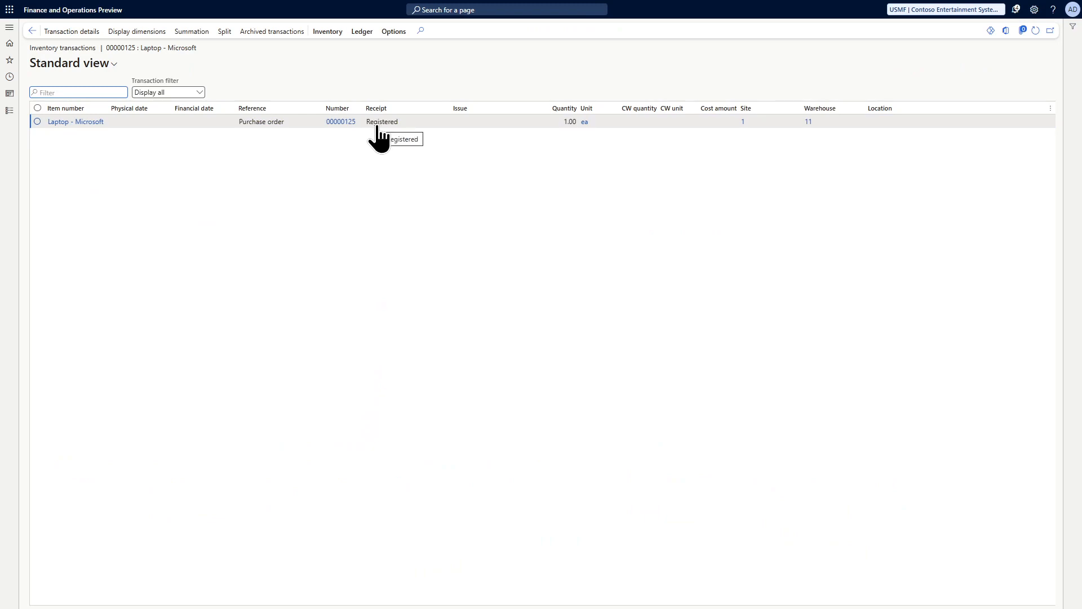
{"action": "left_click", "coordinate": [32, 32]}
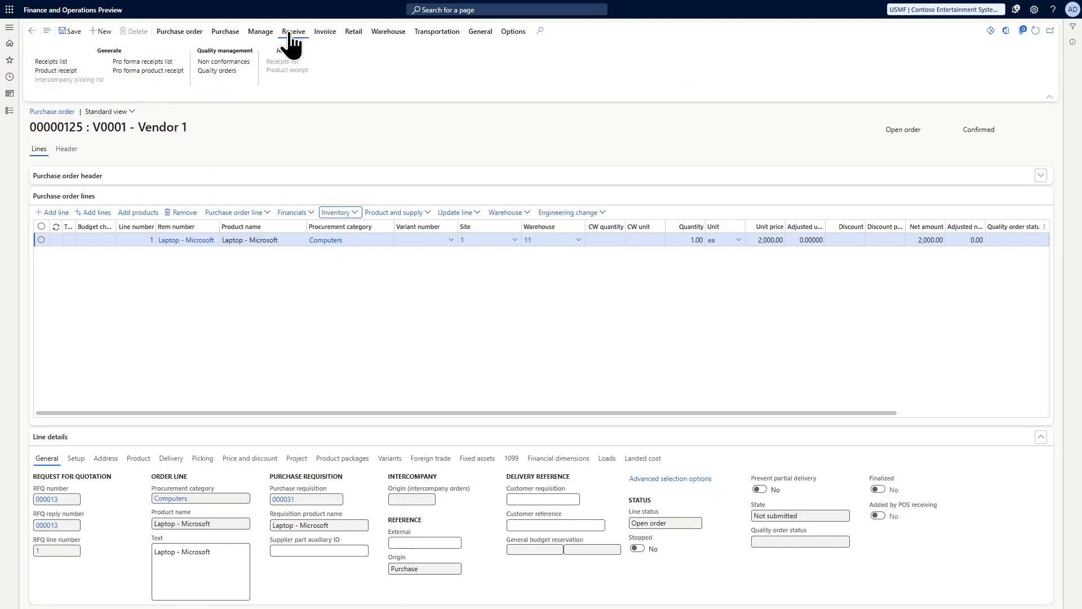
Post a product receipt for the purchase order's ordered quantity with product receipt number 65465, reviewing the laptop line's quantity before posting
{"action": "left_click", "coordinate": [66, 73]}
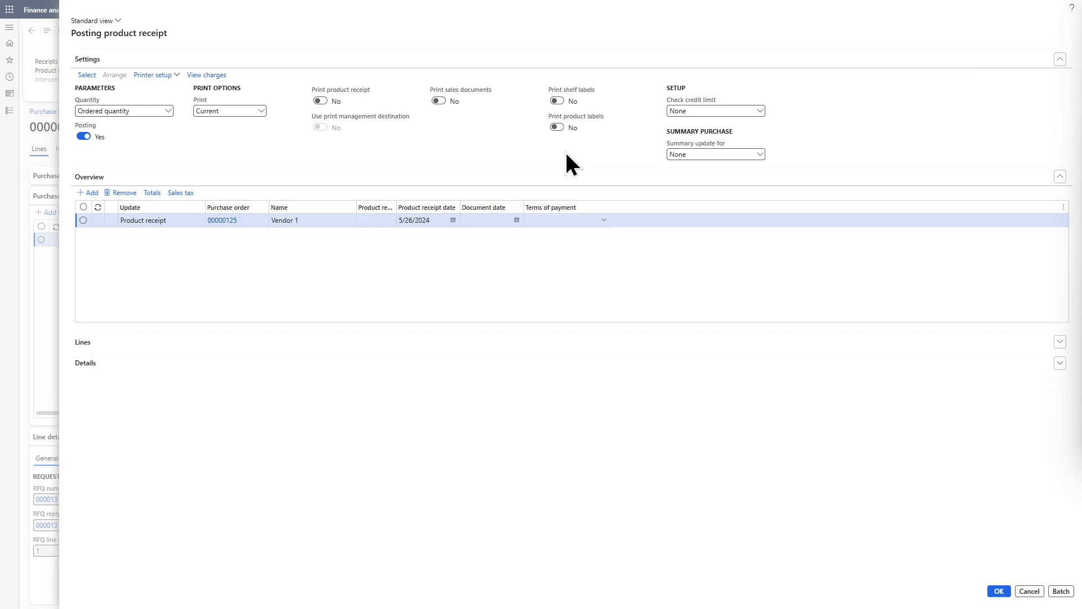
{"action": "left_click", "coordinate": [370, 219]}
{"action": "left_click_drag", "start_coordinate": [397, 207], "coordinate": [456, 208]}
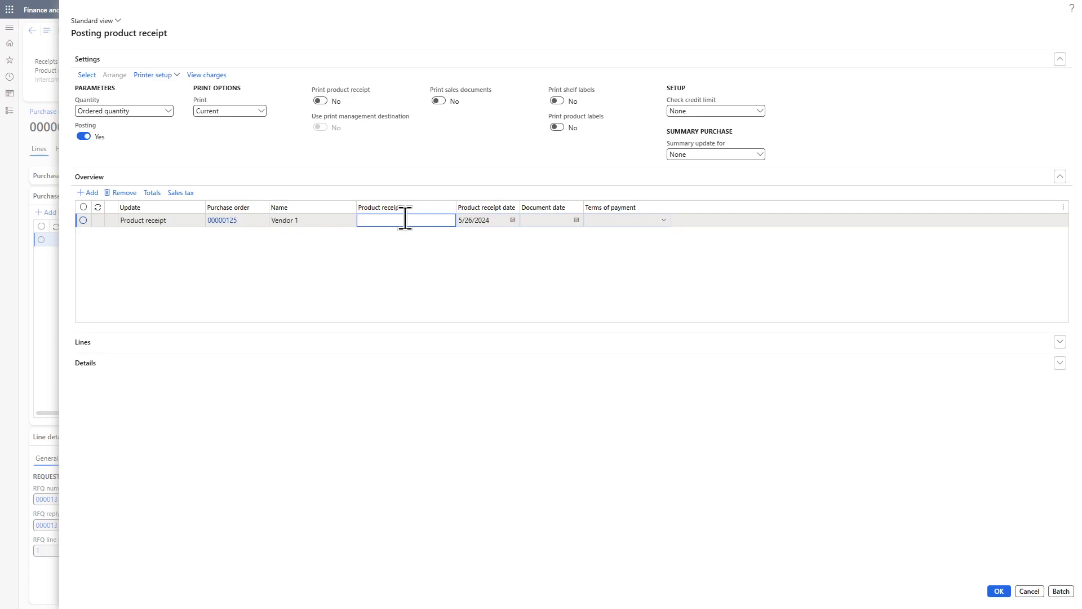
{"action": "type", "text": "65465"}
{"action": "left_click", "coordinate": [288, 340]}
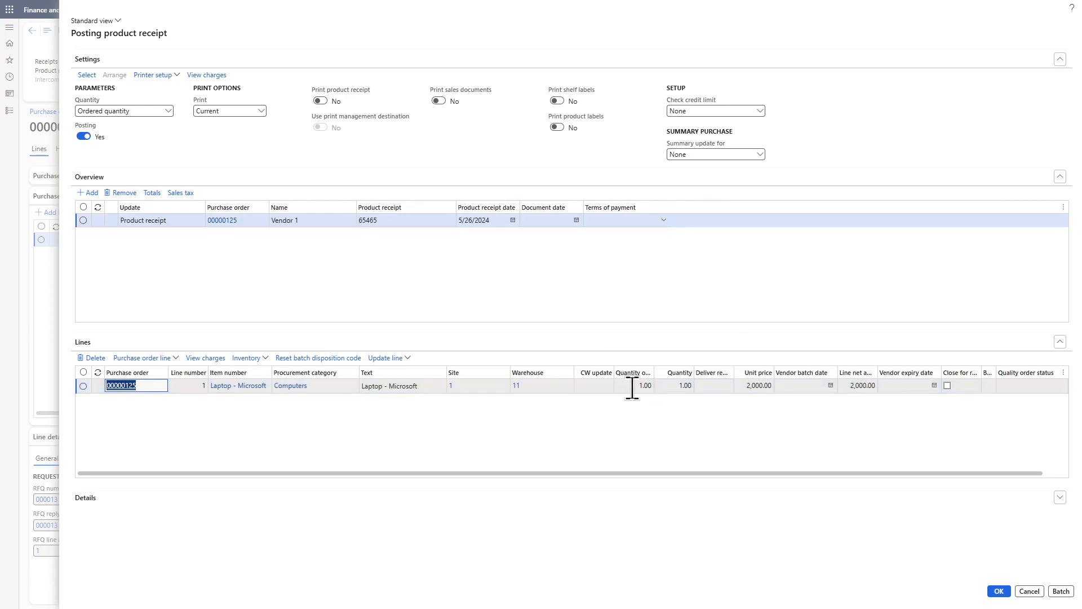
{"action": "left_click", "coordinate": [665, 386]}
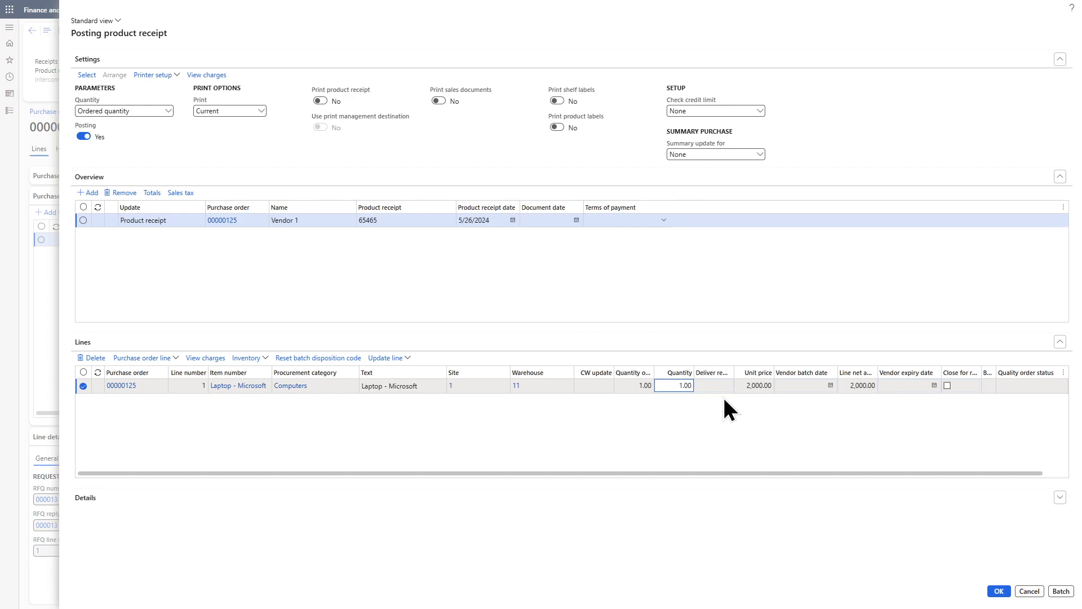
{"action": "left_click", "coordinate": [999, 592]}
{"action": "left_click", "coordinate": [999, 595]}
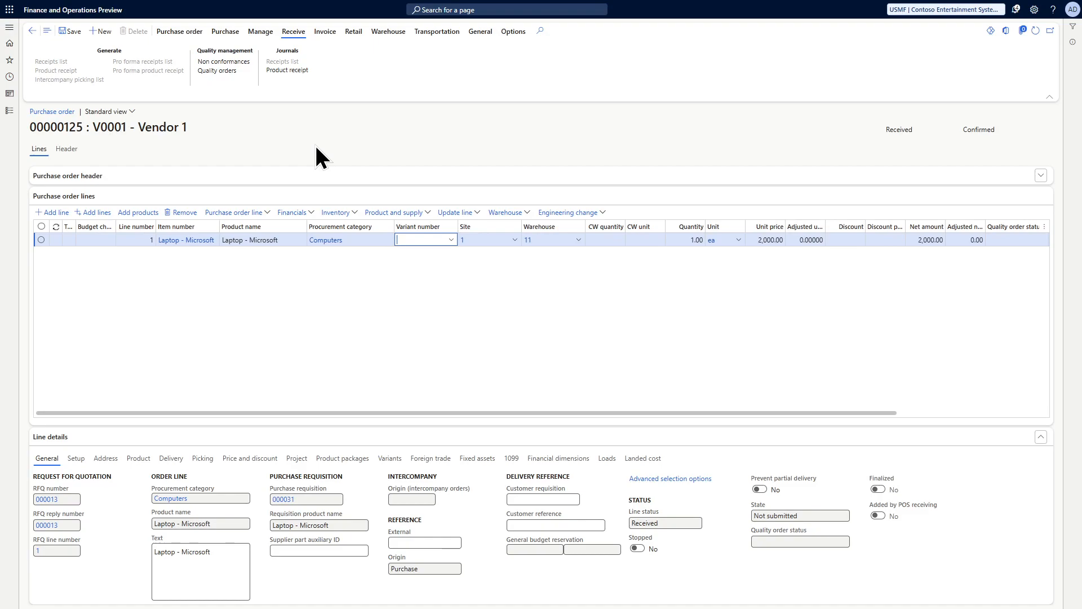
Create a vendor invoice from the purchase order with number INV1234, description Laptop and invoice date 5/26/2024
{"action": "left_click", "coordinate": [325, 35]}
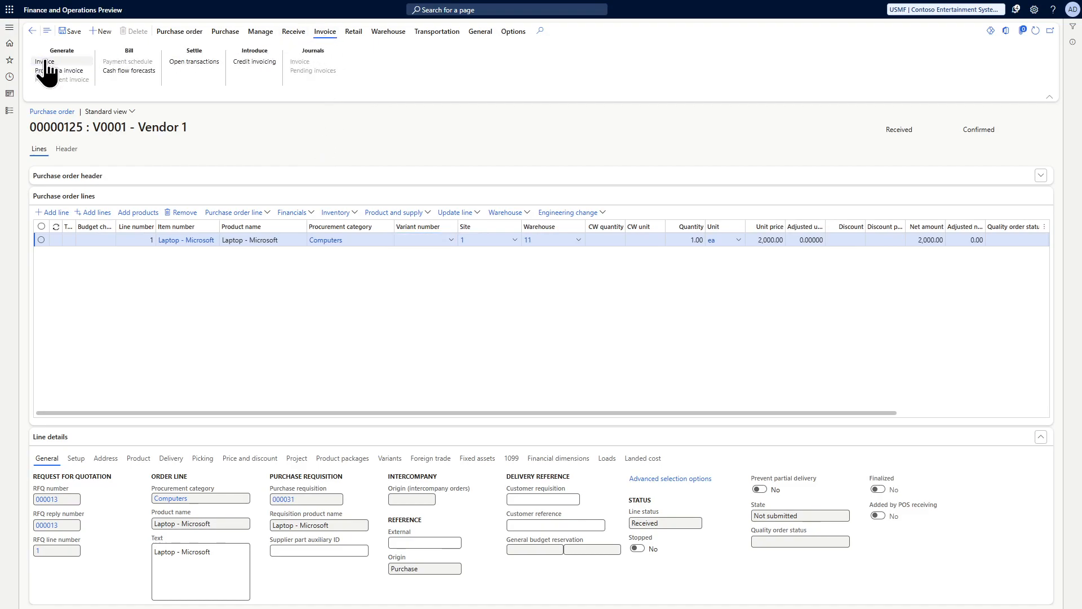
{"action": "left_click", "coordinate": [47, 61]}
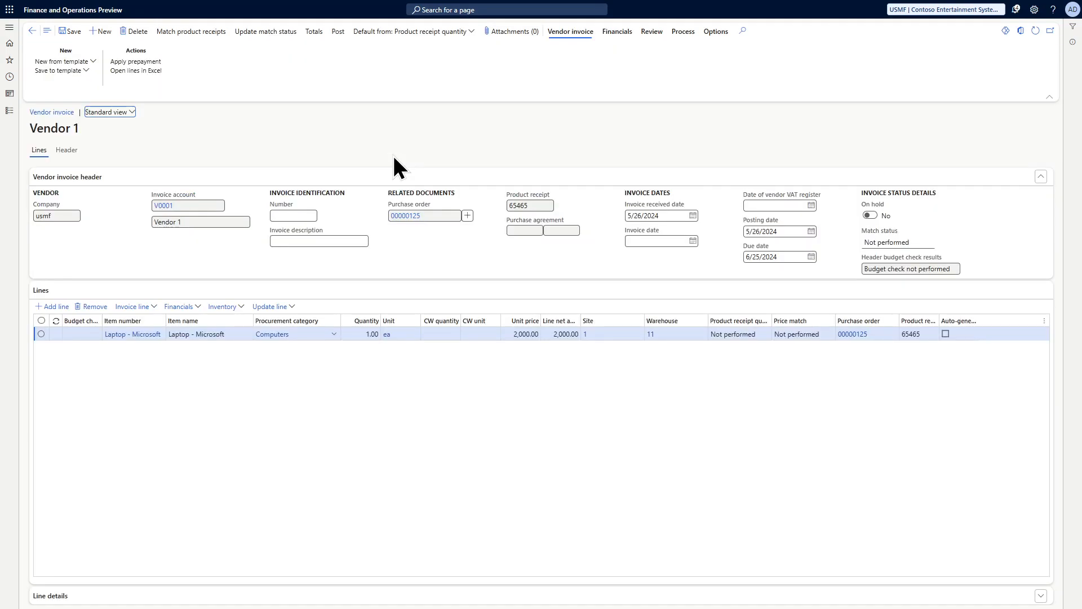
{"action": "left_click", "coordinate": [287, 215]}
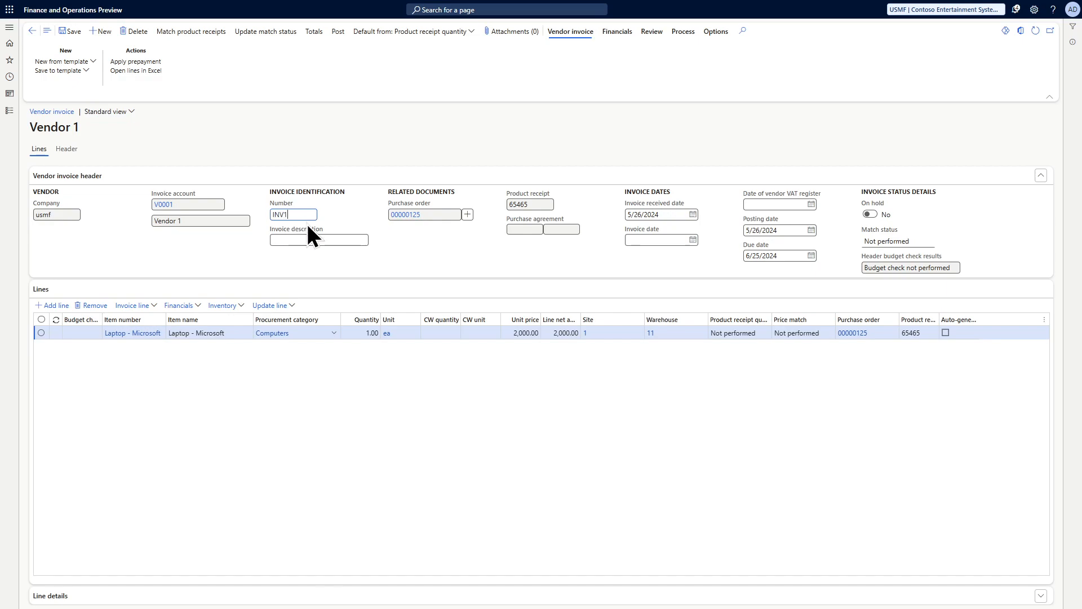
{"action": "left_click", "coordinate": [297, 240]}
{"action": "type", "text": "Laptop"}
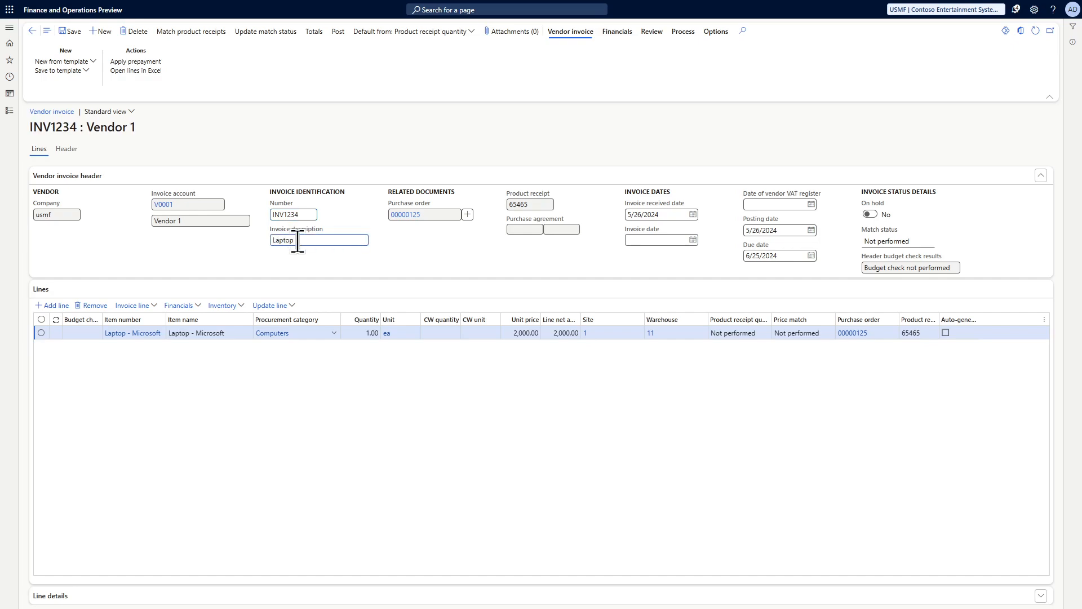
{"action": "left_click", "coordinate": [693, 240]}
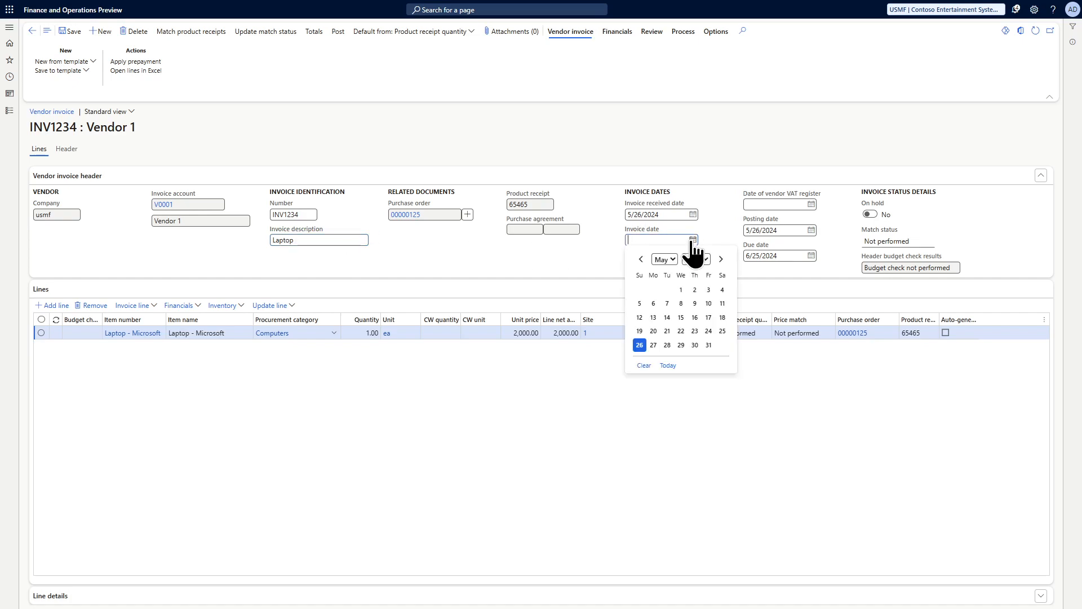
{"action": "left_click", "coordinate": [639, 344]}
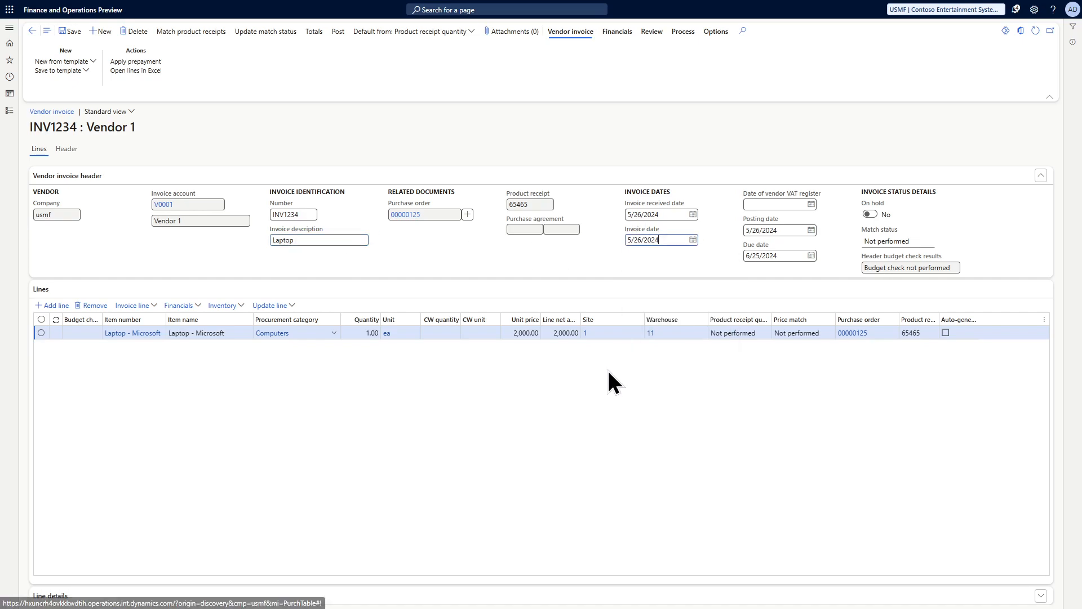
{"action": "left_click", "coordinate": [558, 388]}
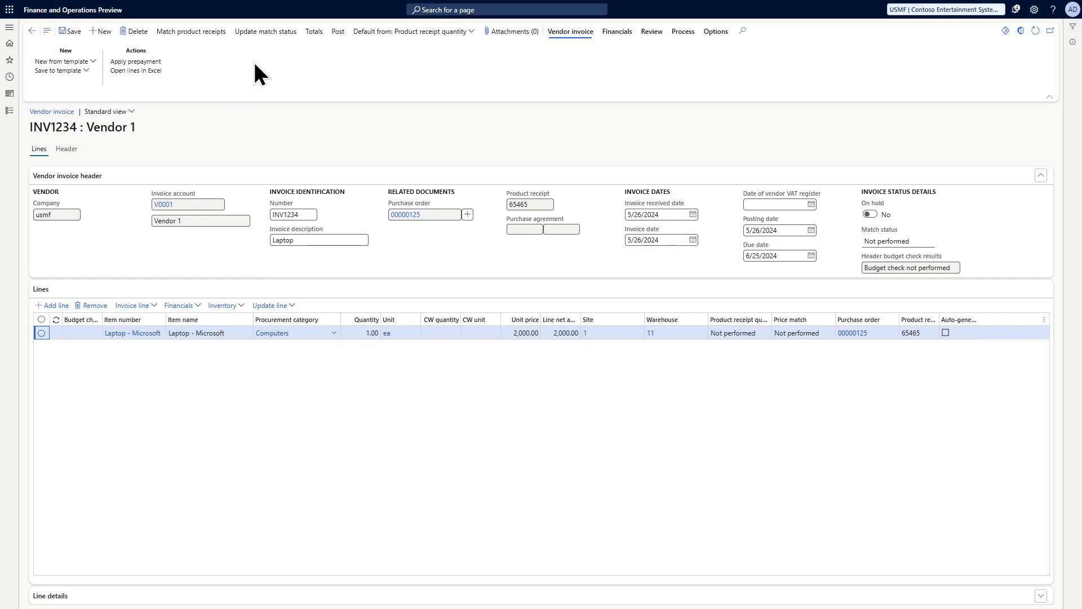
Update the match status of the laptop vendor invoice and post the invoice
{"action": "left_click", "coordinate": [271, 36]}
{"action": "left_click", "coordinate": [337, 32]}
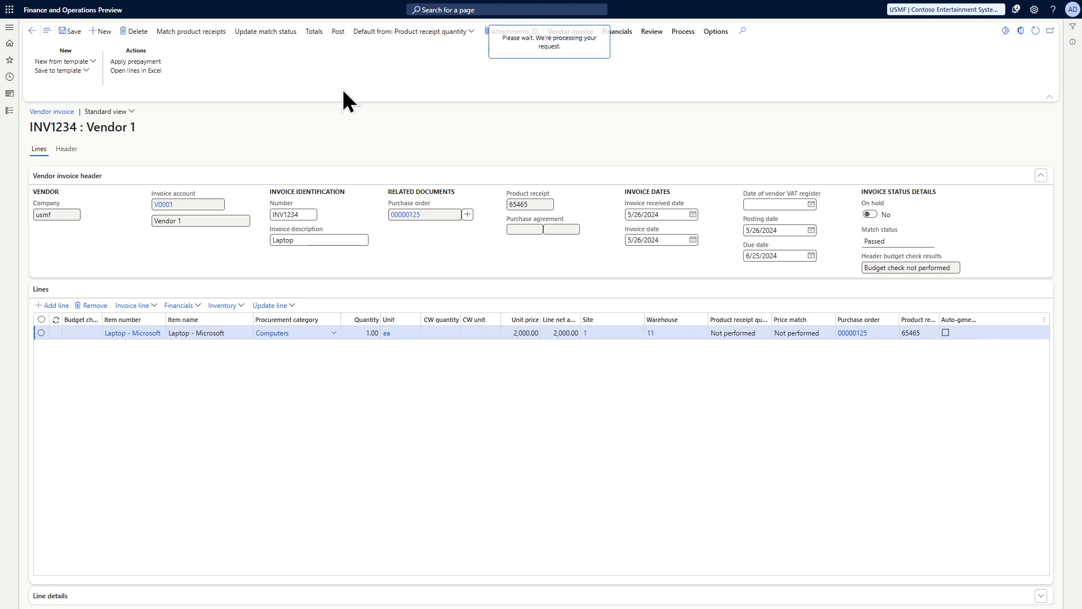
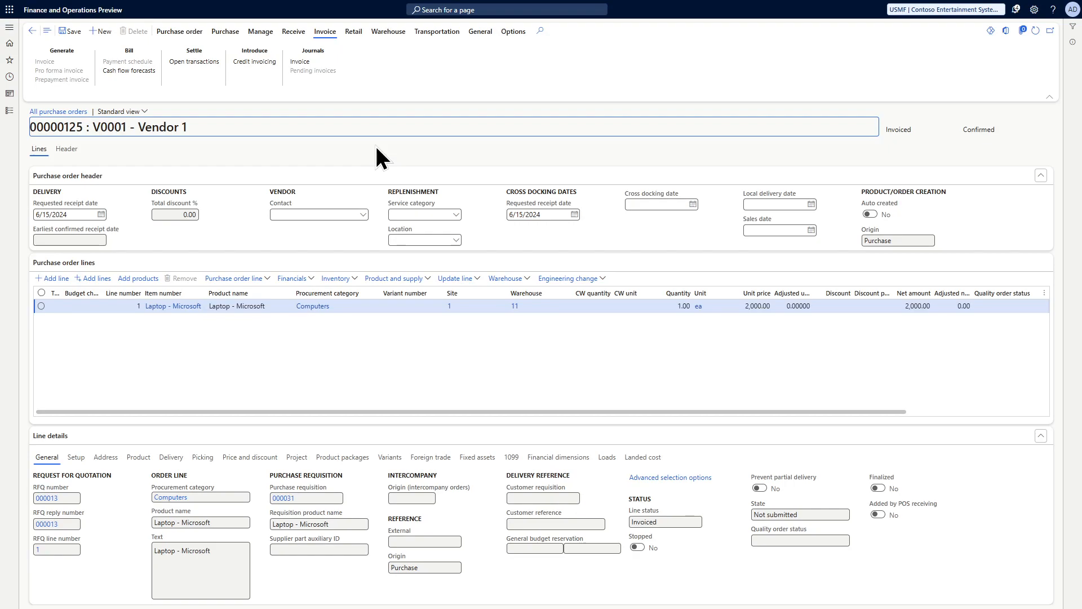
Create a purchase order for Vendor 1 from the list of all purchase orders, keeping the default delivery and storage values
{"action": "left_click", "coordinate": [9, 27]}
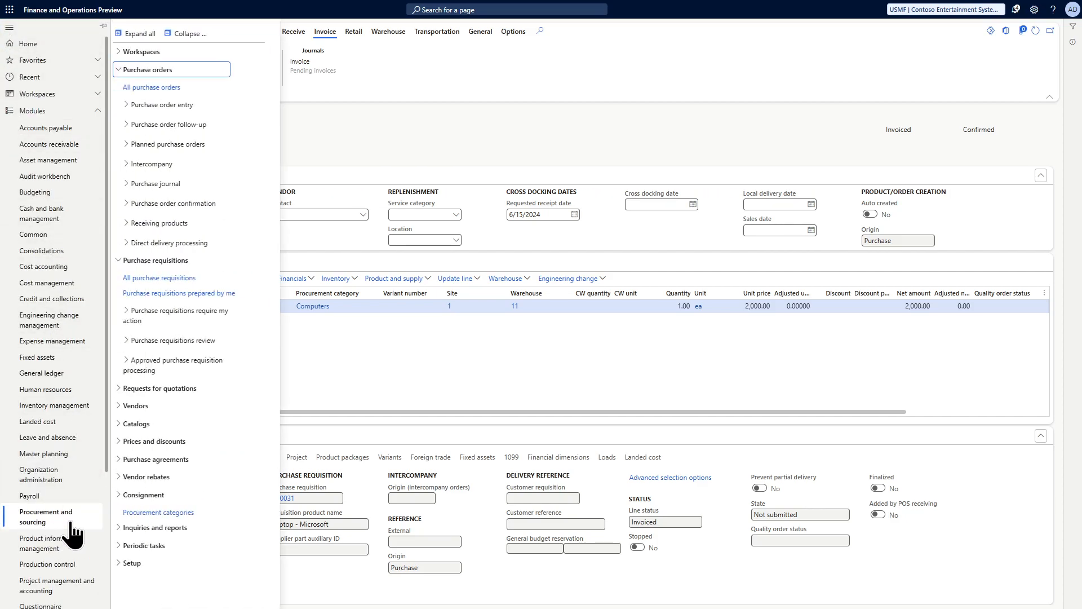
{"action": "left_click", "coordinate": [156, 88]}
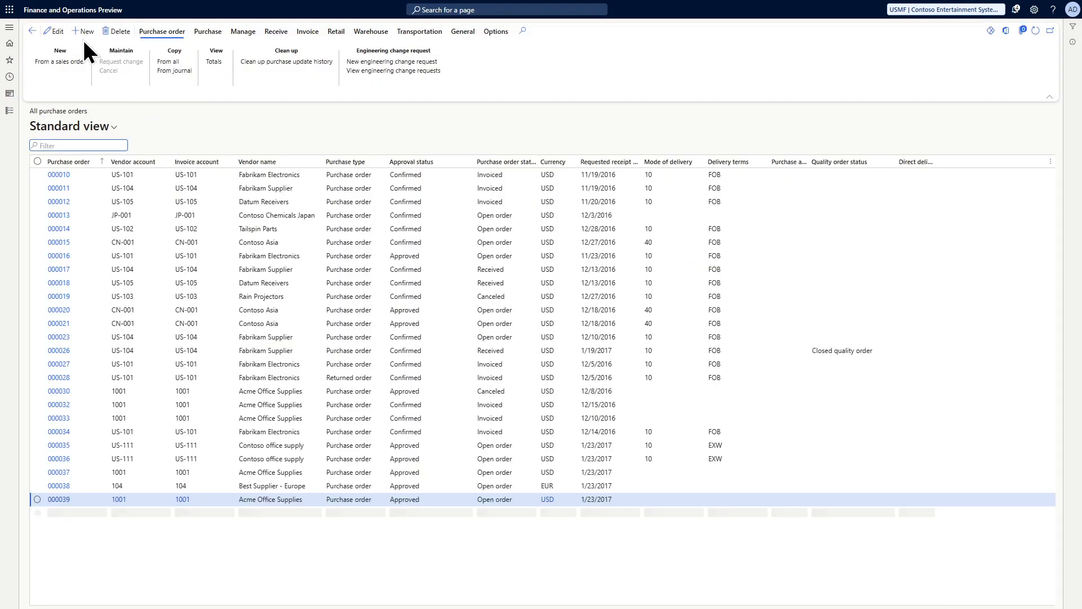
{"action": "left_click", "coordinate": [79, 32]}
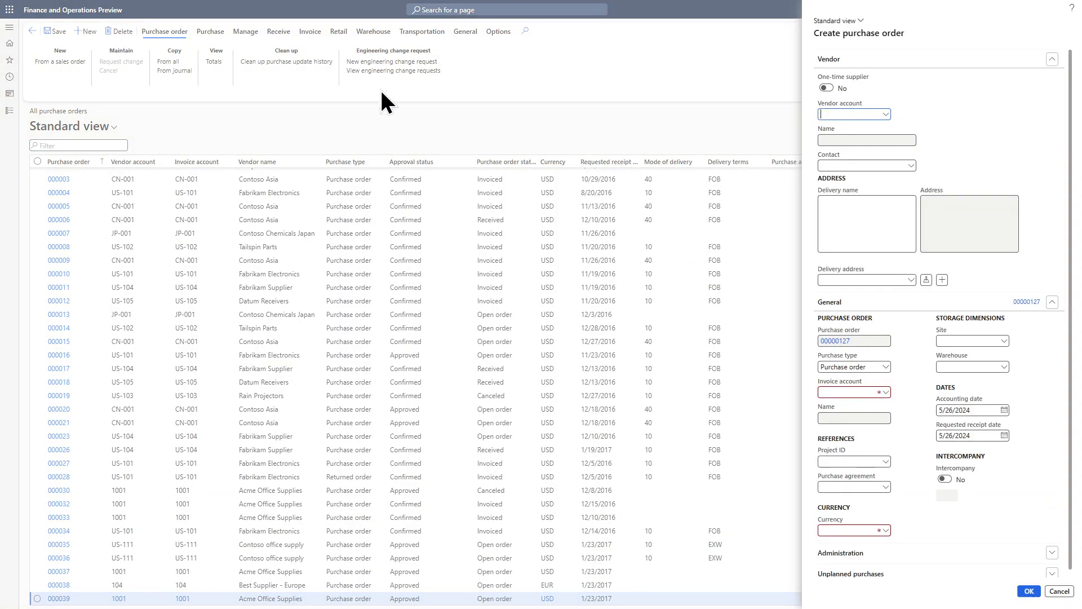
{"action": "type", "text": "v"}
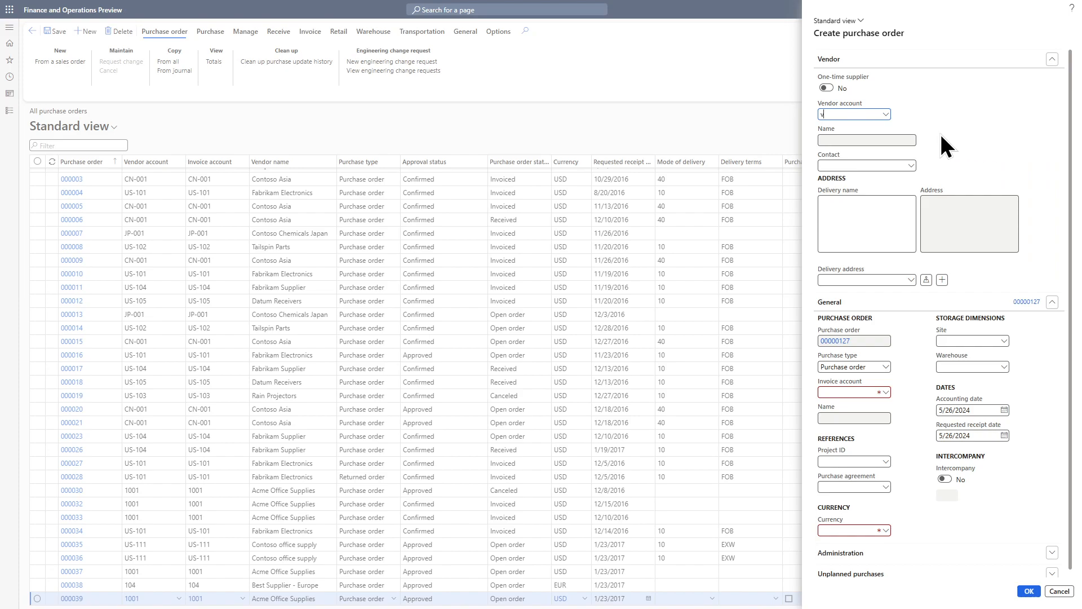
{"action": "type", "text": "0001"}
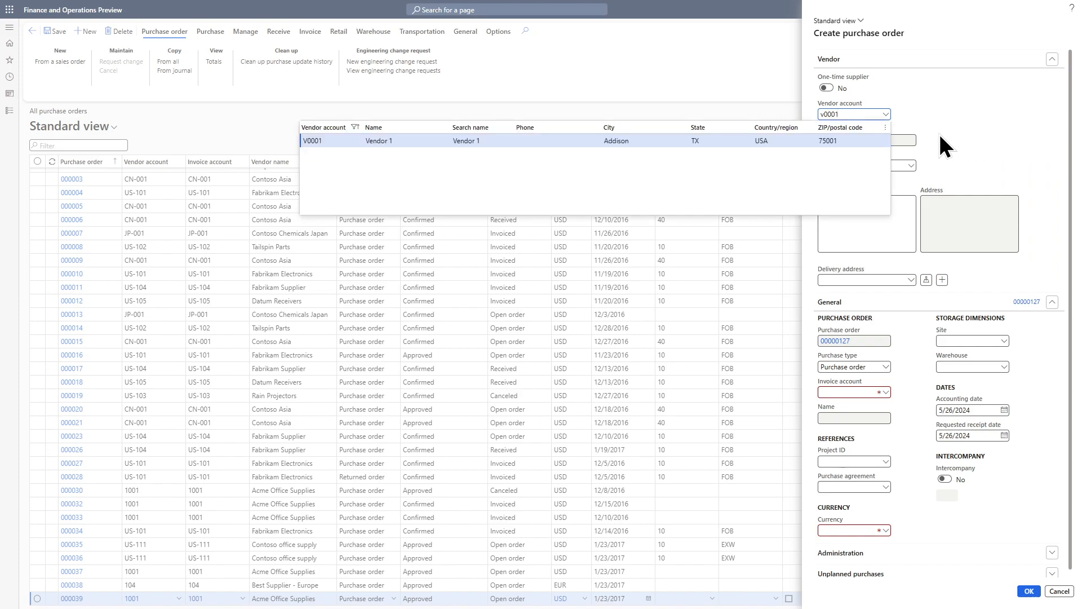
{"action": "left_click", "coordinate": [833, 141]}
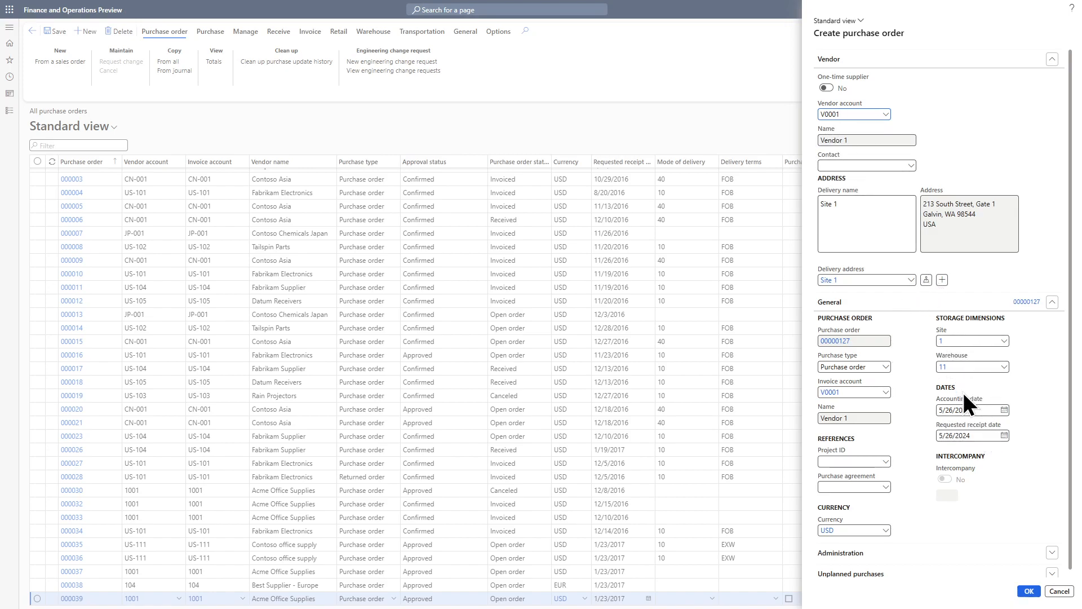
{"action": "left_click", "coordinate": [1027, 593]}
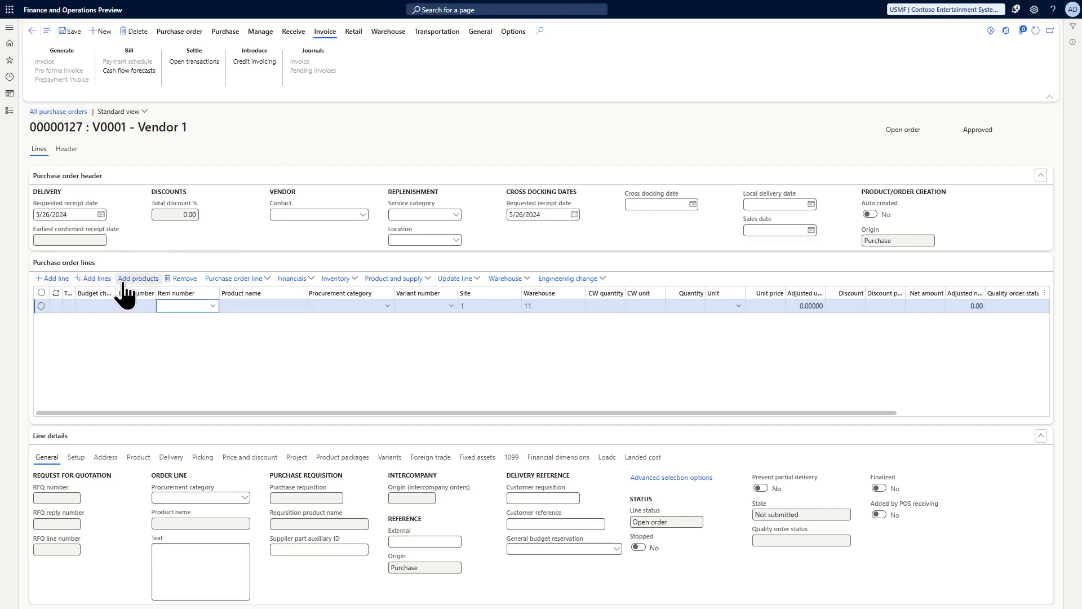
Choose Laptop - Microsoft as the item on the new order's first purchase order line
{"action": "left_click", "coordinate": [208, 307]}
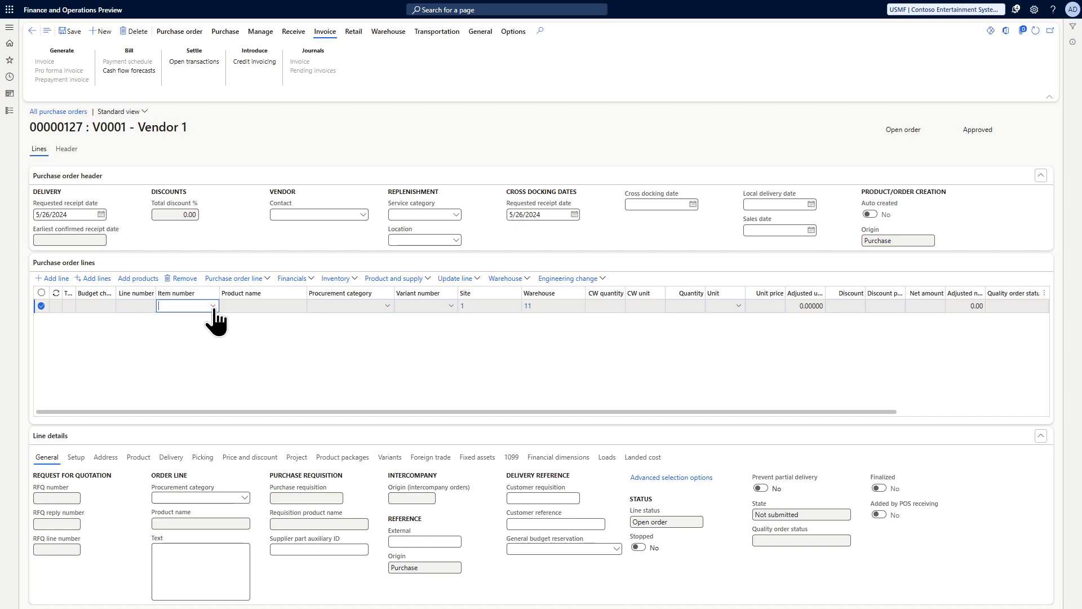
{"action": "left_click", "coordinate": [213, 307]}
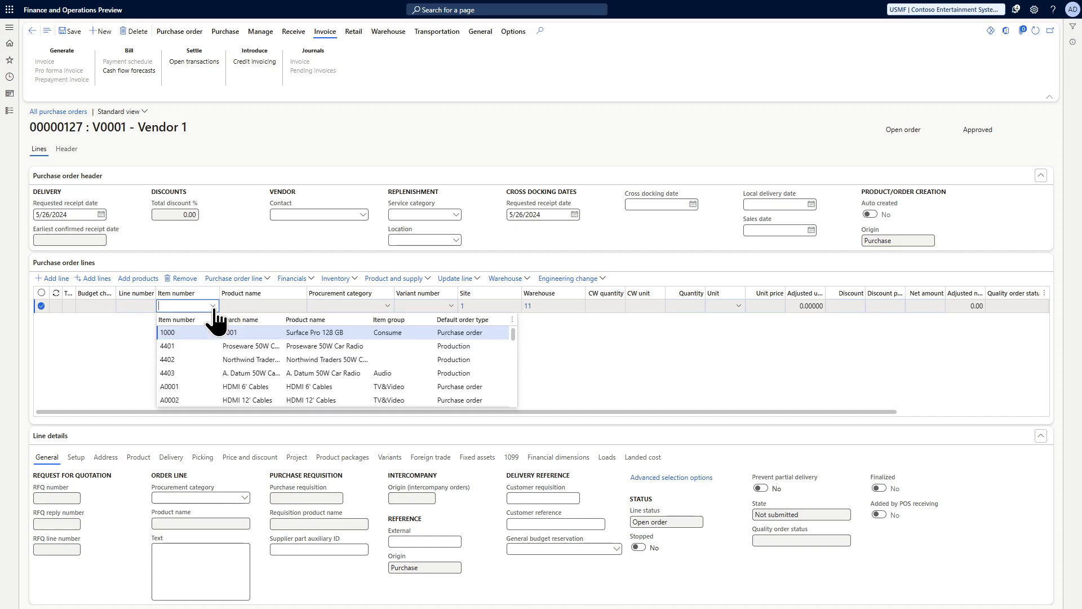
{"action": "type", "text": "la"}
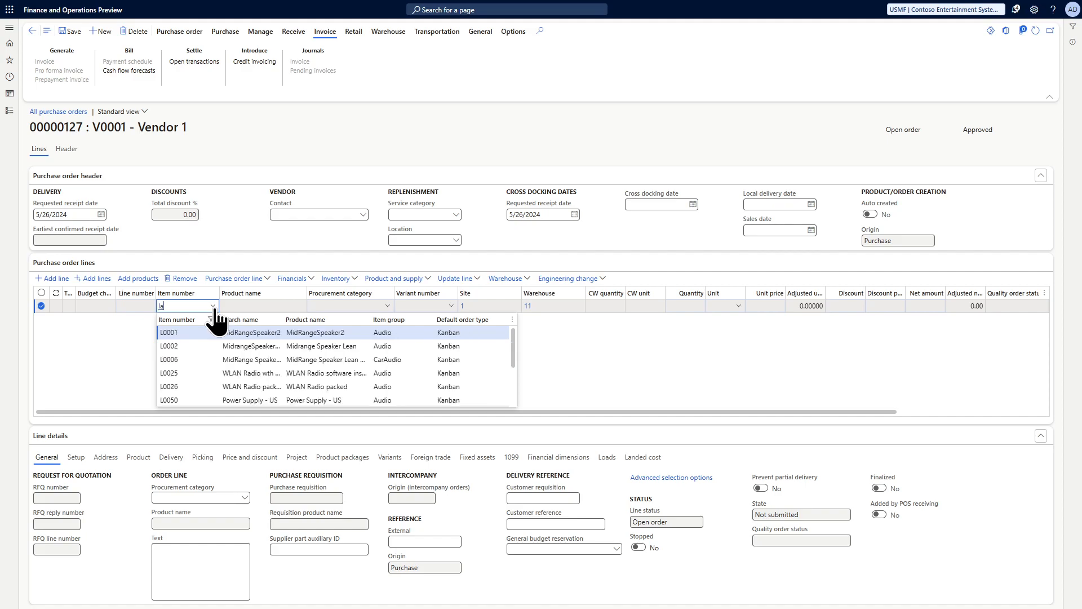
{"action": "left_click", "coordinate": [197, 332]}
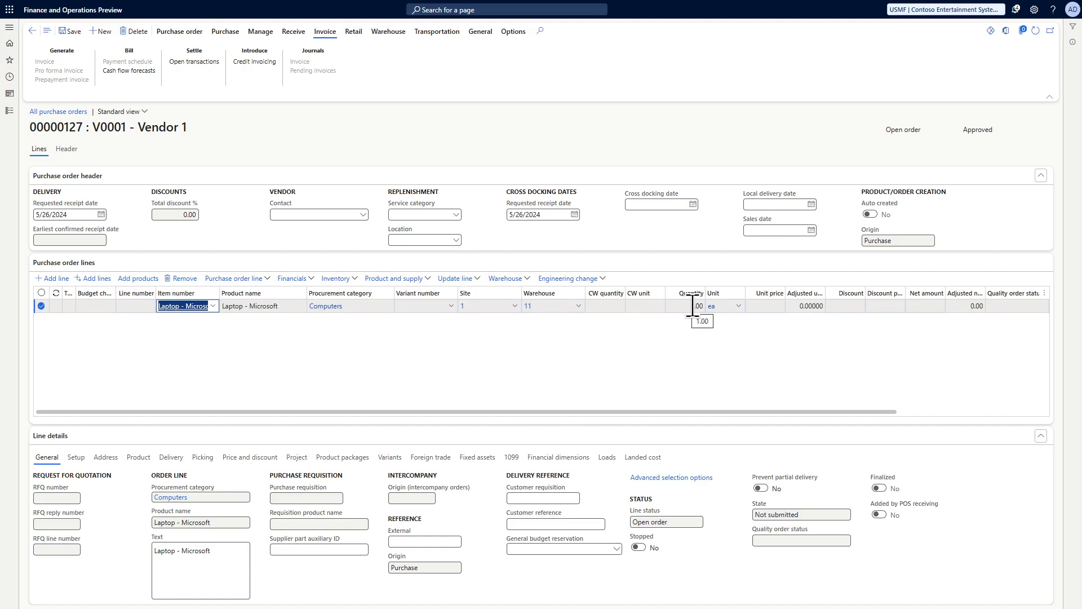
Set the laptop line's unit price to 2,300.00 and its discount percent to 10.00
{"action": "left_click", "coordinate": [755, 308]}
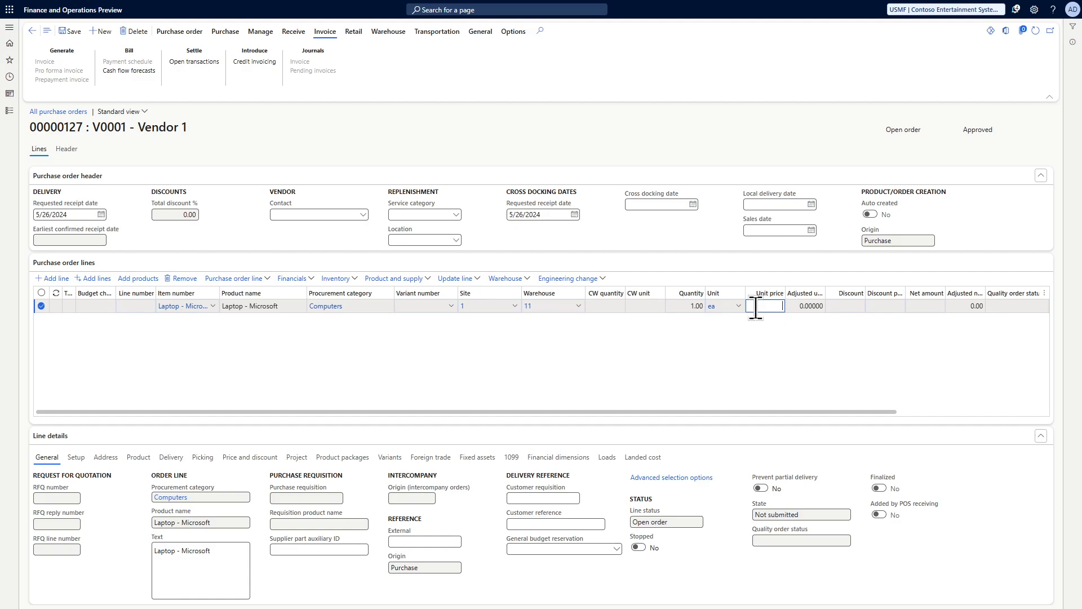
{"action": "type", "text": "00"}
{"action": "left_click", "coordinate": [747, 351]}
{"action": "left_click", "coordinate": [848, 305]}
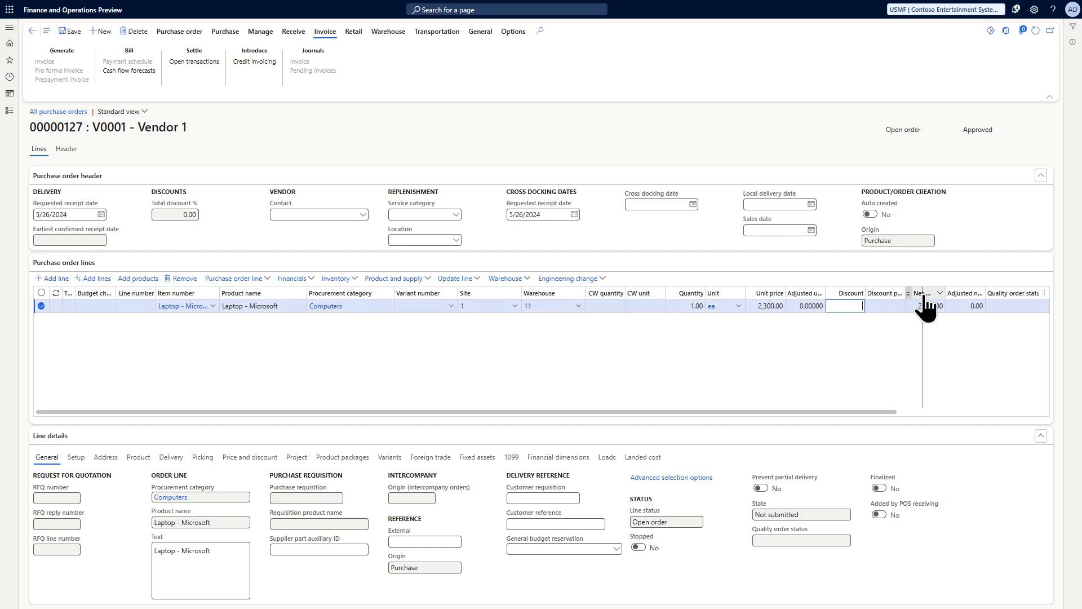
{"action": "left_click_drag", "start_coordinate": [922, 299], "coordinate": [926, 299]}
{"action": "left_click", "coordinate": [889, 307]}
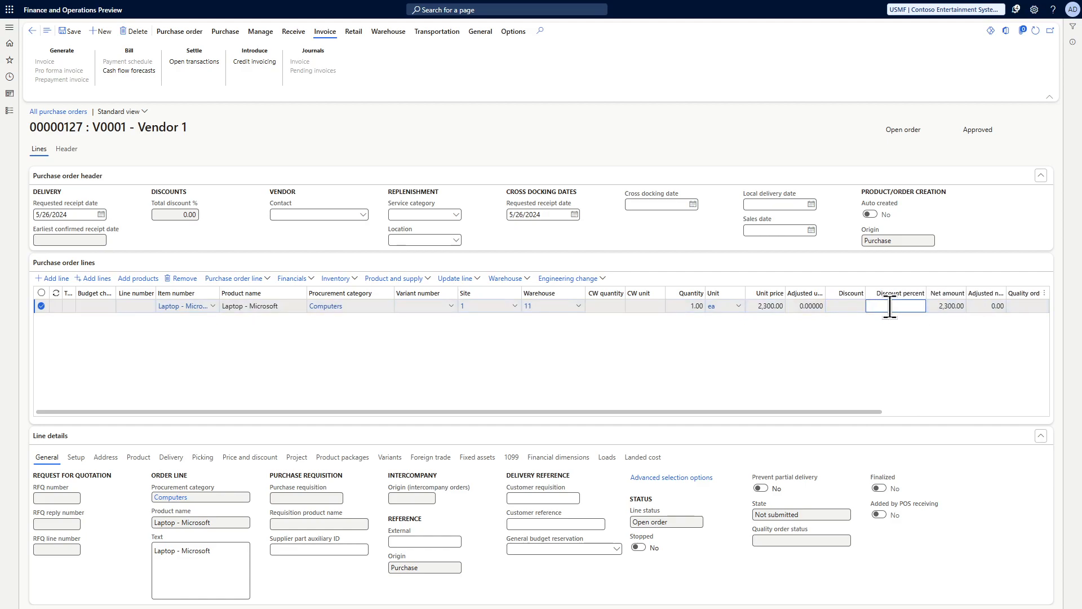
{"action": "type", "text": "10.00"}
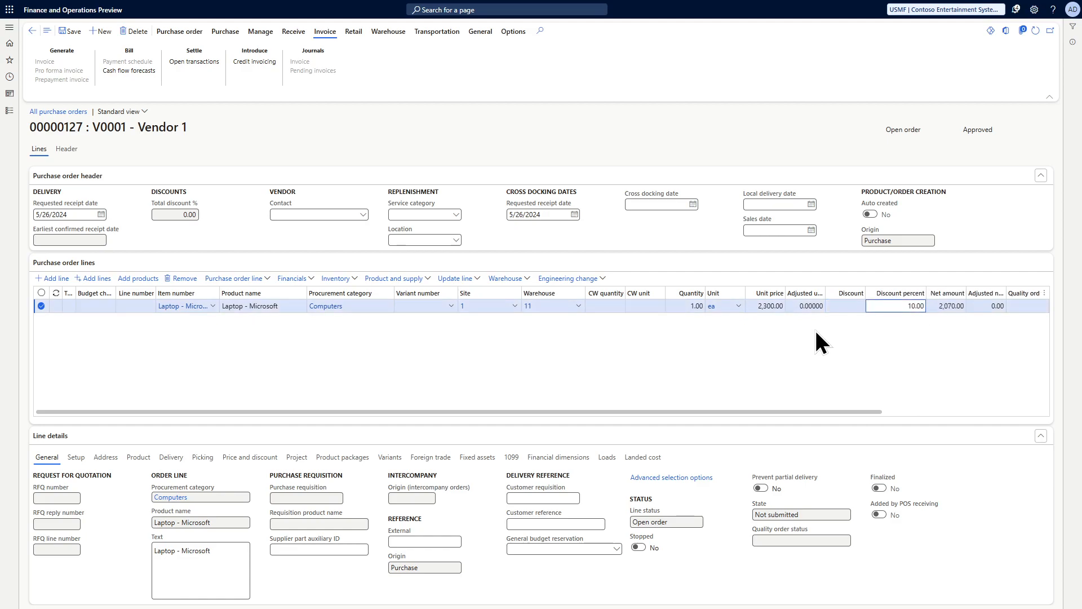
{"action": "left_click", "coordinate": [511, 336]}
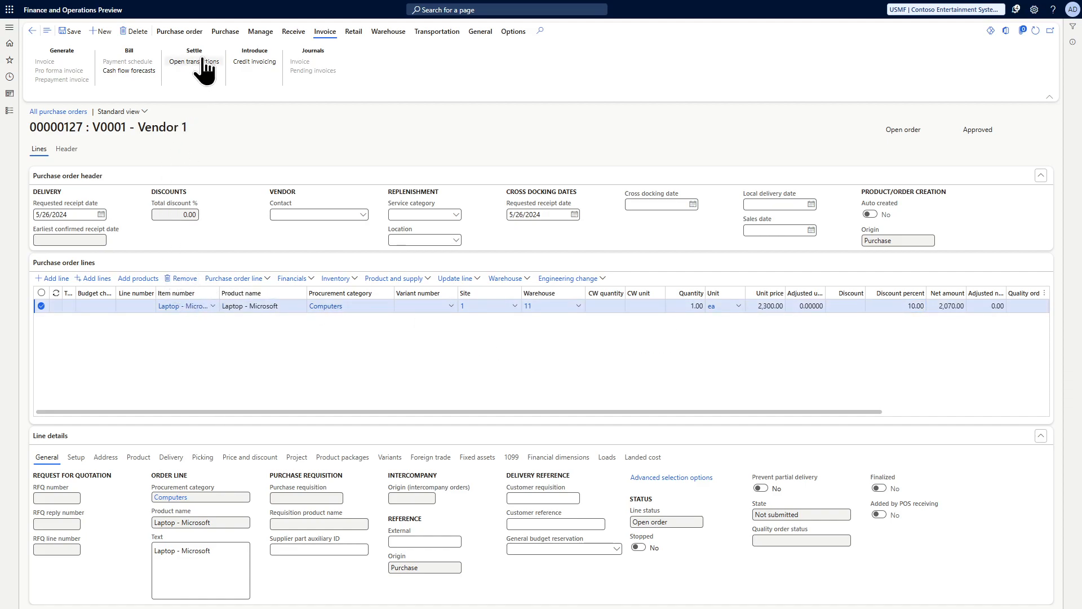
Confirm the laptop purchase order for Vendor 1
{"action": "left_click", "coordinate": [224, 32]}
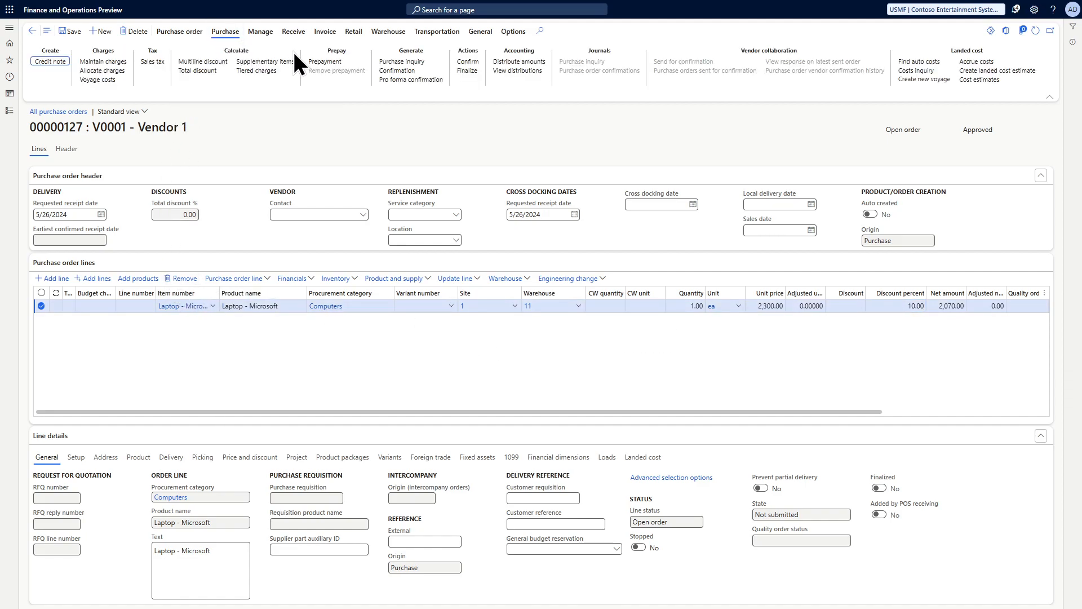
{"action": "left_click", "coordinate": [465, 63]}
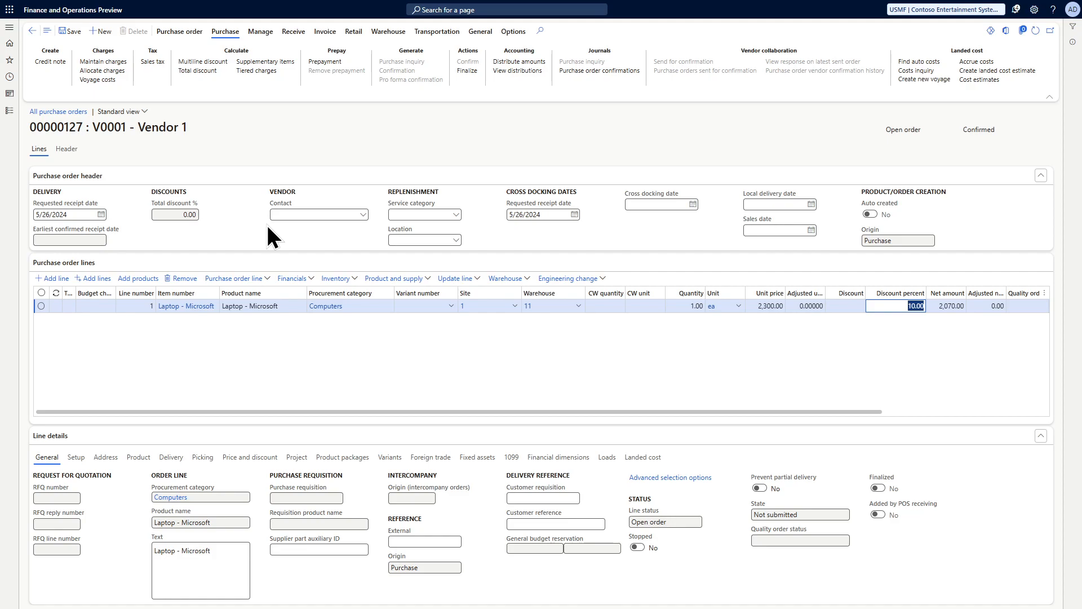
{"action": "left_click", "coordinate": [252, 221]}
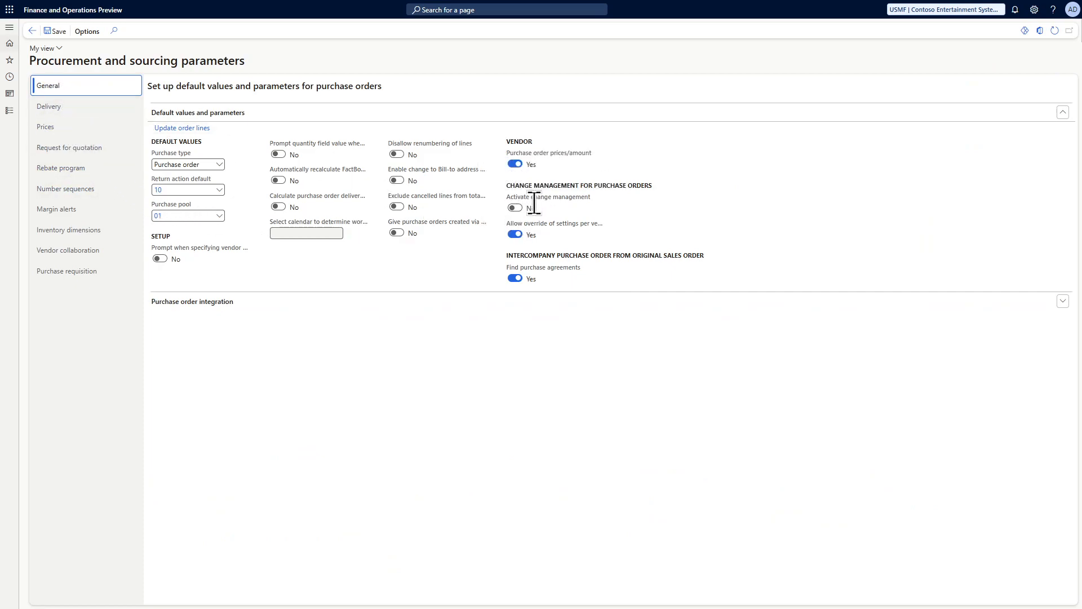
Activate change management for purchase orders in the procurement and sourcing parameters and save the setting
{"action": "left_click", "coordinate": [515, 207]}
{"action": "left_click", "coordinate": [52, 31]}
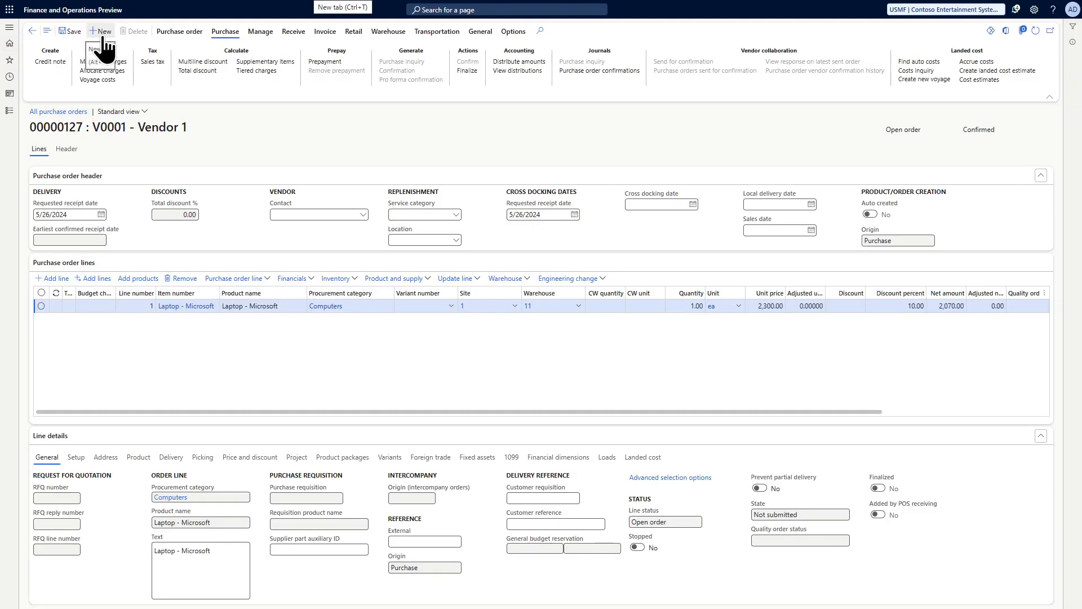
Create another purchase order for Vendor 1 from the confirmed laptop order
{"action": "left_click", "coordinate": [103, 37]}
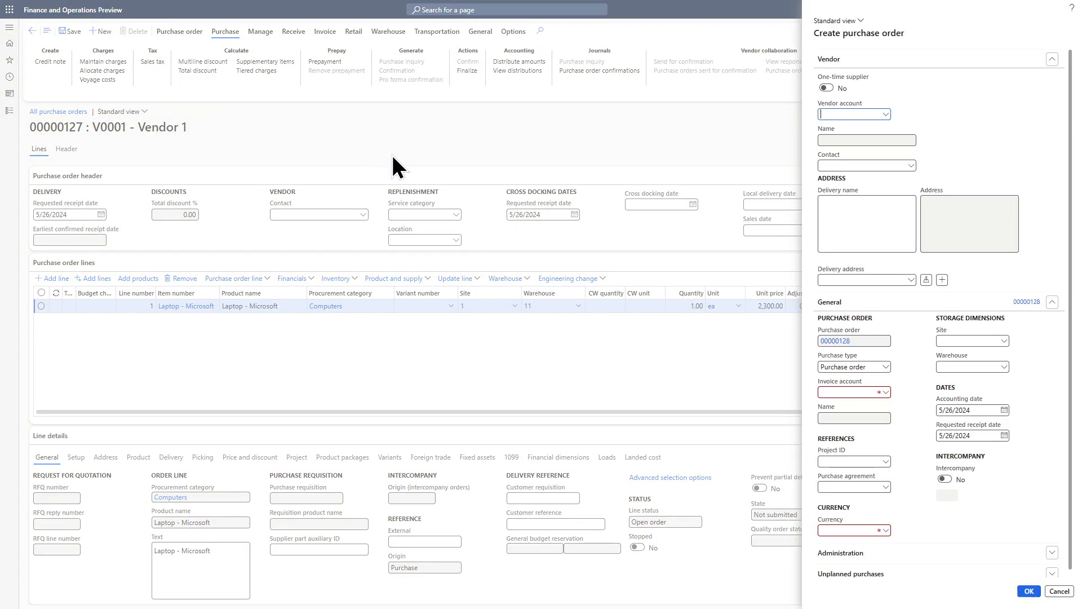
{"action": "type", "text": "v000"}
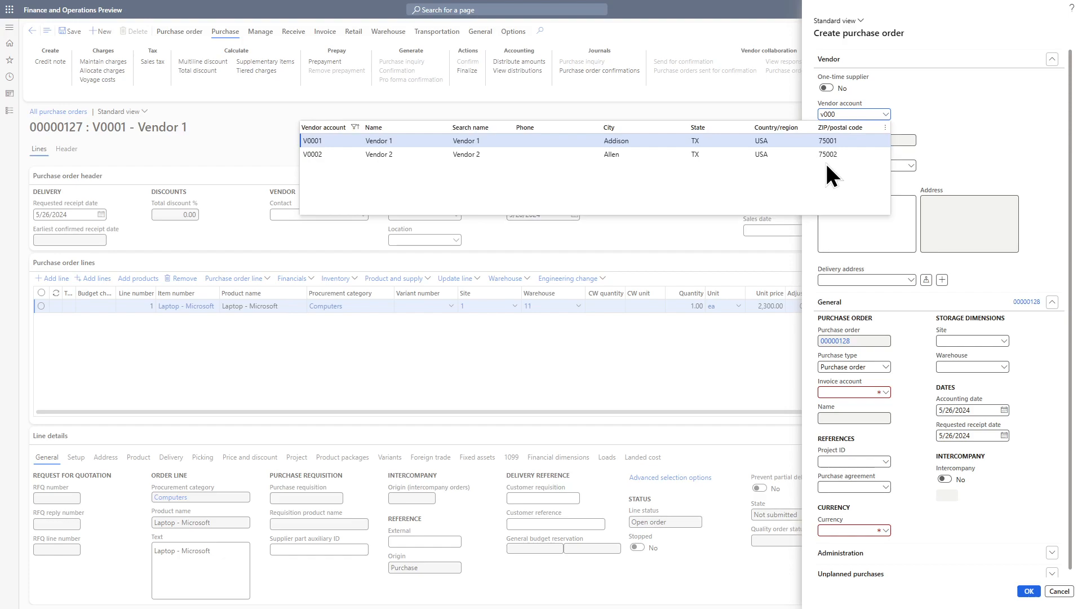
{"action": "left_click", "coordinate": [754, 141]}
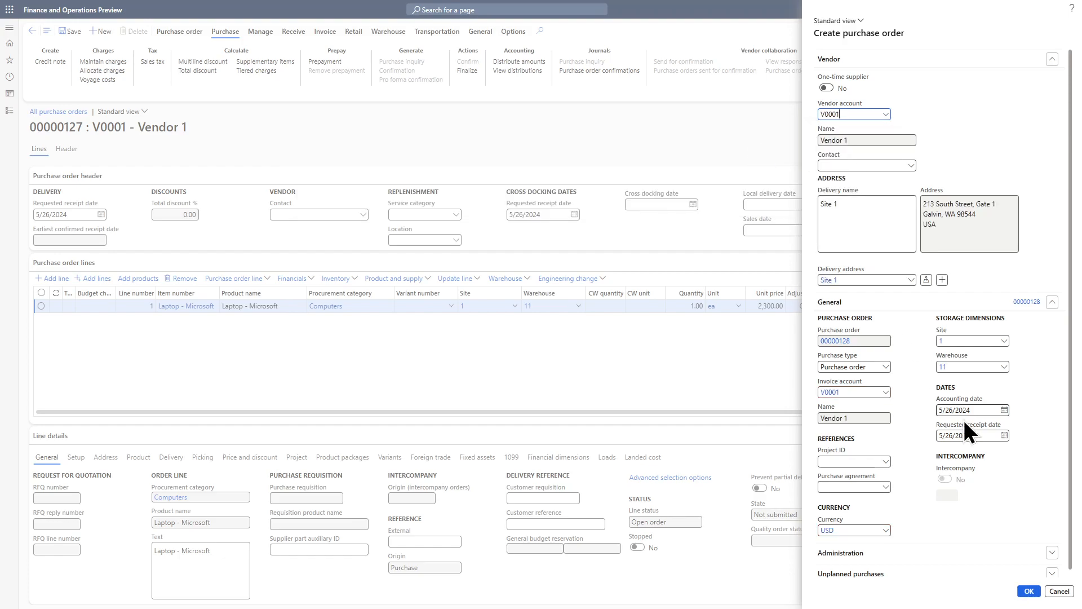
{"action": "left_click", "coordinate": [1029, 591]}
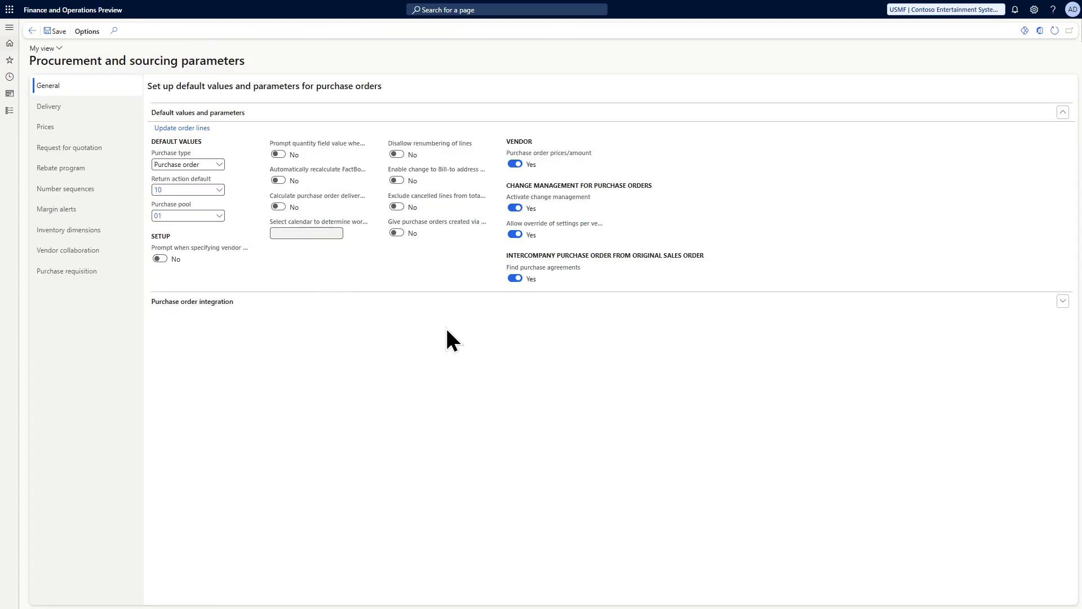
Deactivate change management for purchase orders and leave the procurement and sourcing parameters
{"action": "left_click", "coordinate": [515, 209]}
{"action": "left_click", "coordinate": [33, 32]}
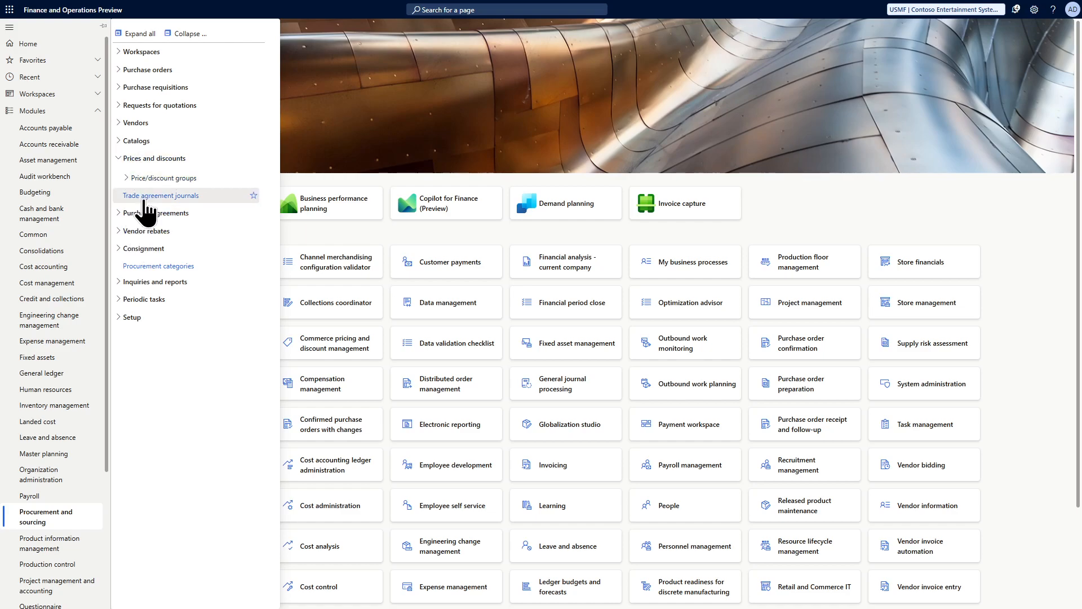
Create a trade agreement journal using the journal name Pric (Price adjustment journal)
{"action": "left_click", "coordinate": [144, 196]}
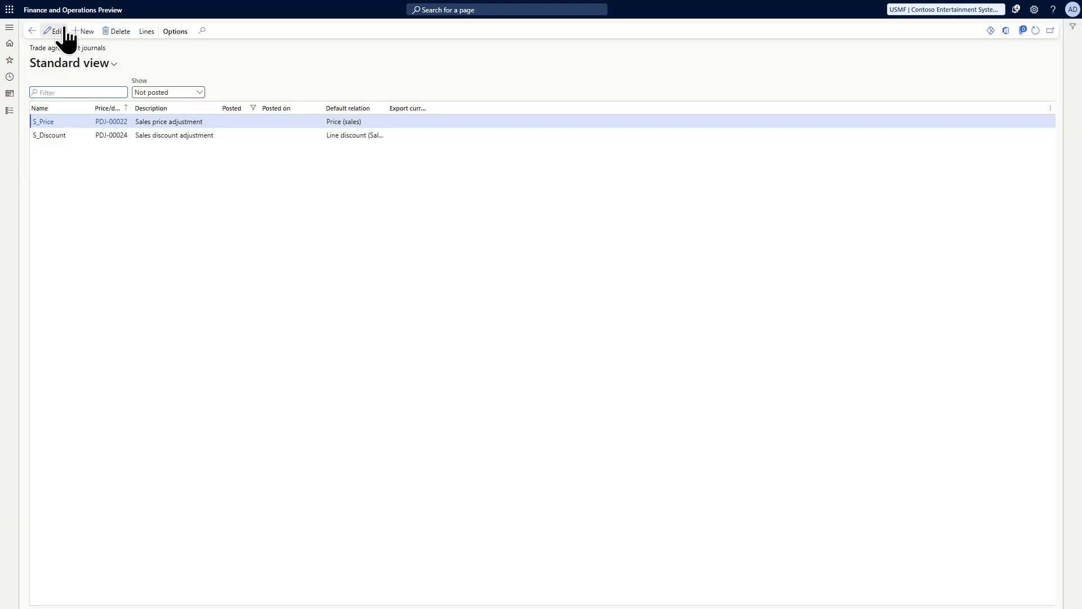
{"action": "left_click", "coordinate": [87, 33]}
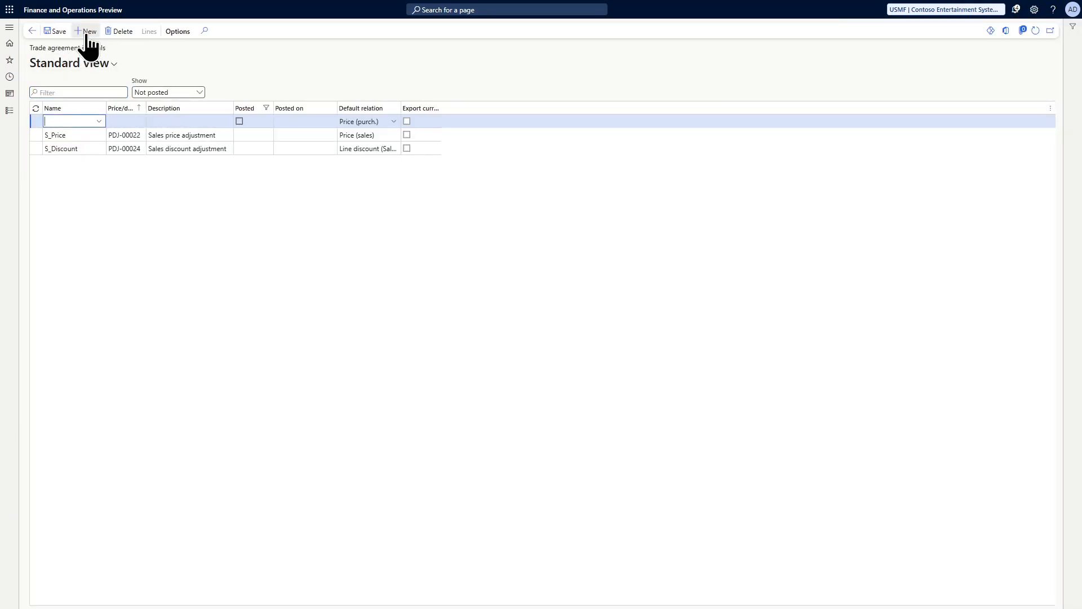
{"action": "left_click", "coordinate": [100, 122]}
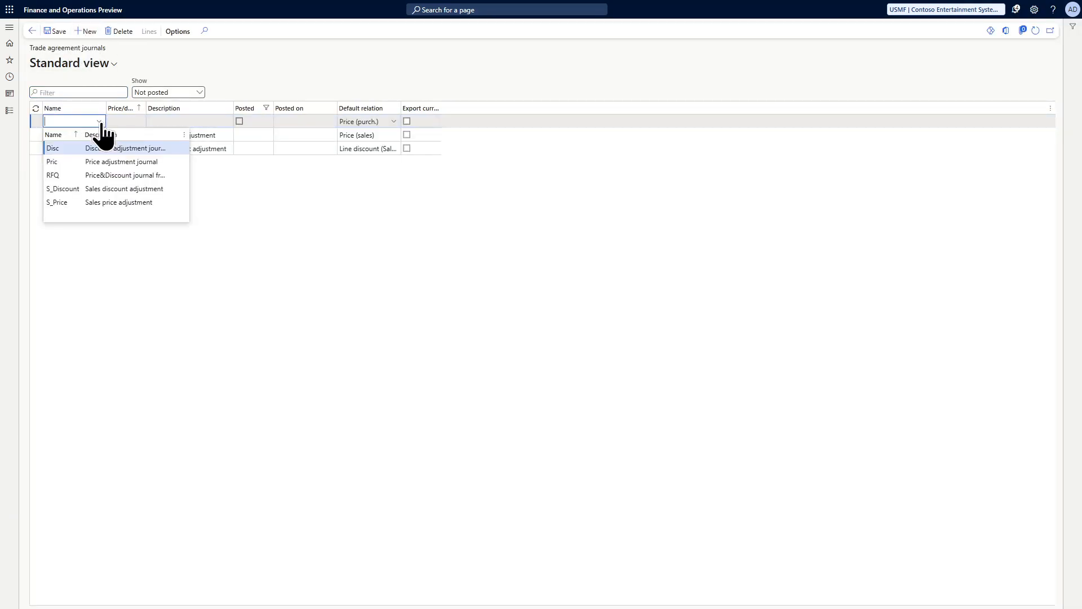
{"action": "left_click", "coordinate": [125, 162]}
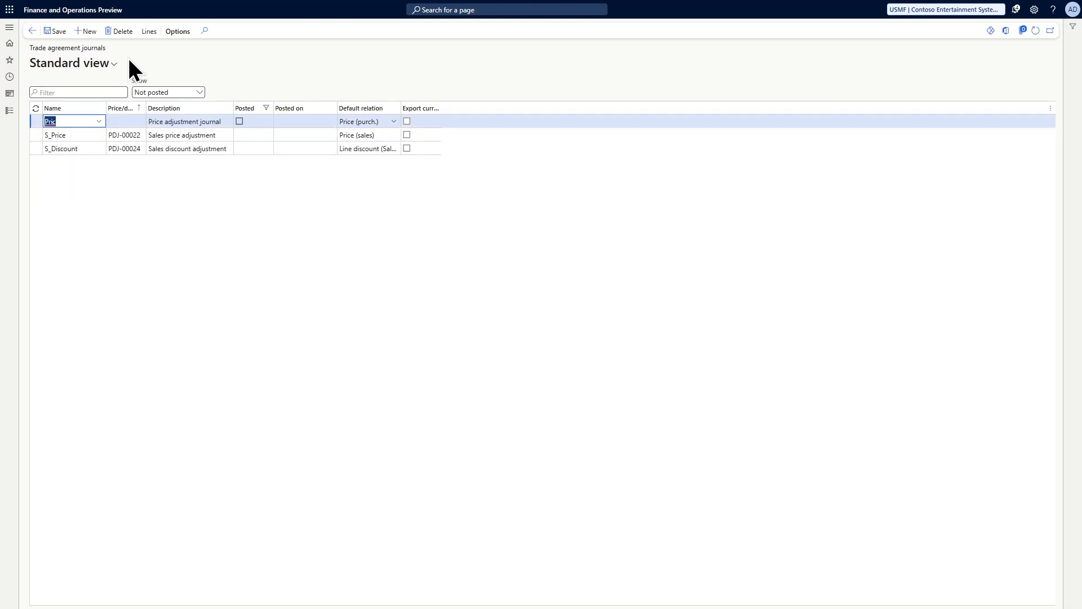
Open the Pric journal's lines and set the first line's party code type to Table with Vendor 1 as the account
{"action": "left_click", "coordinate": [149, 32]}
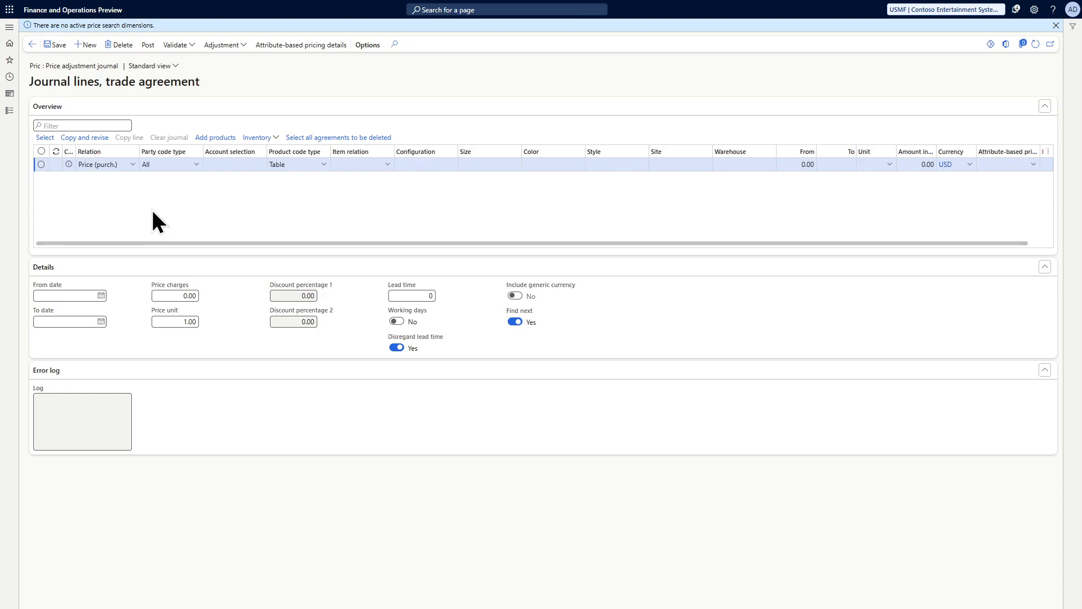
{"action": "left_click", "coordinate": [197, 164]}
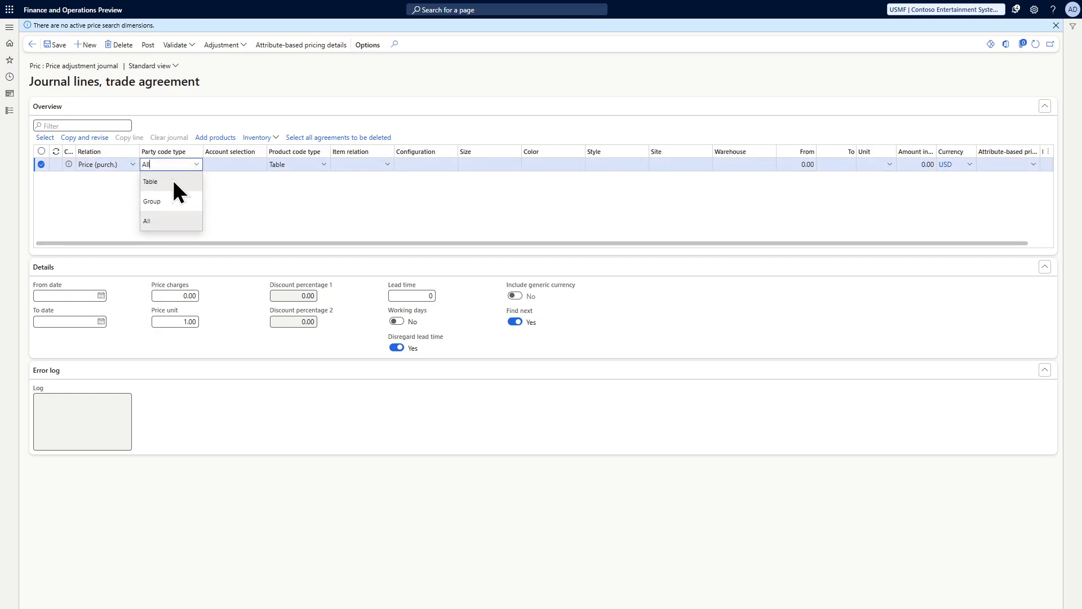
{"action": "left_click", "coordinate": [171, 182]}
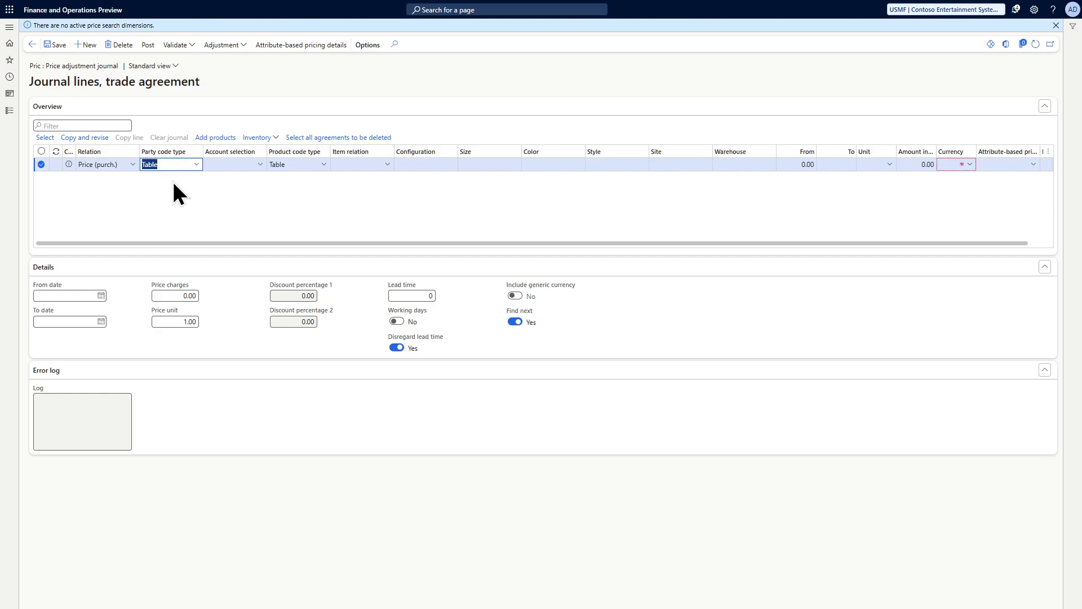
{"action": "left_click", "coordinate": [260, 164]}
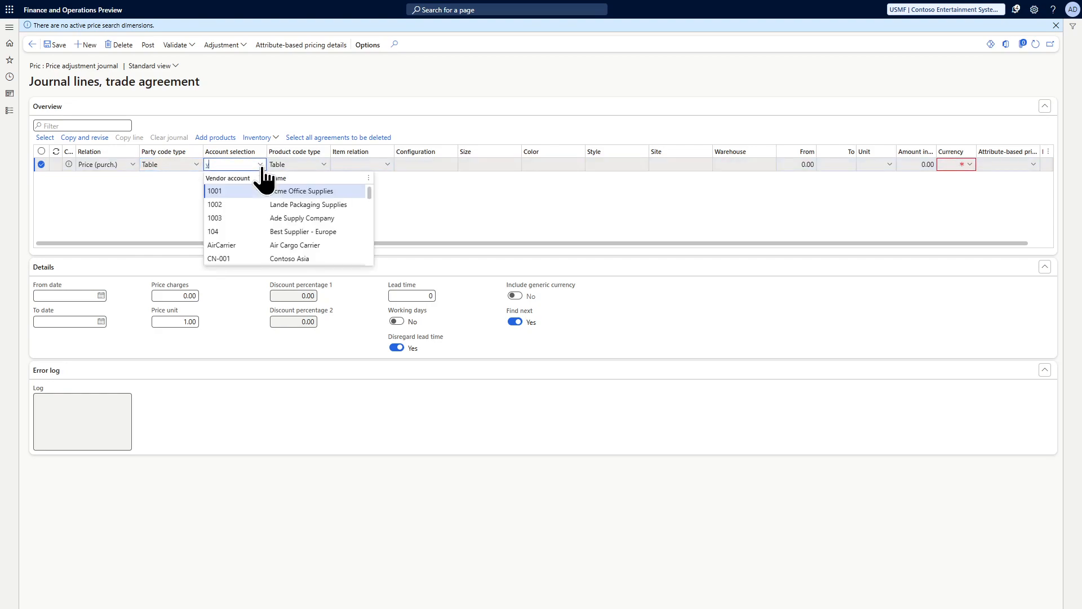
{"action": "type", "text": "v"}
{"action": "left_click", "coordinate": [232, 191]}
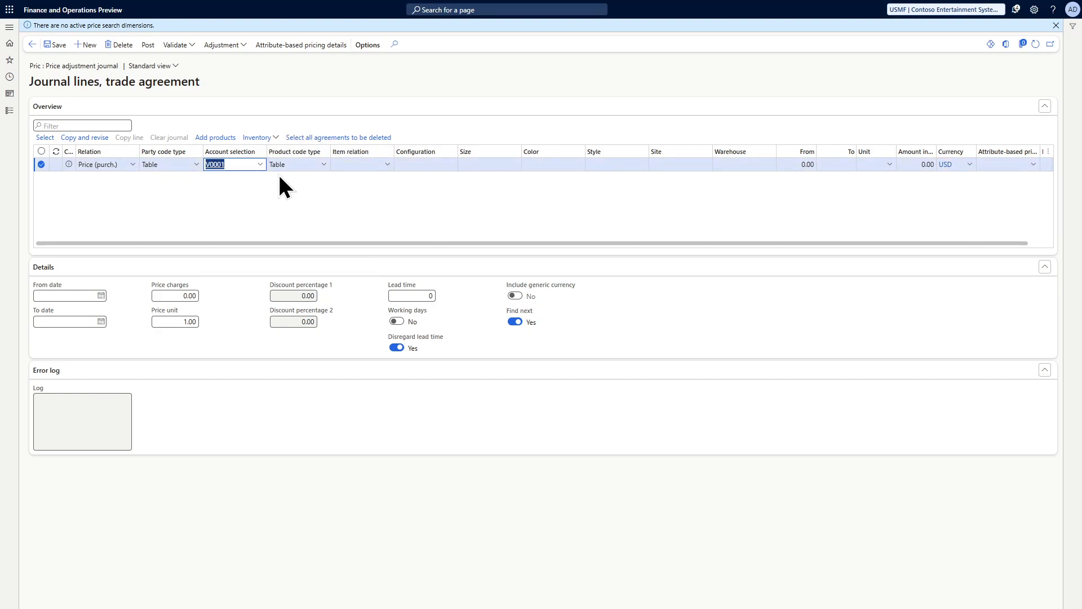
Assign the item Laptop - Microsoft to the Vendor 1 line, with site 1 and warehouse 11
{"action": "left_click", "coordinate": [365, 162]}
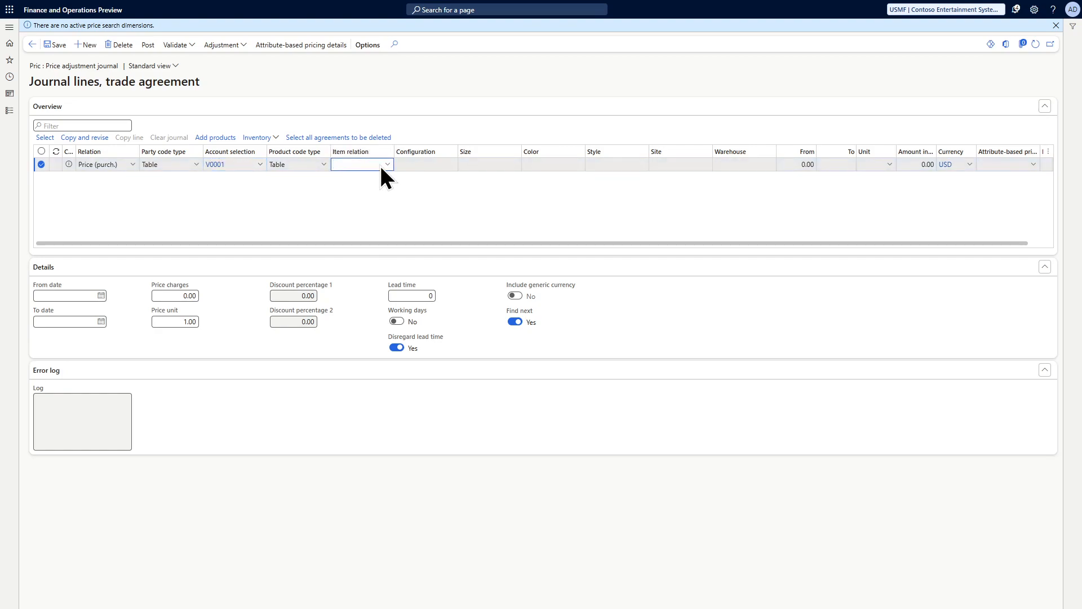
{"action": "left_click", "coordinate": [387, 165]}
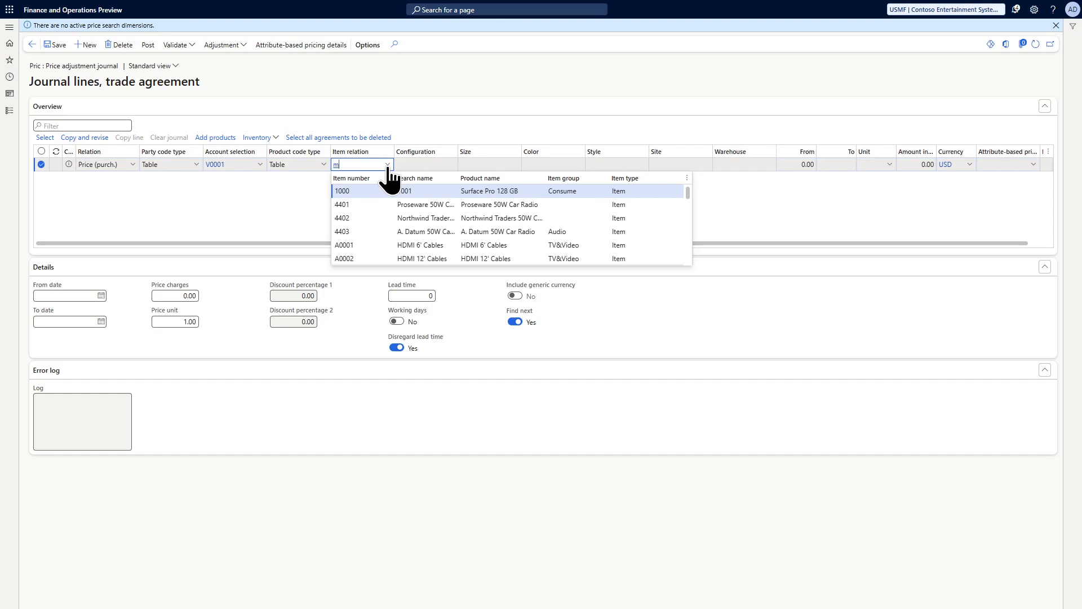
{"action": "type", "text": "lap"}
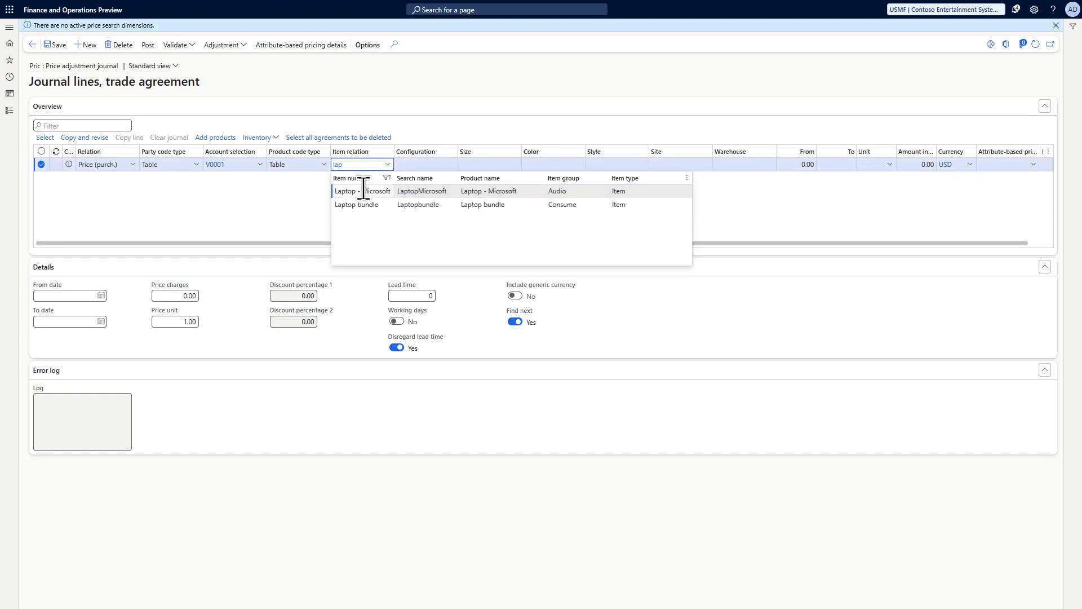
{"action": "left_click", "coordinate": [364, 191]}
{"action": "left_click", "coordinate": [674, 165]}
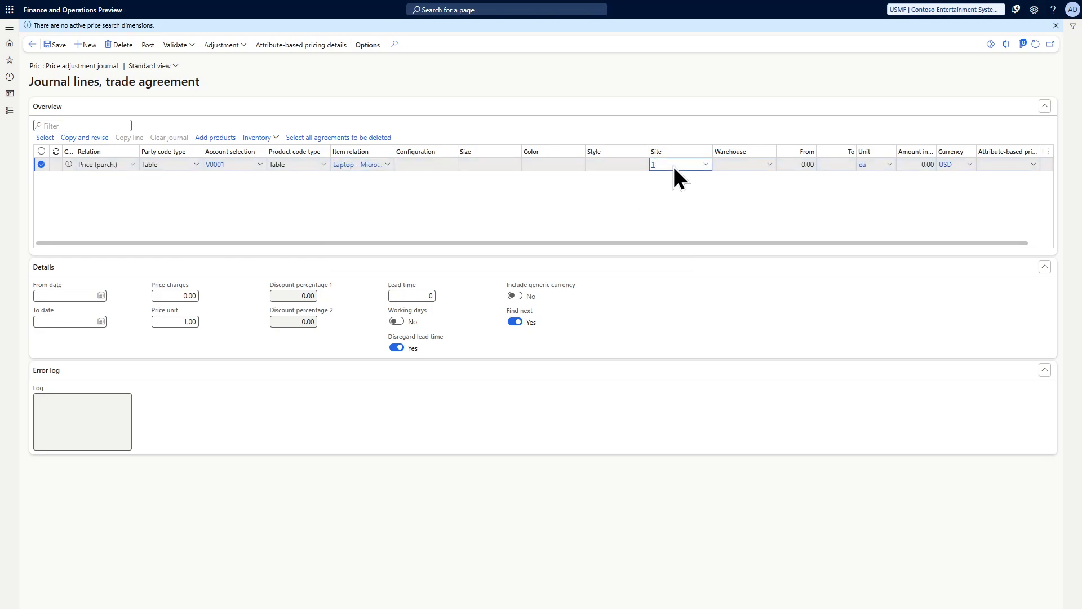
{"action": "key", "text": "Tab"}
{"action": "type", "text": "11"}
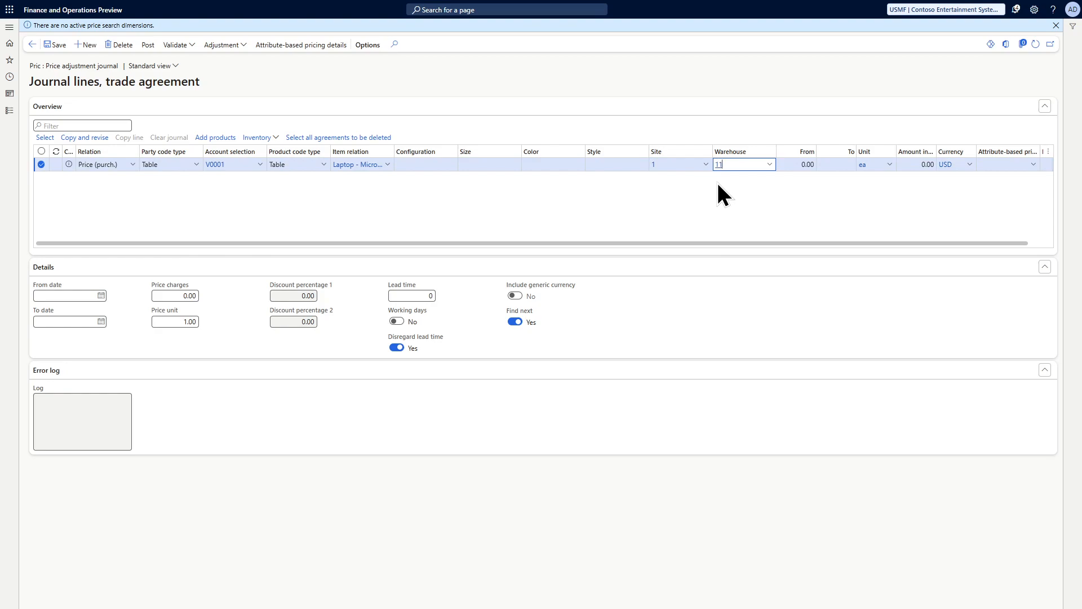
{"action": "key", "text": "Tab"}
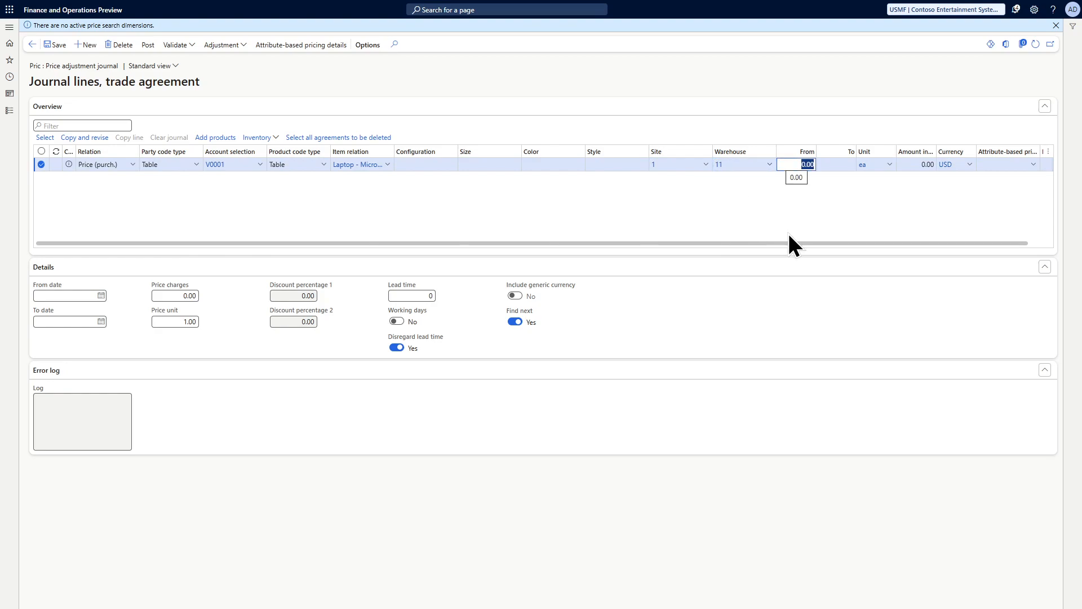
Set the Vendor 1 line's amount to 2,000 and its validity from 5/1/2024 to 5/31/2024
{"action": "left_click_drag", "start_coordinate": [801, 244], "coordinate": [863, 245]}
{"action": "left_click", "coordinate": [889, 165]}
{"action": "type", "text": "2000"}
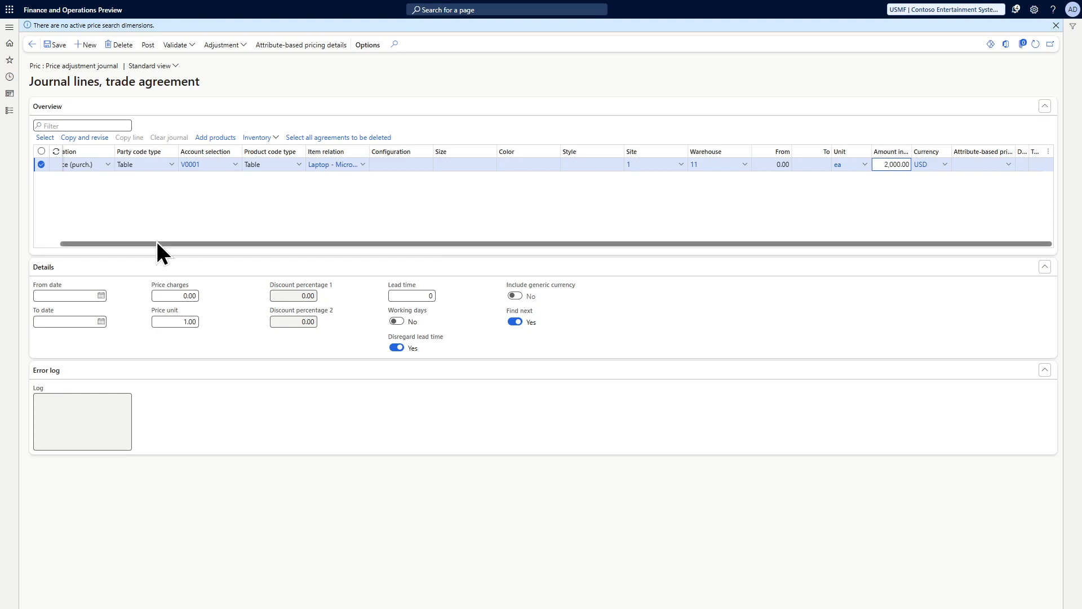
{"action": "left_click", "coordinate": [102, 295]}
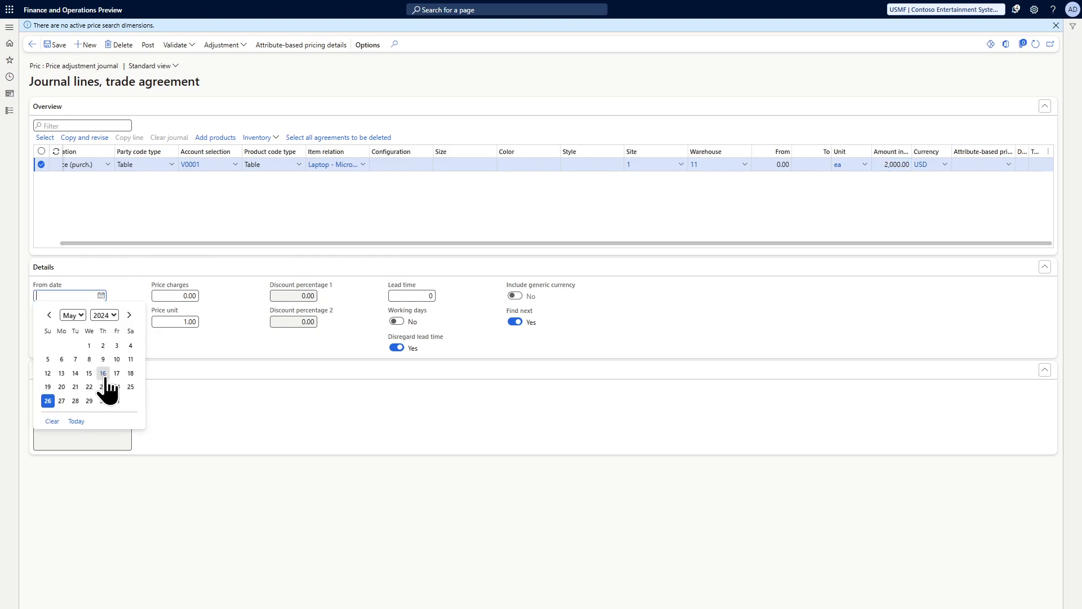
{"action": "left_click", "coordinate": [89, 345]}
{"action": "left_click", "coordinate": [101, 322]}
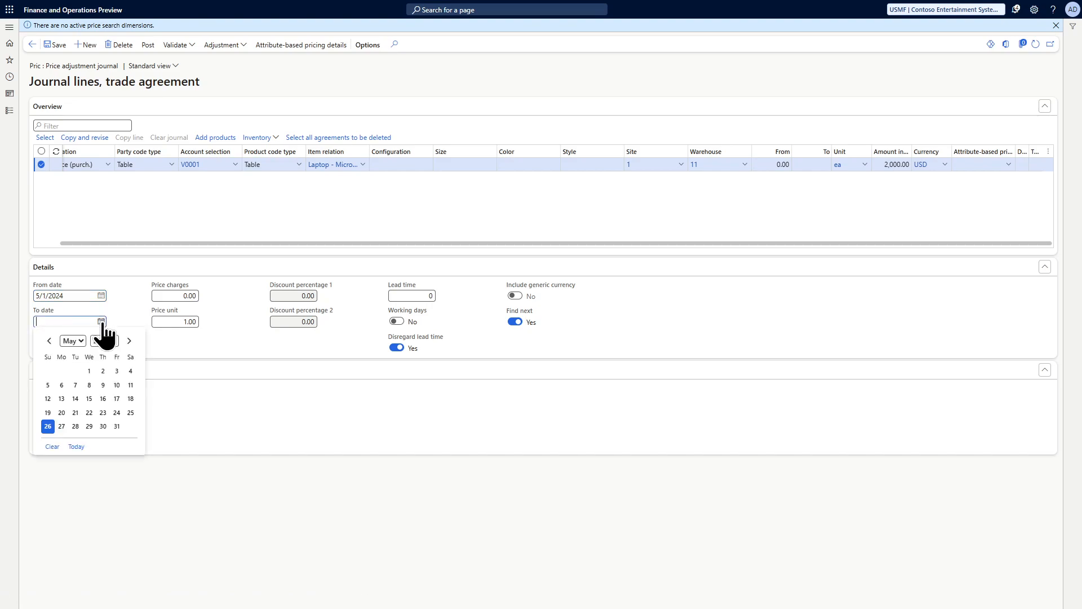
{"action": "left_click", "coordinate": [116, 427]}
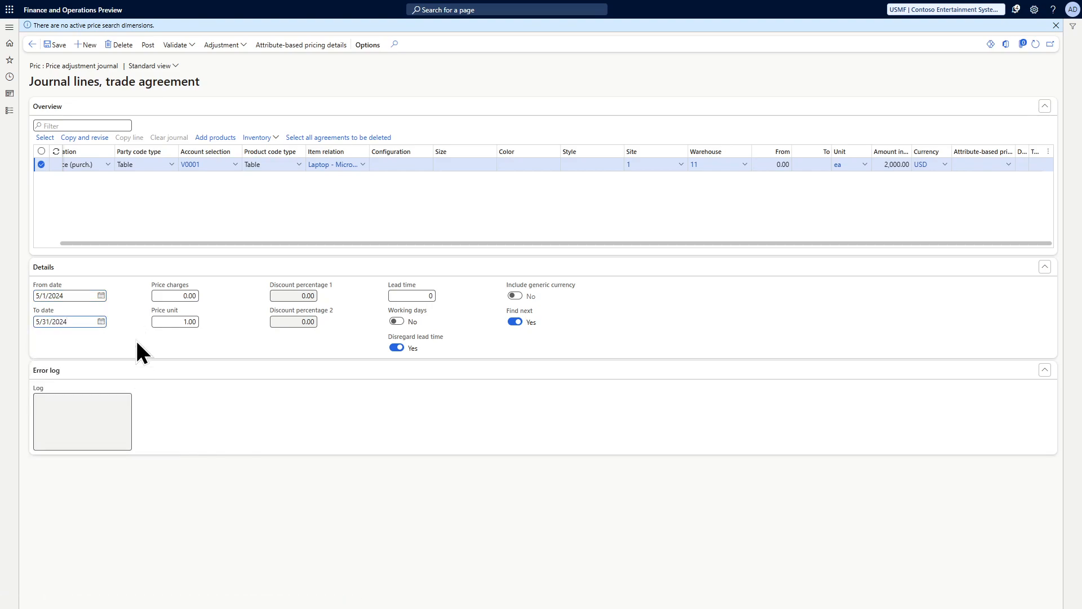
Add a second purchase price line with party code type Table and Vendor 2 as the account
{"action": "left_click", "coordinate": [414, 167]}
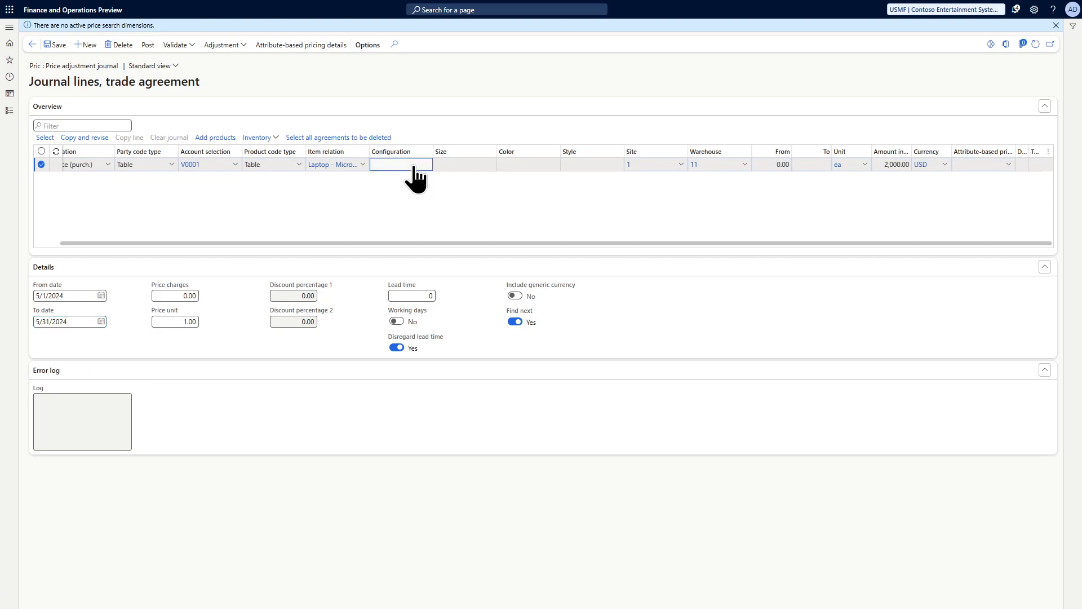
{"action": "key", "text": "alt+n"}
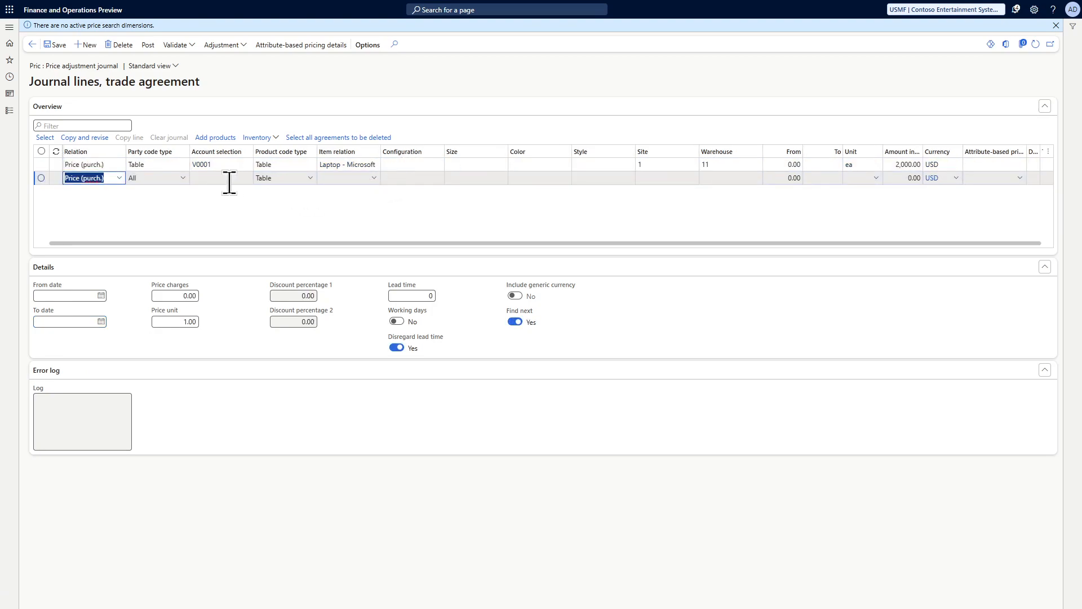
{"action": "left_click", "coordinate": [185, 183]}
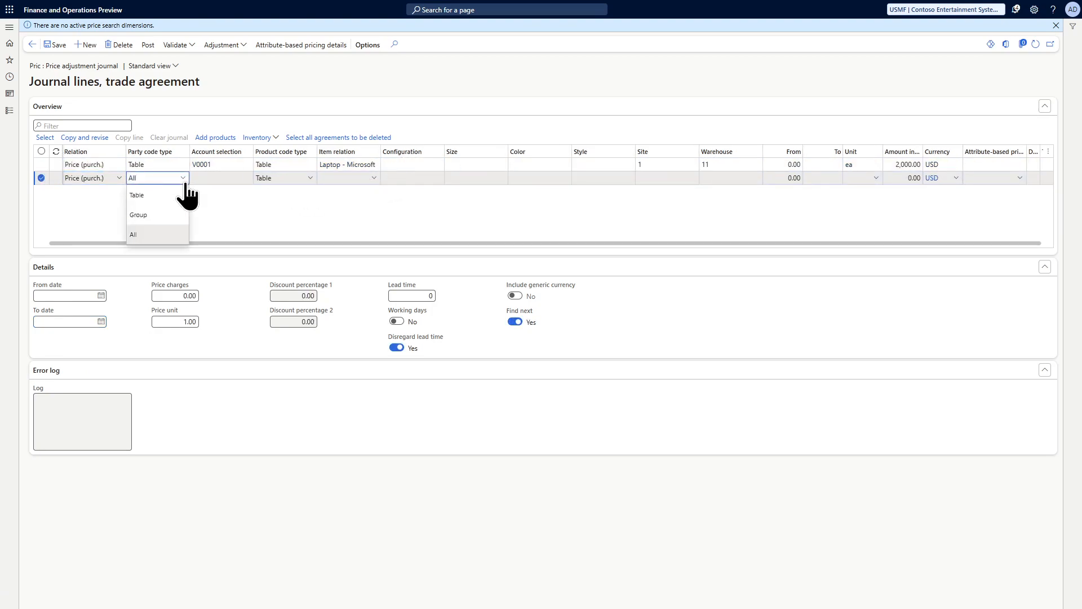
{"action": "left_click", "coordinate": [163, 194]}
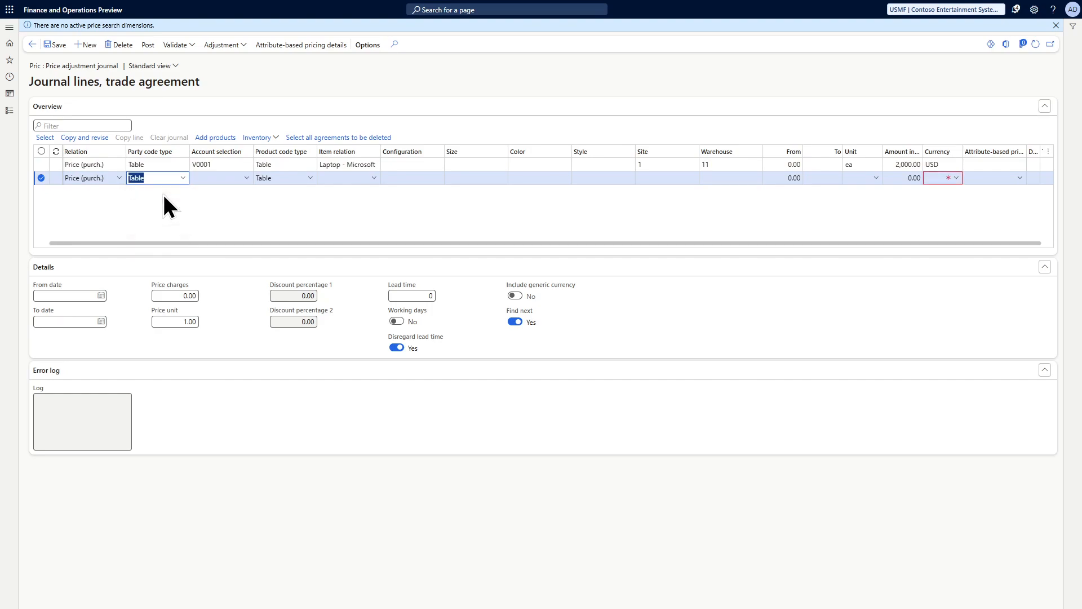
{"action": "left_click", "coordinate": [247, 178]}
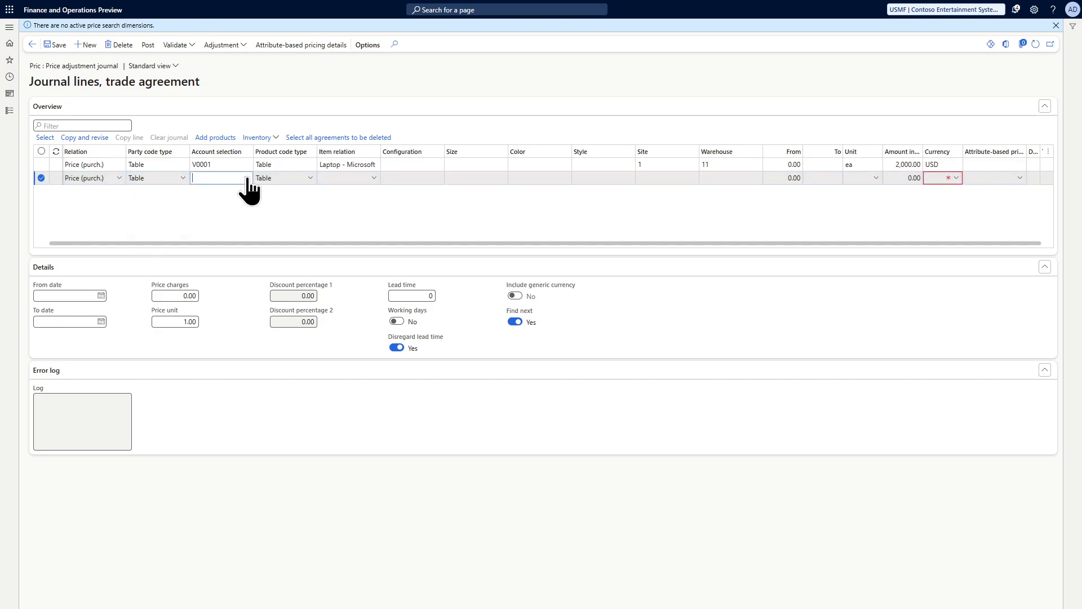
{"action": "type", "text": "v"}
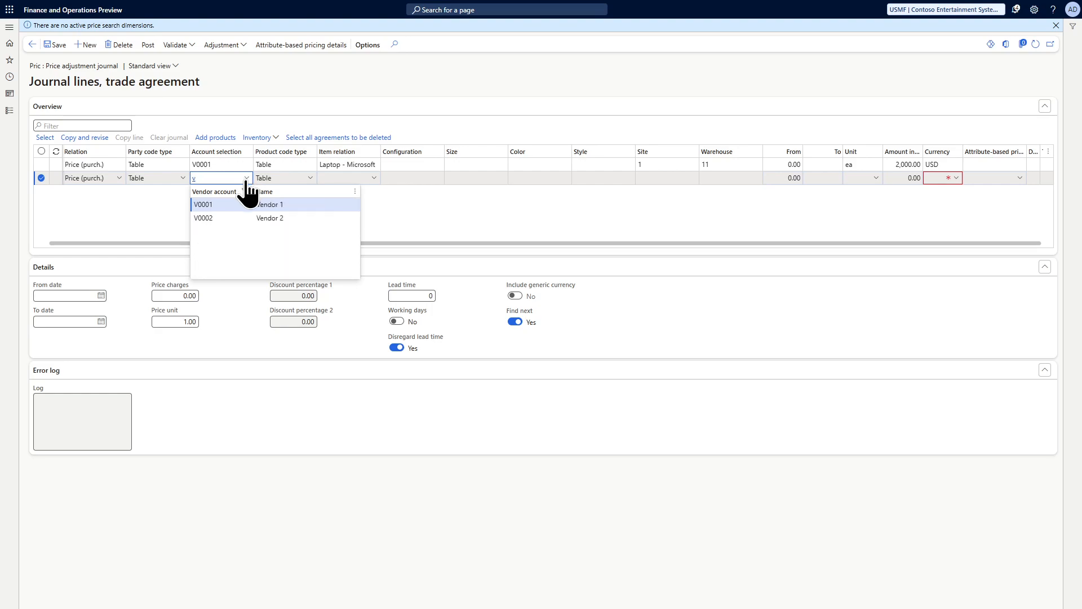
{"action": "left_click", "coordinate": [213, 219]}
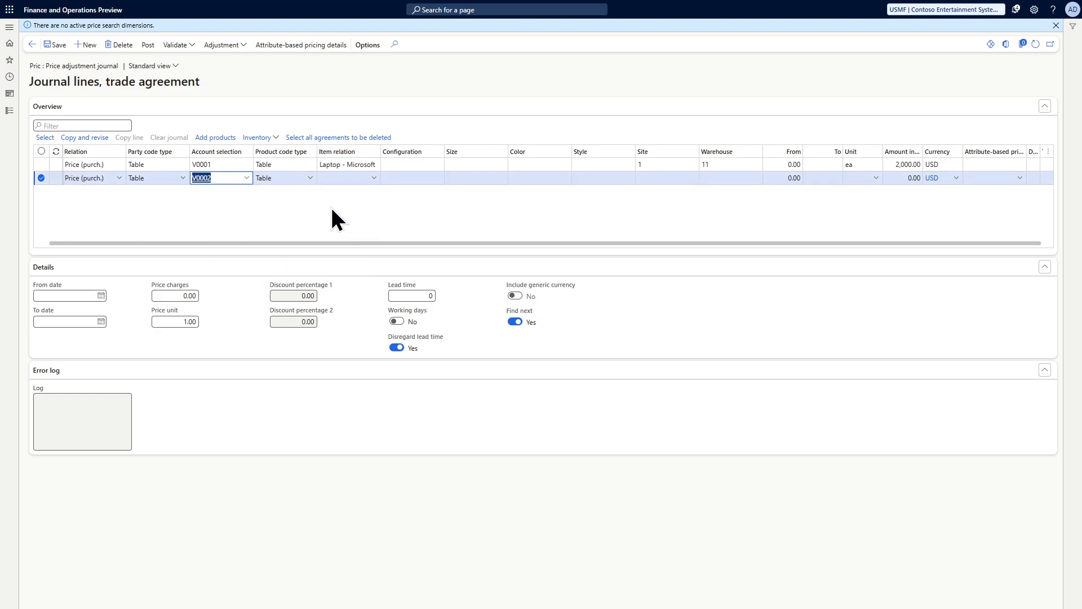
Assign the item Laptop - Microsoft to the Vendor 2 line, with site 1 and warehouse 11
{"action": "left_click", "coordinate": [374, 179]}
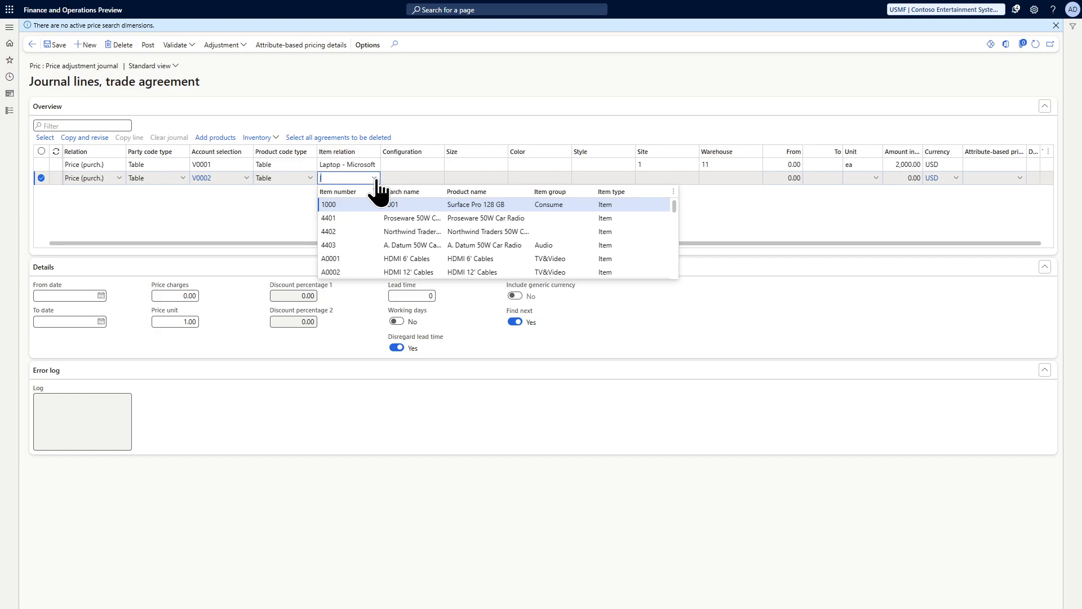
{"action": "type", "text": "la"}
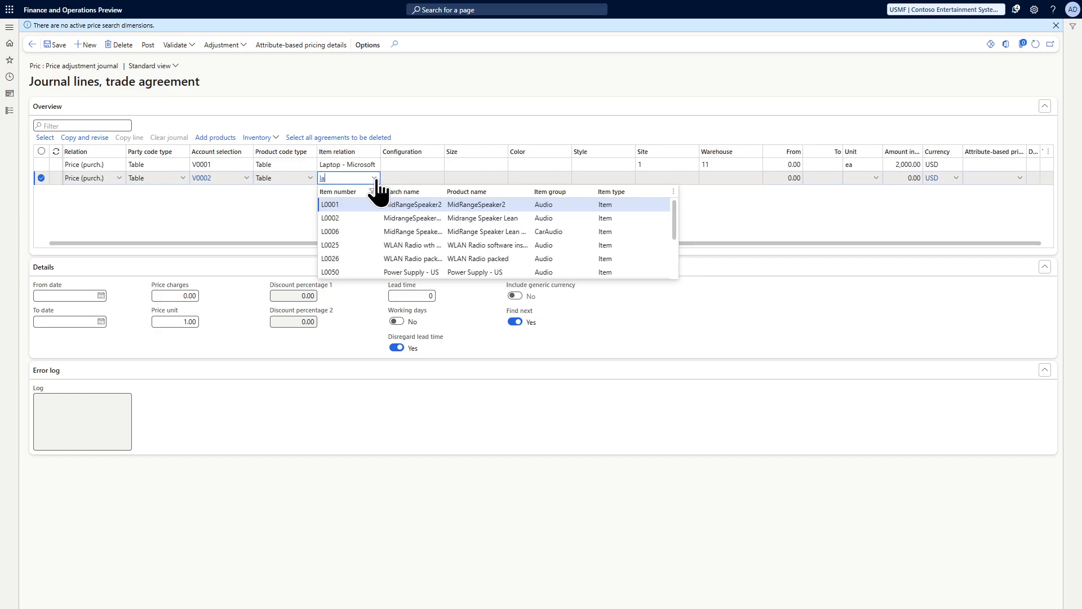
{"action": "left_click", "coordinate": [357, 204]}
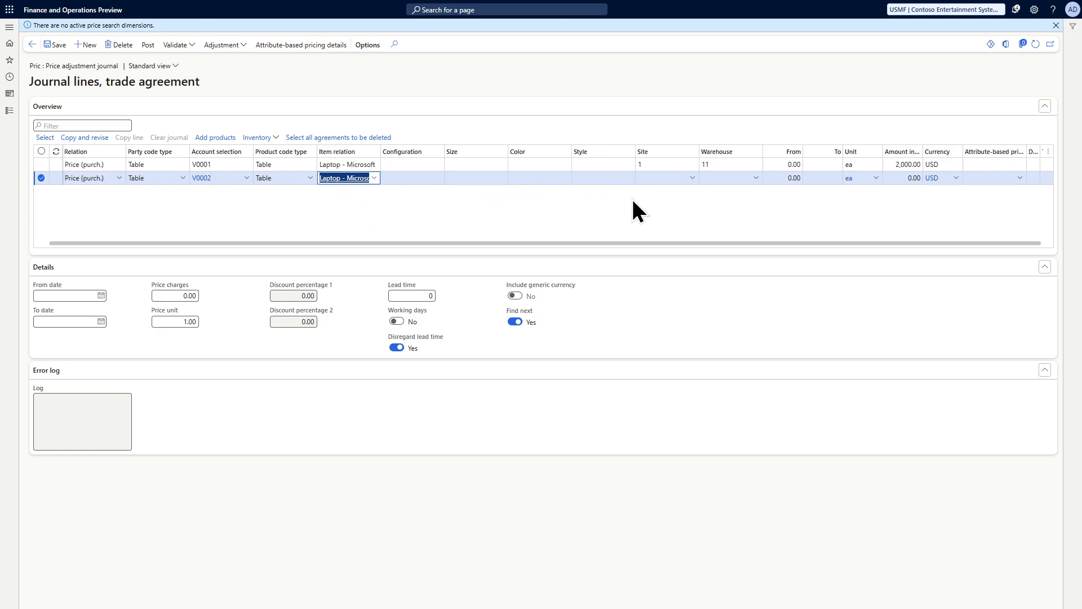
{"action": "left_click", "coordinate": [651, 181]}
{"action": "type", "text": "1"}
{"action": "key", "text": "Tab"}
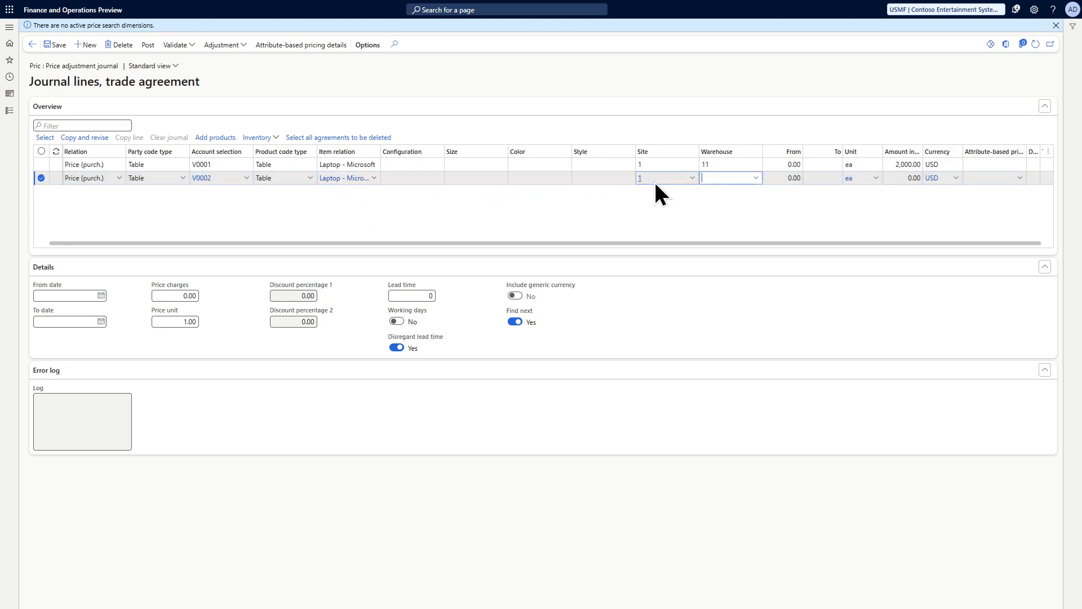
{"action": "type", "text": "11"}
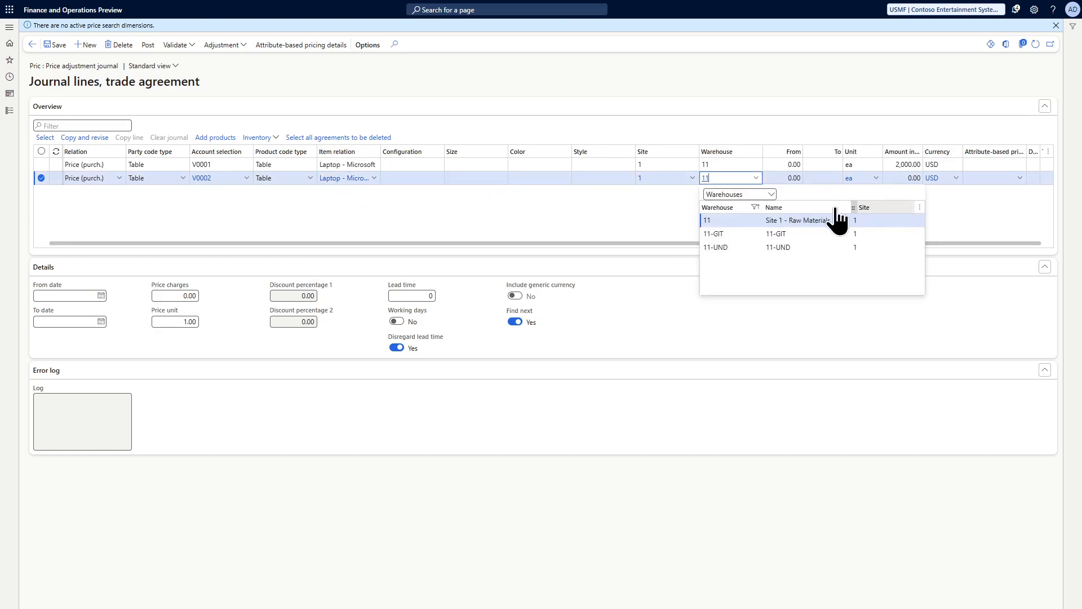
{"action": "left_click", "coordinate": [733, 220]}
Set the Vendor 2 line's amount to 1,800 and its validity from 6/1/2024 to the last day of that month
{"action": "left_click", "coordinate": [895, 179]}
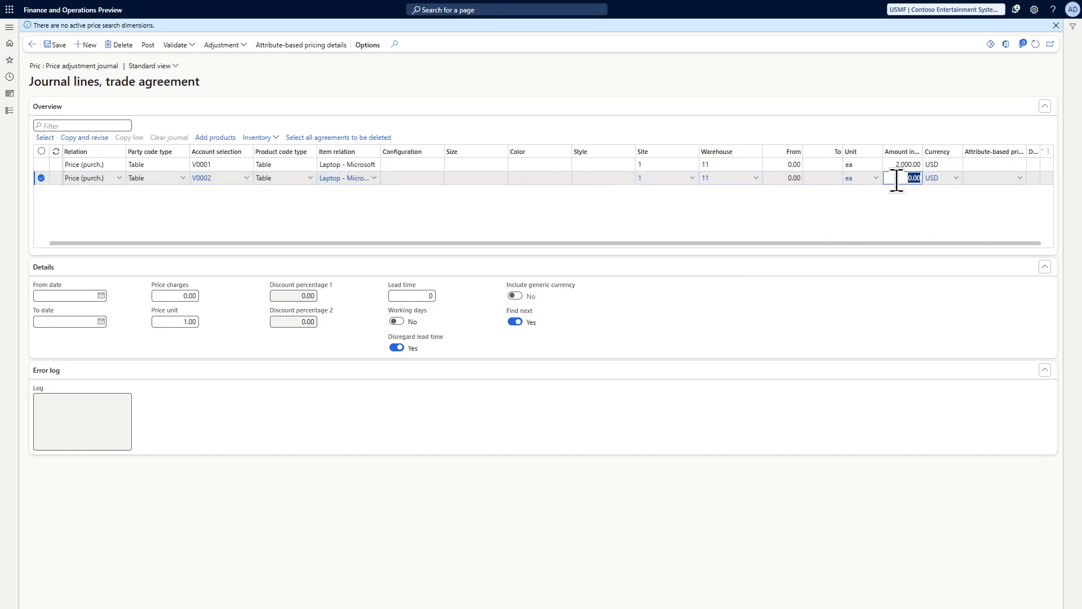
{"action": "type", "text": "1,800"}
{"action": "left_click", "coordinate": [843, 203]}
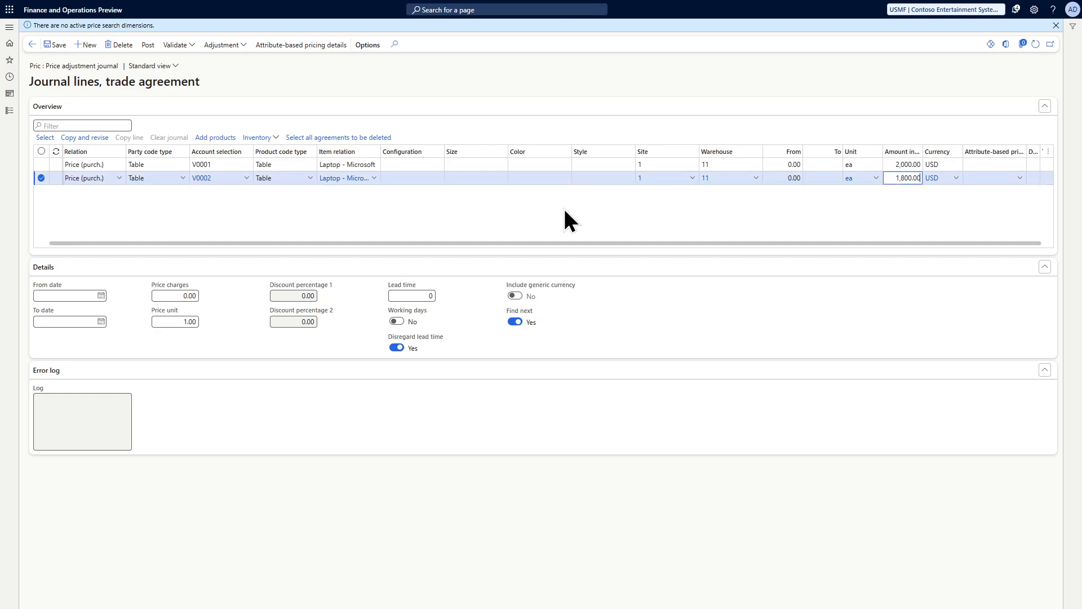
{"action": "left_click", "coordinate": [101, 296]}
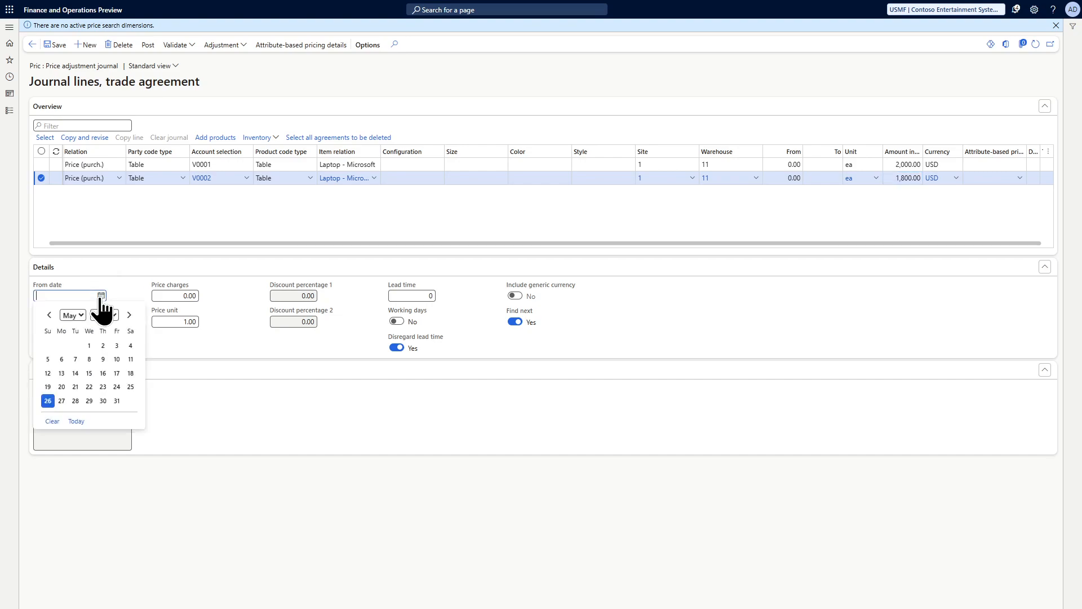
{"action": "left_click", "coordinate": [129, 315]}
{"action": "left_click", "coordinate": [130, 344]}
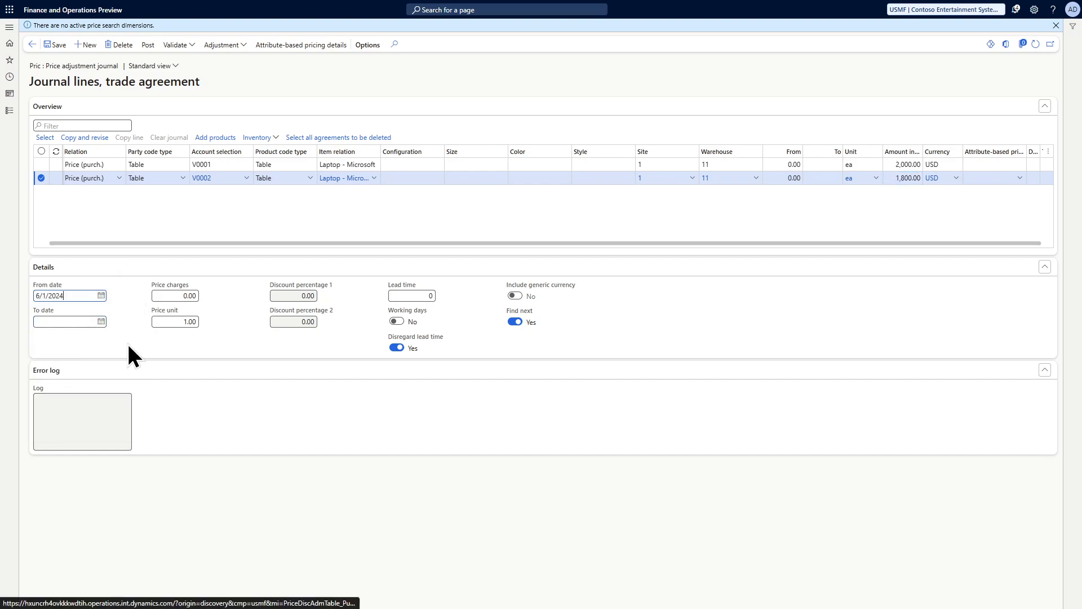
{"action": "left_click", "coordinate": [102, 322]}
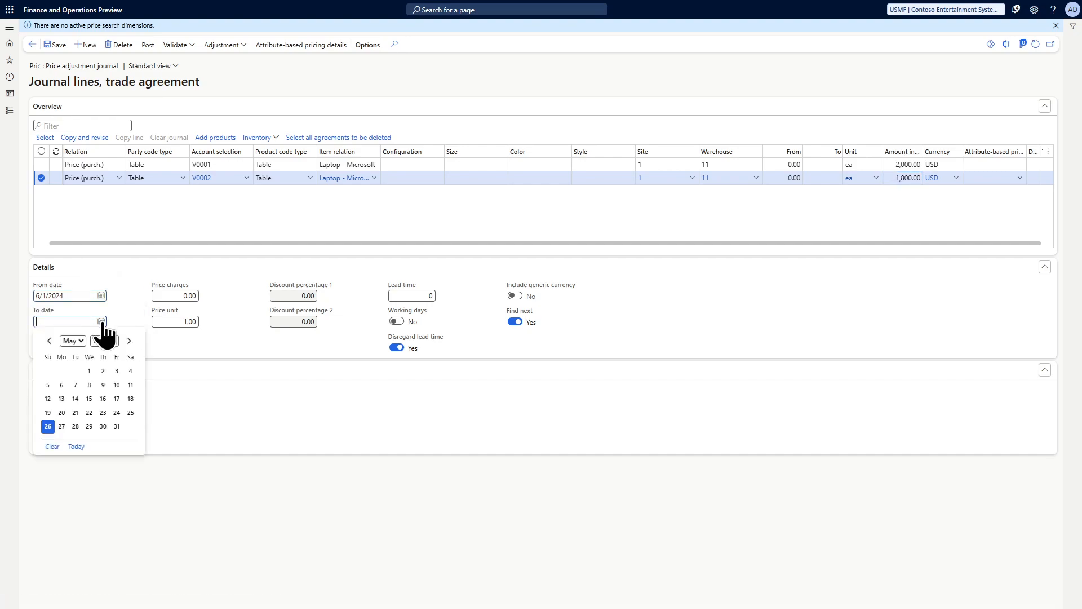
{"action": "left_click", "coordinate": [129, 341]}
{"action": "left_click", "coordinate": [47, 440]}
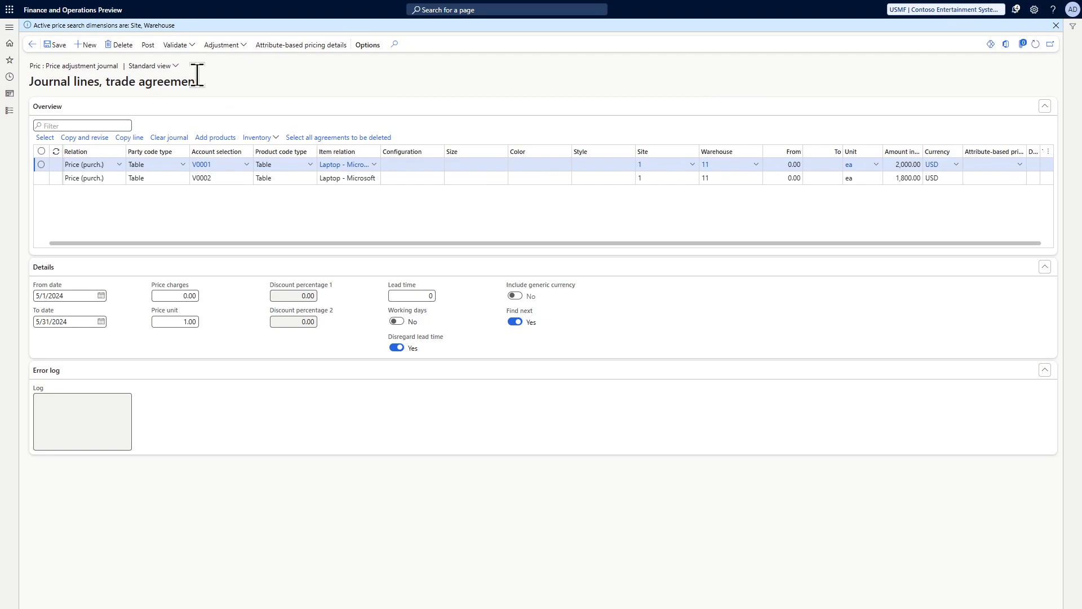
Validate all lines of the trade agreement journal and post the journal
{"action": "left_click", "coordinate": [192, 47]}
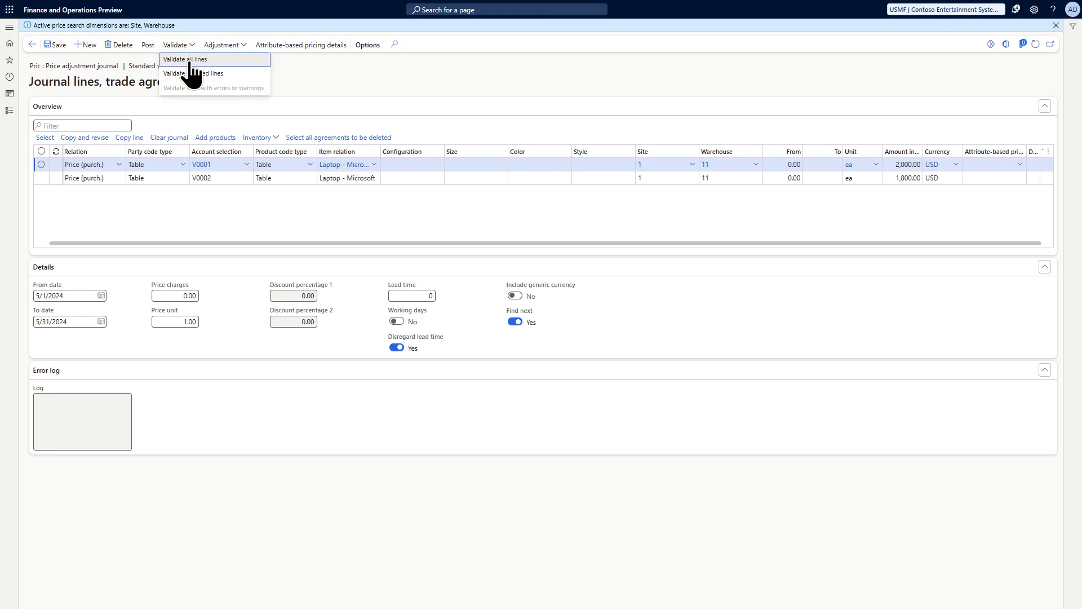
{"action": "left_click", "coordinate": [194, 61]}
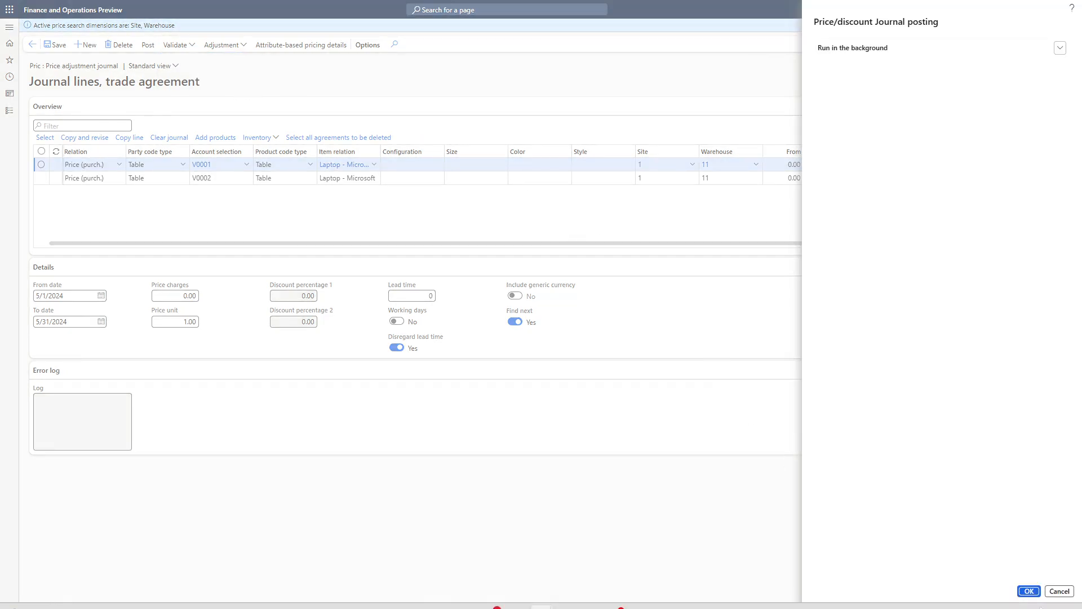
{"action": "left_click", "coordinate": [1029, 591]}
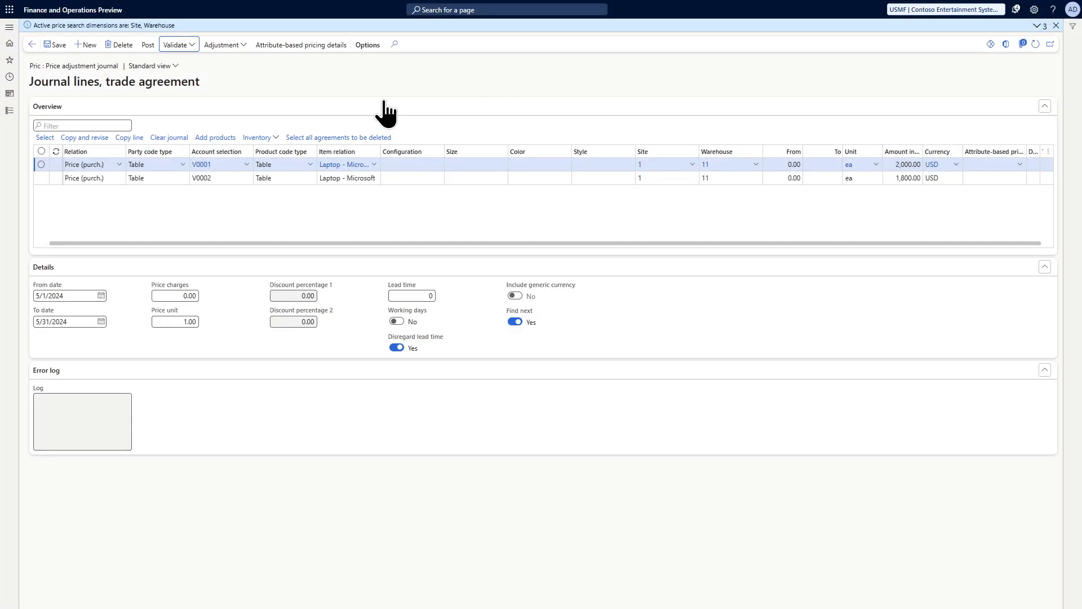
{"action": "left_click", "coordinate": [1037, 25]}
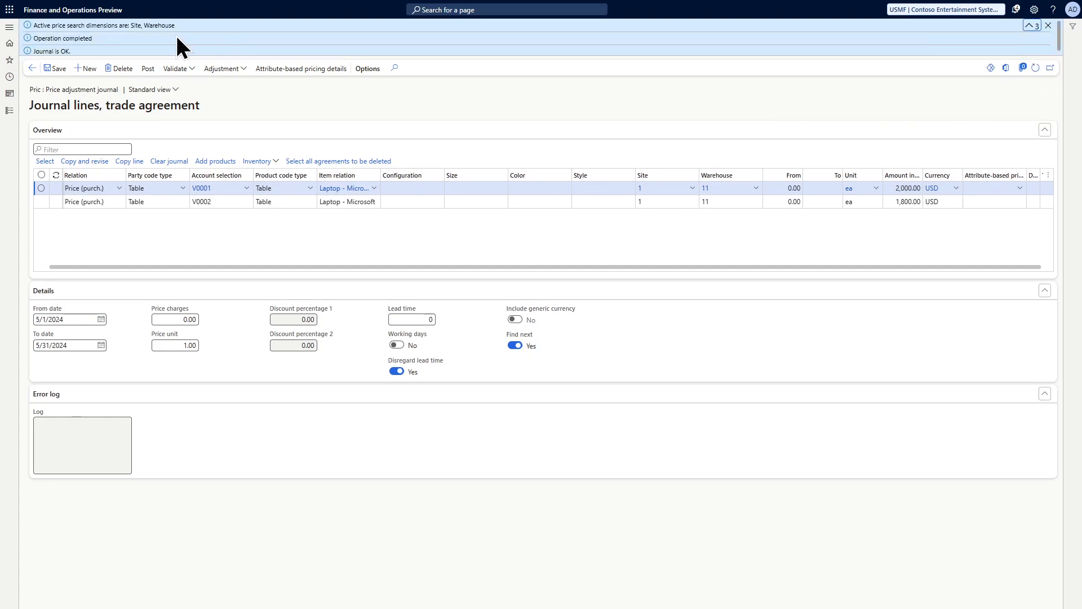
{"action": "left_click", "coordinate": [246, 107]}
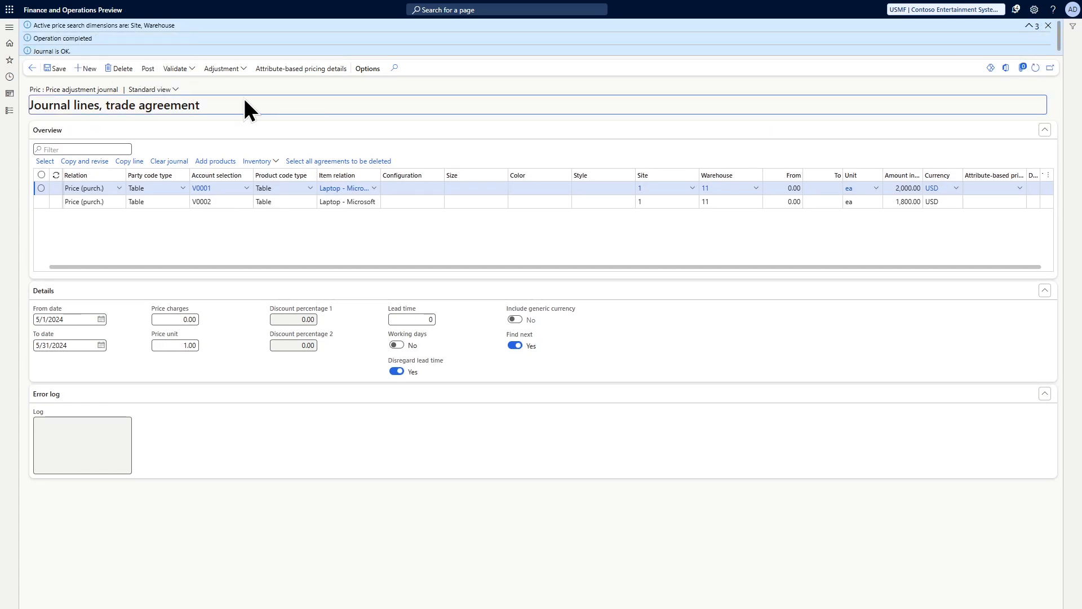
{"action": "left_click", "coordinate": [148, 69]}
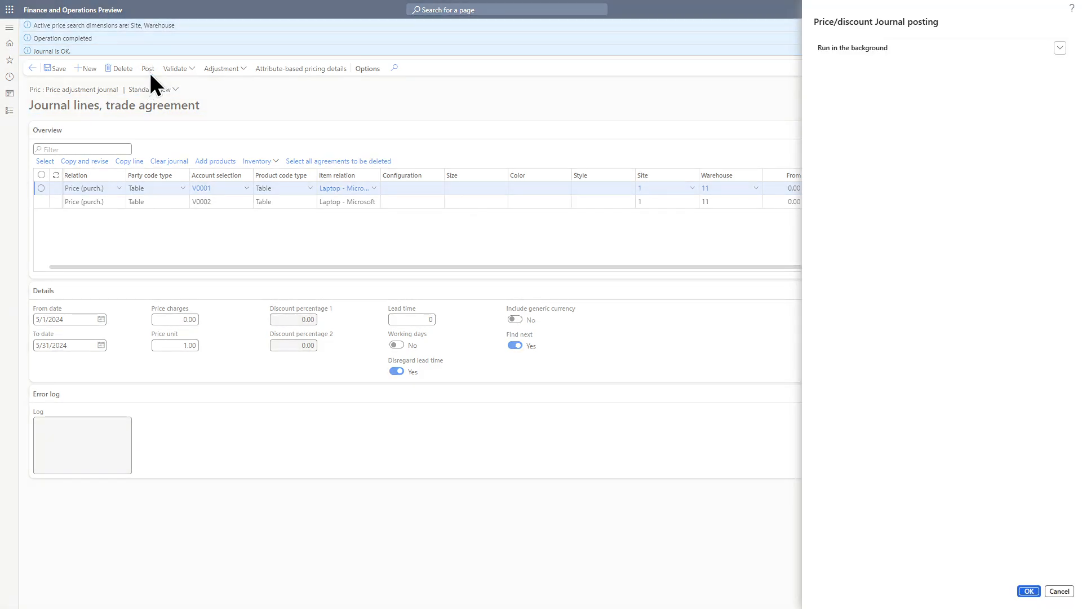
{"action": "left_click", "coordinate": [1029, 592]}
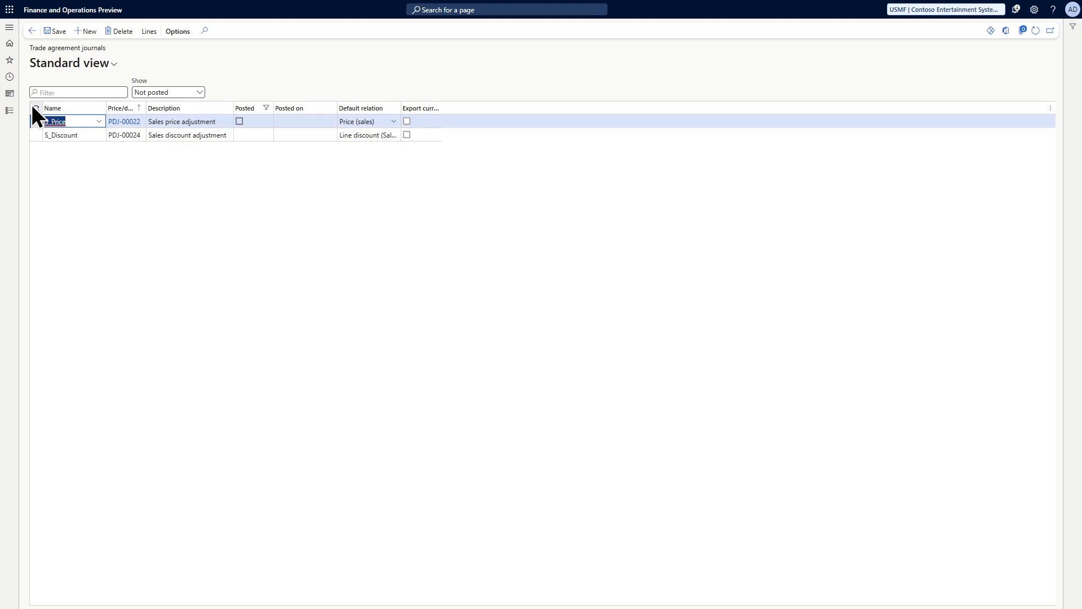
Create a purchase order for Vendor 1 from the all purchase orders list, keeping the default site, warehouse and dates
{"action": "left_click", "coordinate": [9, 27]}
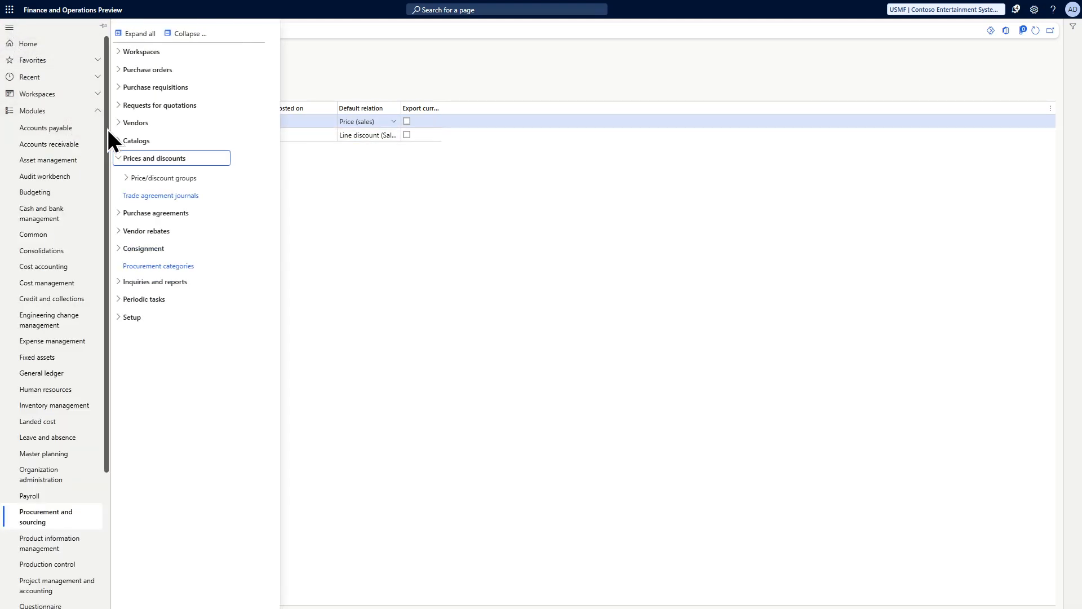
{"action": "left_click", "coordinate": [148, 69]}
{"action": "left_click", "coordinate": [148, 88]}
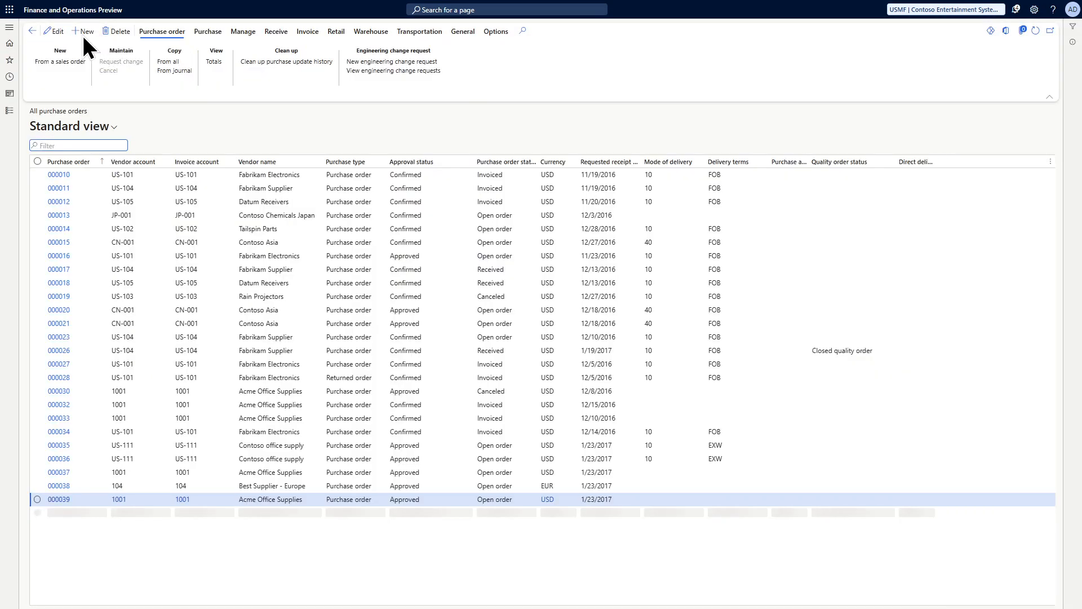
{"action": "left_click", "coordinate": [86, 34]}
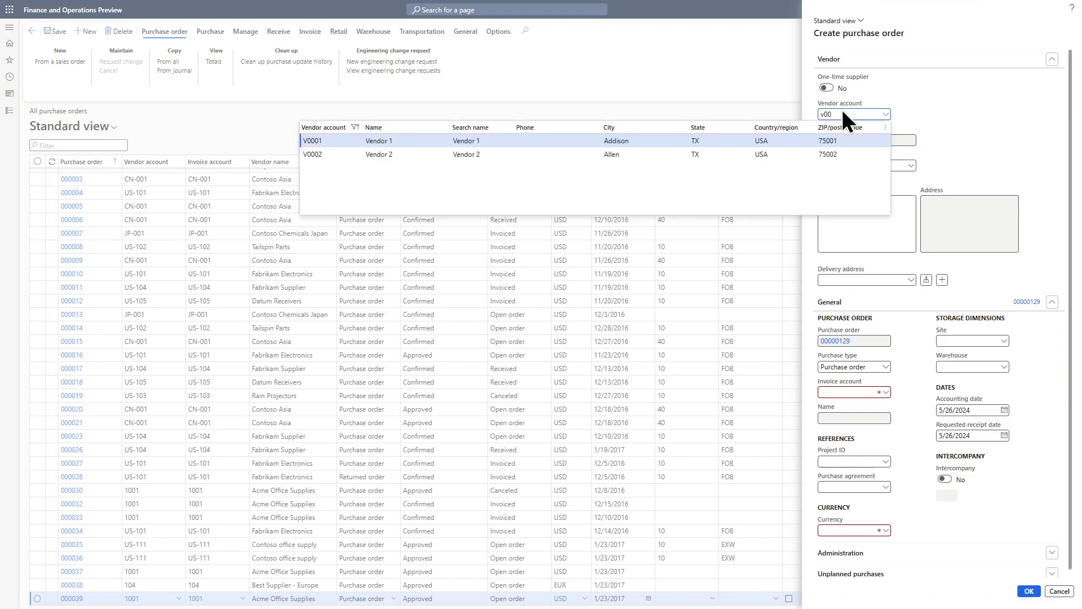
{"action": "type", "text": "1"}
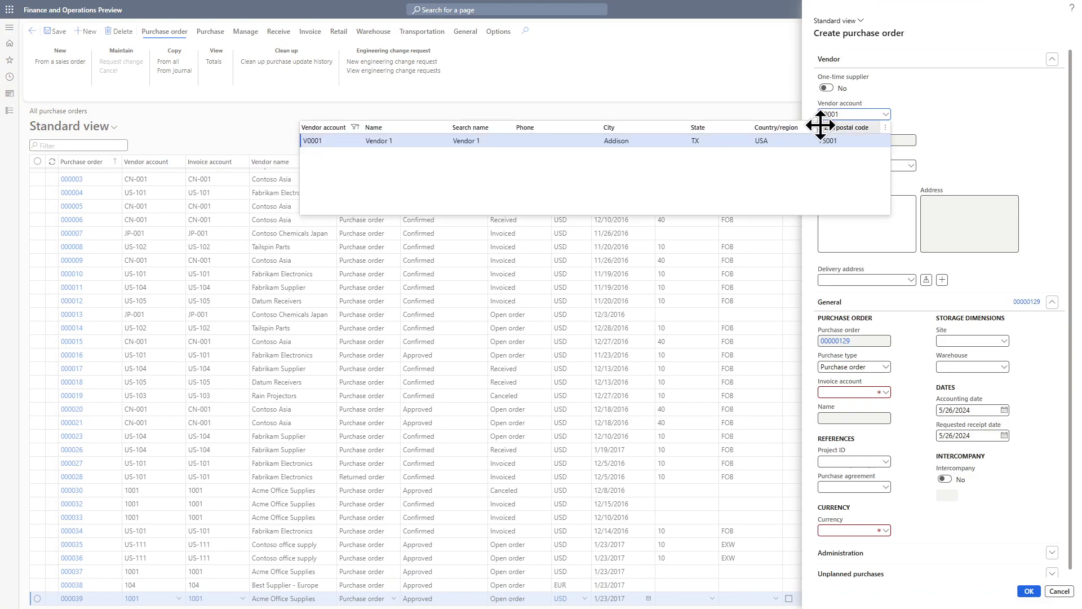
{"action": "left_click", "coordinate": [806, 137]}
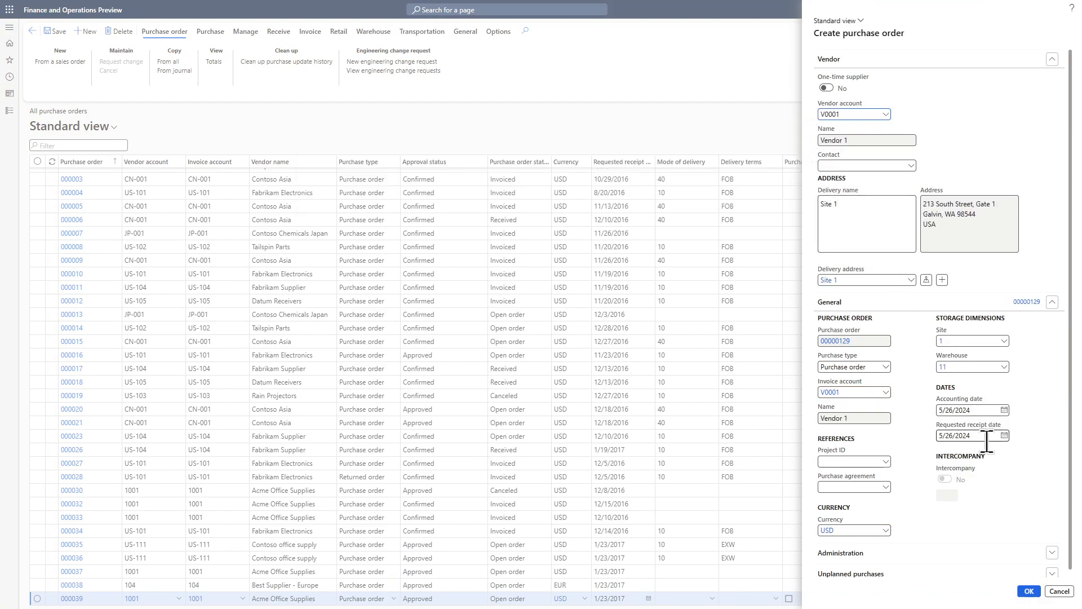
{"action": "left_click", "coordinate": [1029, 590]}
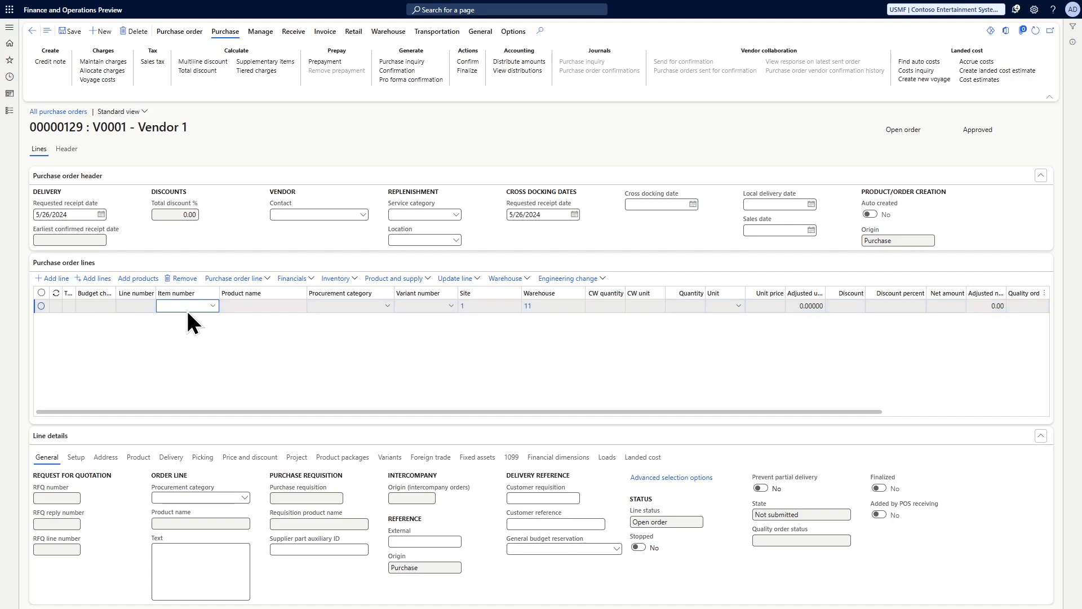
Assign the item Laptop - Microsoft to the first line of the Vendor 1 purchase order
{"action": "left_click", "coordinate": [188, 306]}
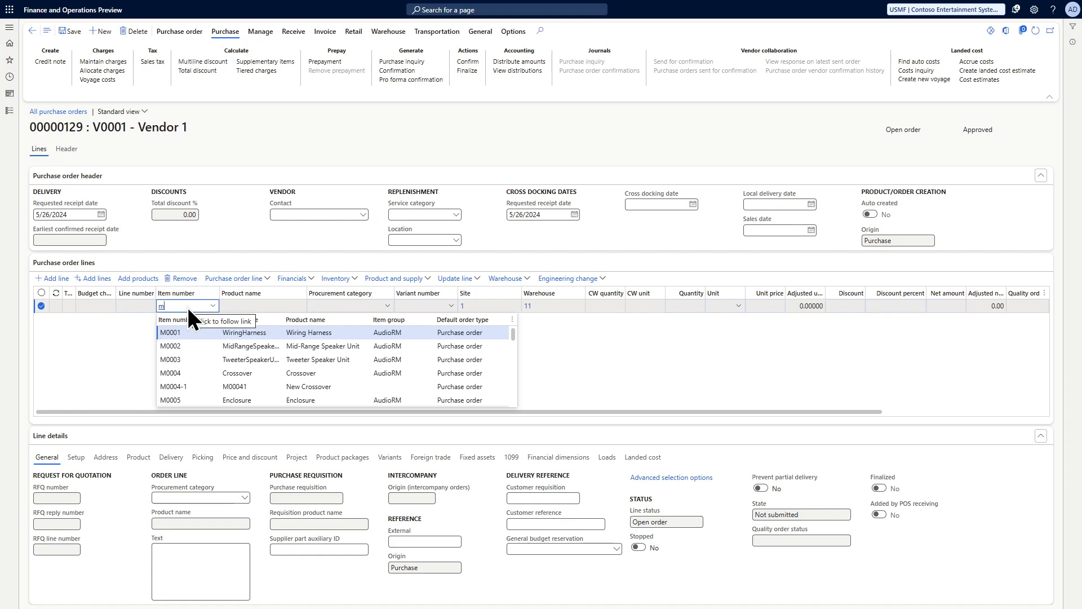
{"action": "key", "text": "BackSpace"}
{"action": "type", "text": "lap"}
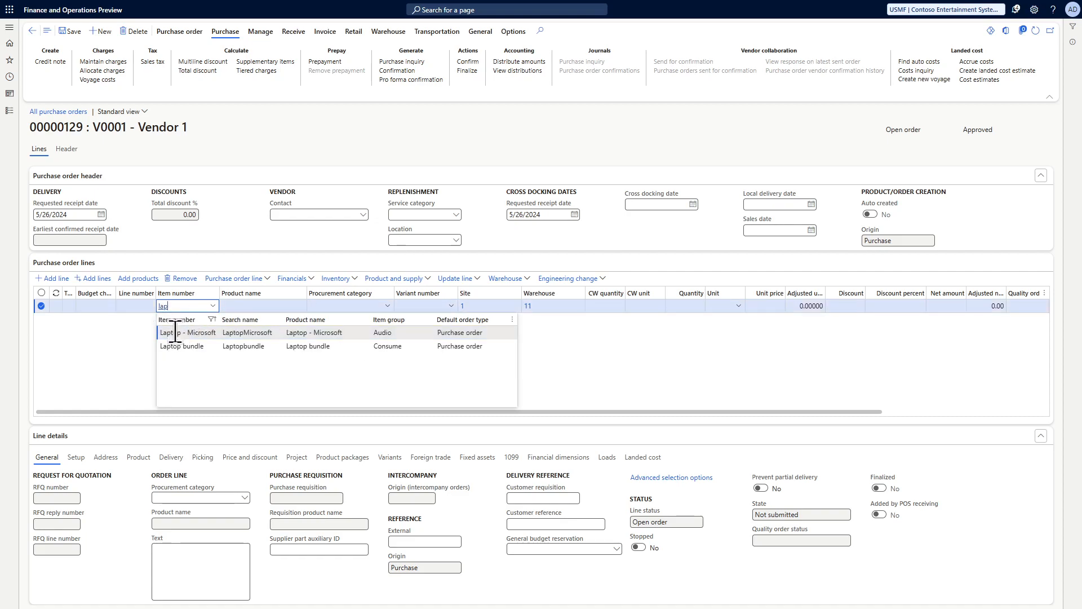
{"action": "left_click", "coordinate": [175, 332]}
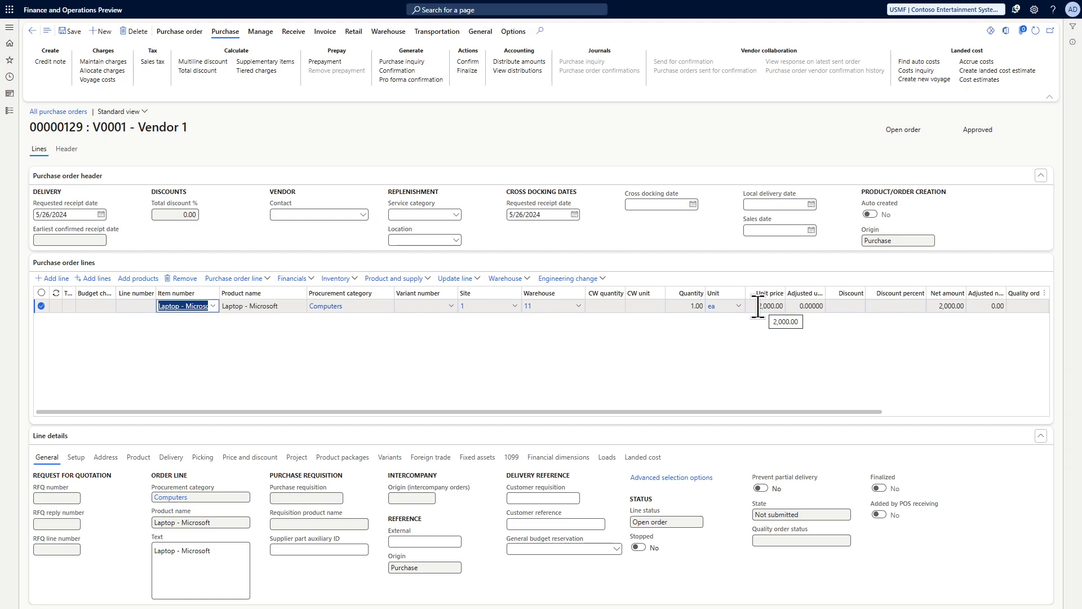
{"action": "left_click", "coordinate": [401, 336]}
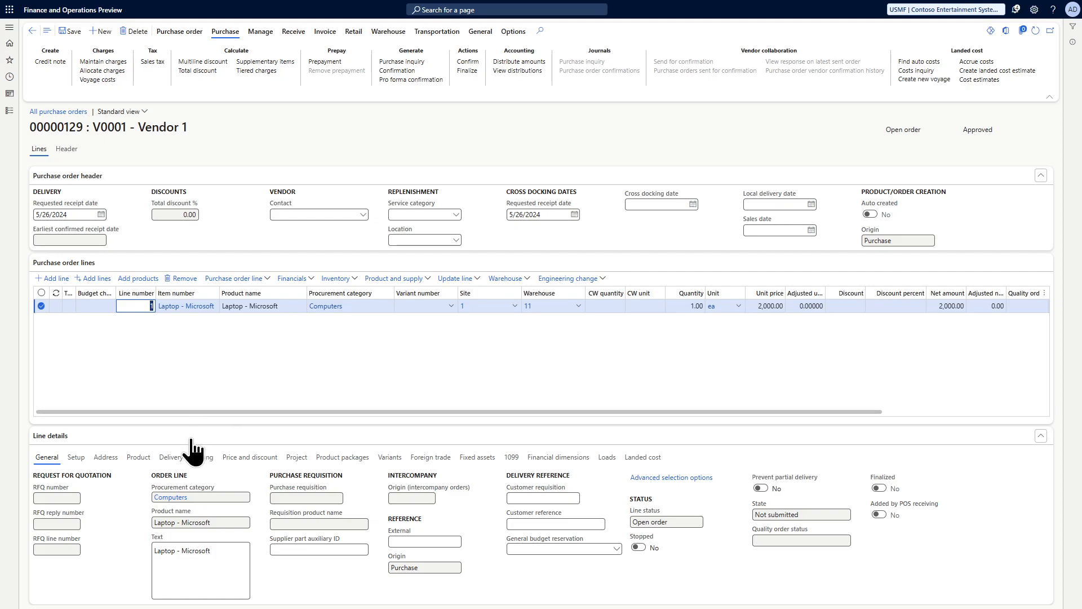
Set the laptop line's requested receipt date to 7/10/2024 and its unit price to 2,000
{"action": "left_click", "coordinate": [172, 459]}
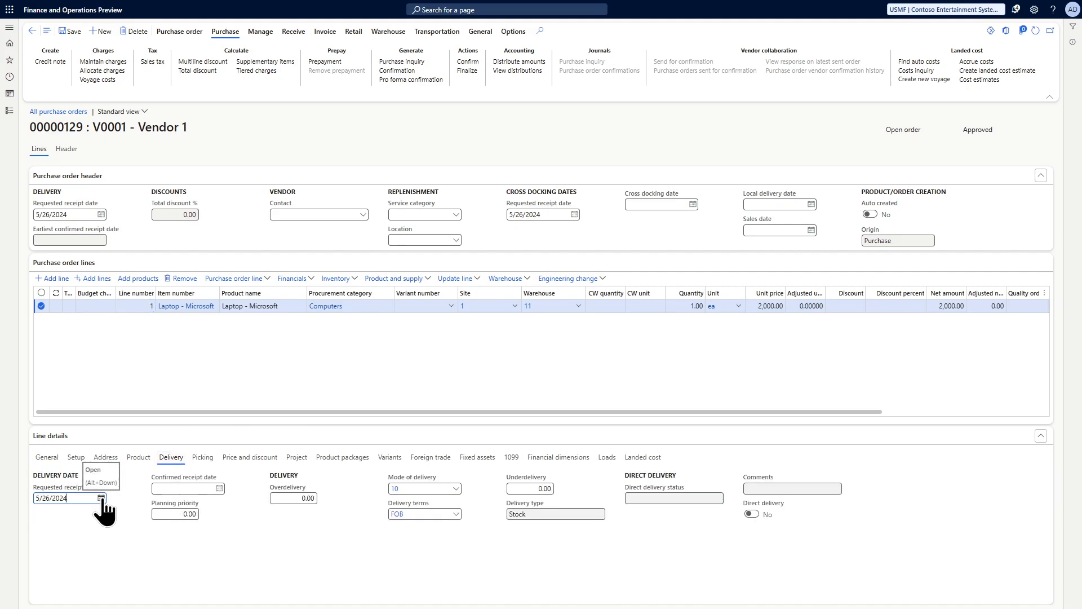
{"action": "left_click", "coordinate": [102, 497]}
{"action": "left_click", "coordinate": [130, 380]}
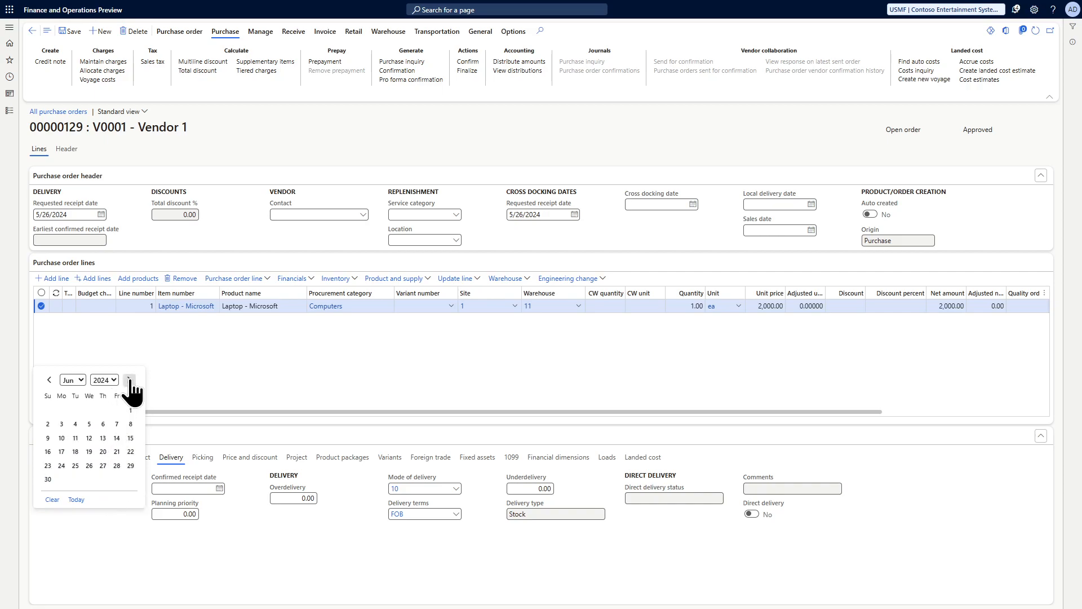
{"action": "left_click", "coordinate": [129, 380]}
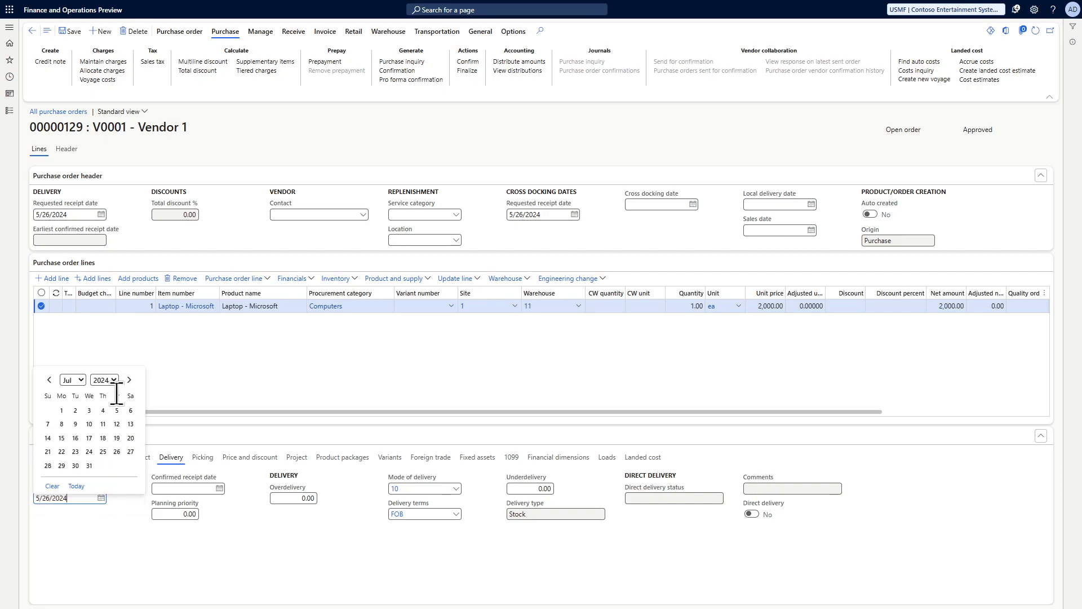
{"action": "left_click", "coordinate": [89, 424]}
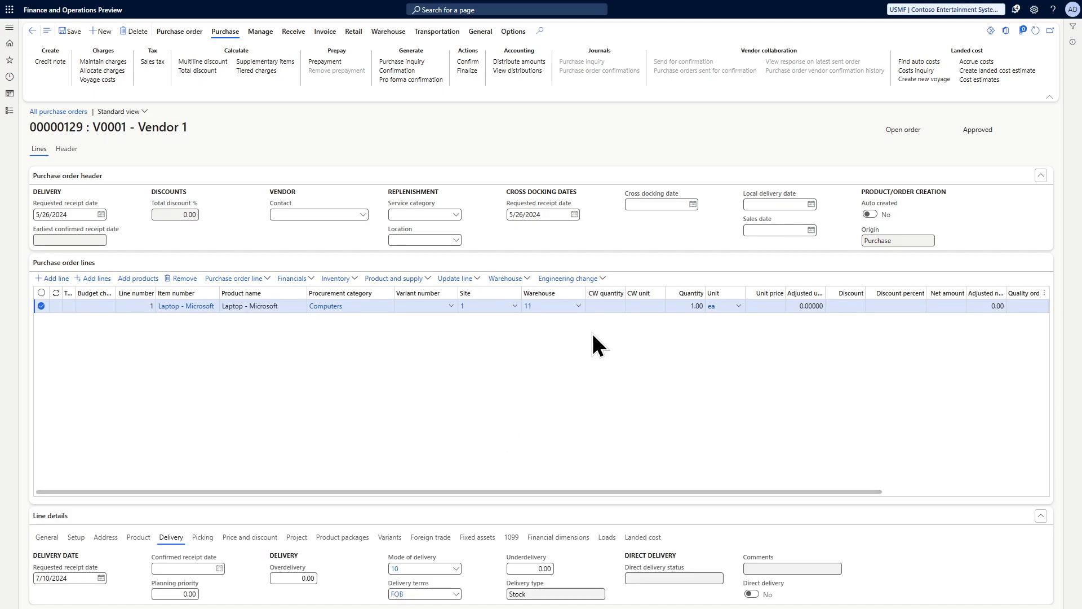
{"action": "left_click", "coordinate": [757, 305]}
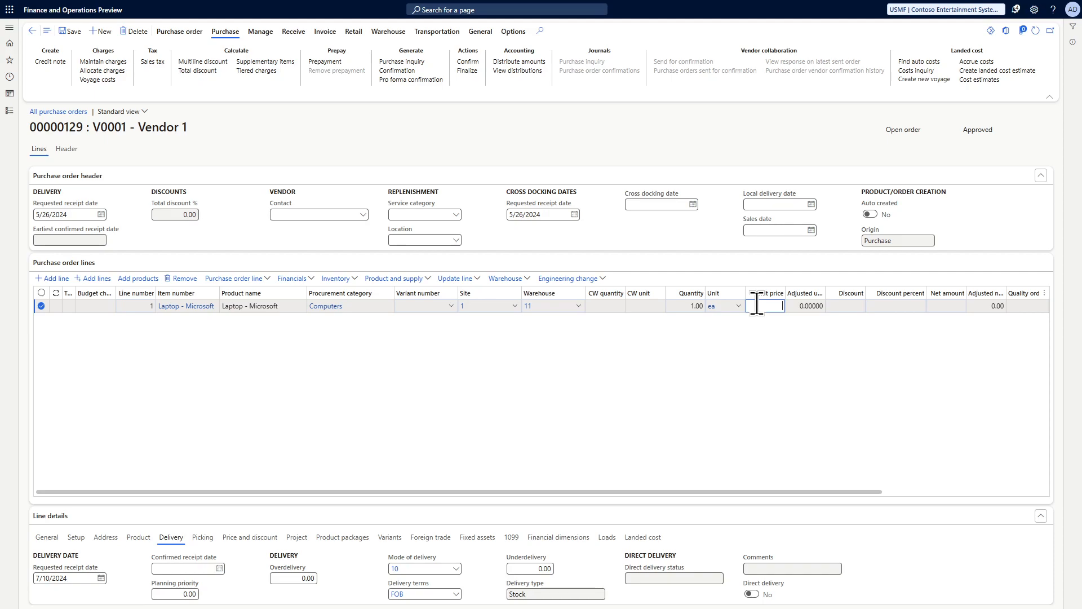
{"action": "type", "text": "000"}
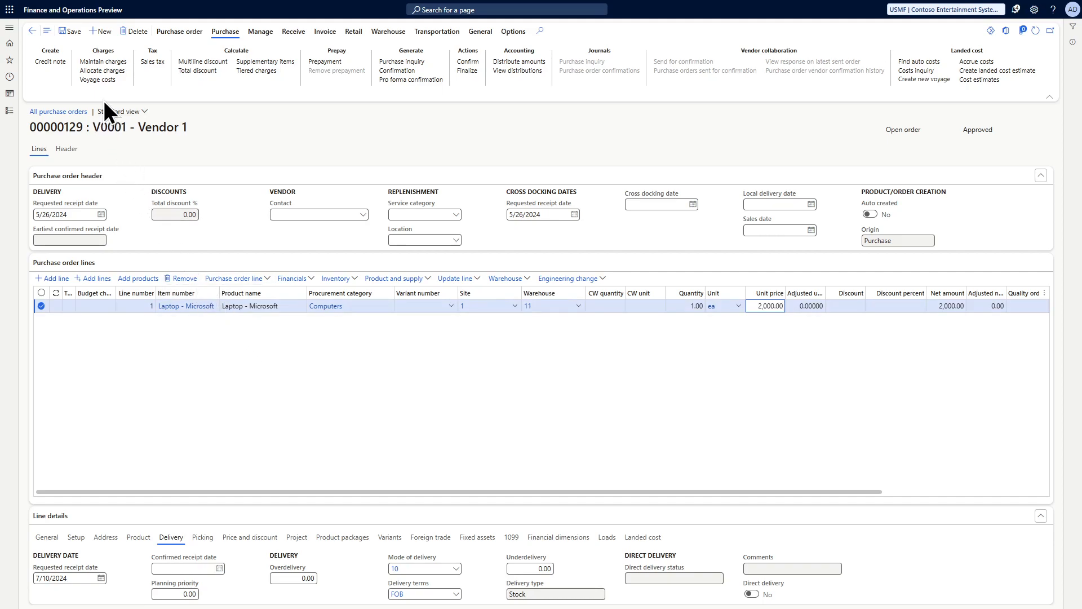
Open the purchase order's header charges and examine the posting setup of the FEE charges code
{"action": "left_click", "coordinate": [105, 64]}
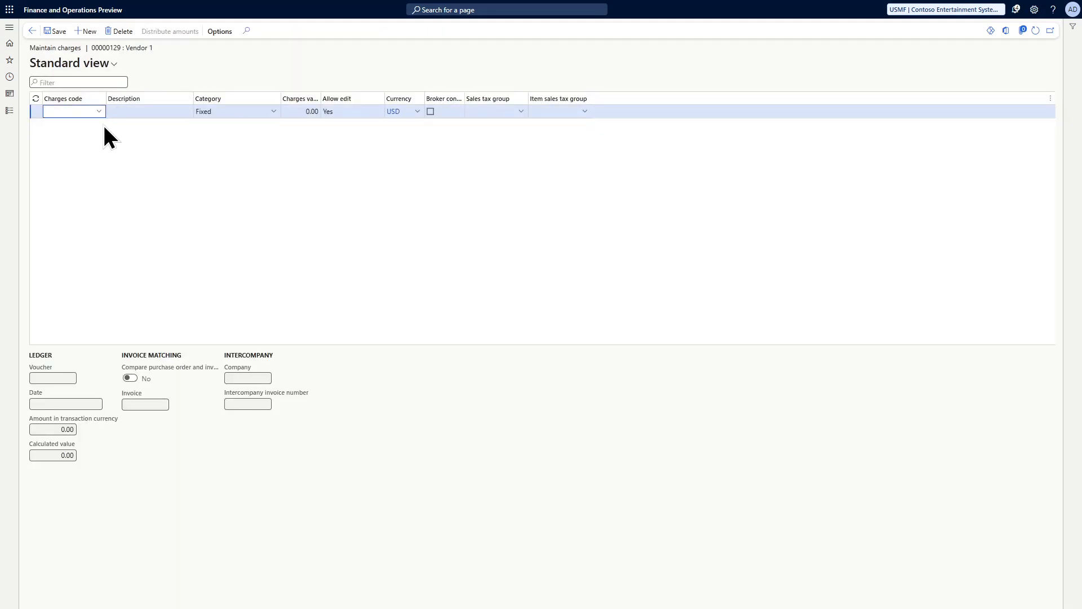
{"action": "left_click", "coordinate": [99, 111]}
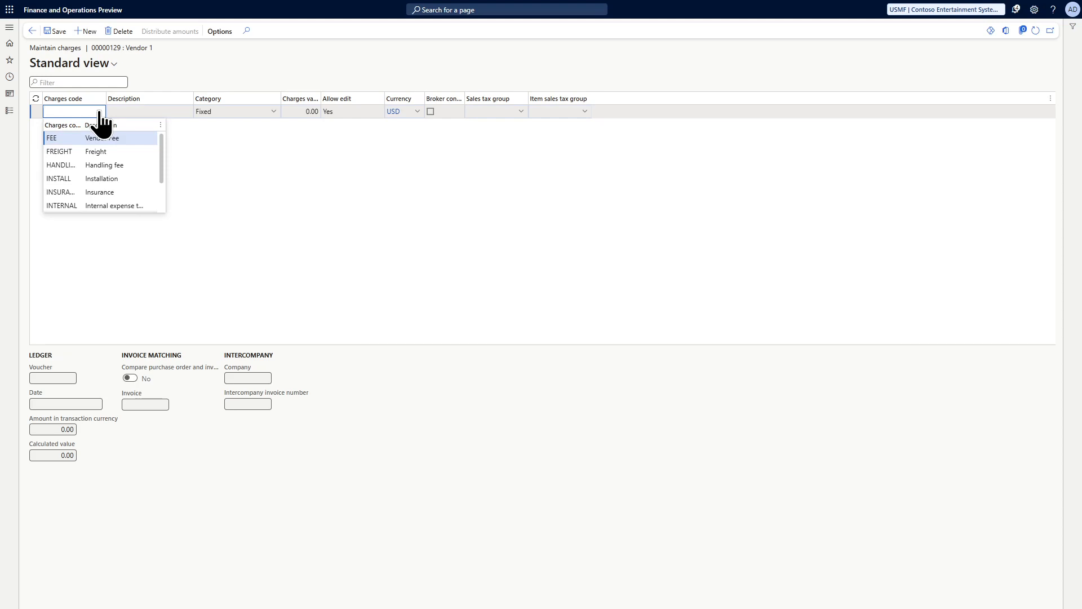
{"action": "right_click", "coordinate": [102, 120]}
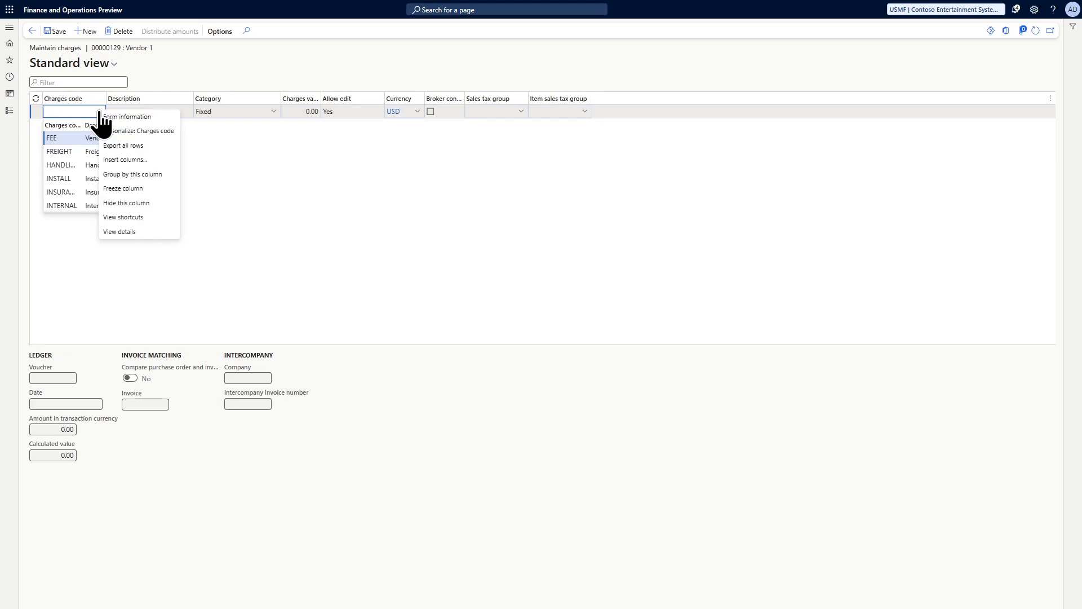
{"action": "left_click", "coordinate": [118, 232]}
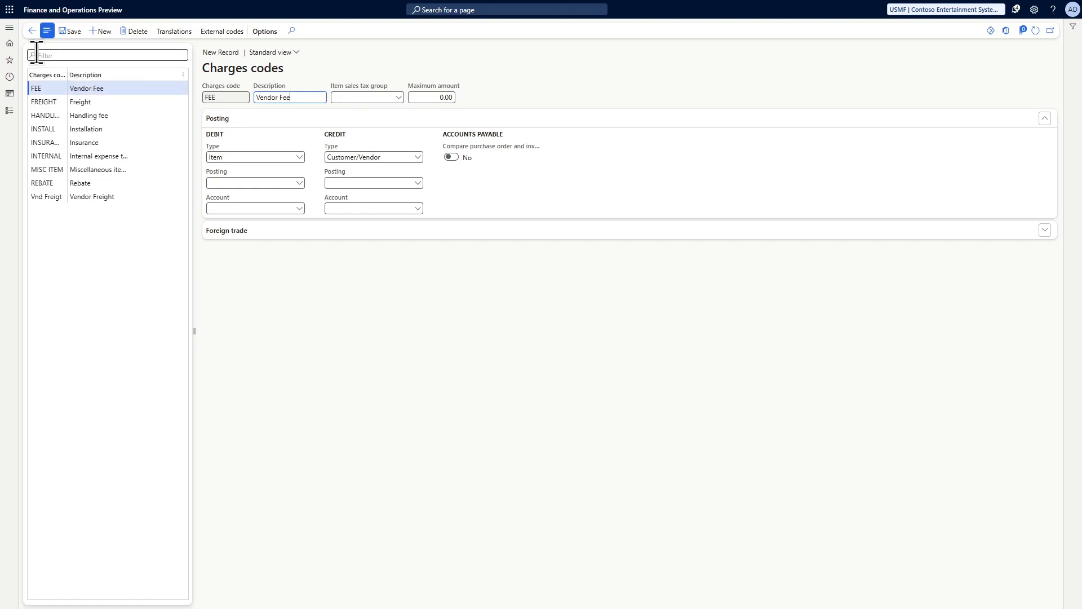
{"action": "left_click", "coordinate": [32, 31]}
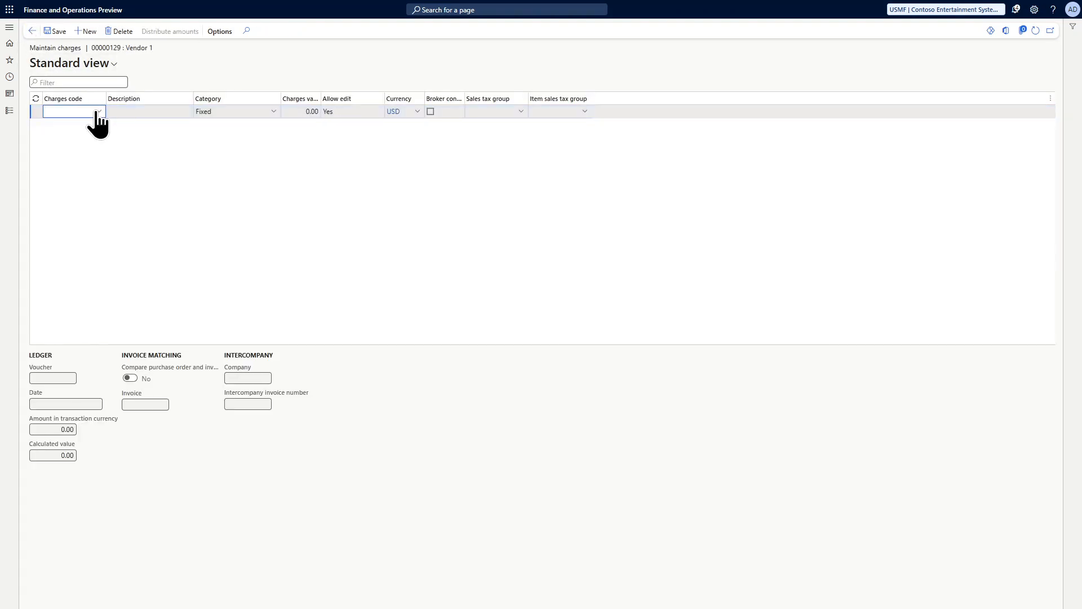
Define the order's charge with charges code FEE, category Percent and a charges value of 10
{"action": "left_click", "coordinate": [98, 112]}
{"action": "left_click", "coordinate": [83, 140]}
{"action": "left_click", "coordinate": [222, 124]}
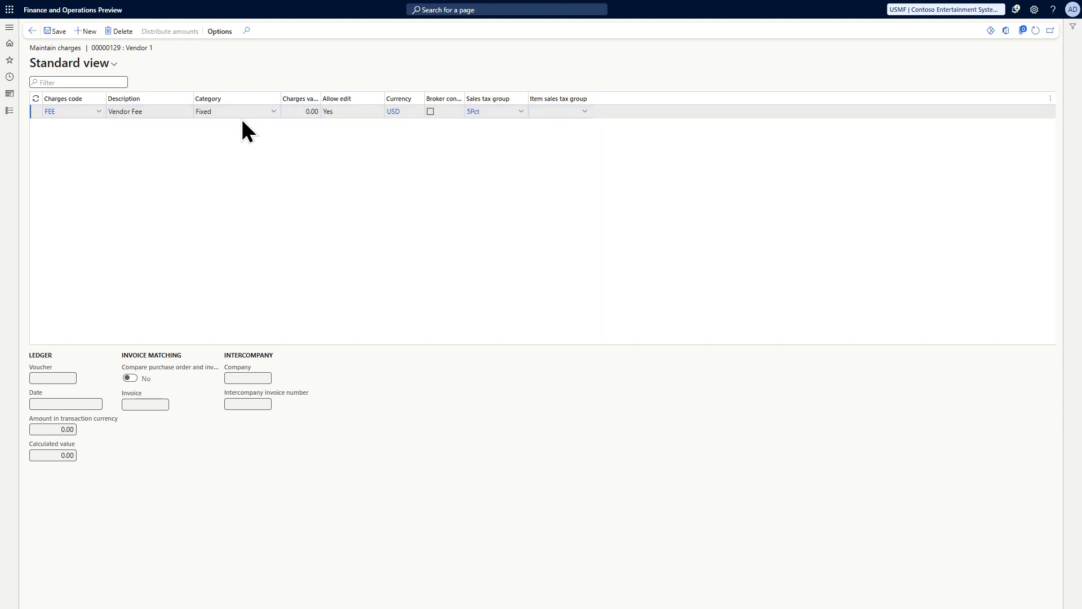
{"action": "left_click", "coordinate": [271, 114]}
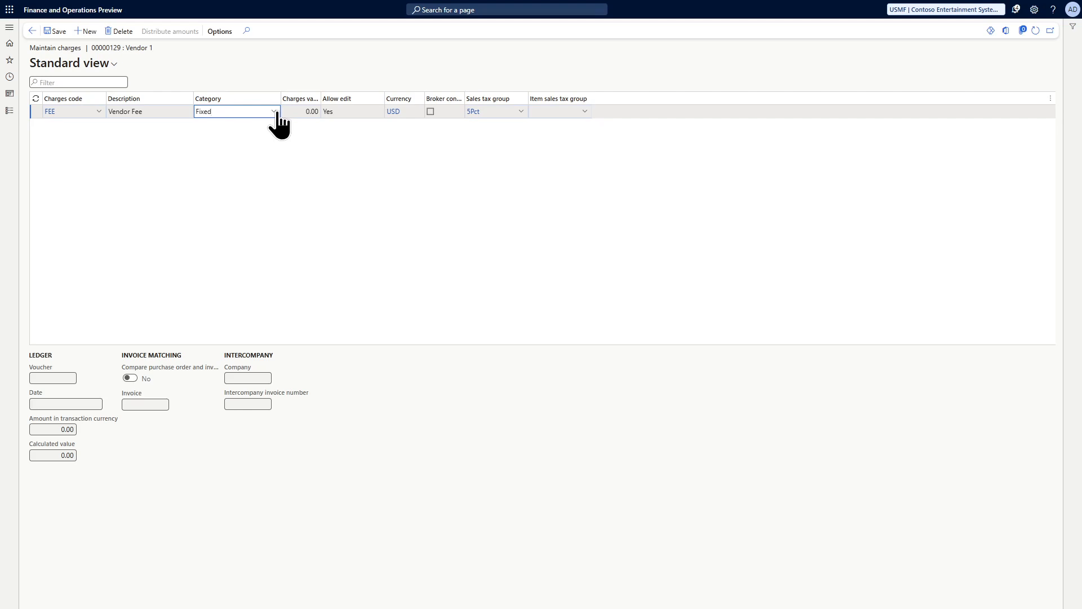
{"action": "left_click", "coordinate": [276, 112]}
{"action": "left_click", "coordinate": [221, 169]}
{"action": "left_click", "coordinate": [301, 112]}
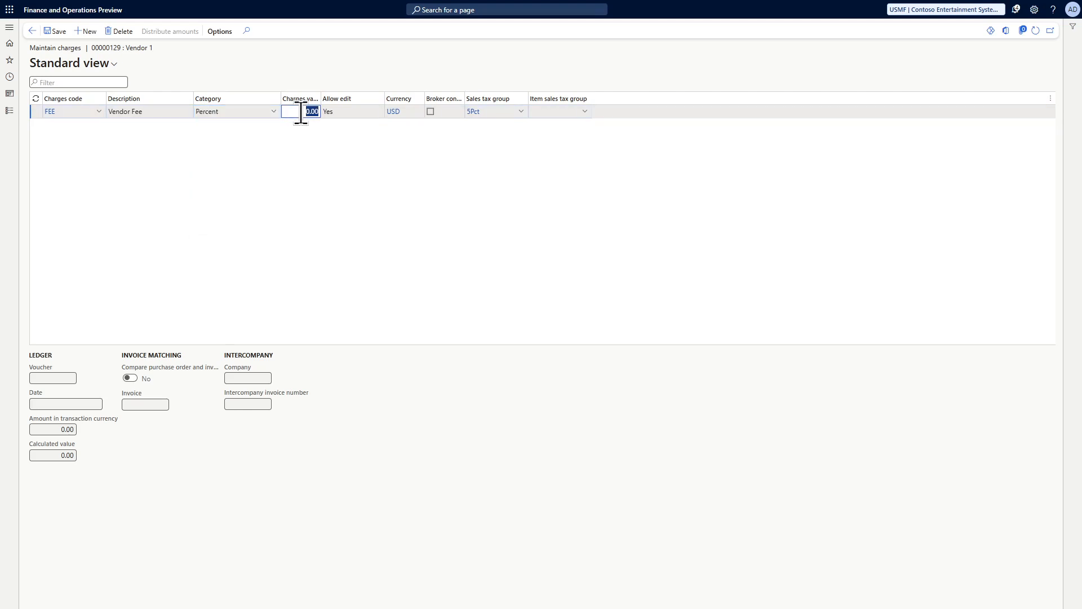
{"action": "type", "text": "10"}
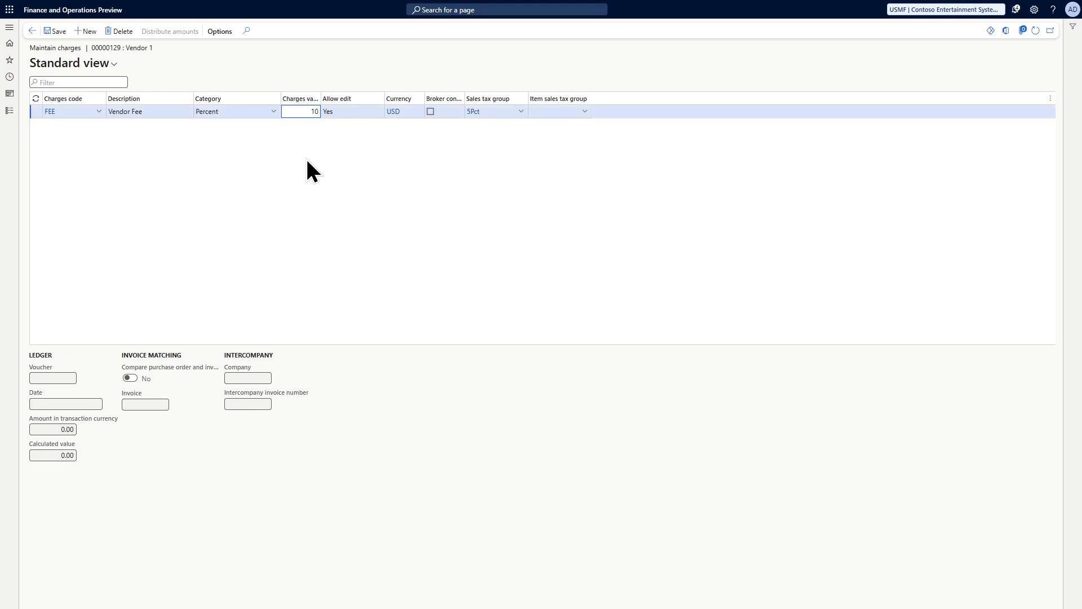
Clear the sales tax group on the FEE charge, save it and return to the purchase order
{"action": "left_click", "coordinate": [493, 113]}
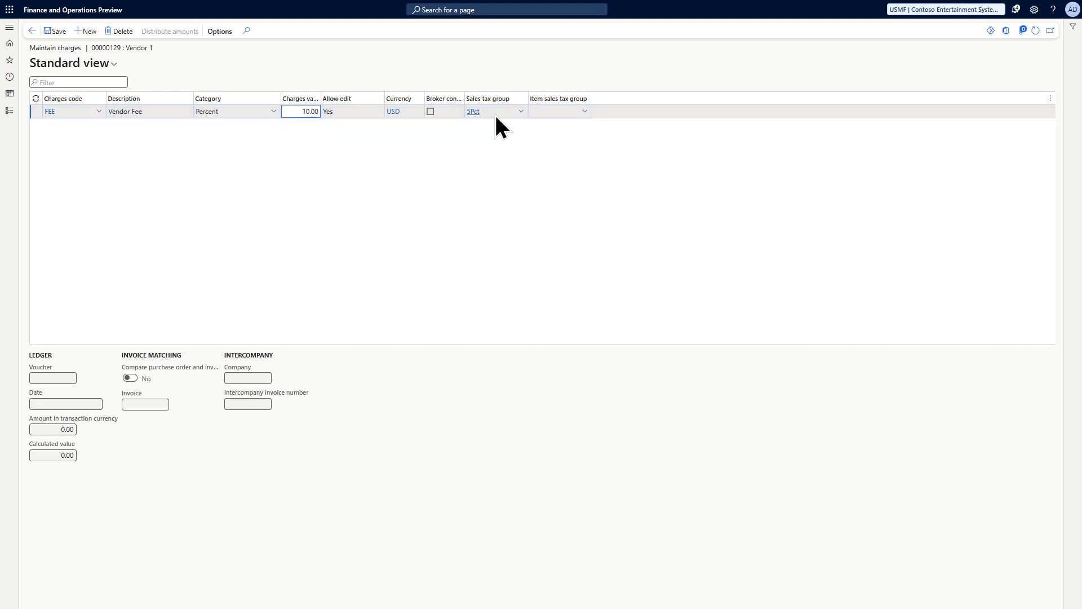
{"action": "key", "text": "Delete"}
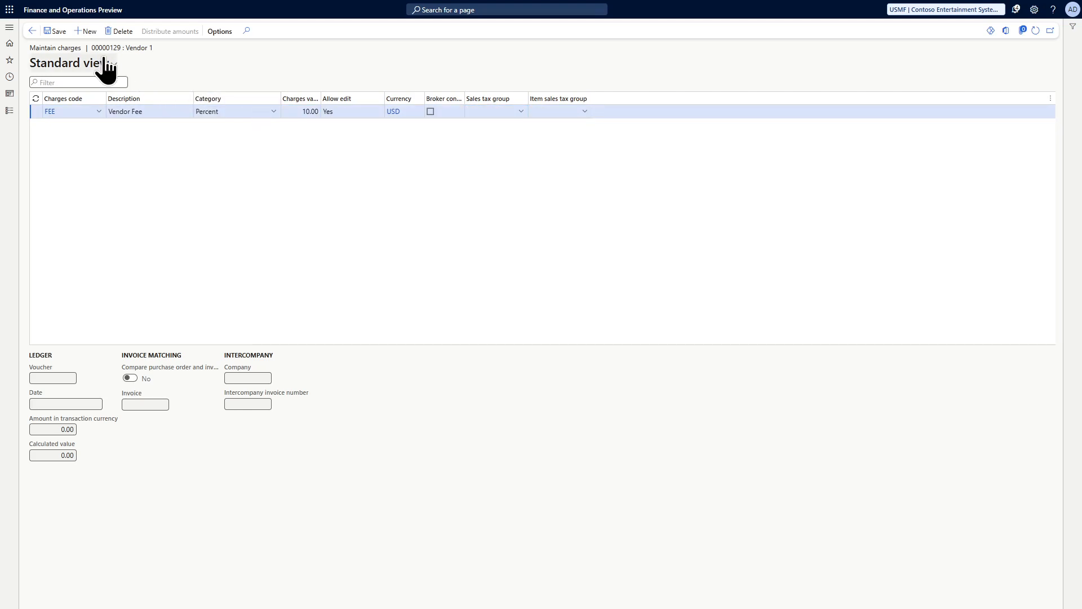
{"action": "left_click", "coordinate": [47, 31]}
{"action": "left_click", "coordinate": [31, 32]}
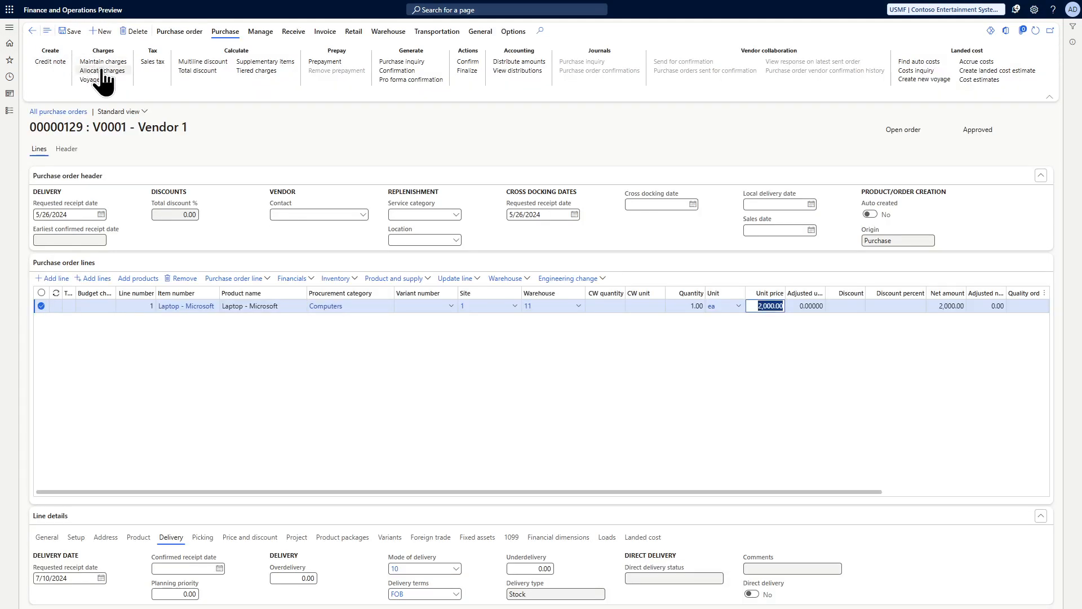
Allocate the order's header charges to all lines by net amount, check the laptop line's charges and return to the order
{"action": "left_click", "coordinate": [102, 71]}
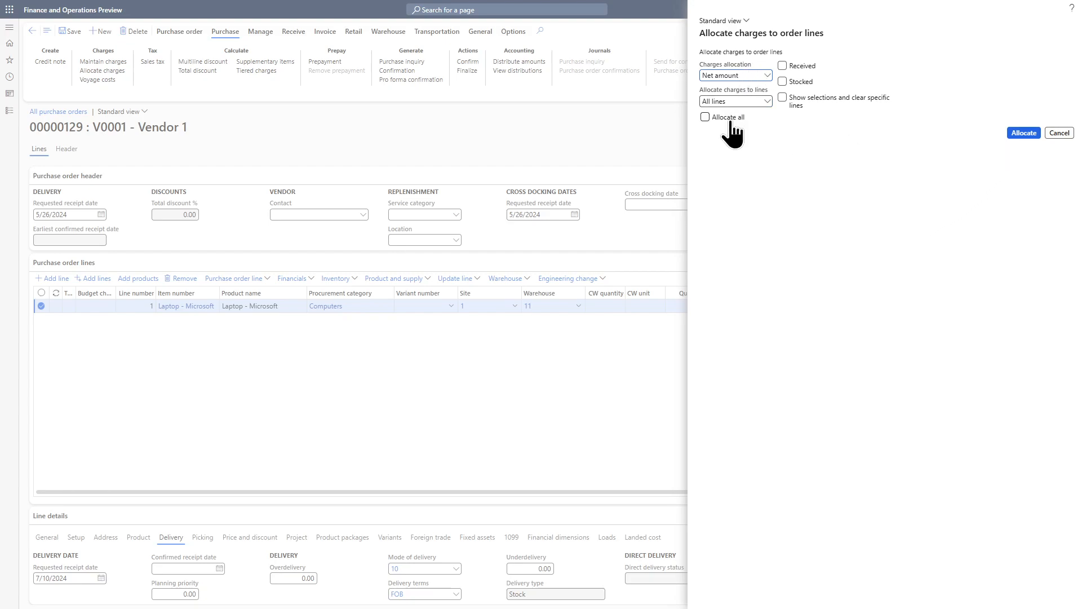
{"action": "left_click", "coordinate": [1022, 133]}
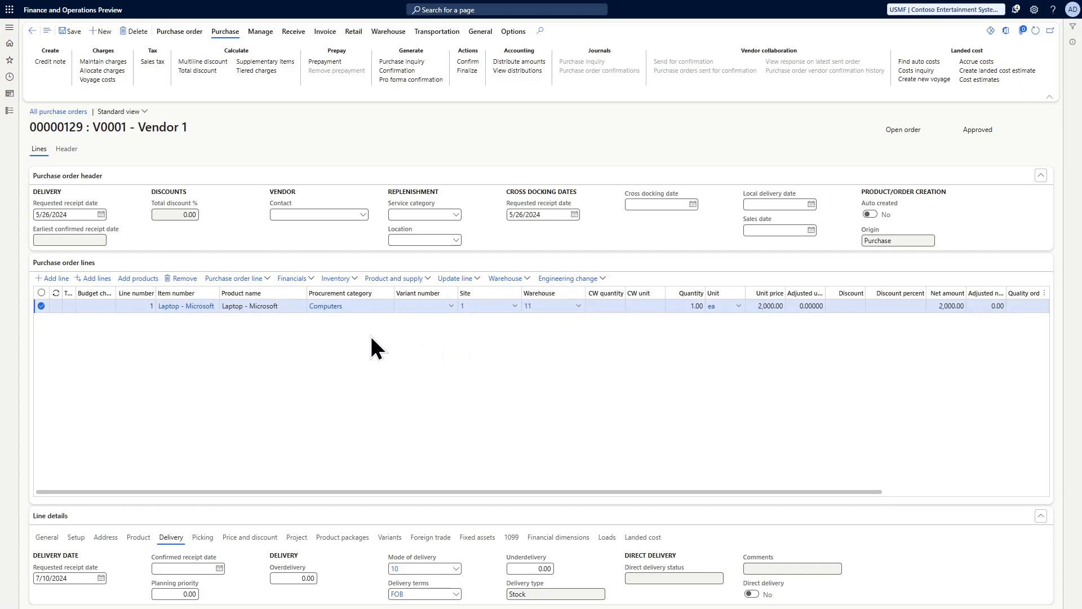
{"action": "left_click", "coordinate": [293, 281]}
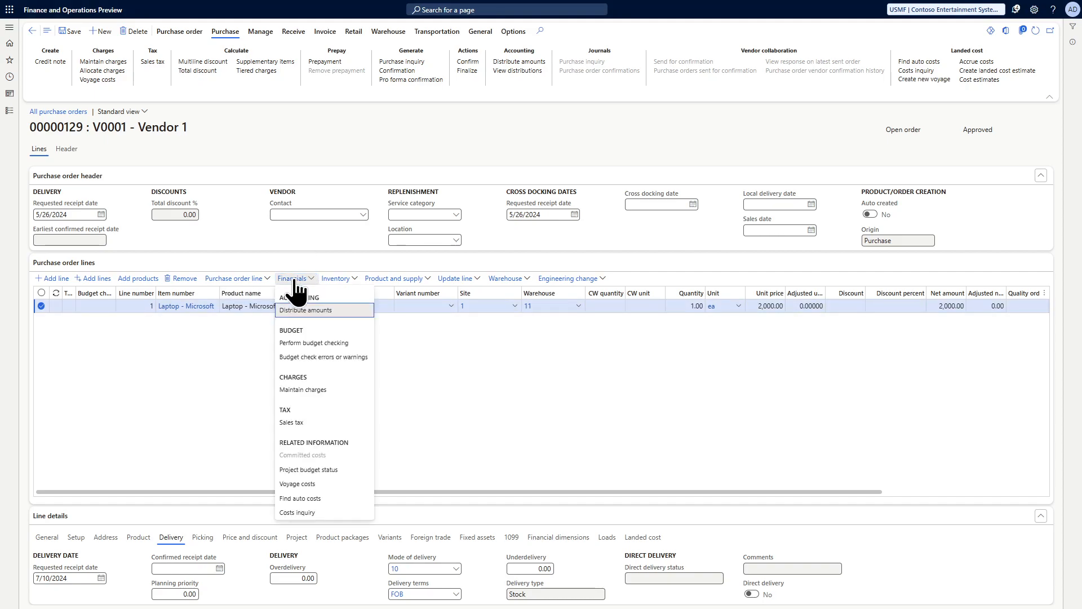
{"action": "left_click", "coordinate": [292, 389]}
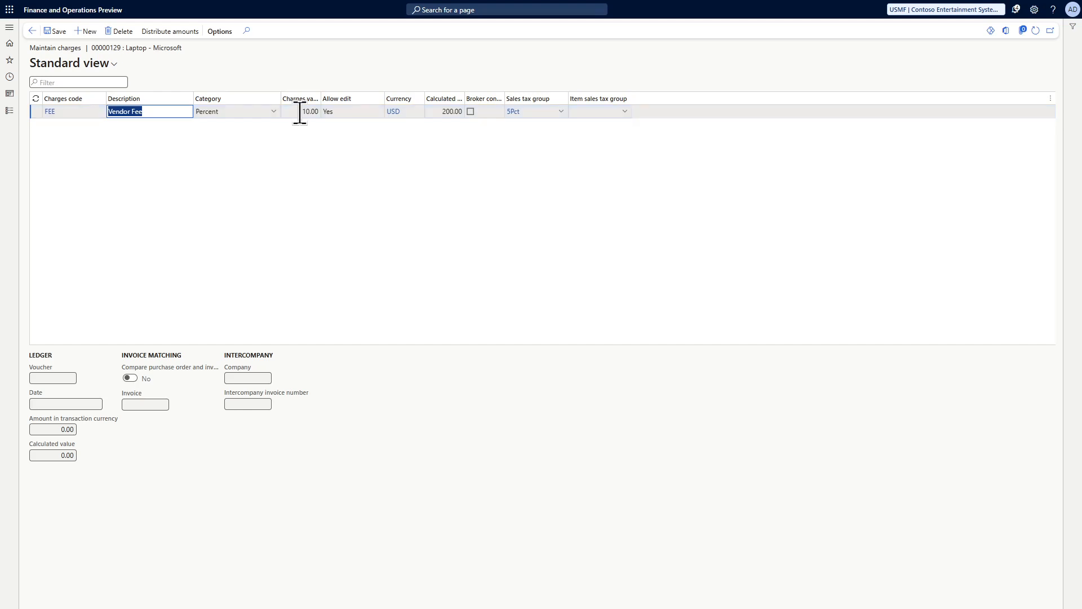
{"action": "left_click_drag", "start_coordinate": [463, 99], "coordinate": [506, 99]}
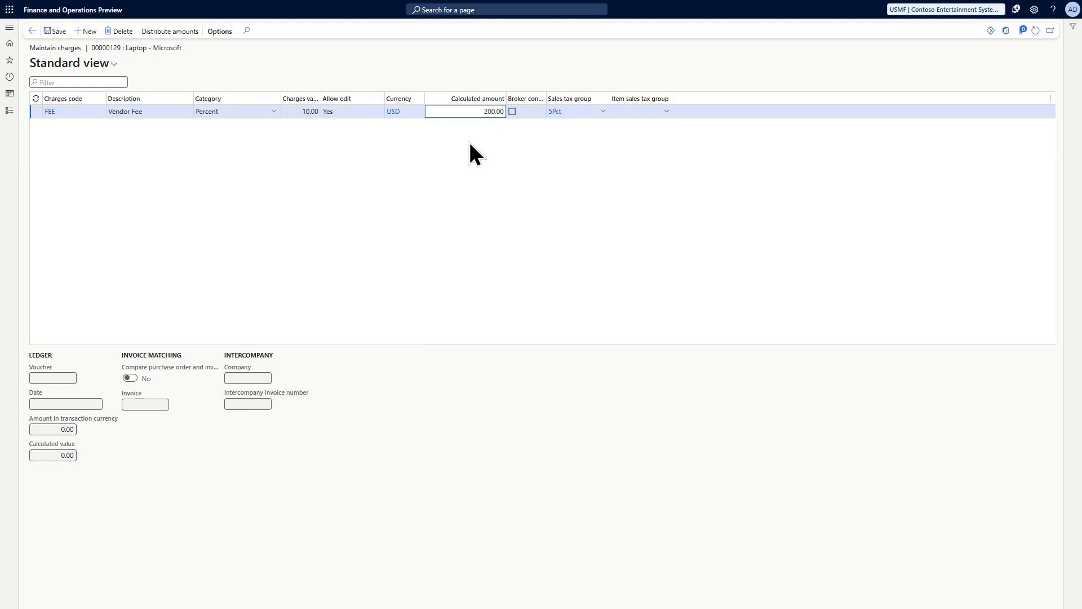
{"action": "left_click", "coordinate": [55, 32]}
{"action": "left_click", "coordinate": [35, 32]}
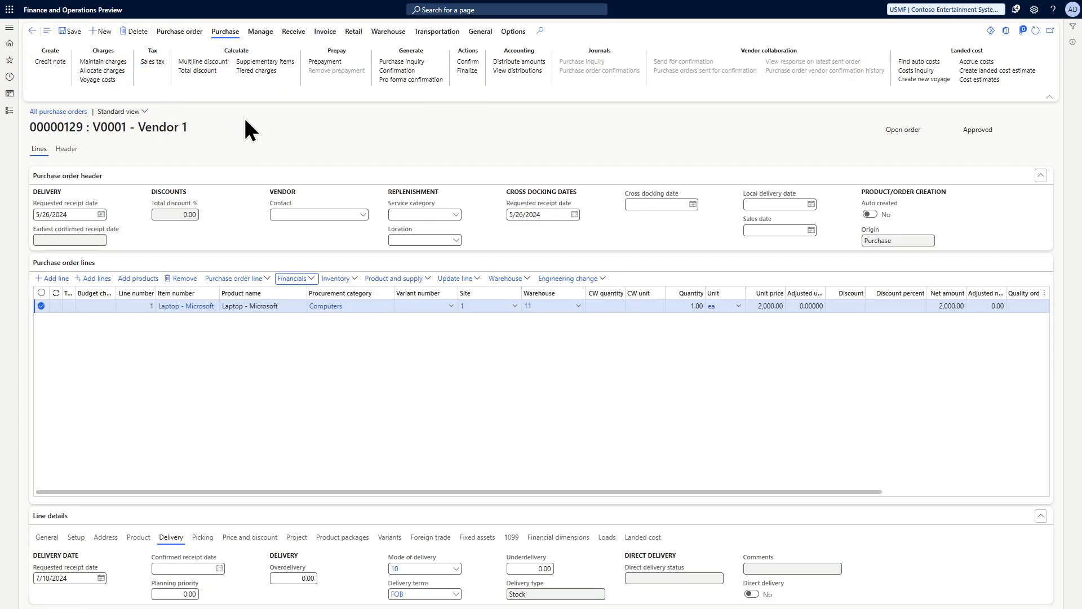
Review the purchase order's totals for the ordered quantity, including charges and total amount
{"action": "left_click", "coordinate": [182, 33]}
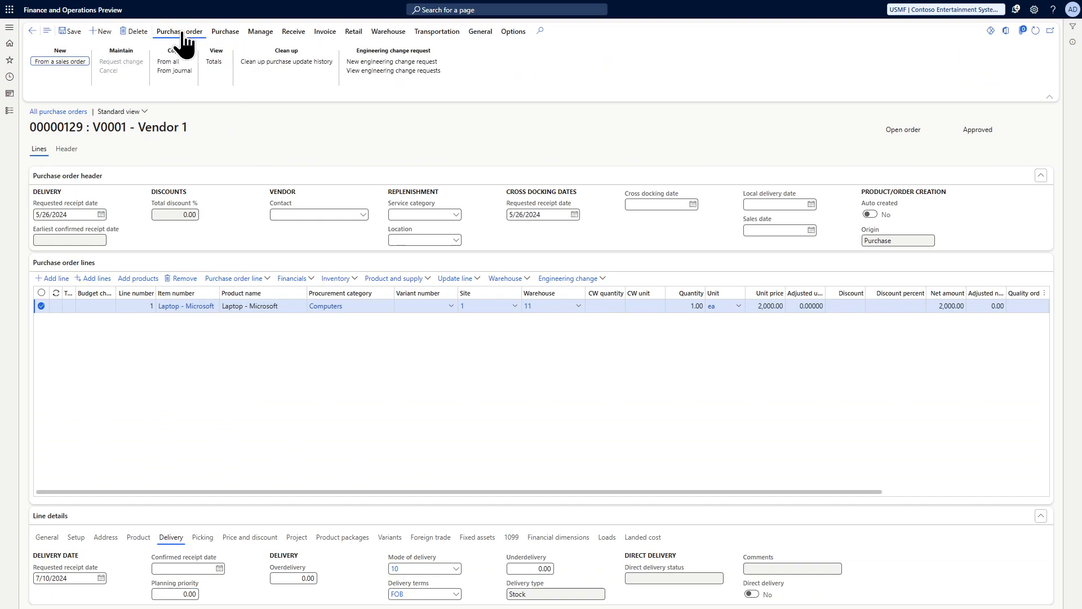
{"action": "left_click", "coordinate": [214, 62]}
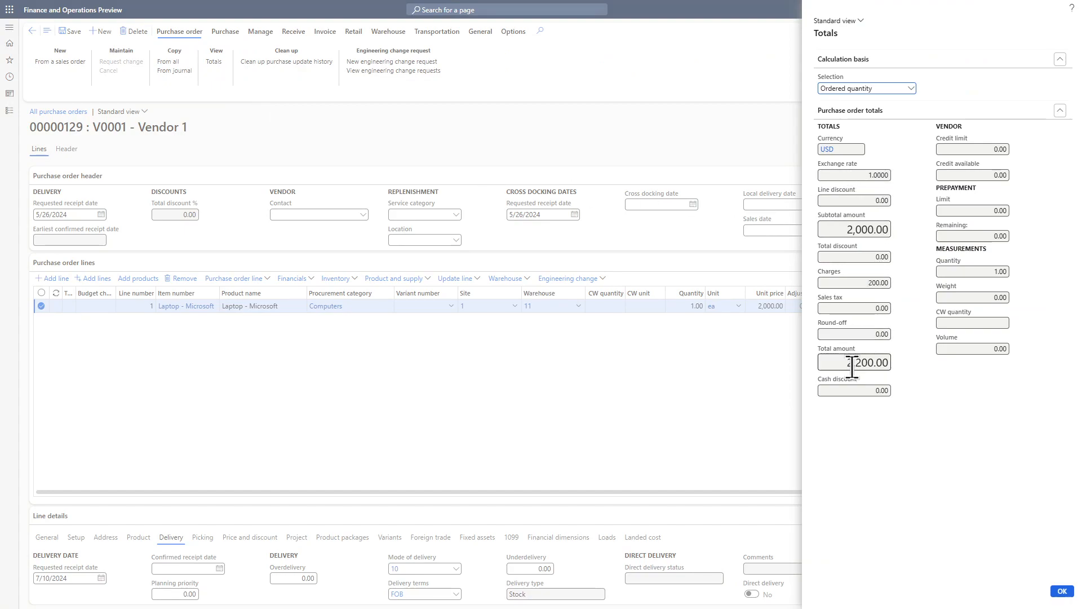
{"action": "mouse_move", "coordinate": [852, 365]}
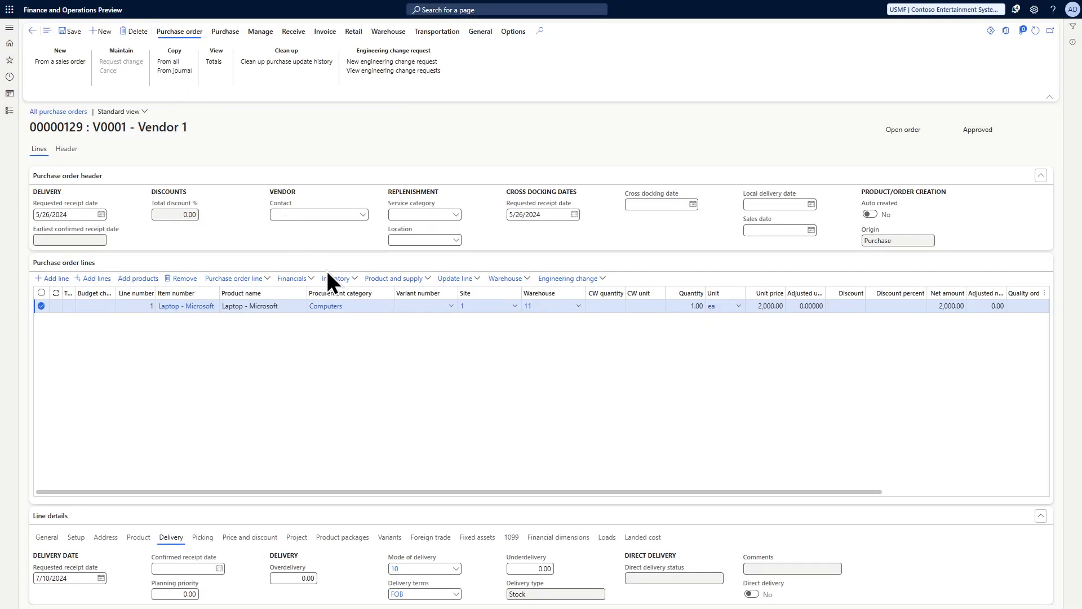
Recheck the charges maintained on the laptop line and return to the purchase order
{"action": "left_click", "coordinate": [335, 278]}
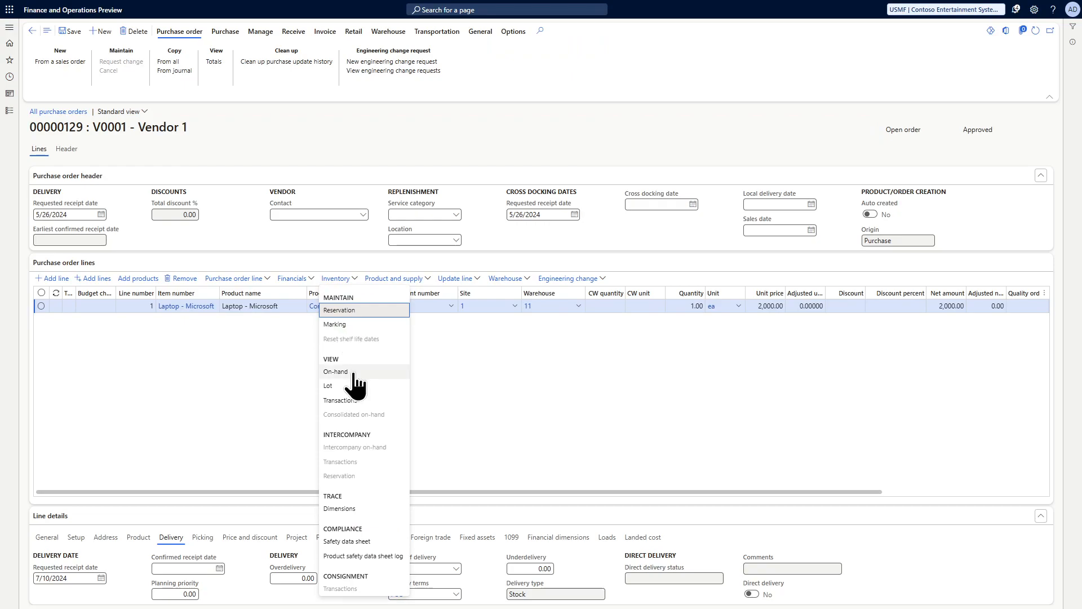
{"action": "key", "text": "Escape"}
{"action": "left_click", "coordinate": [301, 279]}
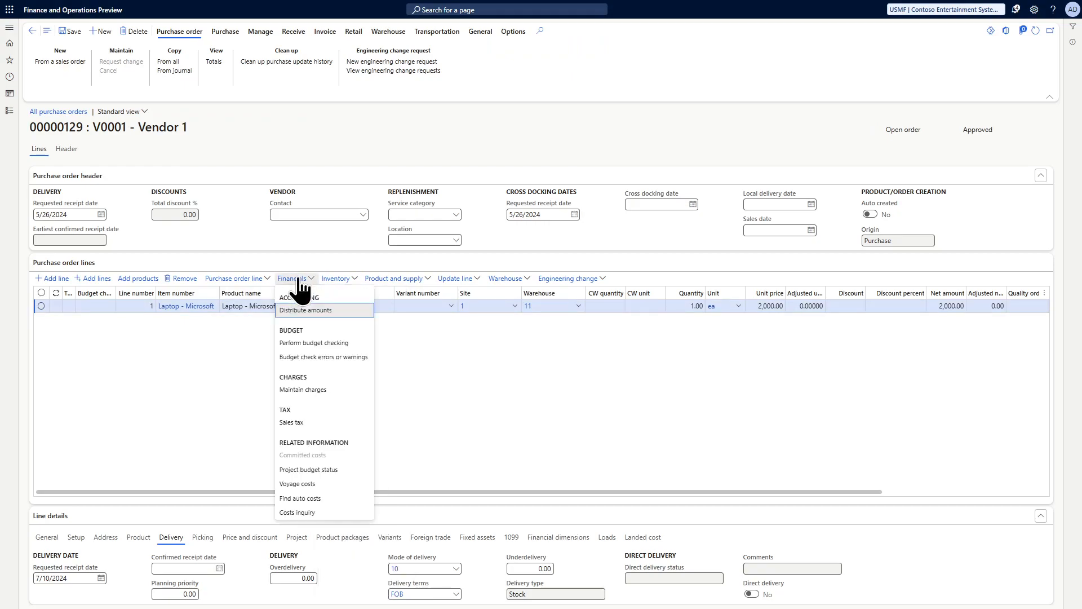
{"action": "left_click", "coordinate": [306, 389]}
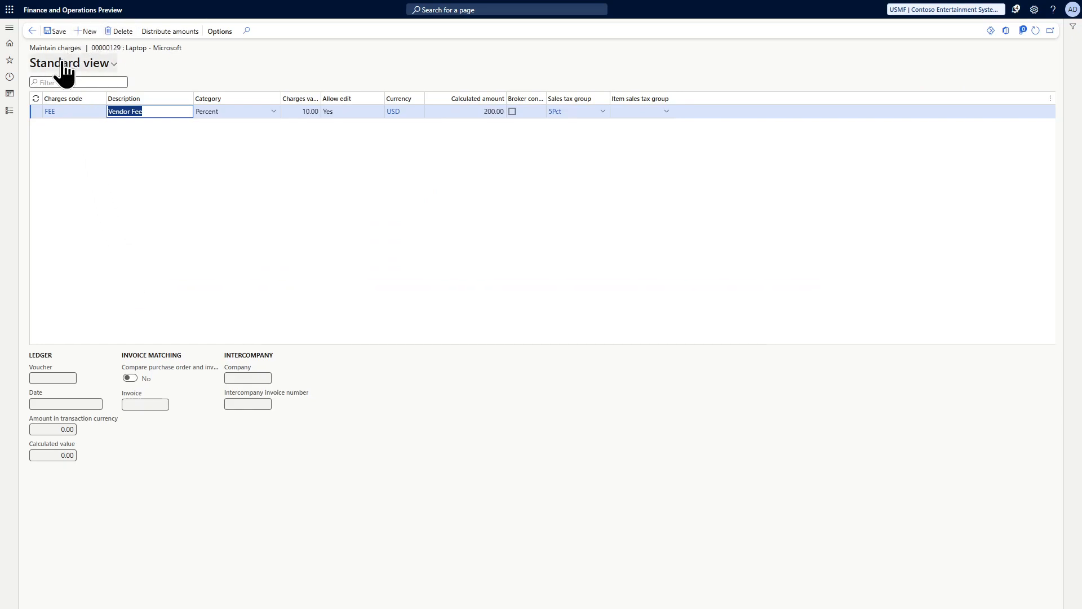
{"action": "left_click", "coordinate": [32, 31]}
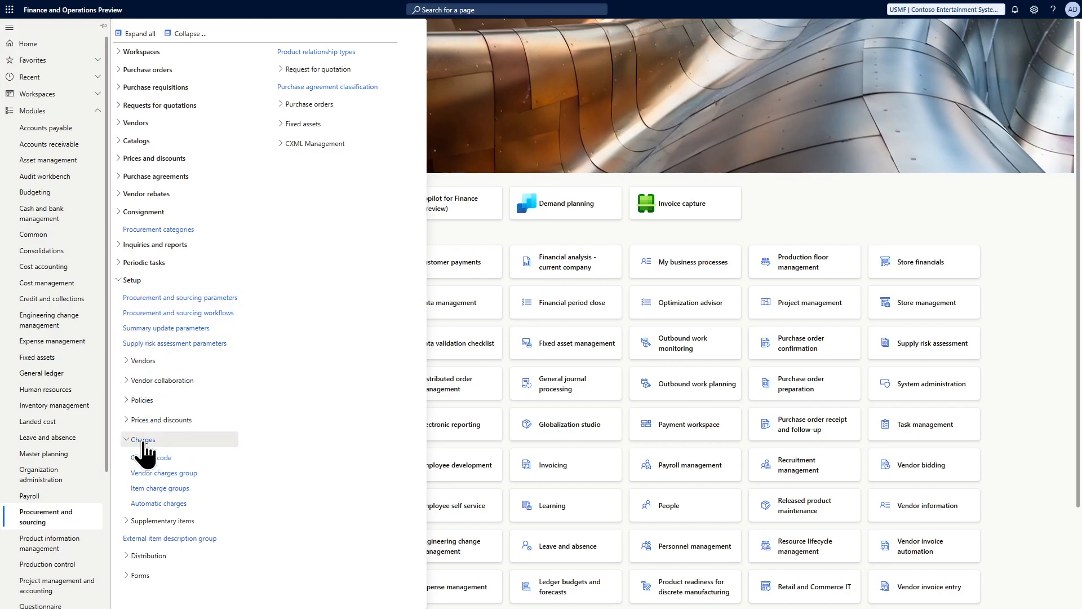
Open the procurement setup for automatic charges and set the level to Line
{"action": "left_click", "coordinate": [158, 503]}
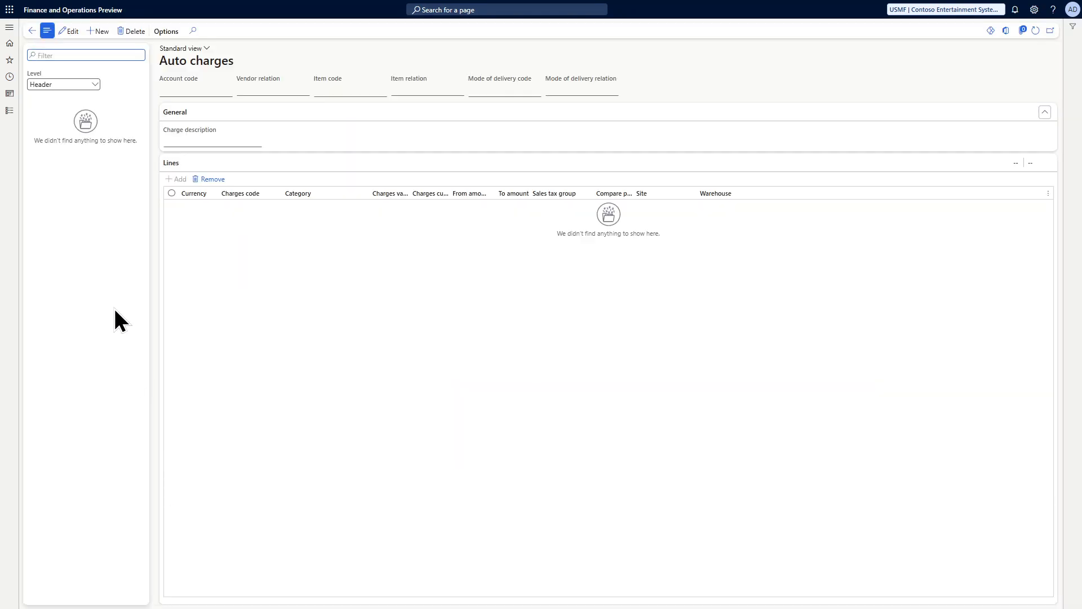
{"action": "left_click", "coordinate": [97, 85]}
{"action": "left_click", "coordinate": [95, 84]}
{"action": "left_click", "coordinate": [62, 109]}
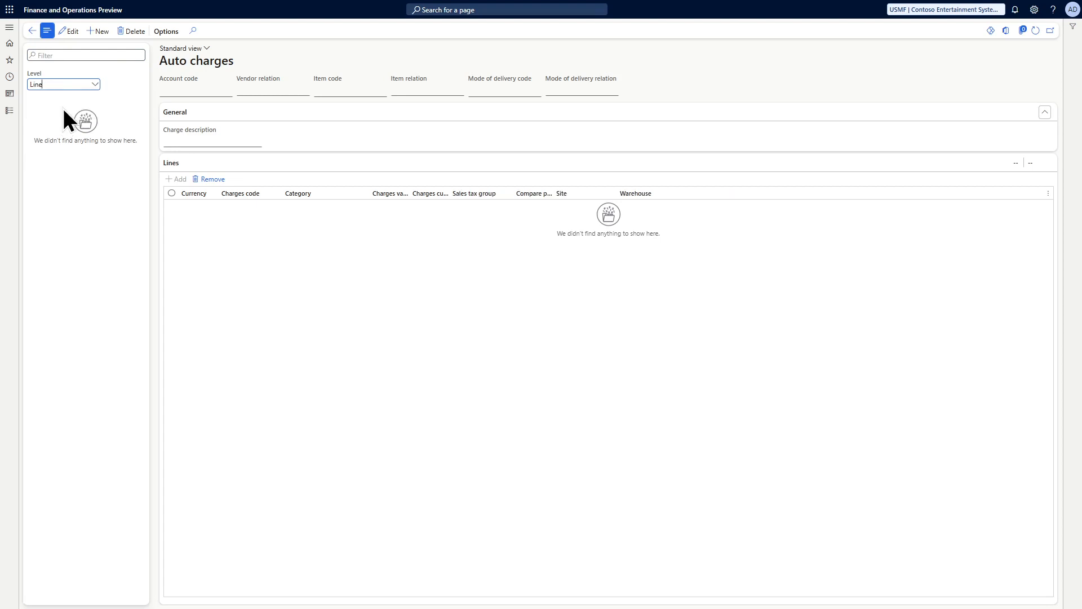
Create a line-level auto charge record for vendor V0001 and item Laptop - Microsoft, and save it
{"action": "left_click", "coordinate": [97, 32]}
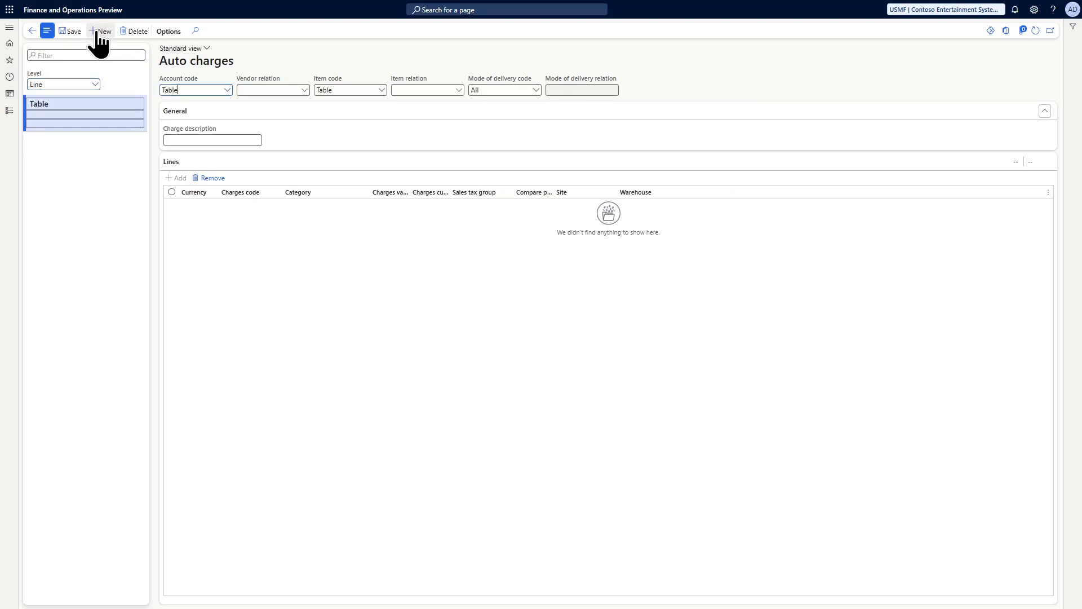
{"action": "left_click", "coordinate": [286, 90]}
{"action": "type", "text": "v00"}
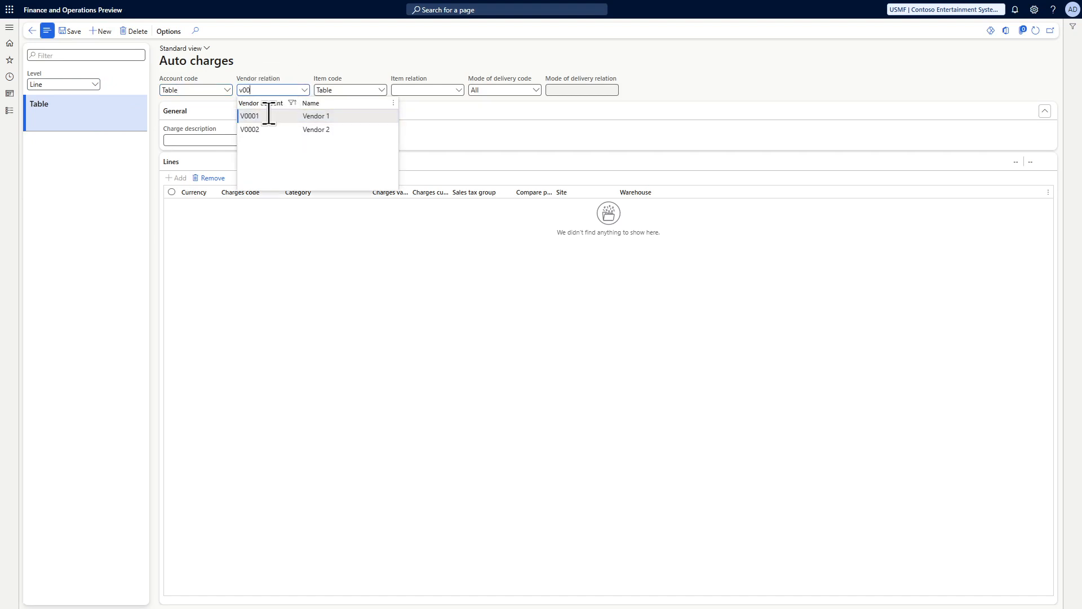
{"action": "left_click", "coordinate": [271, 116]}
{"action": "left_click", "coordinate": [400, 90]}
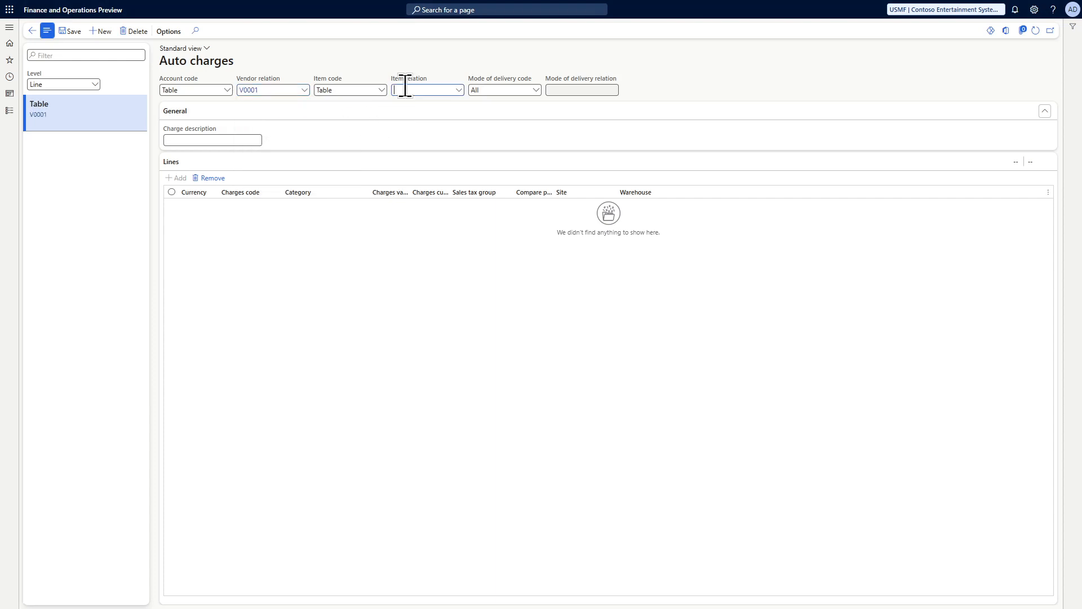
{"action": "type", "text": "la"}
{"action": "left_click", "coordinate": [412, 116]}
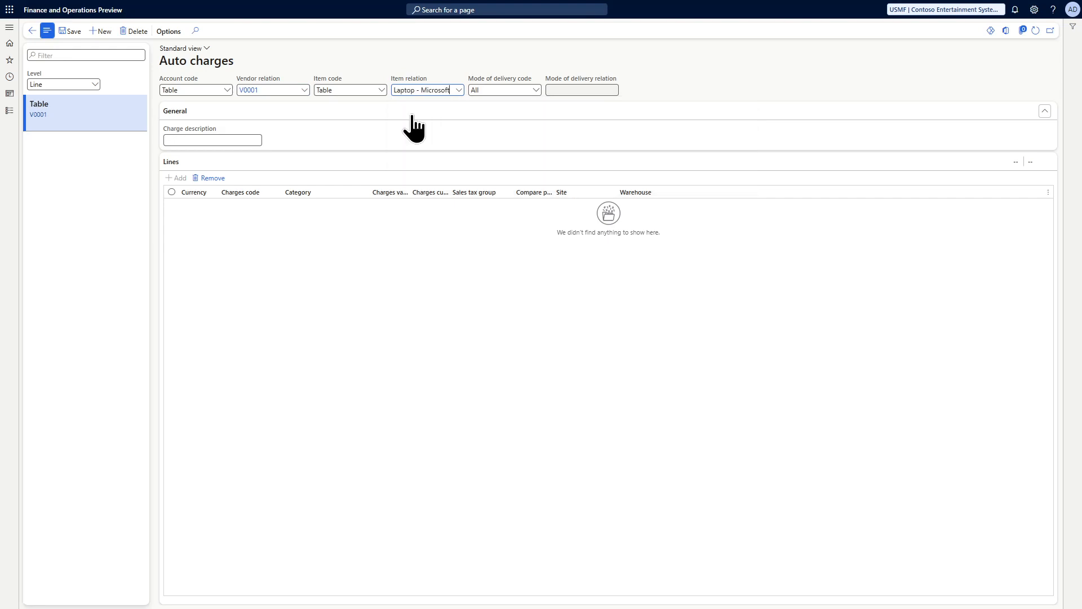
{"action": "left_click", "coordinate": [70, 31]}
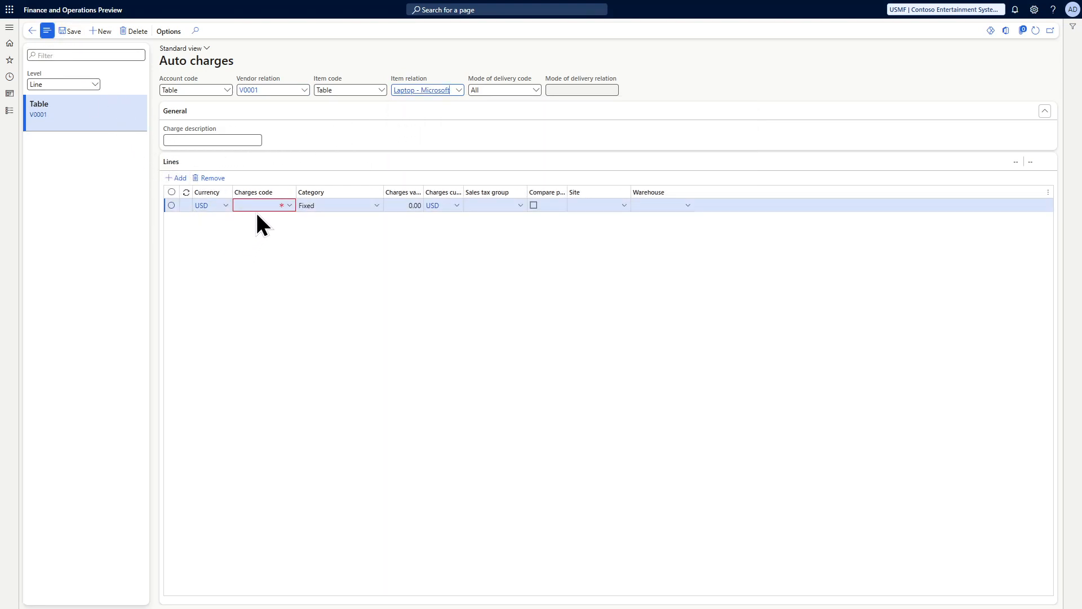
Define the auto charge line with charges code FEE, category Fixed and a charges value of 300, and save it
{"action": "left_click", "coordinate": [290, 205]}
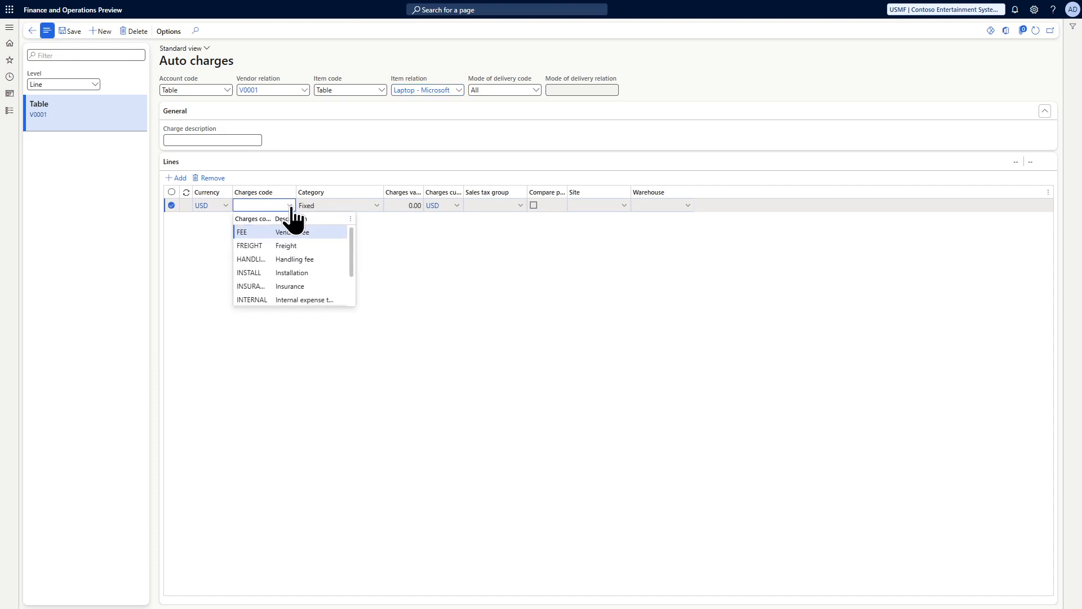
{"action": "left_click", "coordinate": [252, 232]}
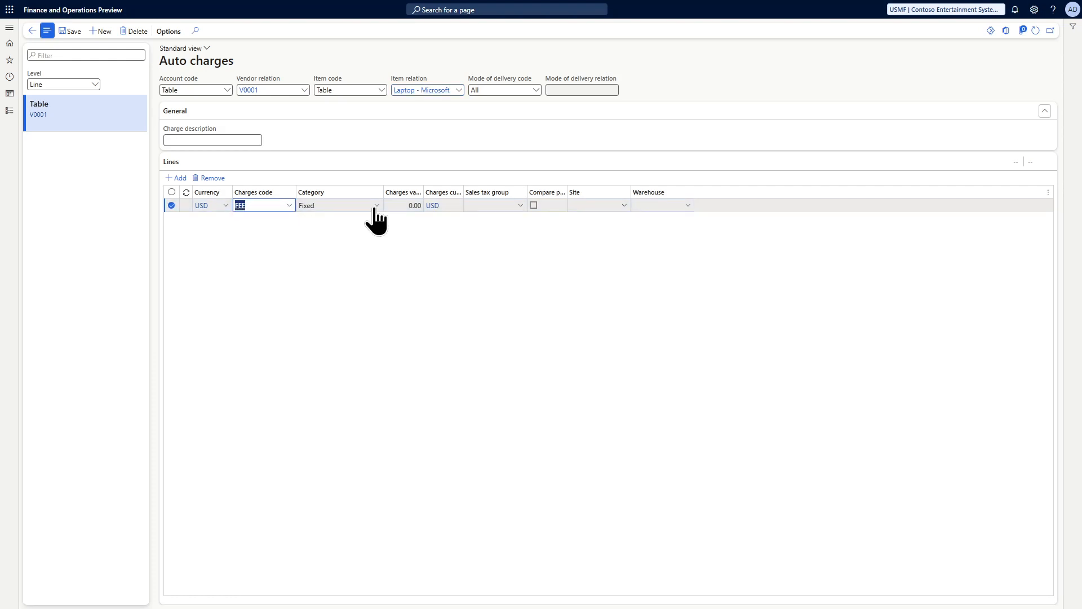
{"action": "left_click_drag", "start_coordinate": [422, 195], "coordinate": [459, 194]}
{"action": "left_click", "coordinate": [394, 205]}
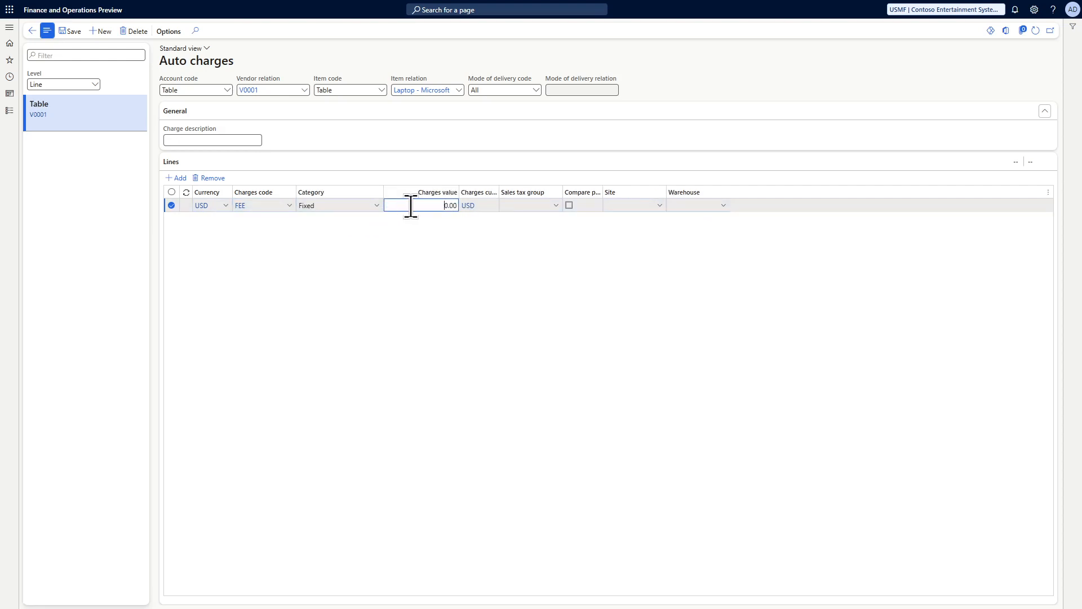
{"action": "double_click", "coordinate": [449, 205]}
{"action": "type", "text": "300"}
{"action": "left_click", "coordinate": [435, 236]}
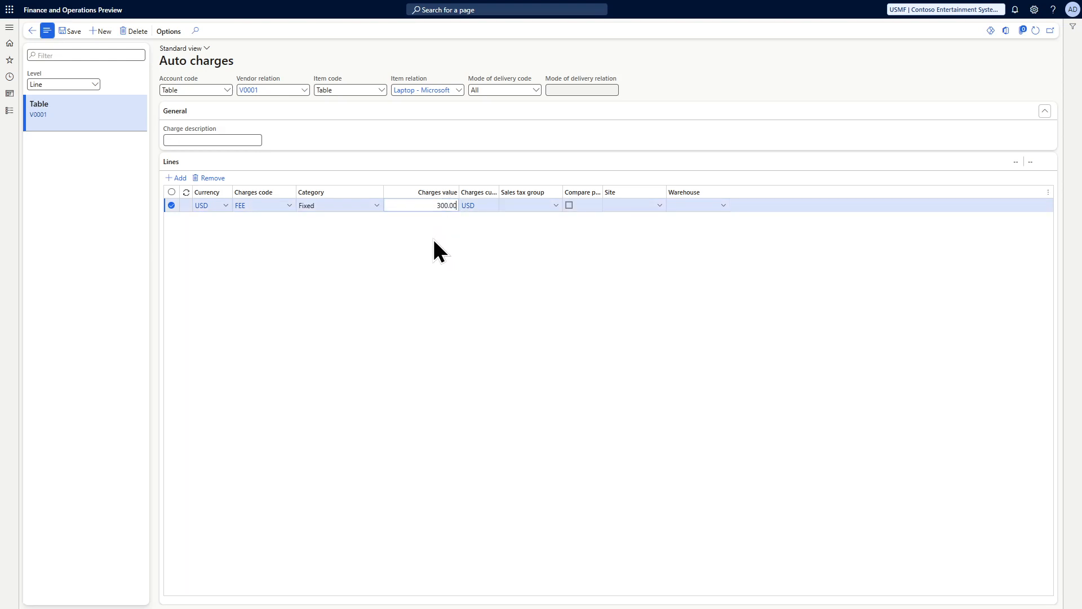
{"action": "left_click", "coordinate": [68, 33]}
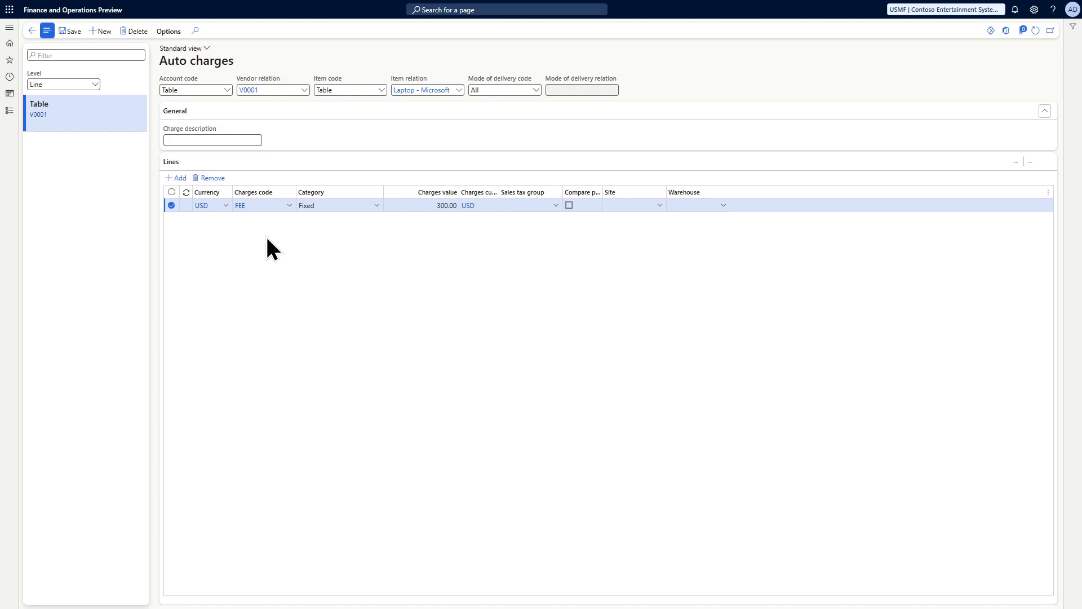
Return to the Vendor 1 purchase order and remove its laptop line
{"action": "key", "text": "ctrl+Tab"}
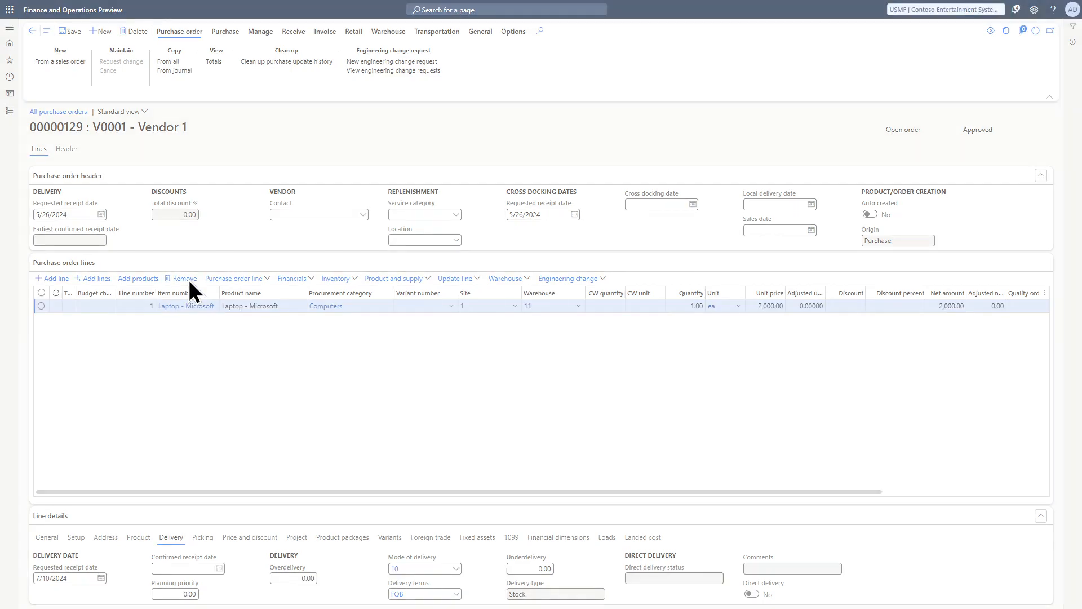
{"action": "left_click", "coordinate": [186, 279]}
{"action": "left_click", "coordinate": [641, 273]}
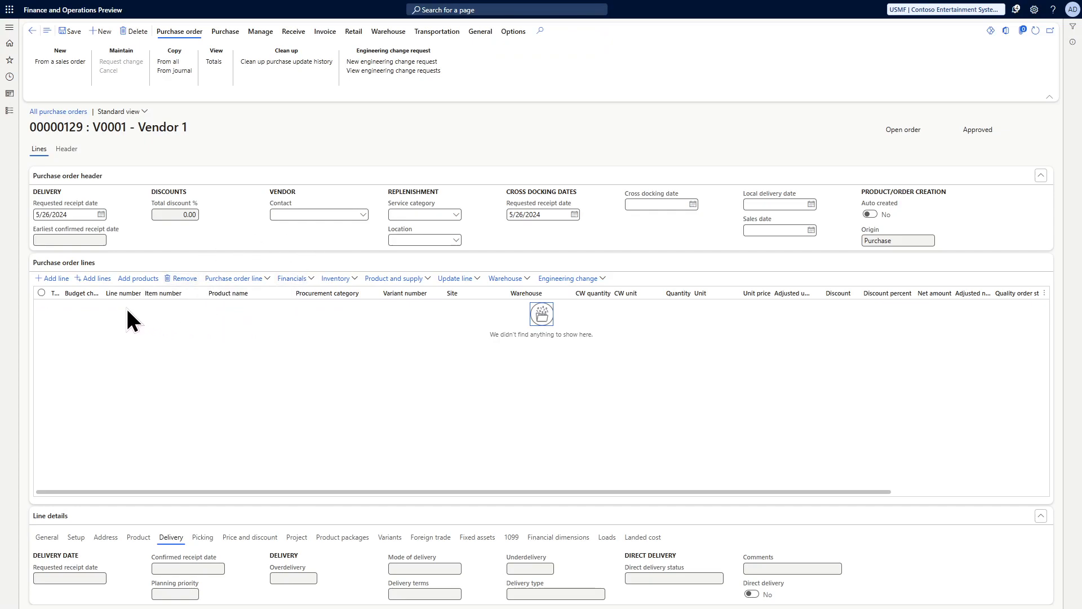
Add a new order line for item Laptop - Microsoft and open that line's charges
{"action": "left_click", "coordinate": [56, 277]}
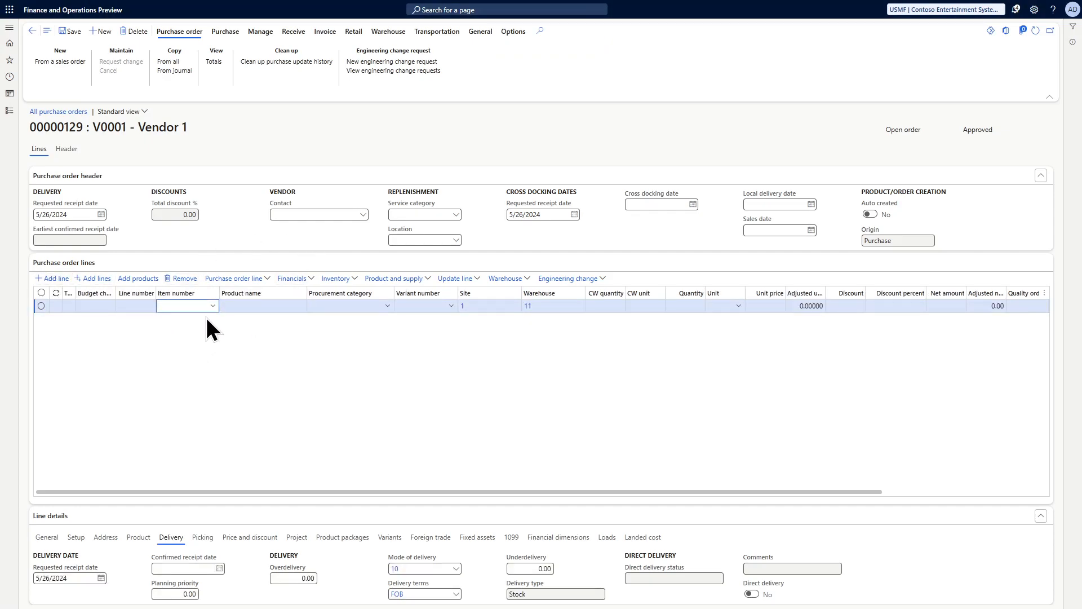
{"action": "type", "text": "mi"}
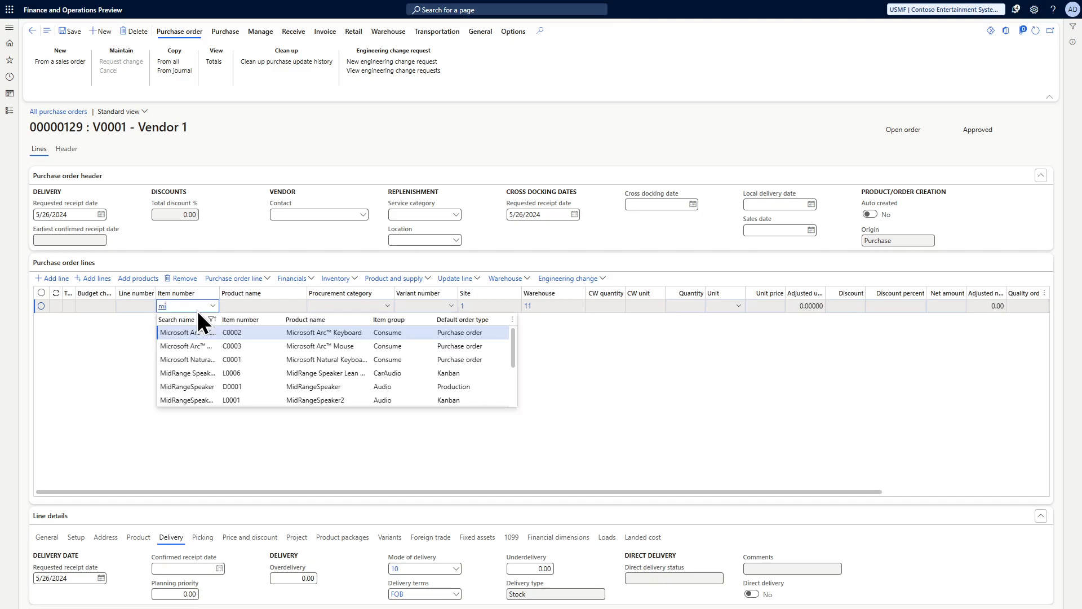
{"action": "key", "text": "BackSpace"}
{"action": "key", "text": "BackSpace"}
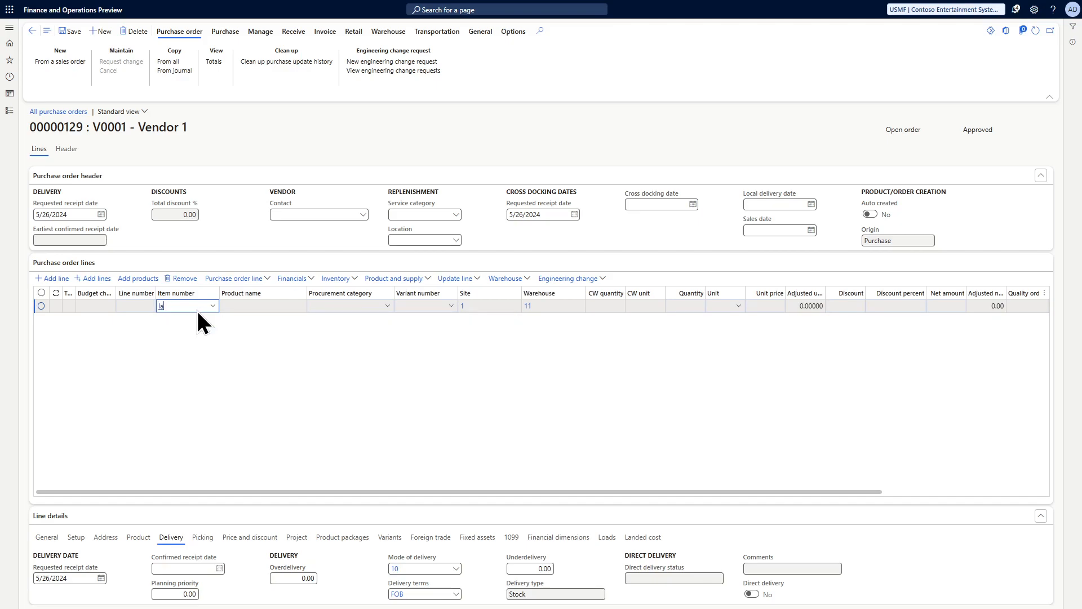
{"action": "type", "text": "lap"}
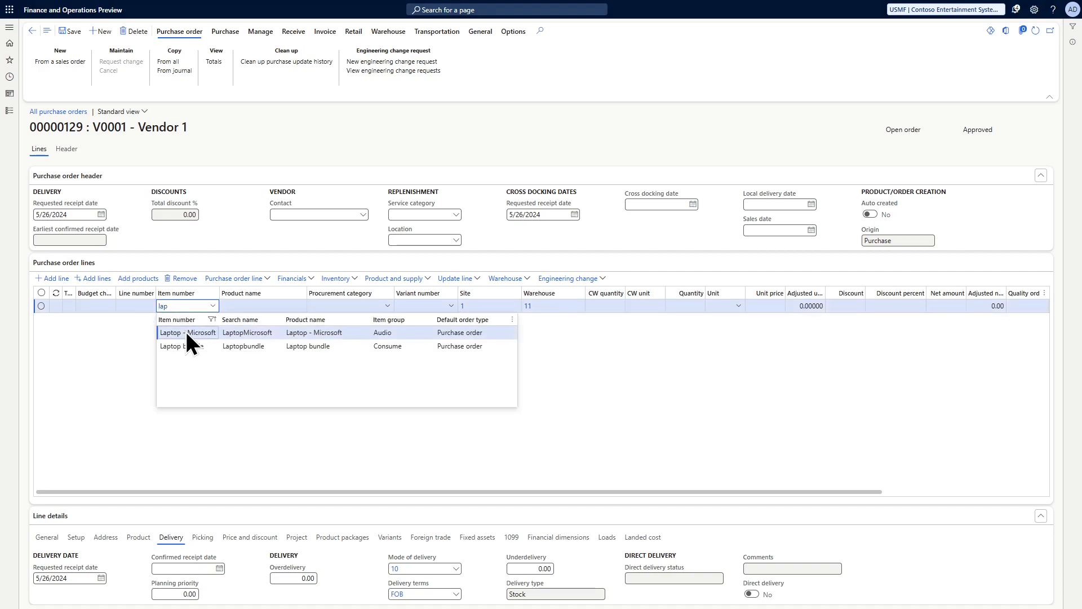
{"action": "left_click", "coordinate": [185, 330]}
{"action": "left_click", "coordinate": [273, 336]}
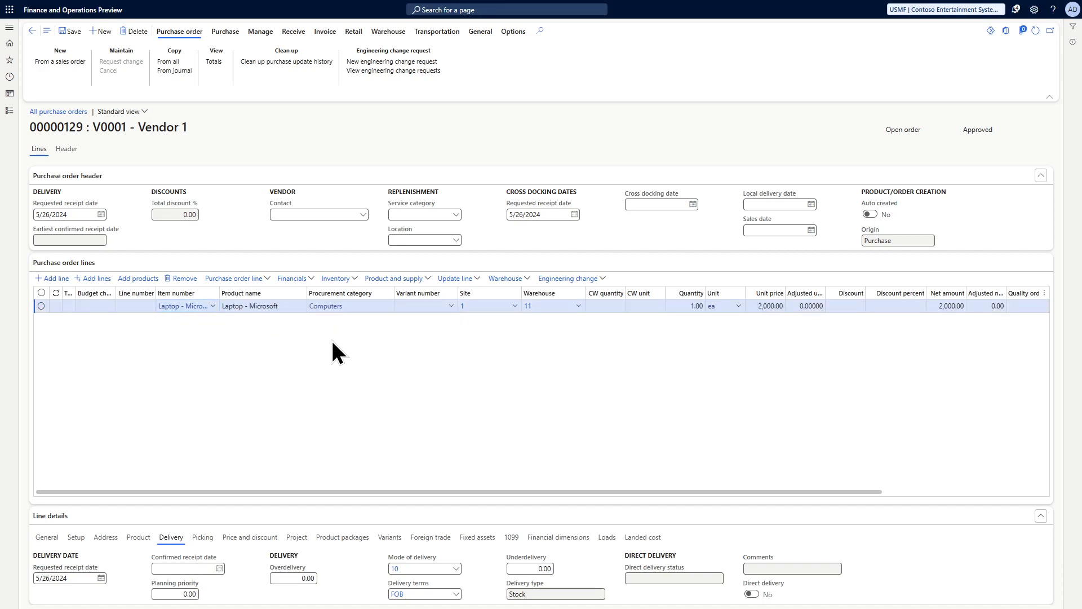
{"action": "left_click", "coordinate": [284, 275]}
{"action": "left_click", "coordinate": [300, 389]}
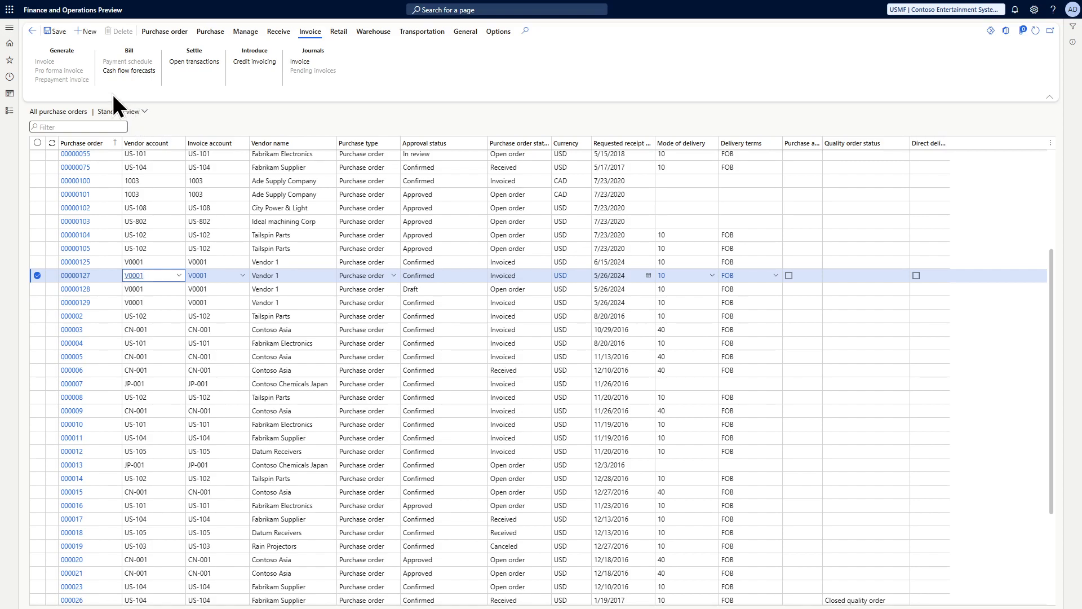
Create a new purchase order for vendor account V0001
{"action": "left_click", "coordinate": [87, 33]}
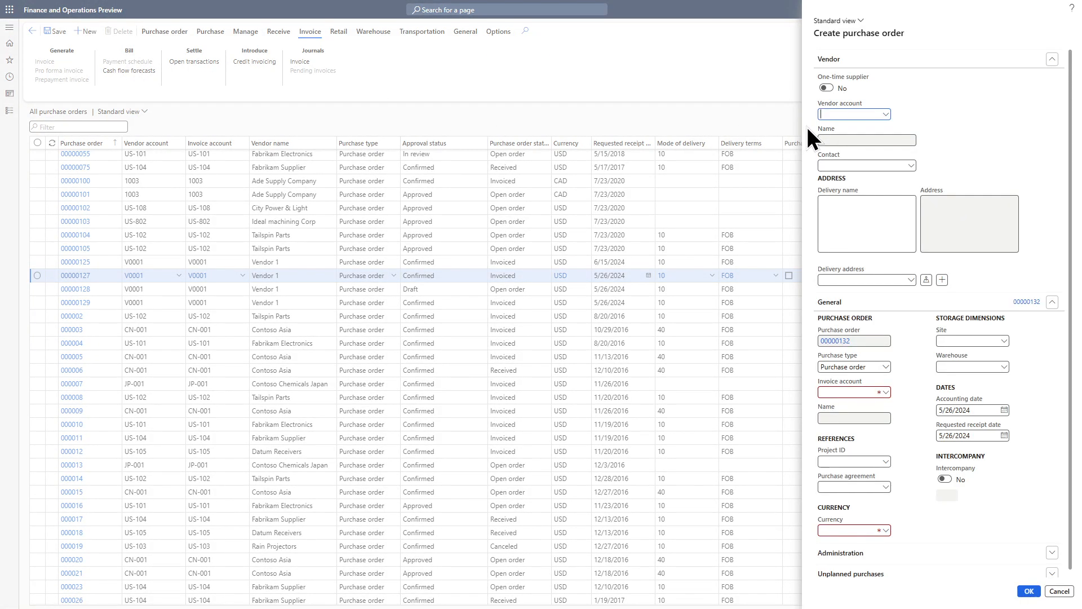
{"action": "type", "text": "v000"}
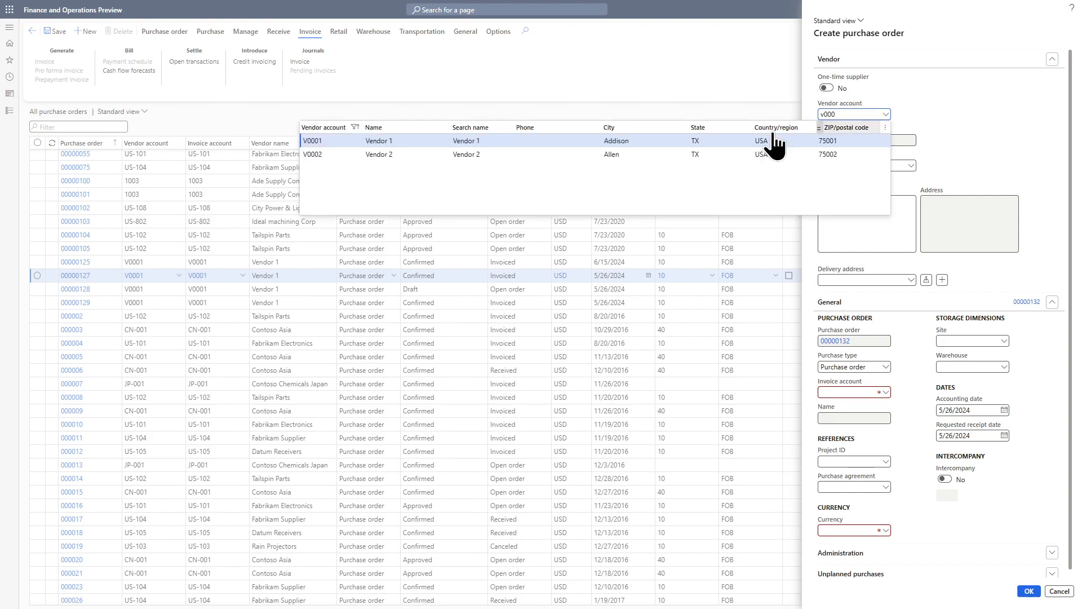
{"action": "left_click", "coordinate": [412, 140]}
{"action": "left_click", "coordinate": [1027, 590]}
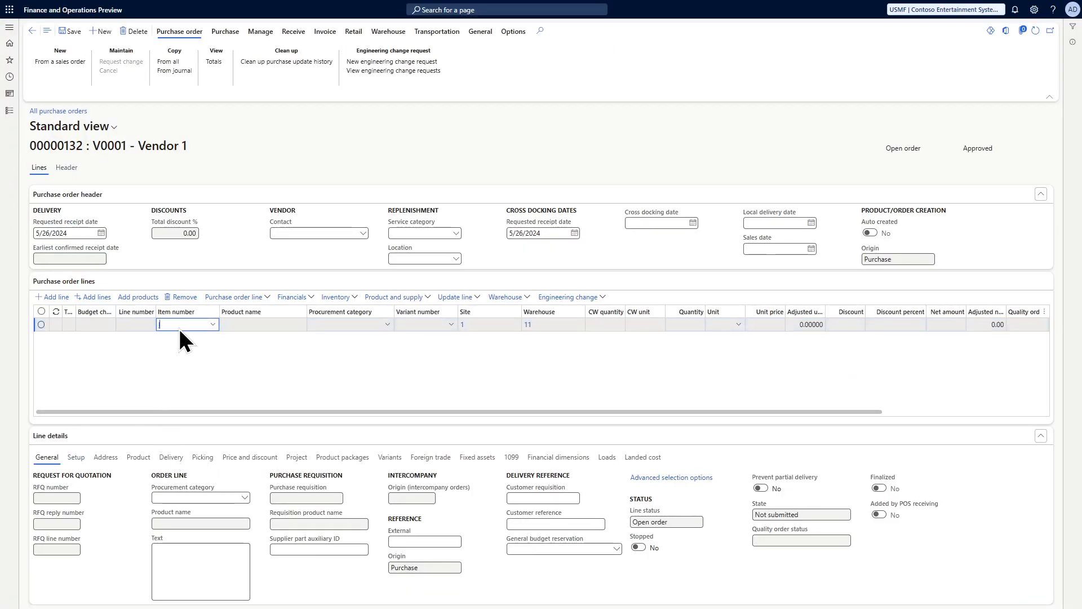
Fill the first order line with item Laptop - Microsoft and a quantity of -1
{"action": "type", "text": "lap"}
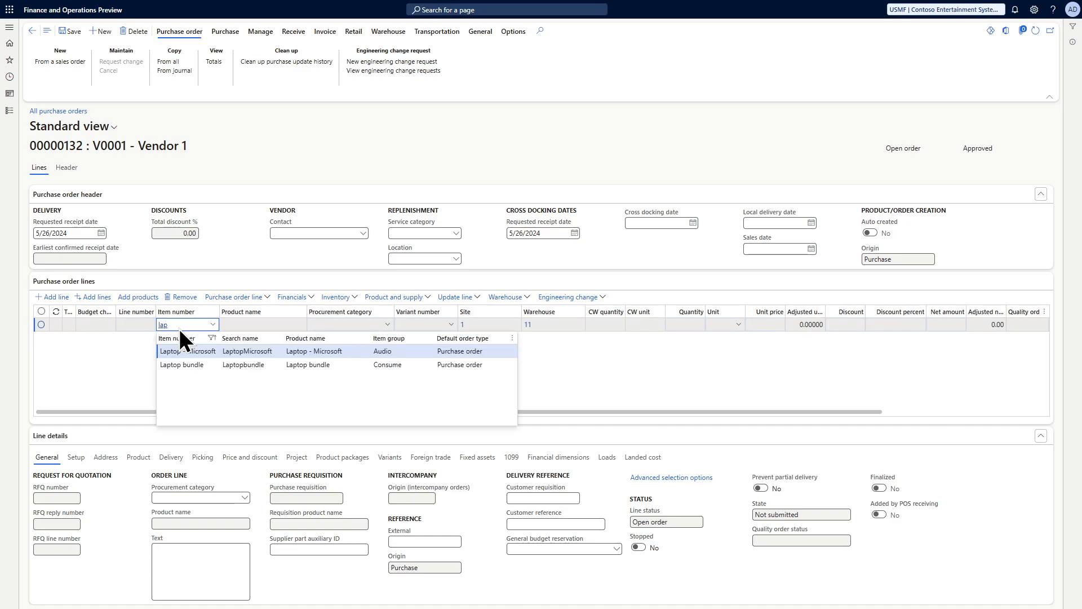
{"action": "left_click", "coordinate": [179, 355]}
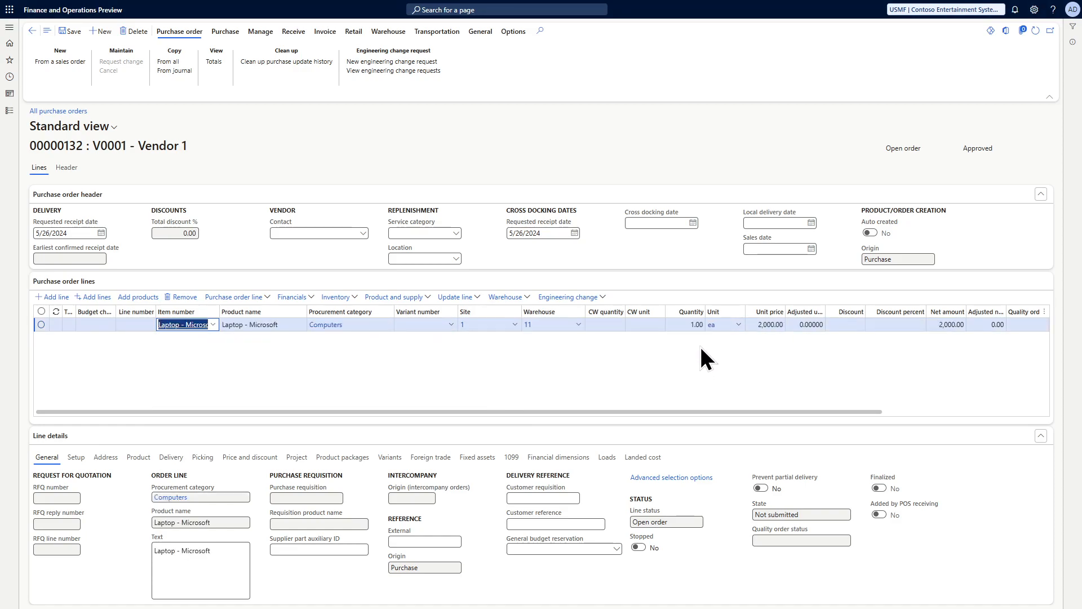
{"action": "left_click", "coordinate": [681, 324]}
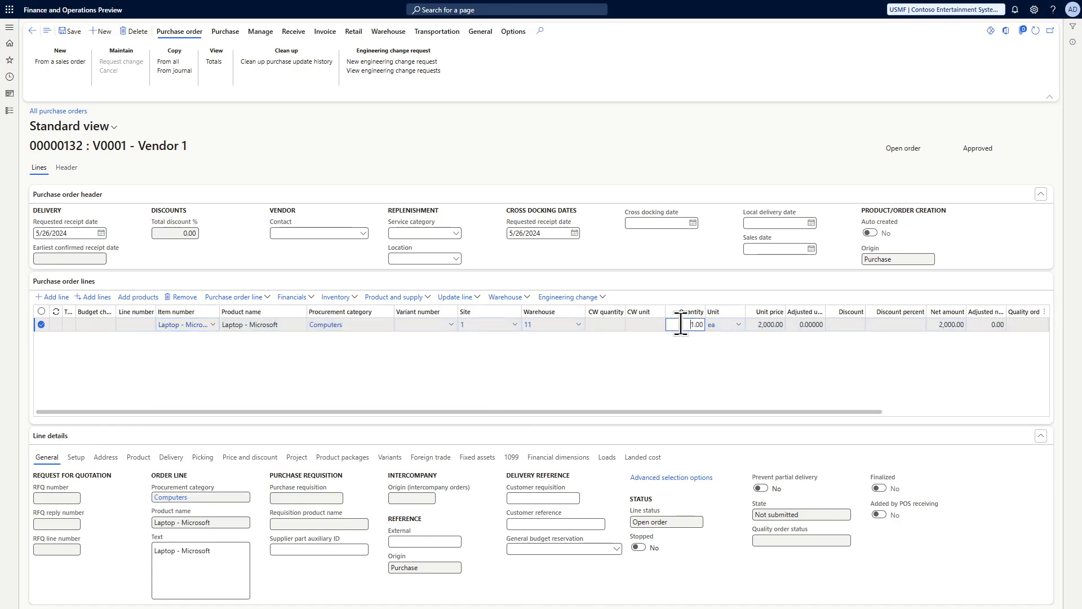
{"action": "left_click", "coordinate": [681, 323]}
{"action": "type", "text": "-"}
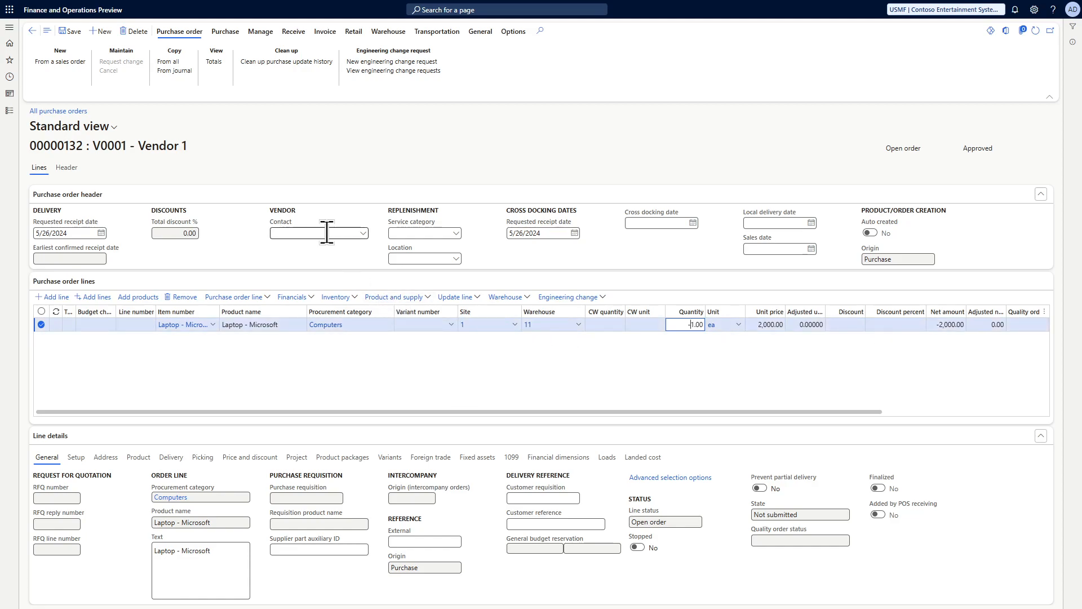
Confirm the negative-quantity purchase order and post its product receipt with receipt number 654645
{"action": "left_click", "coordinate": [225, 32]}
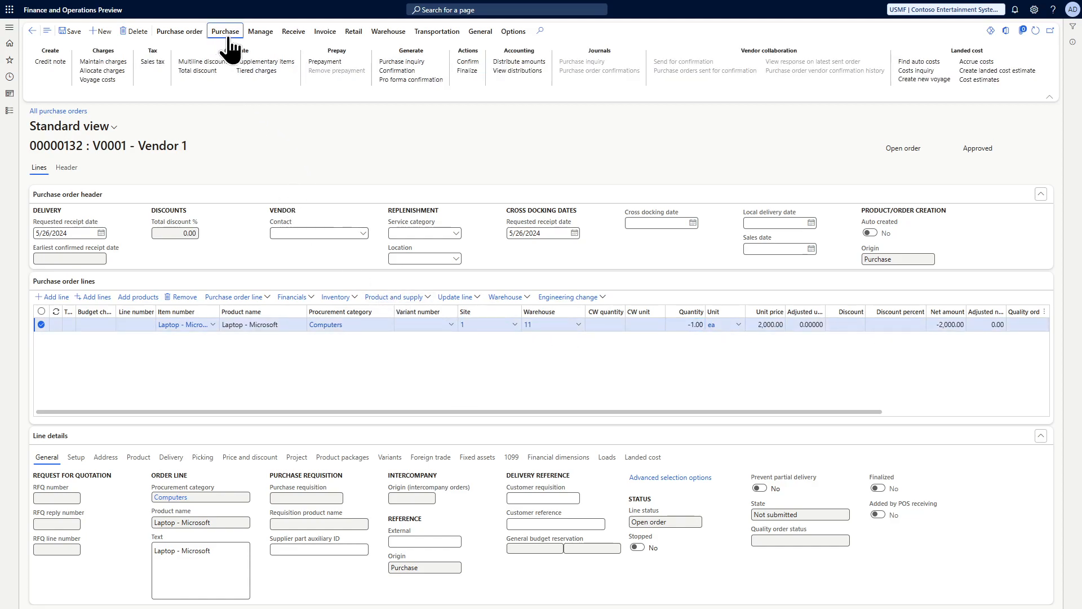
{"action": "left_click", "coordinate": [465, 62]}
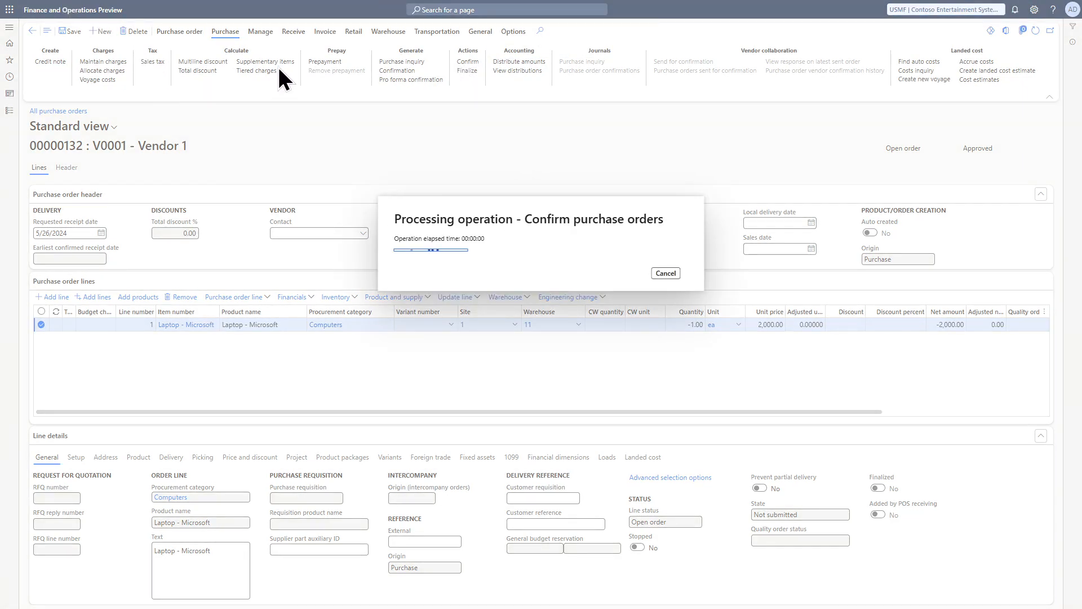
{"action": "left_click", "coordinate": [296, 44]}
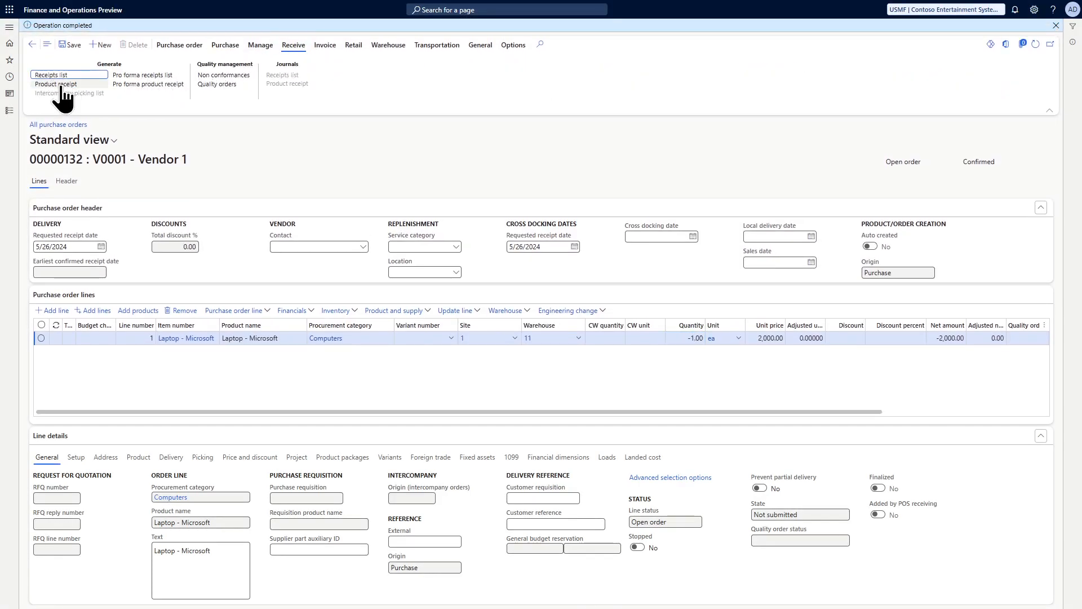
{"action": "left_click", "coordinate": [61, 84]}
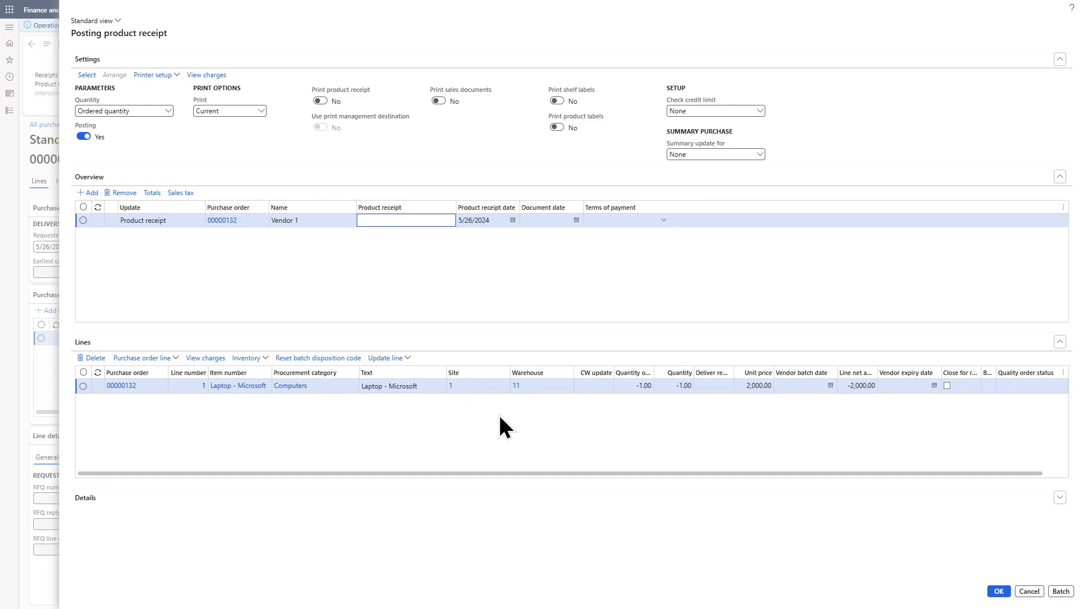
{"action": "type", "text": "654645"}
{"action": "left_click", "coordinate": [998, 591]}
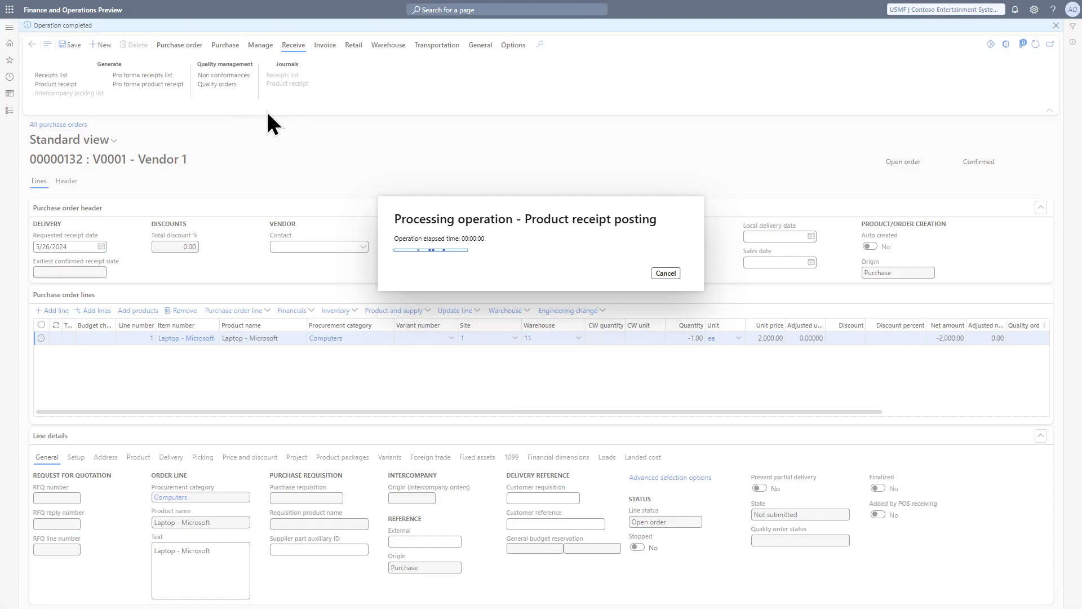
Post the order's vendor invoice with number 6564, description 65464 and invoice date 5/26/2024, updating its match status before posting
{"action": "left_click", "coordinate": [322, 47]}
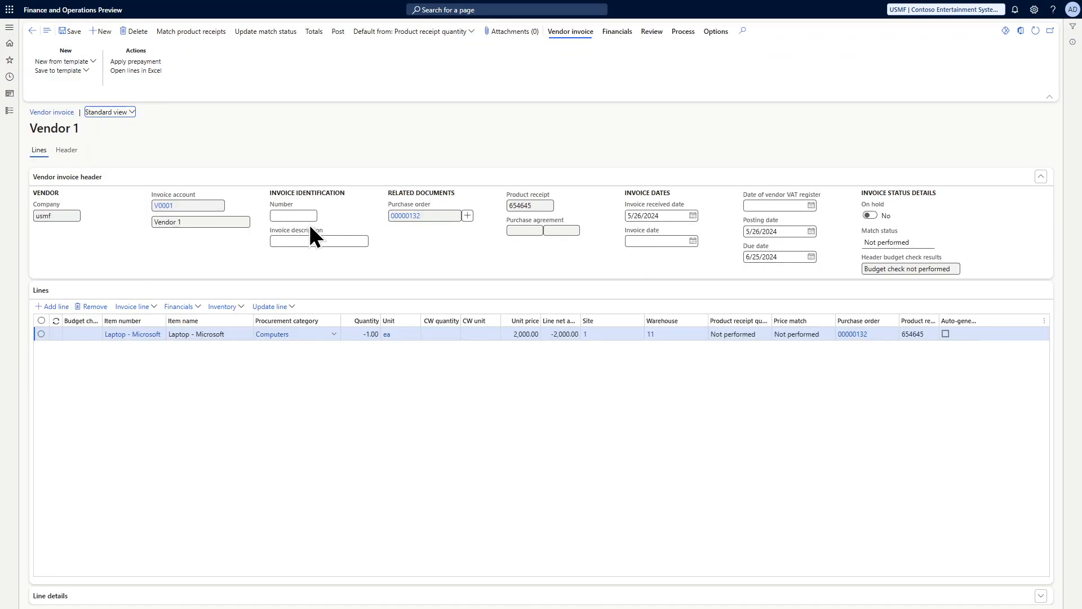
{"action": "left_click", "coordinate": [292, 214]}
{"action": "type", "text": "6564"}
{"action": "left_click", "coordinate": [293, 240]}
{"action": "type", "text": "65464"}
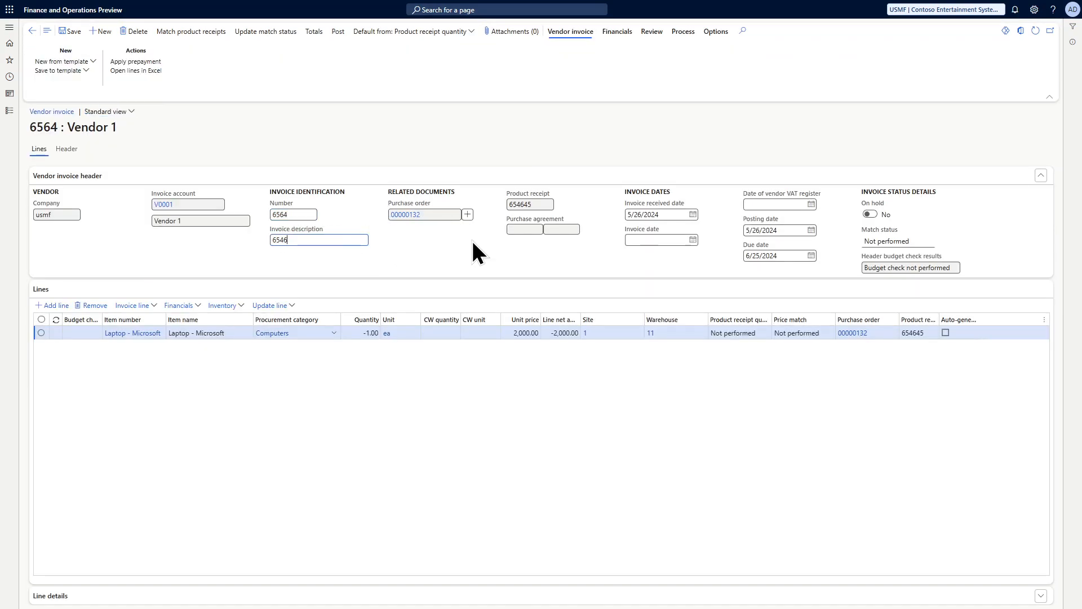
{"action": "left_click", "coordinate": [692, 239]}
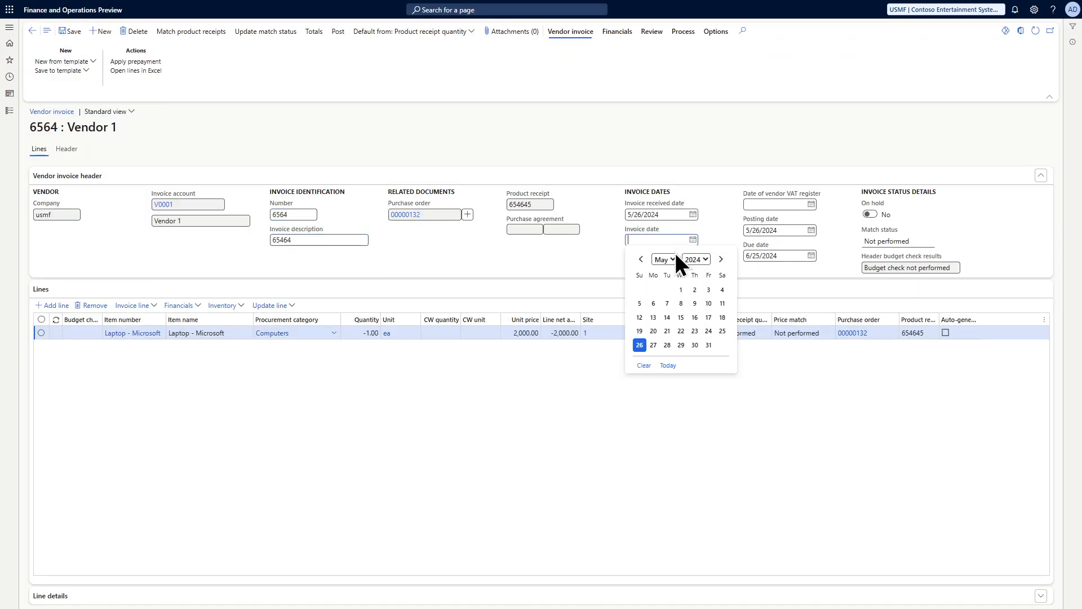
{"action": "left_click", "coordinate": [642, 341]}
{"action": "left_click", "coordinate": [256, 32]}
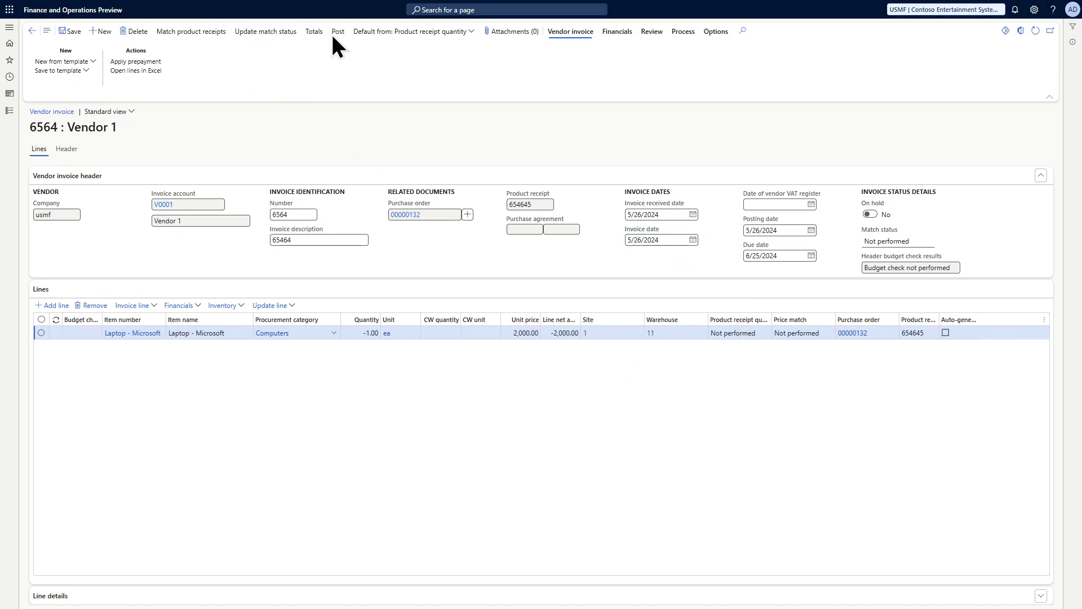
{"action": "left_click", "coordinate": [350, 35]}
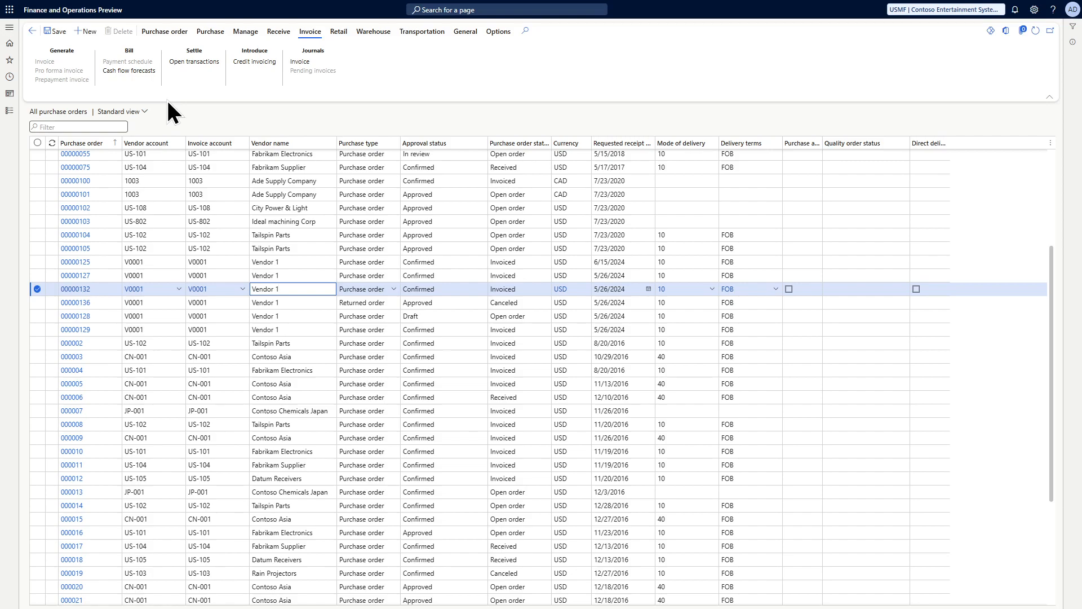
Create a purchase order for vendor V0001 with purchase type Returned order and RMA number 876876
{"action": "left_click", "coordinate": [87, 30]}
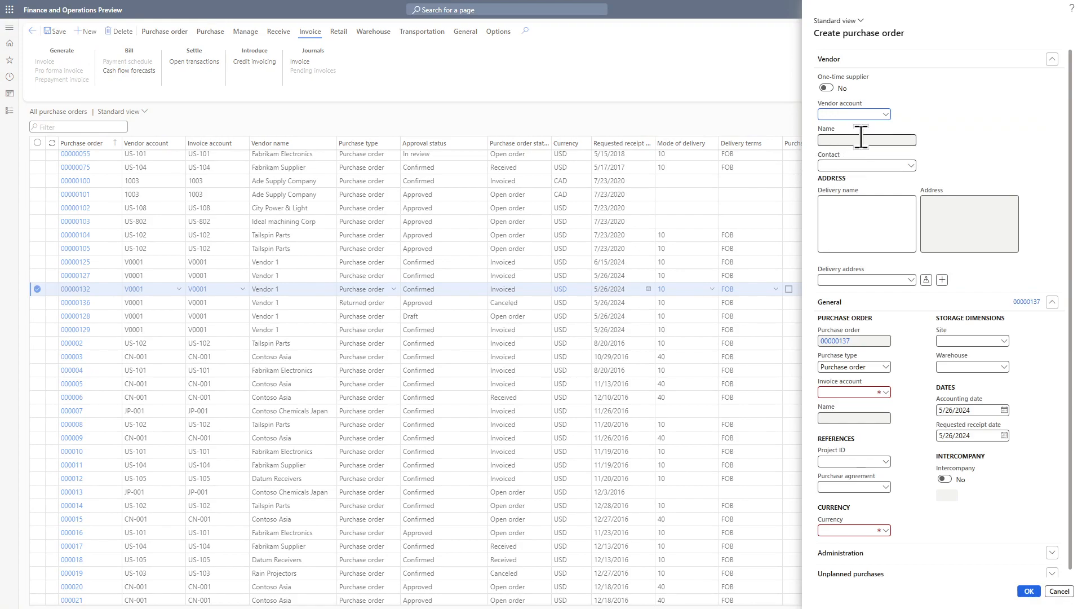
{"action": "type", "text": "v000"}
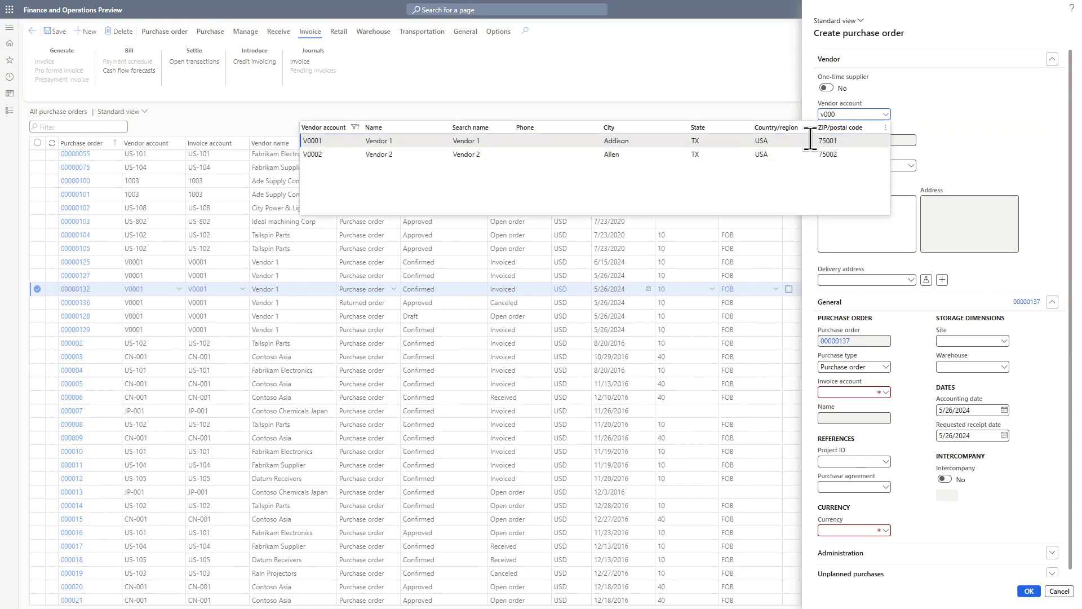
{"action": "left_click", "coordinate": [758, 142]}
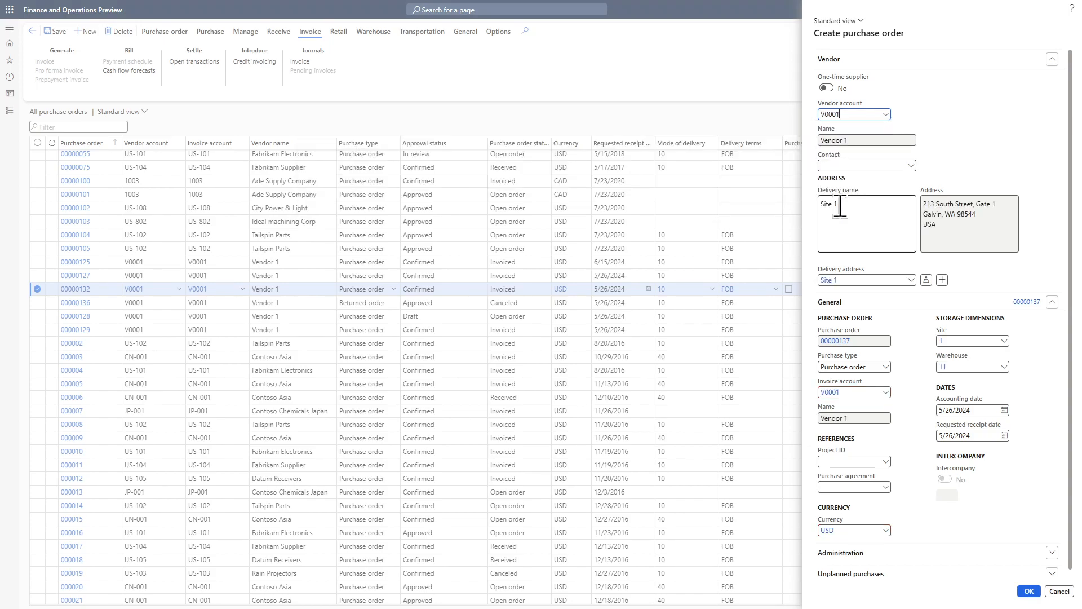
{"action": "left_click", "coordinate": [889, 367]}
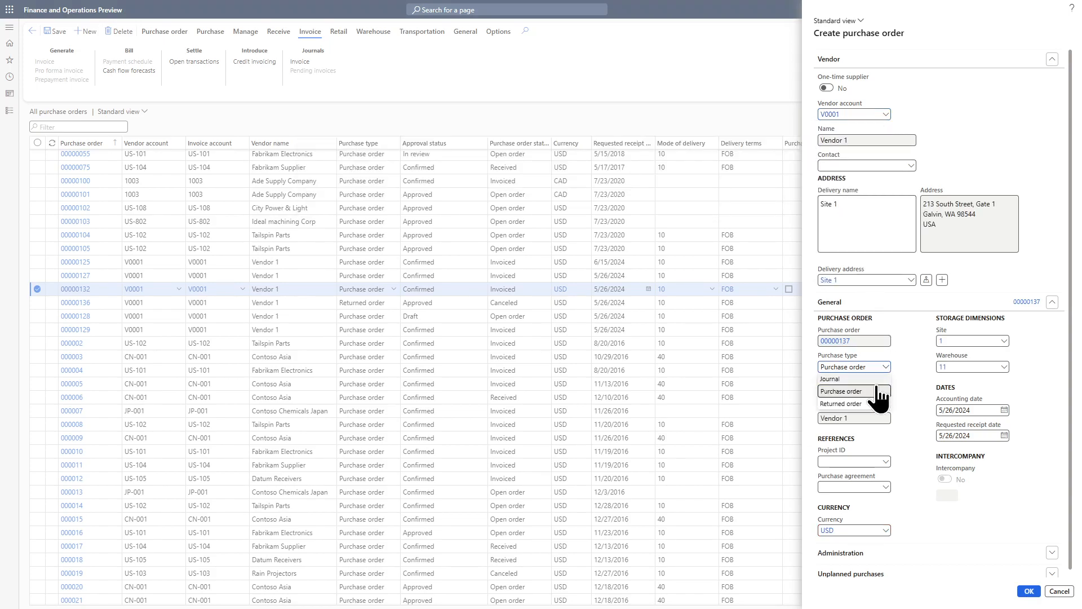
{"action": "left_click", "coordinate": [857, 404]}
{"action": "left_click", "coordinate": [847, 461]}
{"action": "type", "text": "876876"}
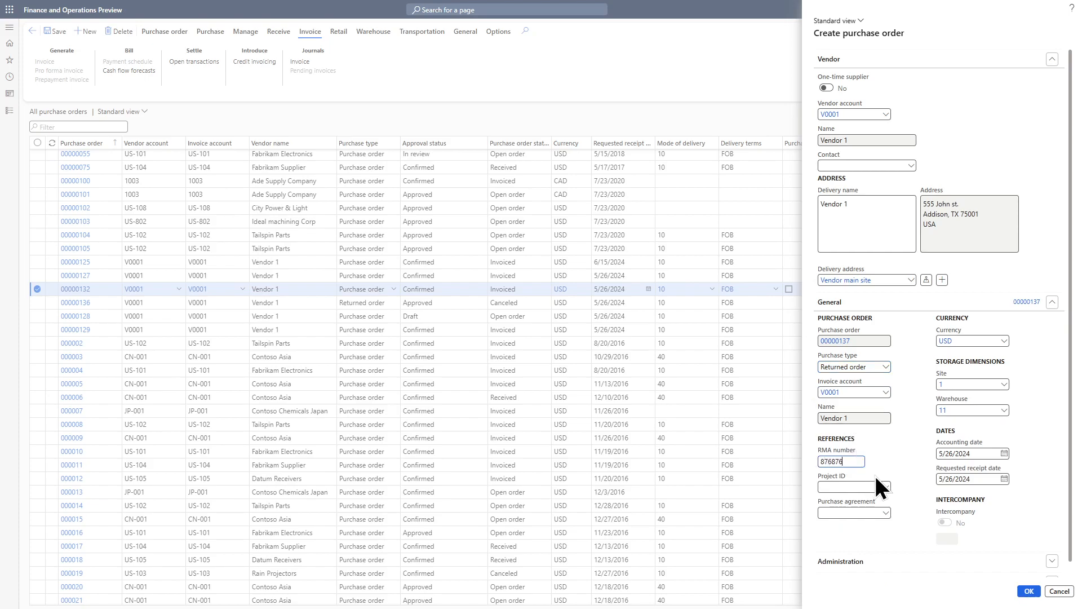
{"action": "left_click", "coordinate": [1030, 591]}
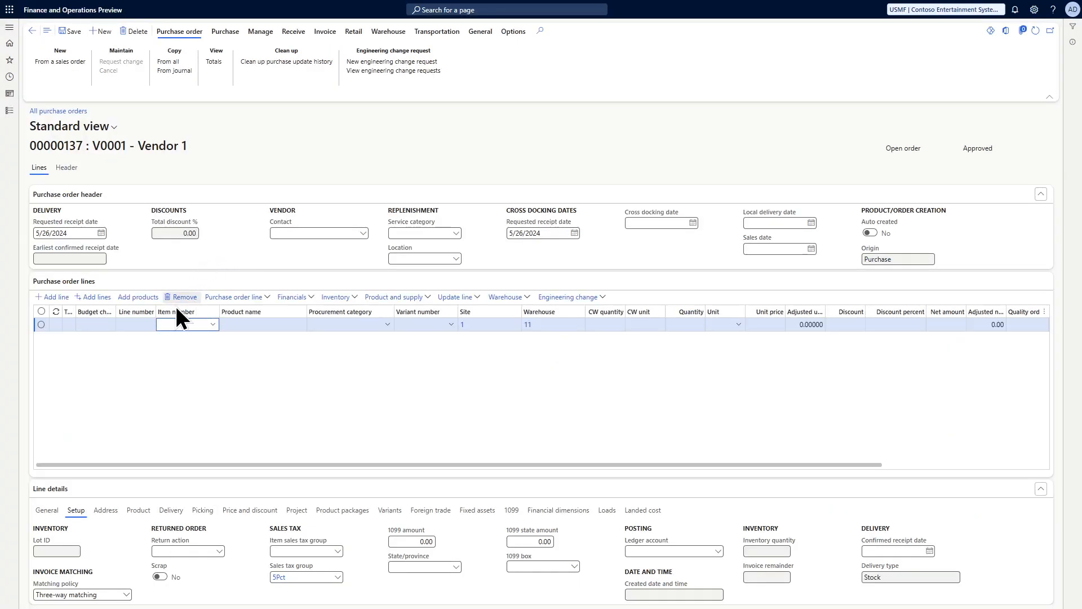
Set the first line of the returned order to item Laptop - Microsoft
{"action": "left_click", "coordinate": [213, 325]}
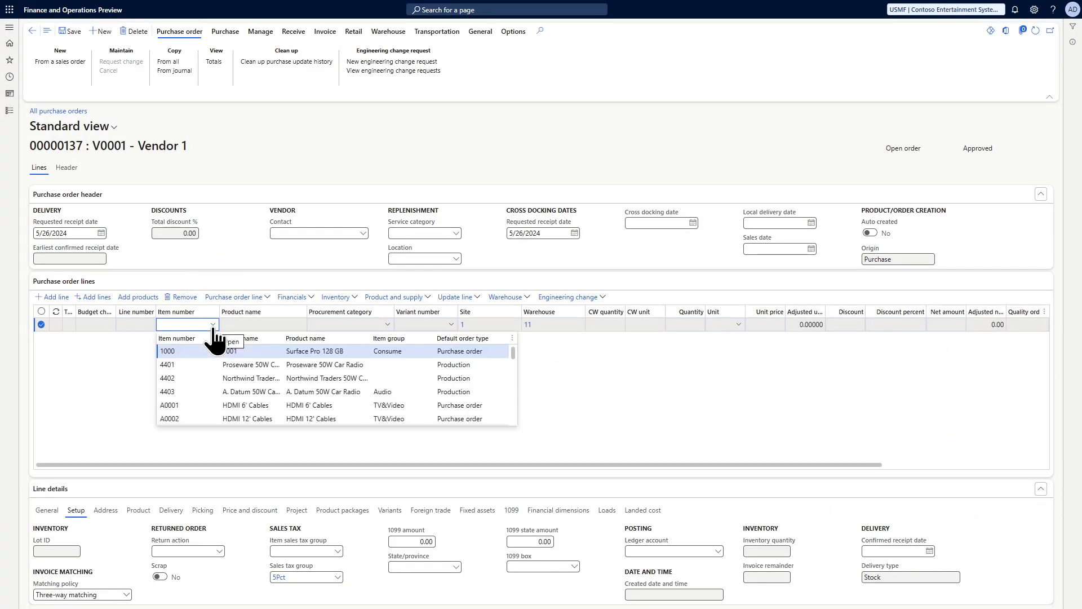
{"action": "type", "text": "lap"}
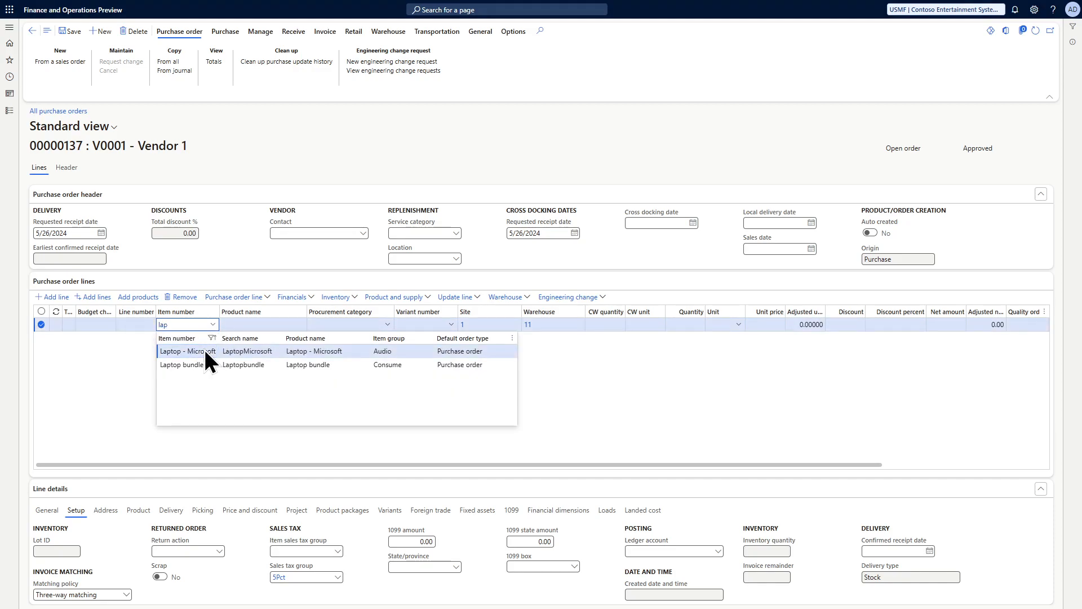
{"action": "left_click", "coordinate": [204, 350]}
In the returned order's header, set the reason to QUALITY and enter 6456456 in the reason comment
{"action": "left_click", "coordinate": [67, 168]}
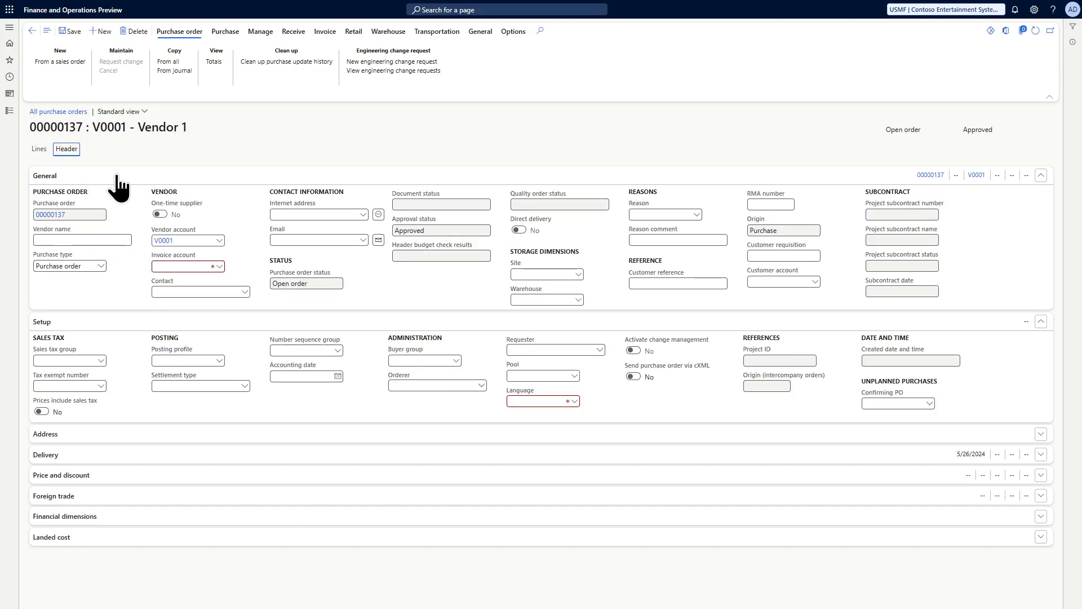
{"action": "left_click", "coordinate": [696, 215]}
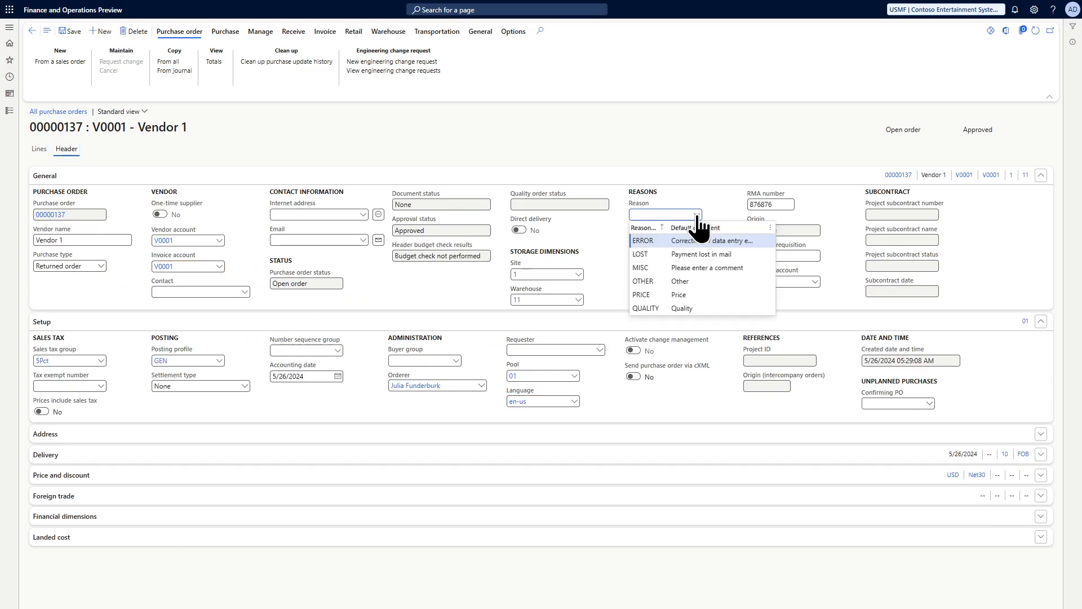
{"action": "left_click", "coordinate": [654, 308]}
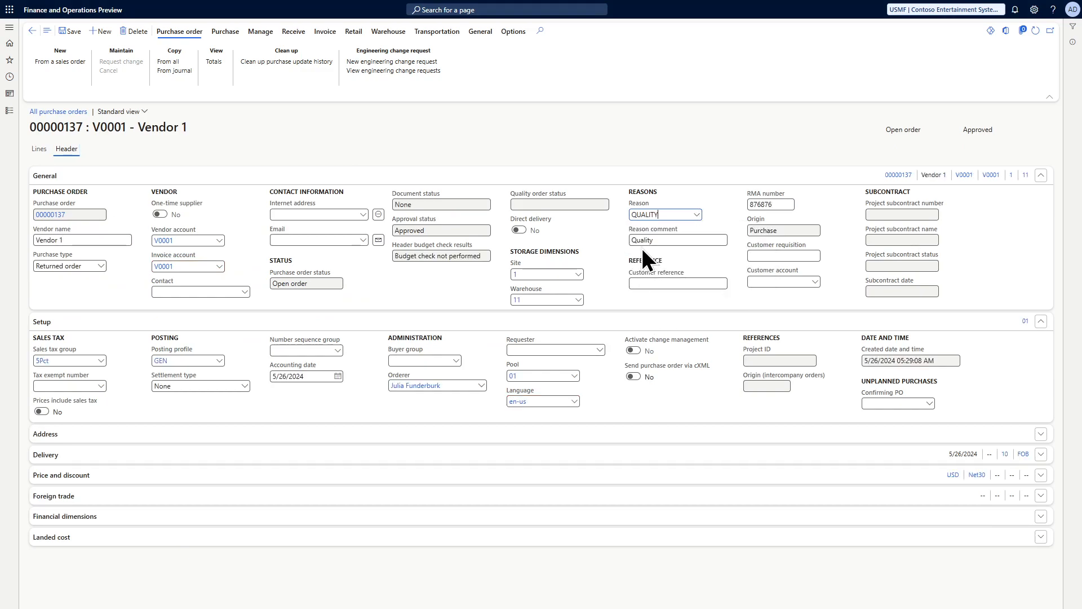
{"action": "left_click", "coordinate": [672, 241]}
{"action": "type", "text": "6456456"}
Return to the order lines and set the laptop line's return action to 10, Defective
{"action": "left_click", "coordinate": [38, 149]}
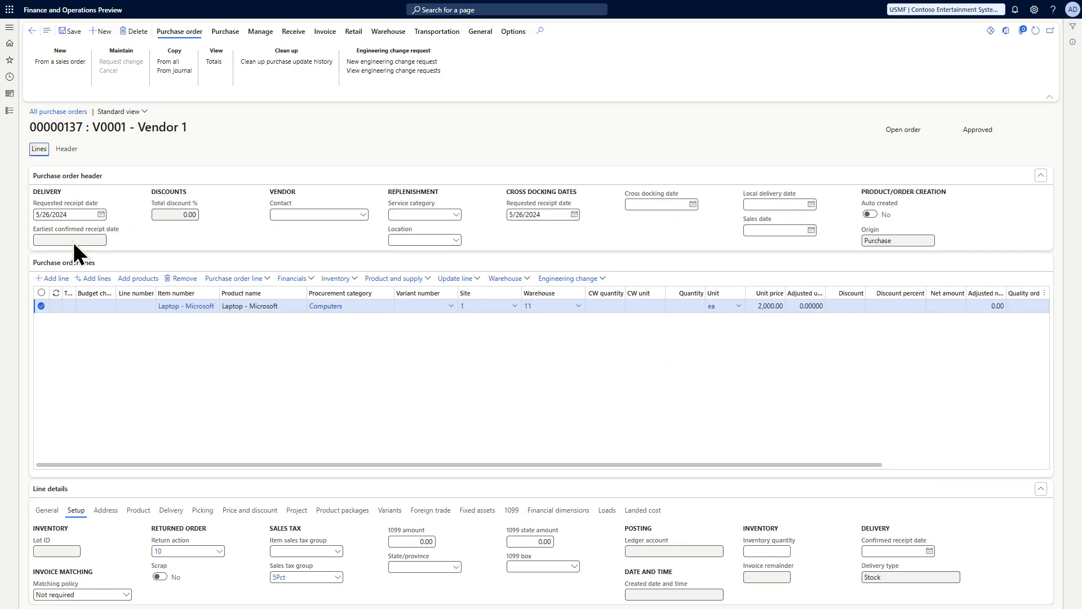
{"action": "left_click", "coordinate": [211, 551]}
{"action": "left_click", "coordinate": [220, 553]}
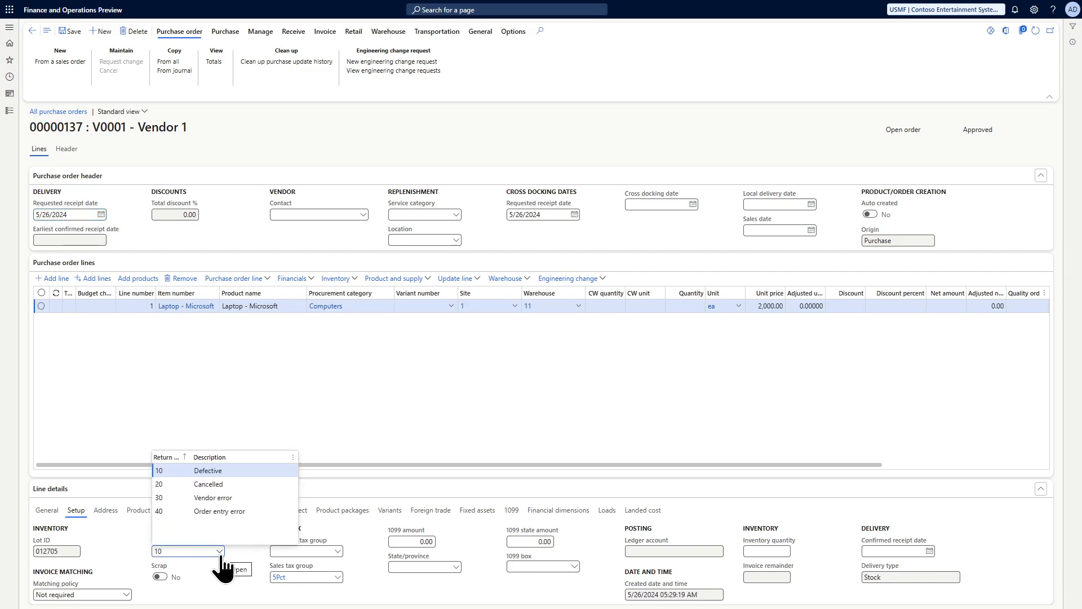
{"action": "left_click", "coordinate": [209, 470]}
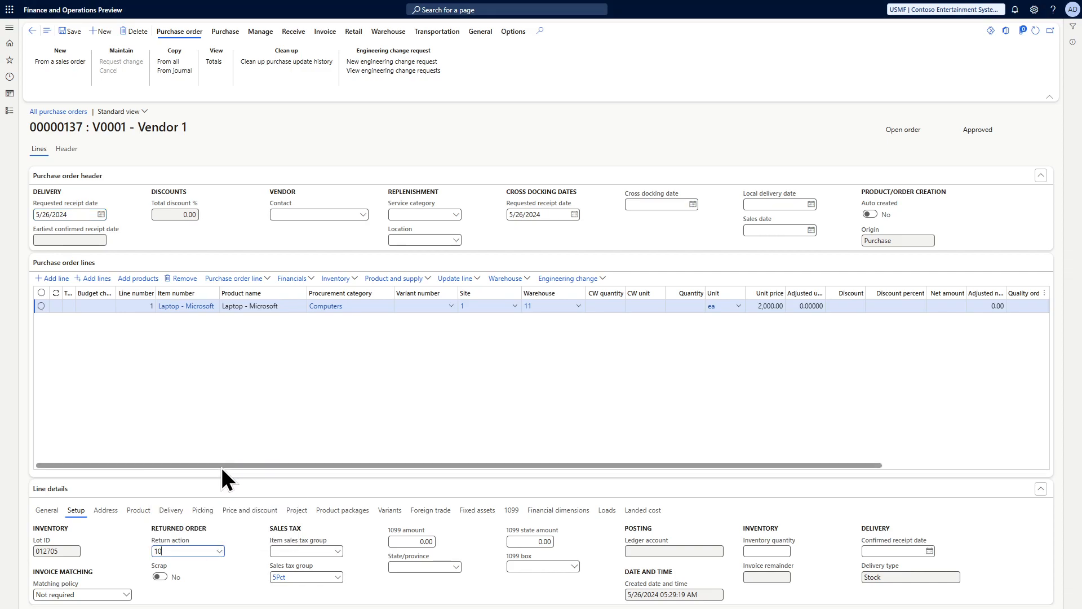
{"action": "left_click", "coordinate": [306, 401]}
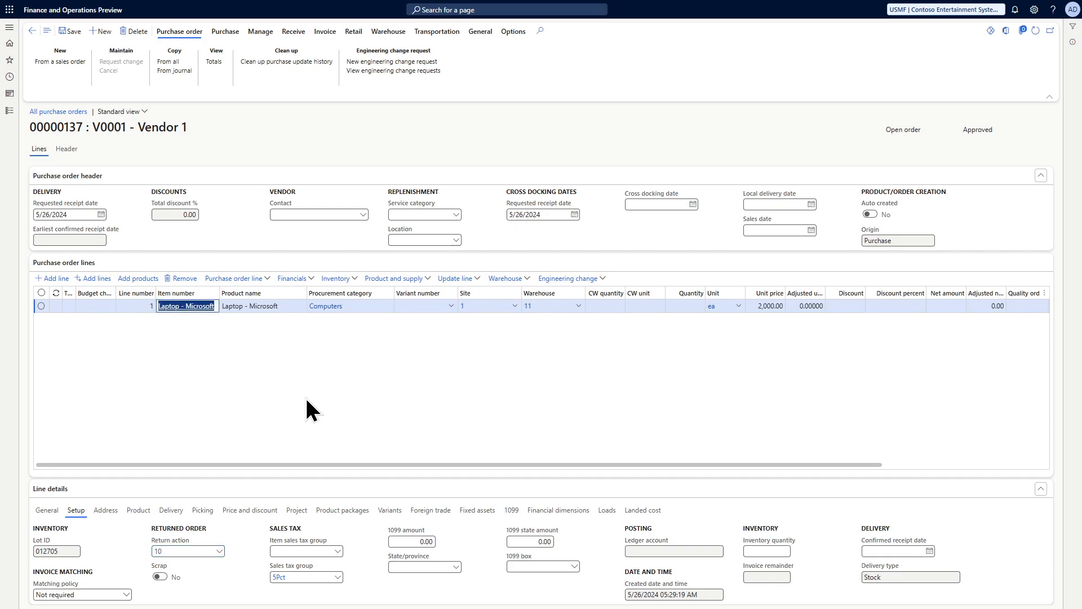
Set the quantity of the returned laptop line to -1 and save the order
{"action": "left_click", "coordinate": [674, 305]}
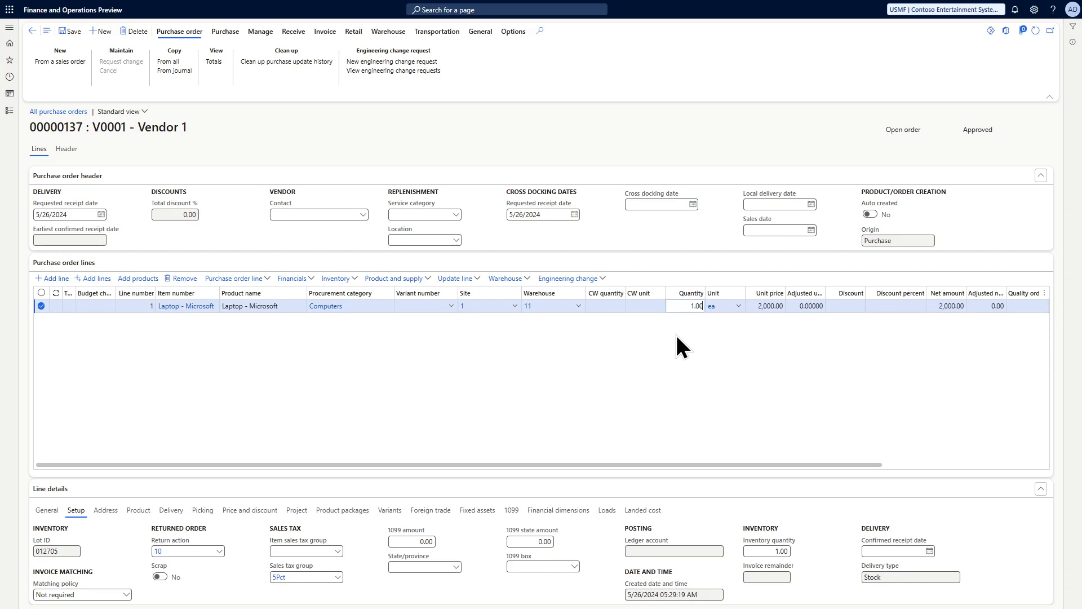
{"action": "left_click", "coordinate": [70, 31]}
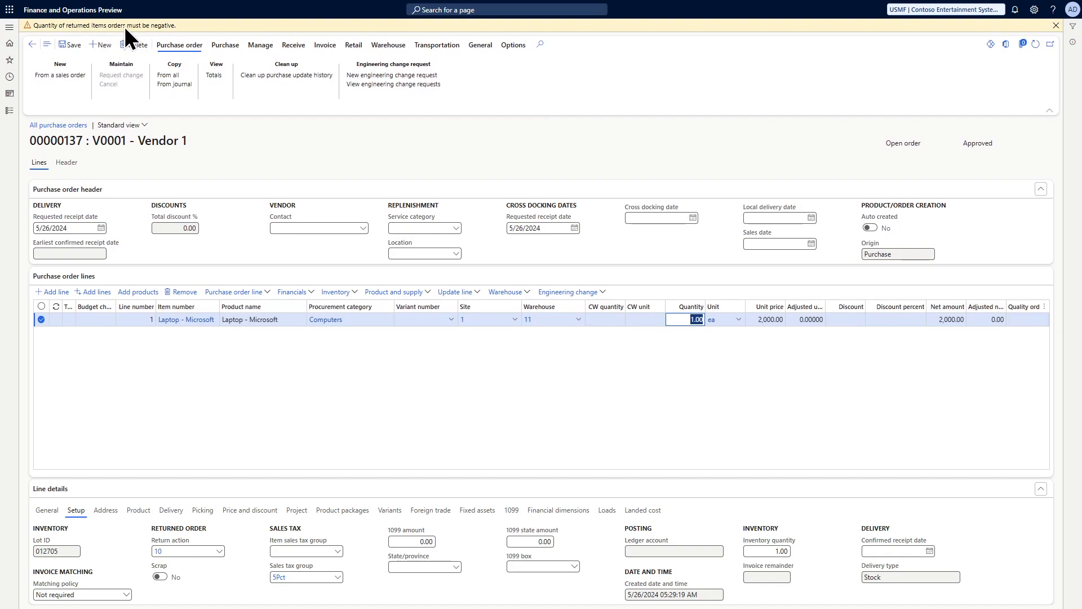
{"action": "left_click", "coordinate": [679, 320]}
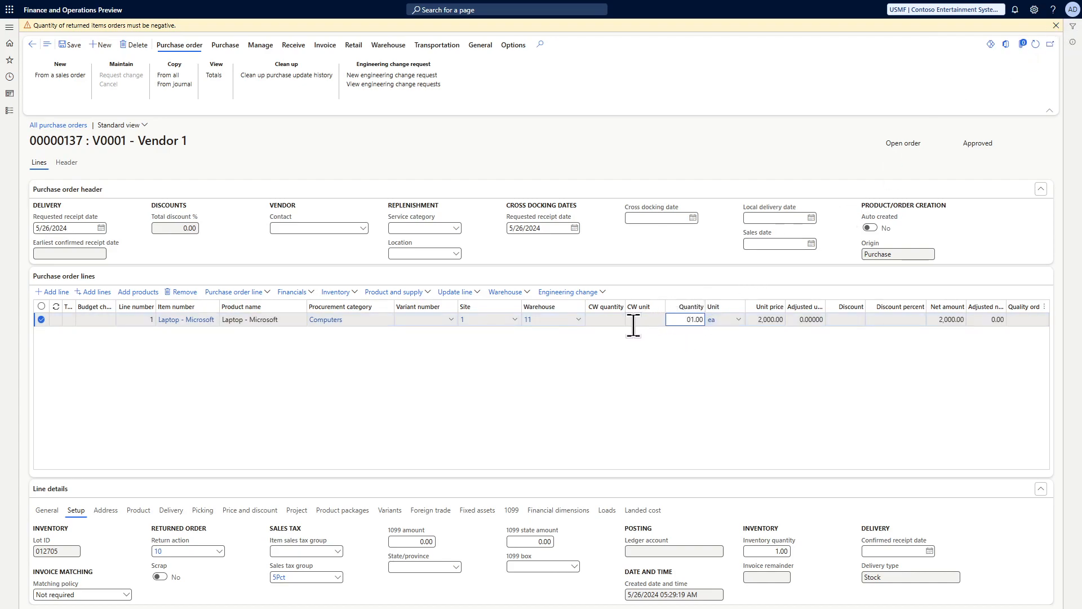
{"action": "type", "text": "-"}
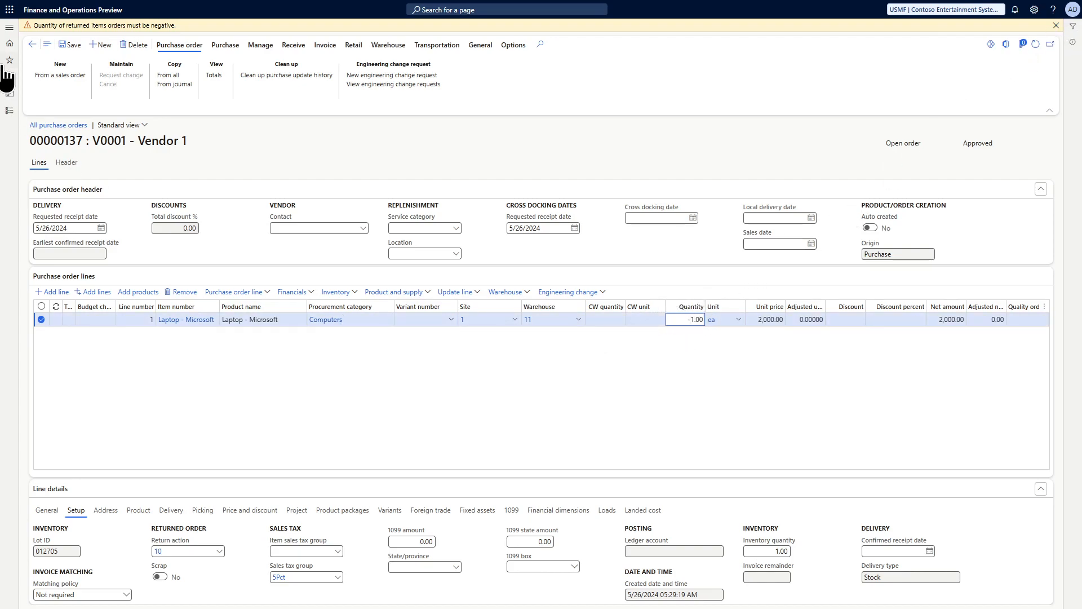
{"action": "left_click", "coordinate": [70, 45]}
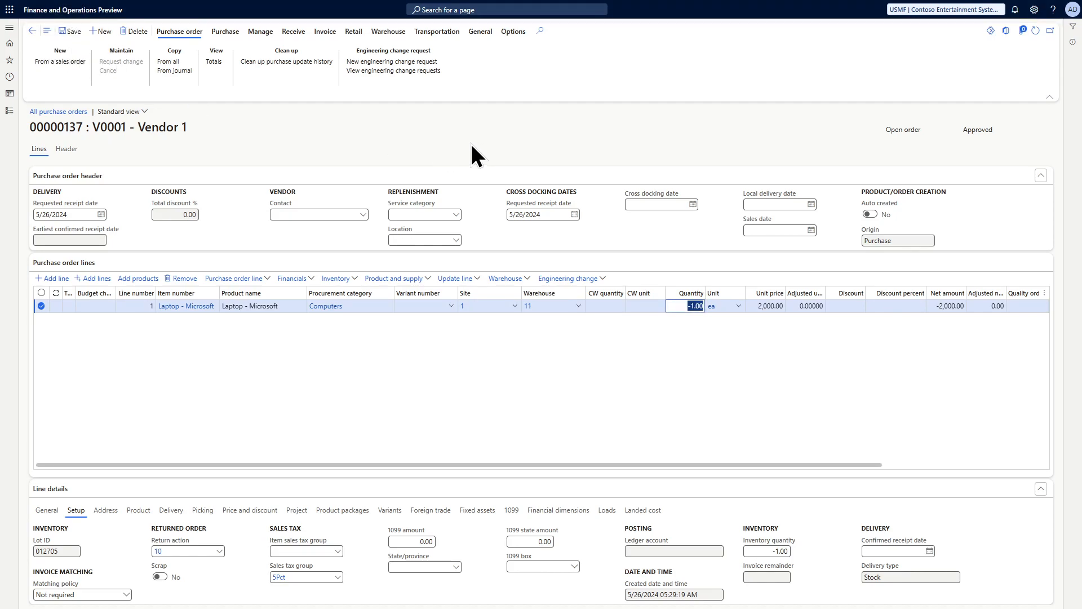
Confirm the returned order and post its product receipt with number 87686 for the ordered quantity
{"action": "left_click", "coordinate": [245, 126]}
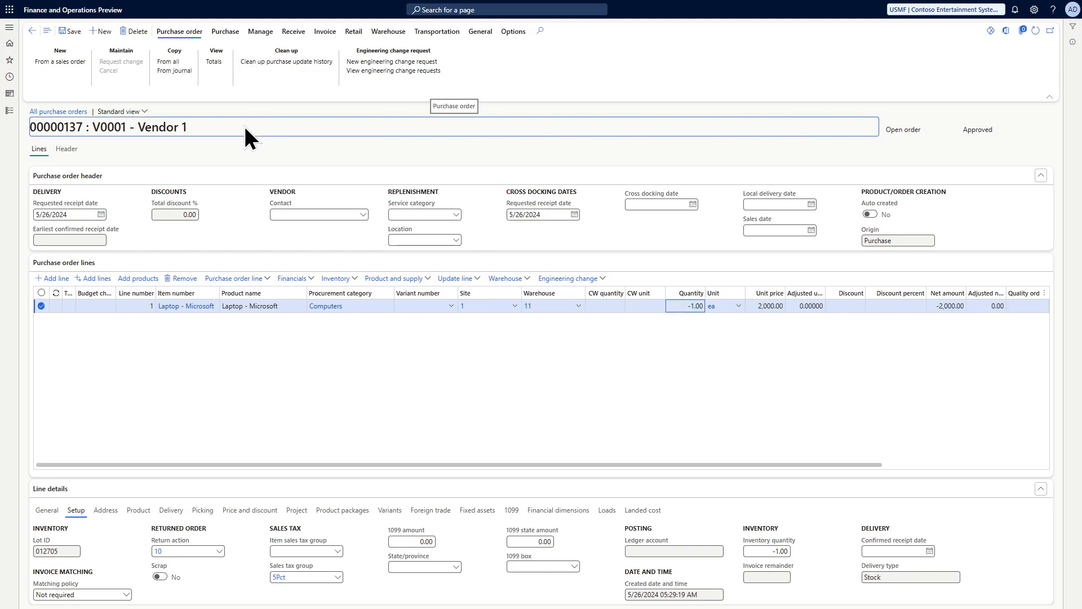
{"action": "left_click", "coordinate": [226, 32]}
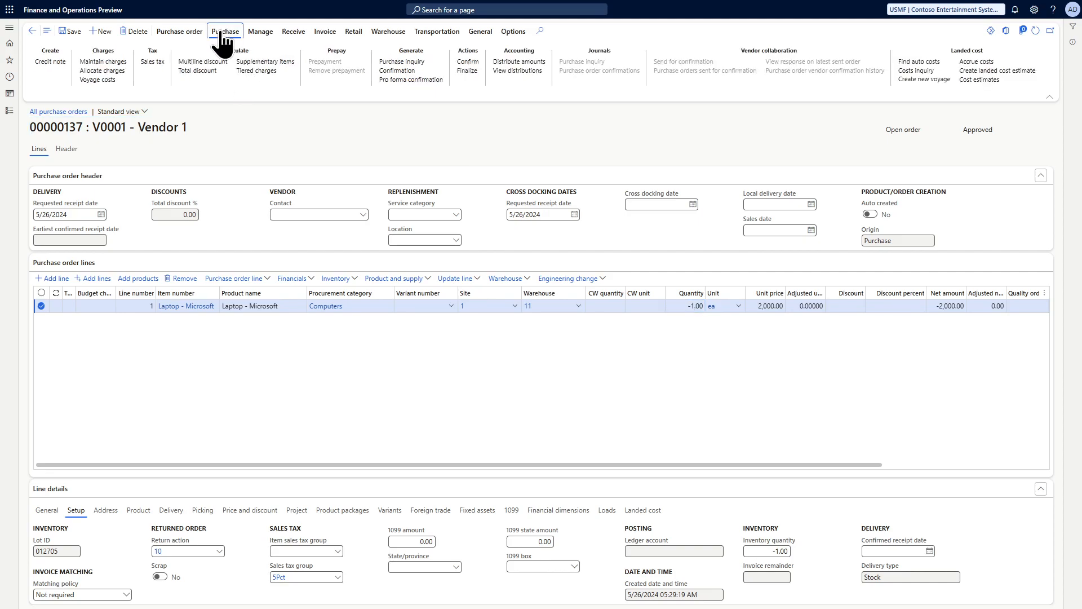
{"action": "left_click", "coordinate": [463, 61]}
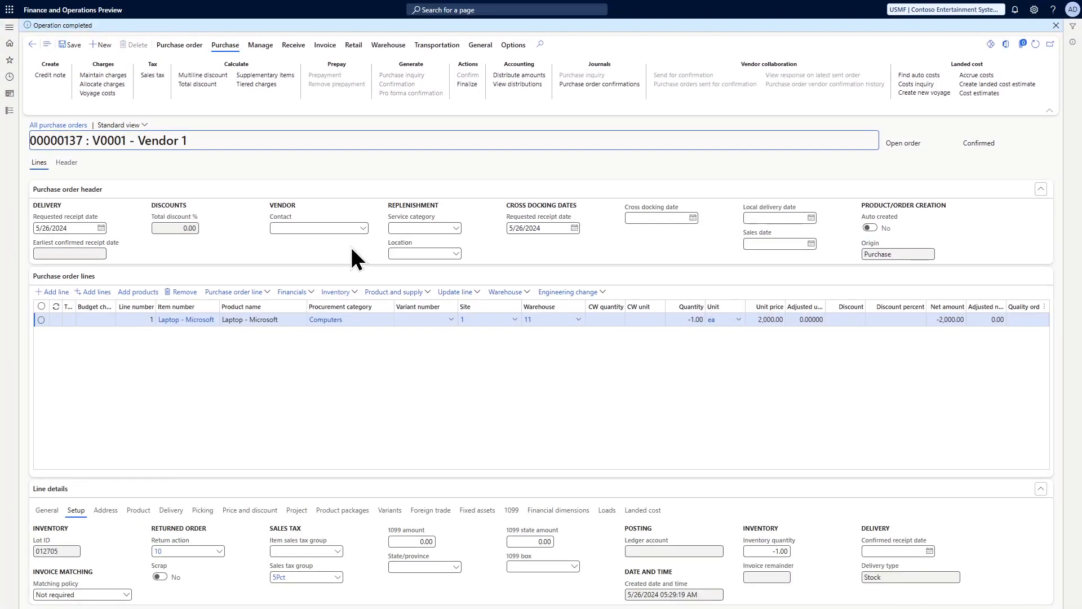
{"action": "left_click", "coordinate": [287, 47]}
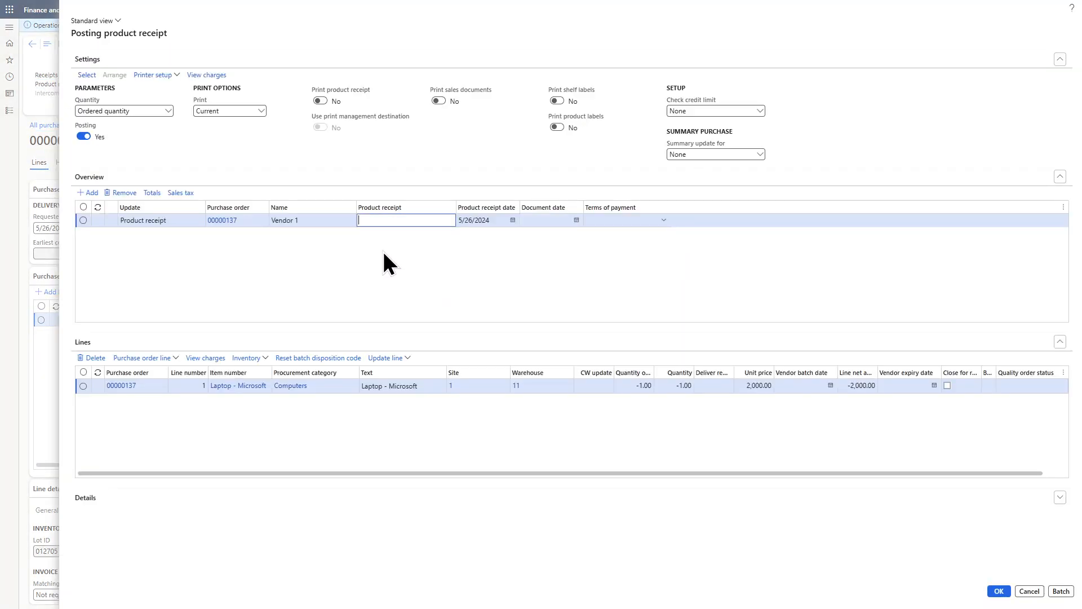
{"action": "left_click", "coordinate": [998, 590]}
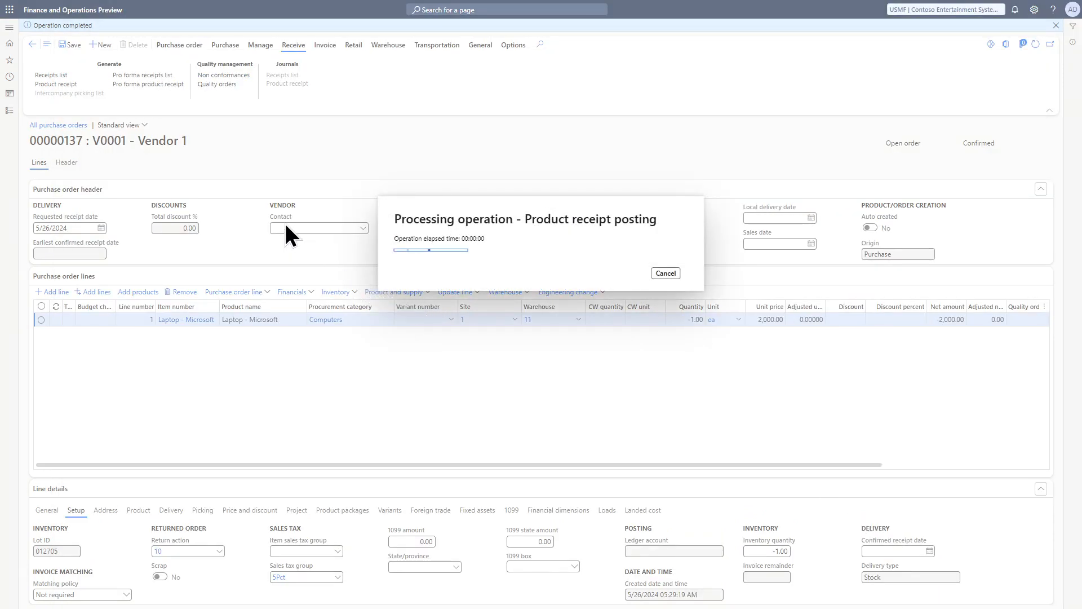
Post the returned order's vendor invoice with number 878, description 8787 and invoice date 5/26/2024, updating the match status before posting
{"action": "left_click", "coordinate": [322, 47]}
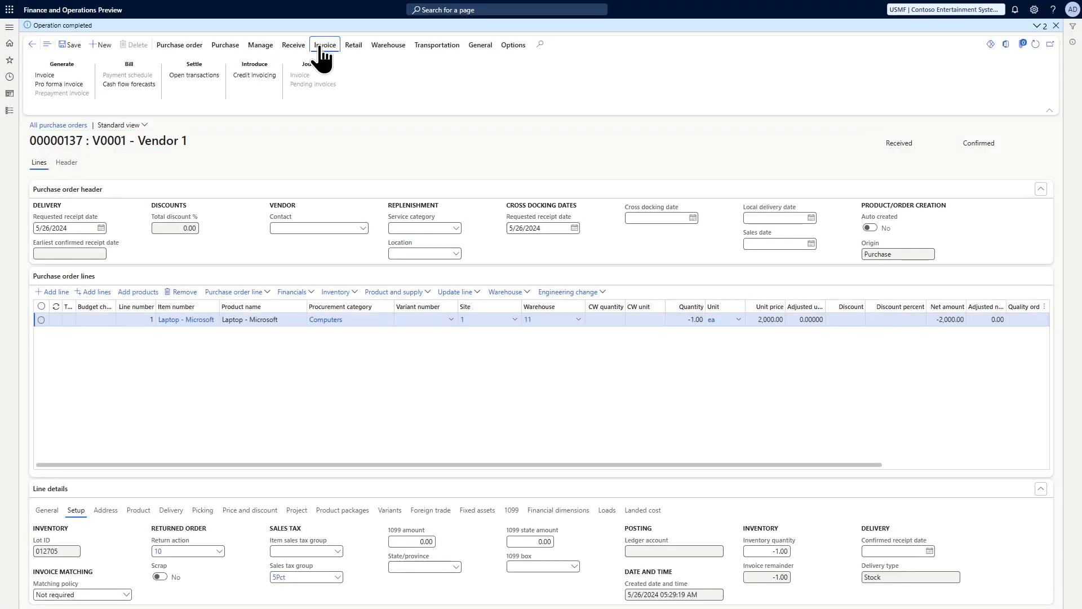
{"action": "left_click", "coordinate": [43, 75]}
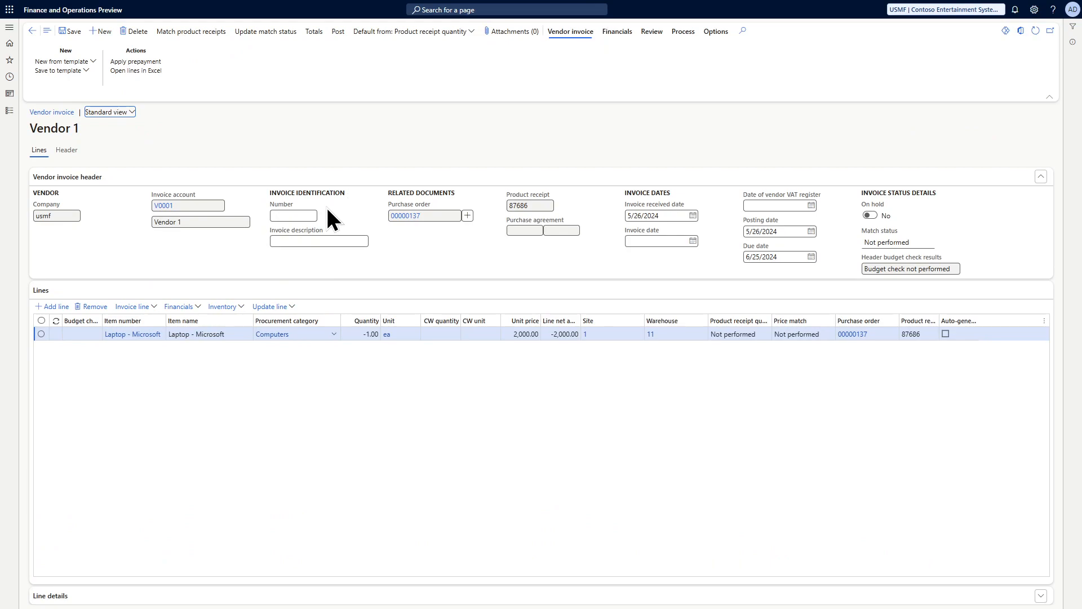
{"action": "left_click", "coordinate": [280, 241]}
{"action": "type", "text": "8787"}
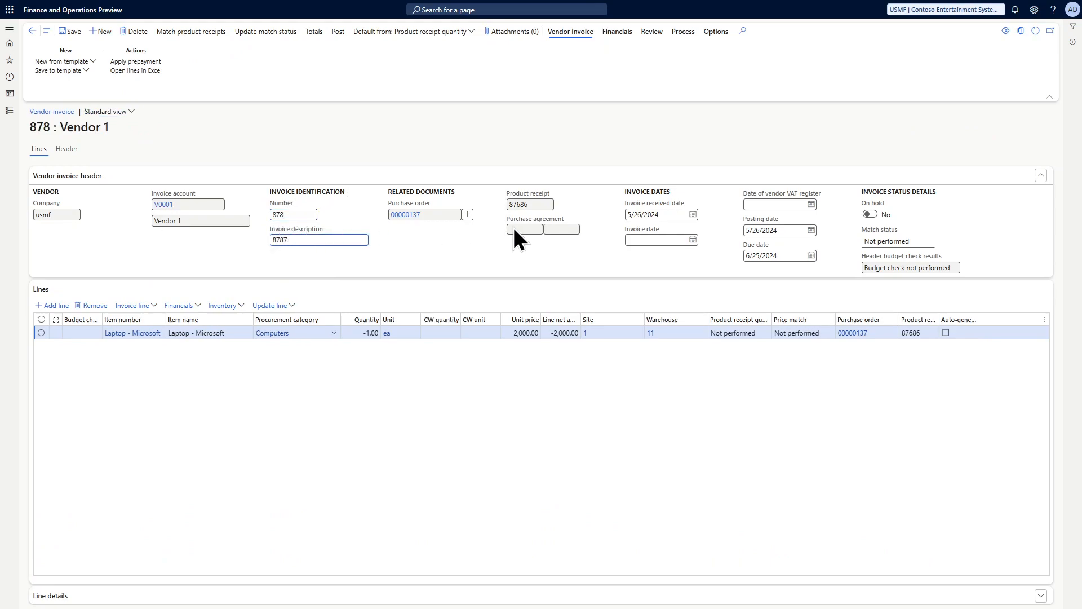
{"action": "left_click", "coordinate": [693, 240]}
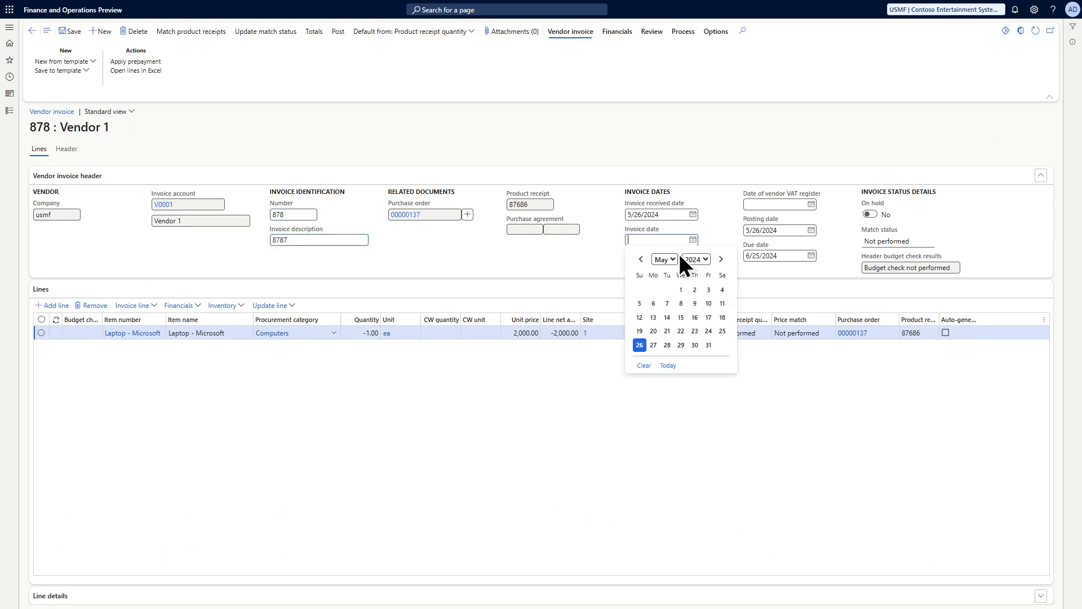
{"action": "left_click", "coordinate": [640, 343]}
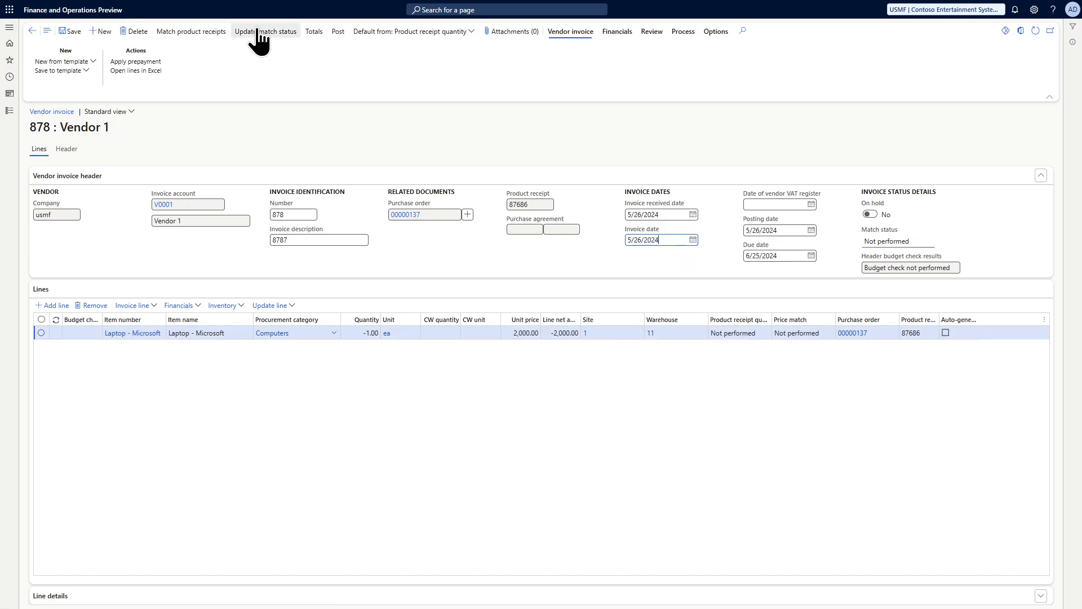
{"action": "left_click", "coordinate": [293, 32]}
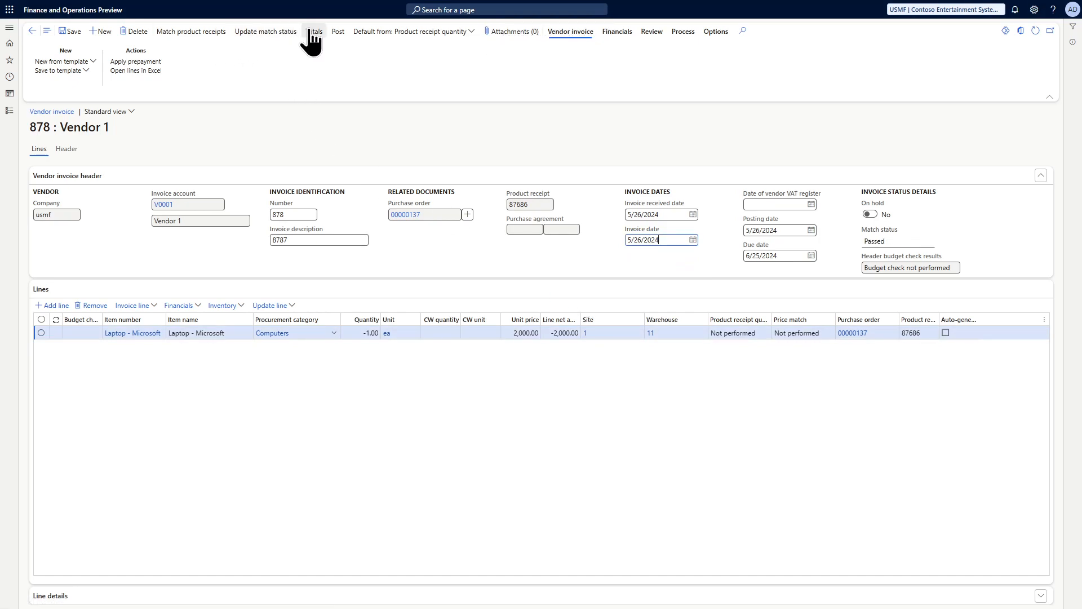
{"action": "left_click", "coordinate": [337, 32]}
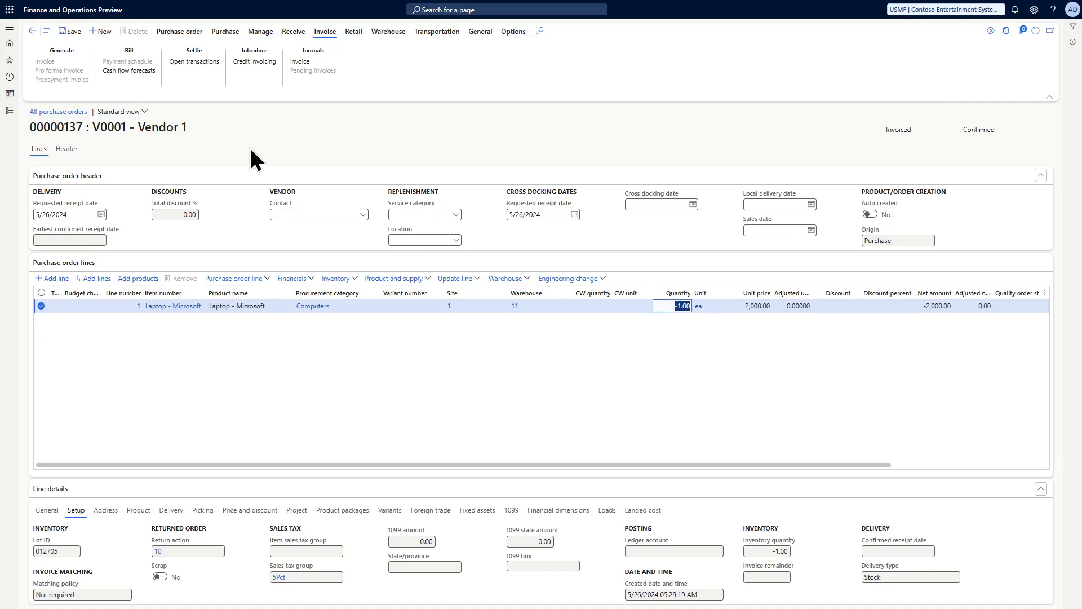
Create a new purchase order for vendor V0001 with purchase type Purchase order
{"action": "left_click", "coordinate": [99, 36]}
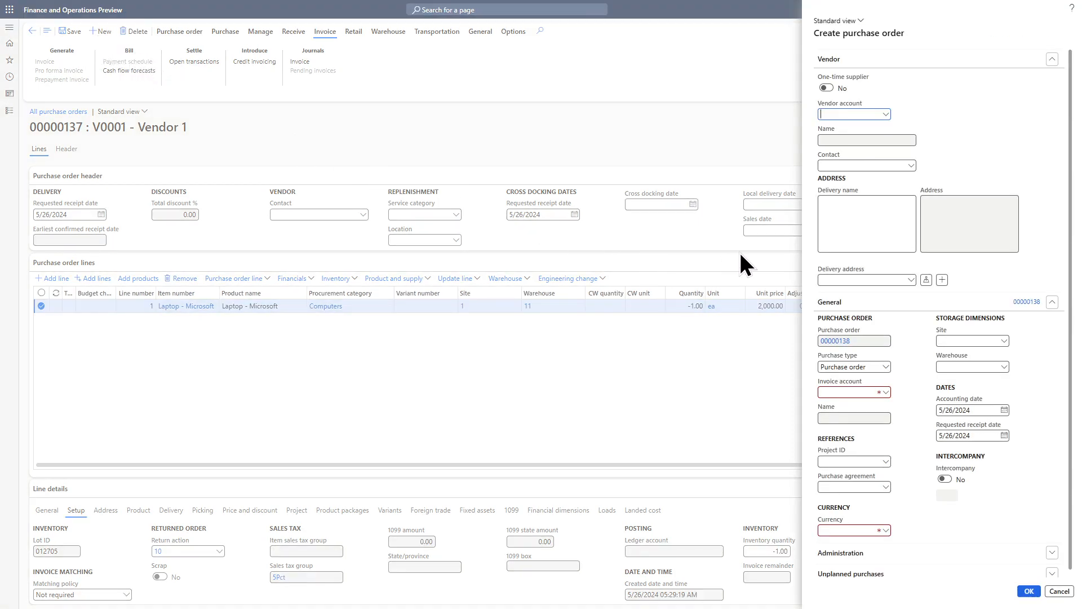
{"action": "type", "text": "v0001"}
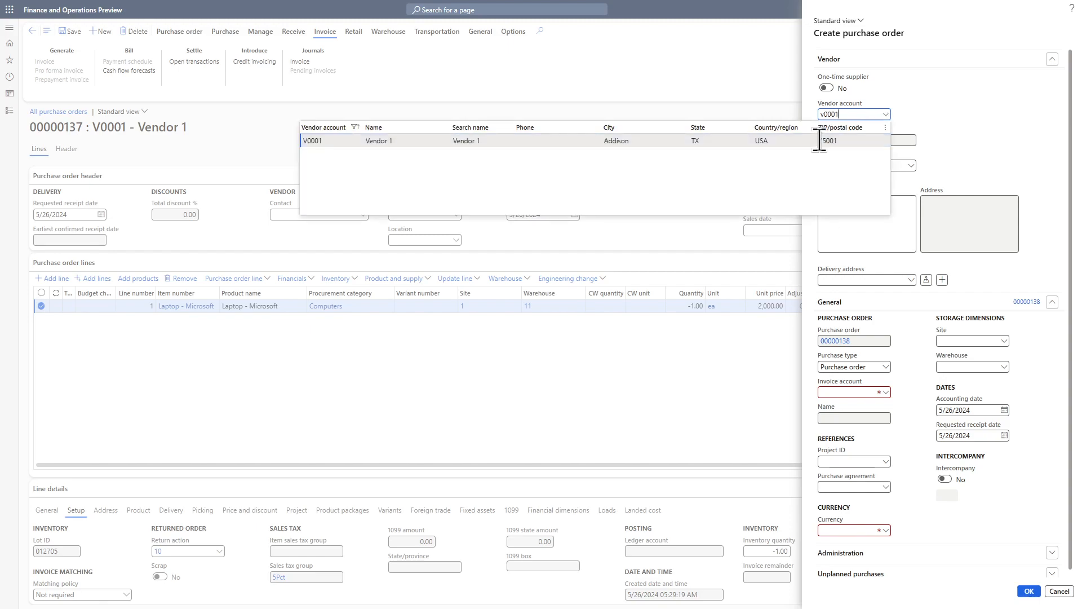
{"action": "left_click", "coordinate": [818, 138]}
{"action": "left_click", "coordinate": [1028, 590]}
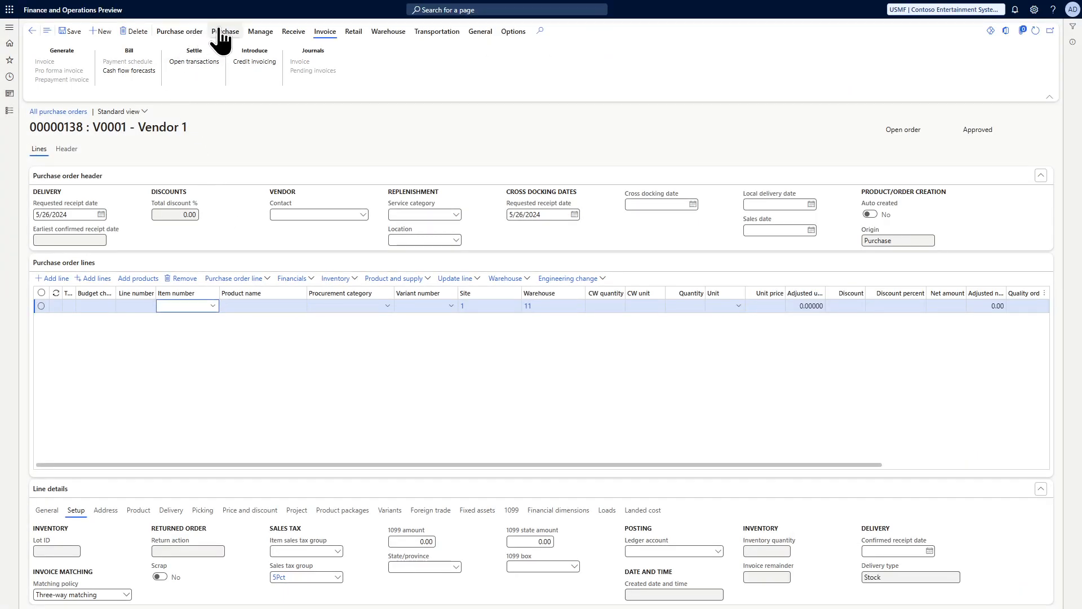
Create a credit note on the new order by copying from invoice 768 of Vendor 1
{"action": "left_click", "coordinate": [223, 32]}
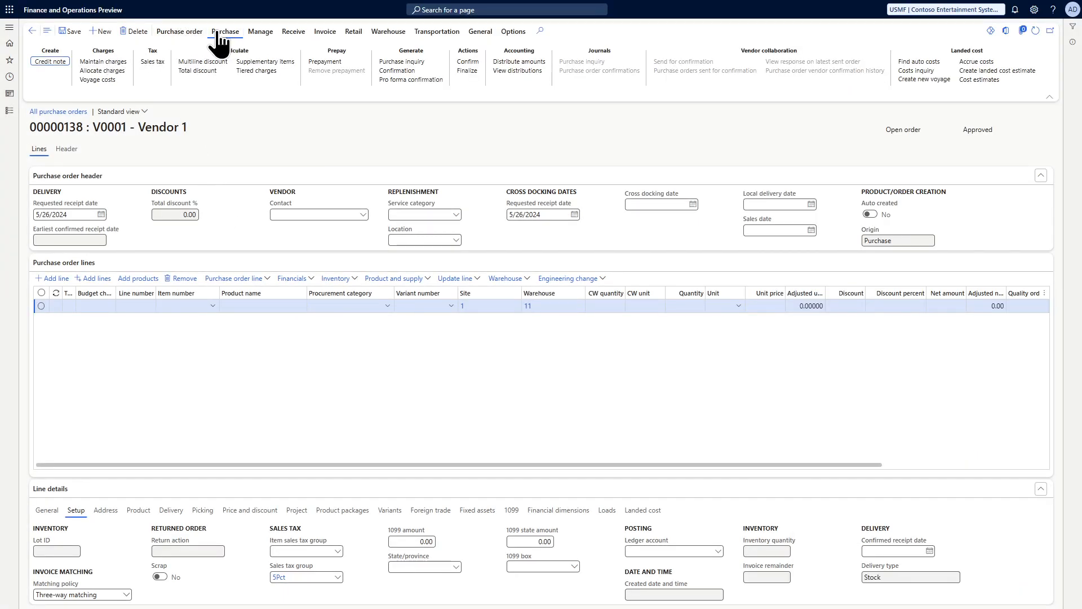
{"action": "left_click", "coordinate": [43, 62]}
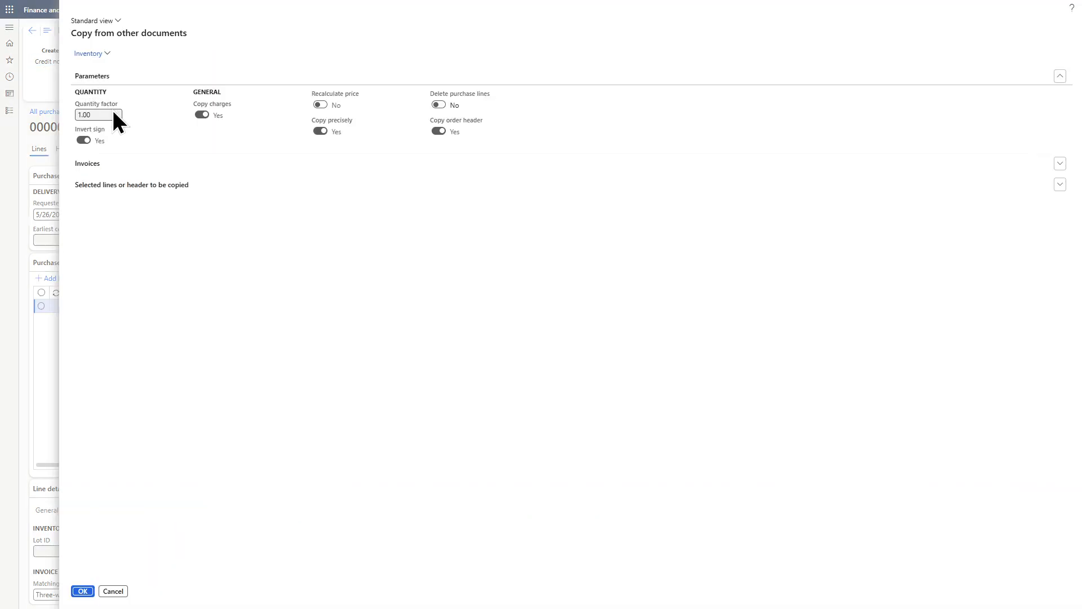
{"action": "left_click", "coordinate": [123, 164]}
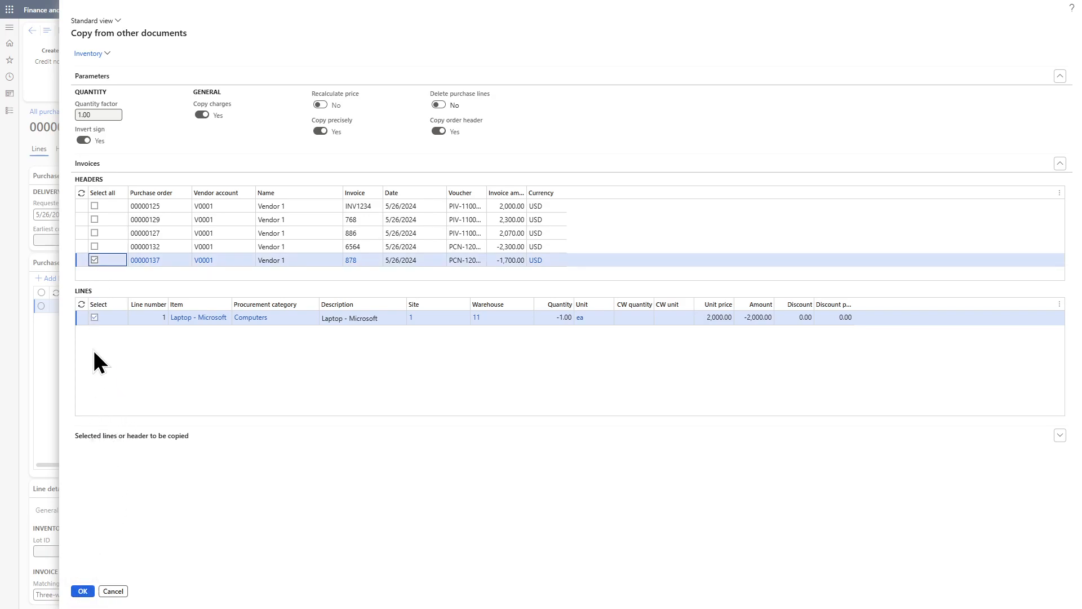
{"action": "left_click", "coordinate": [94, 260]}
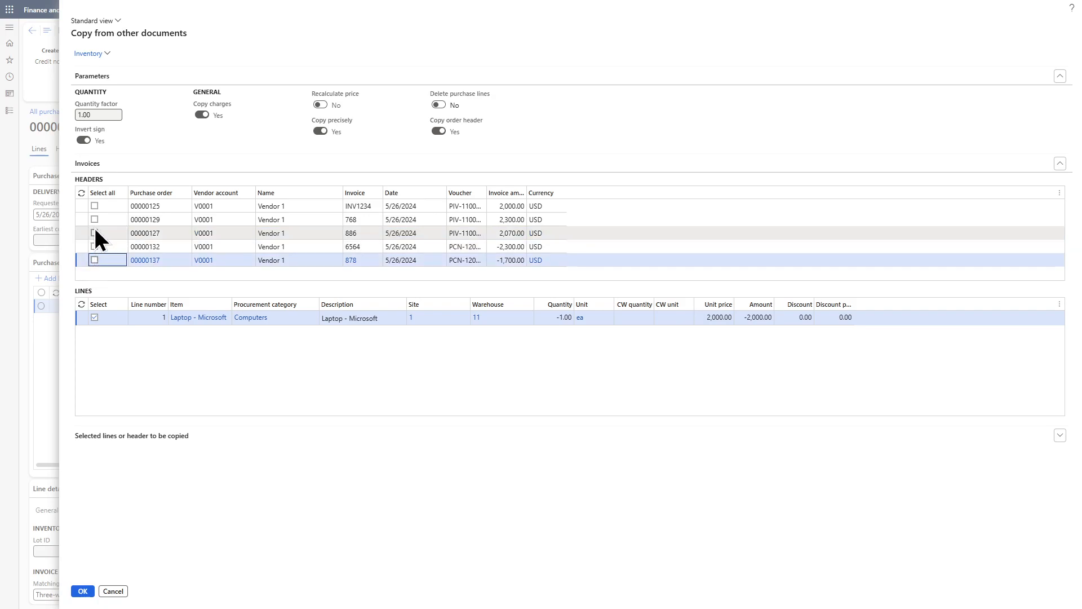
{"action": "left_click", "coordinate": [94, 205]}
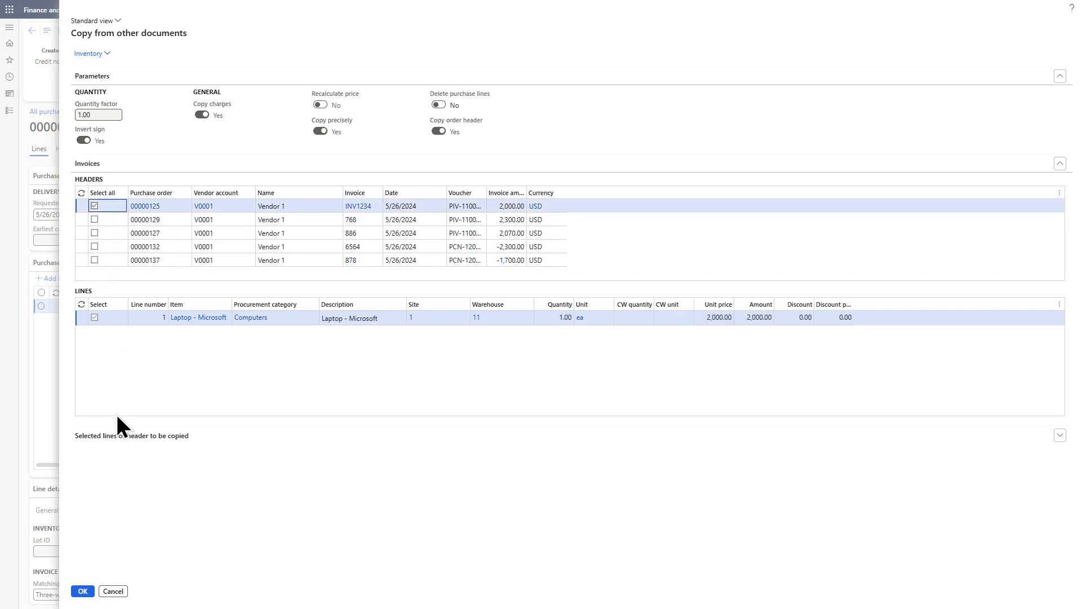
{"action": "left_click", "coordinate": [94, 205]}
{"action": "left_click", "coordinate": [95, 219]}
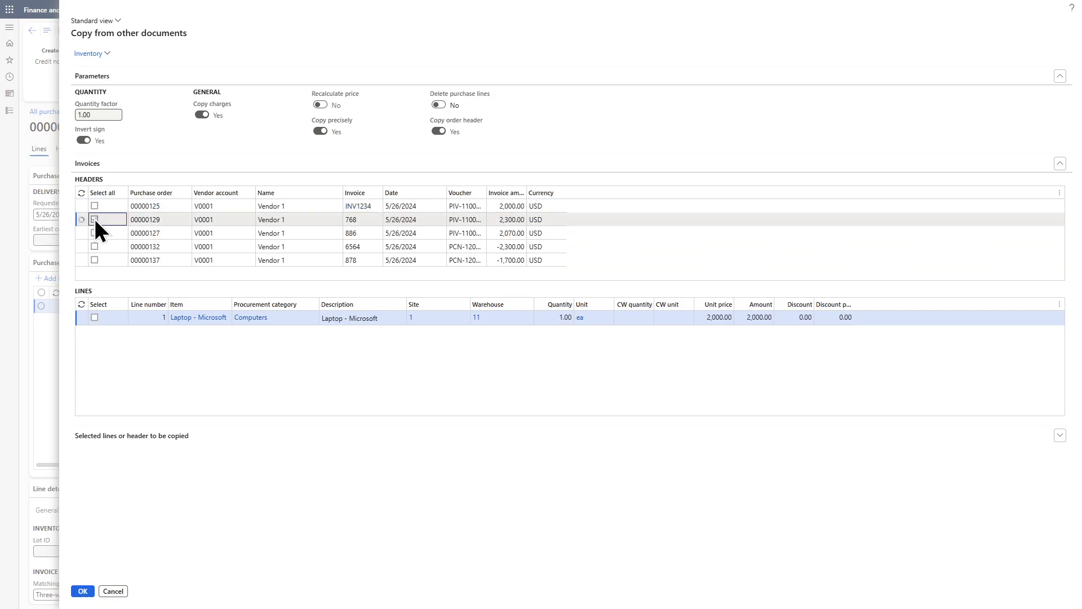
{"action": "left_click", "coordinate": [82, 590]}
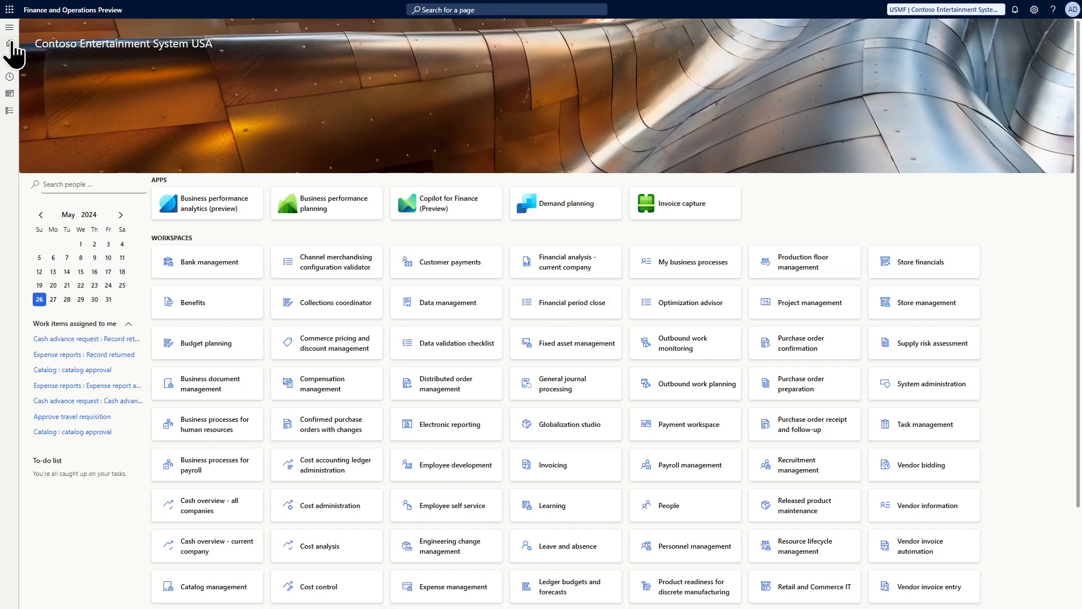
Open Procurement Policy USMF from the purchasing policies in the Procurement and sourcing setup
{"action": "left_click", "coordinate": [10, 27]}
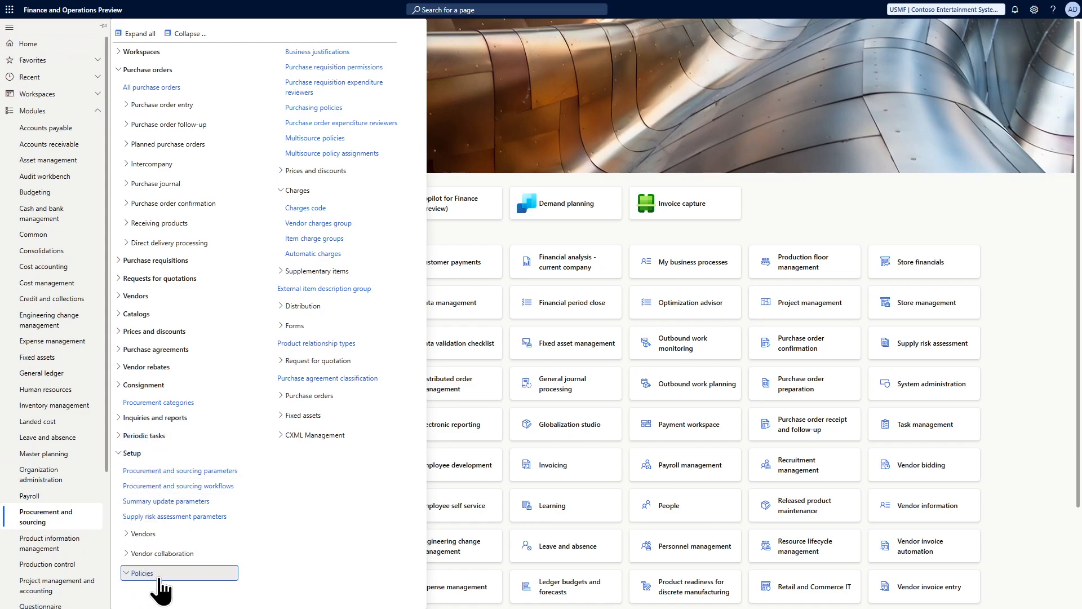
{"action": "left_click", "coordinate": [311, 108]}
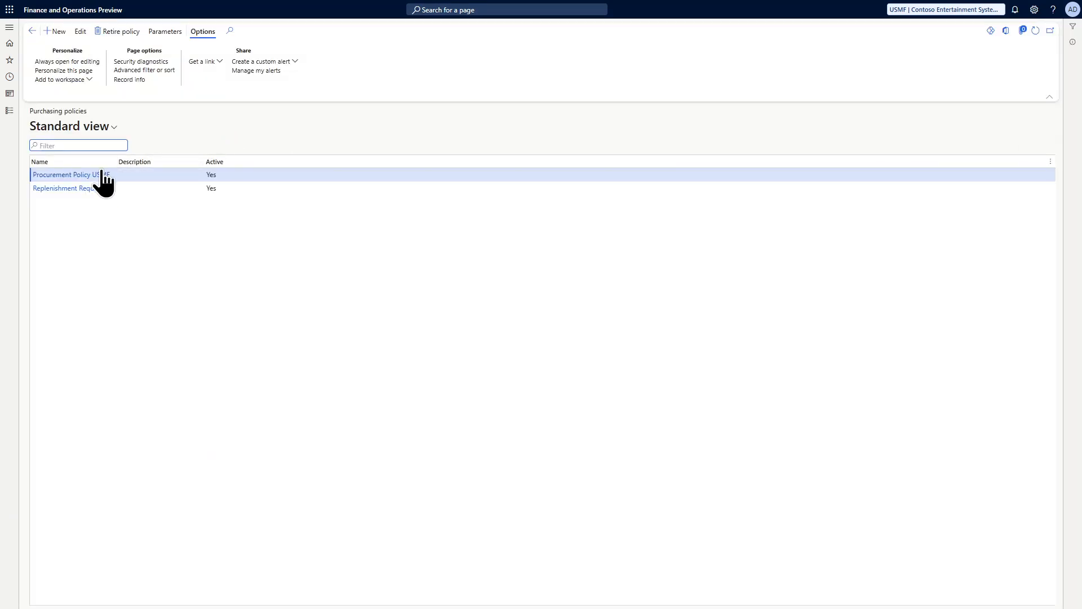
{"action": "left_click", "coordinate": [77, 176]}
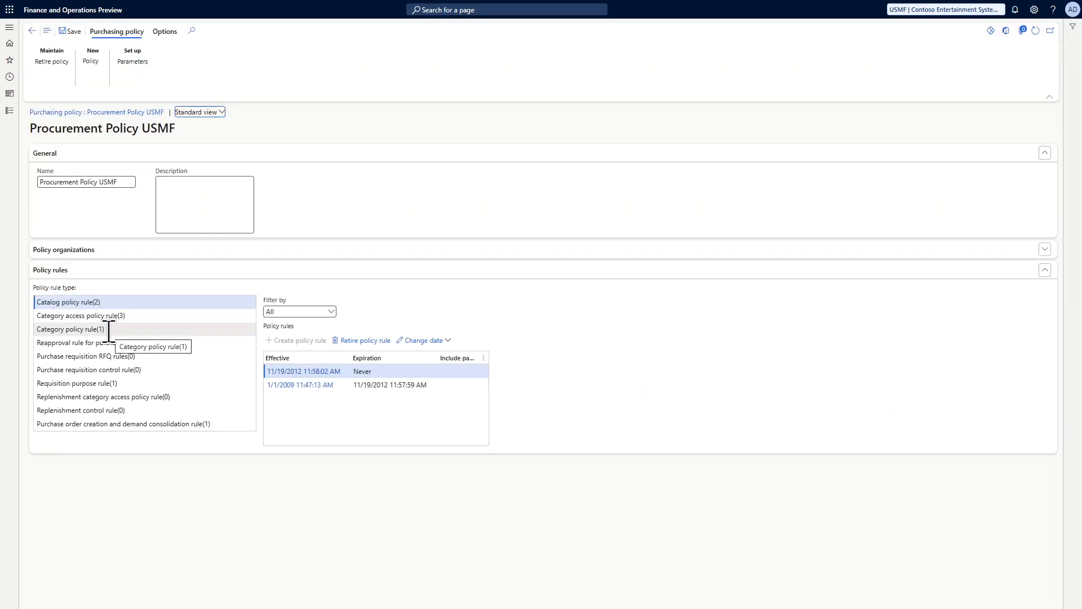
Examine the manual purchase order creation settings of the policy's purchase order creation and demand consolidation rule, and return to the policy
{"action": "left_click", "coordinate": [102, 423]}
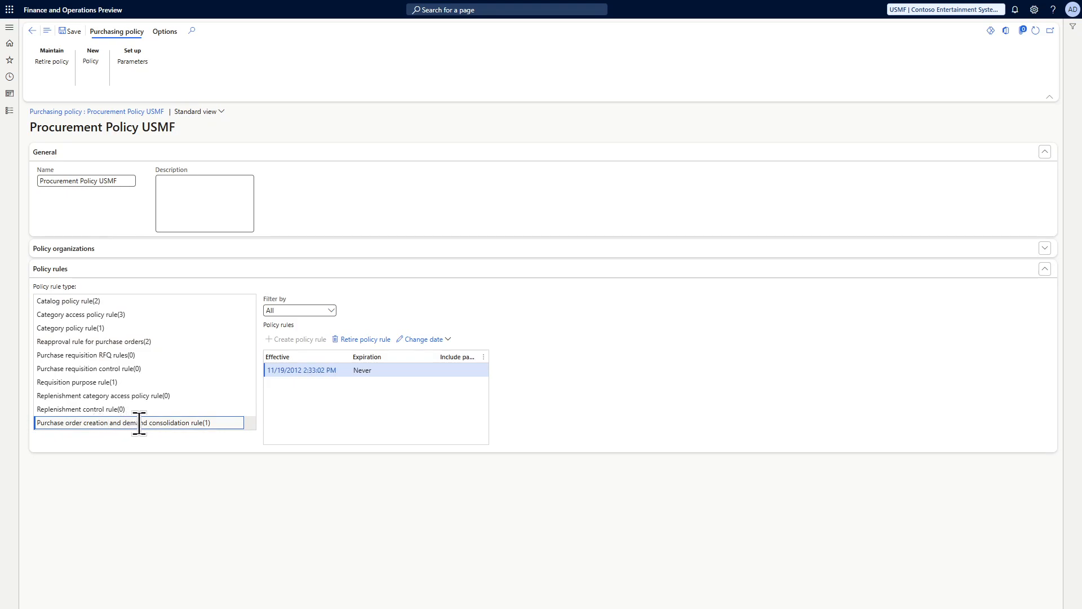
{"action": "left_click", "coordinate": [305, 374]}
{"action": "left_click", "coordinate": [303, 371]}
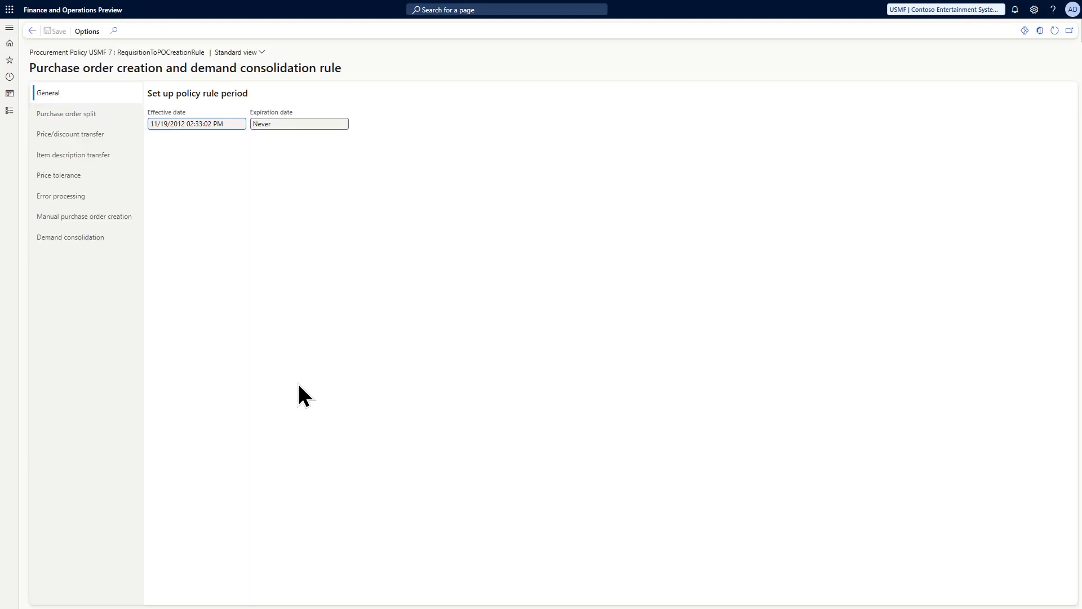
{"action": "left_click", "coordinate": [76, 217]}
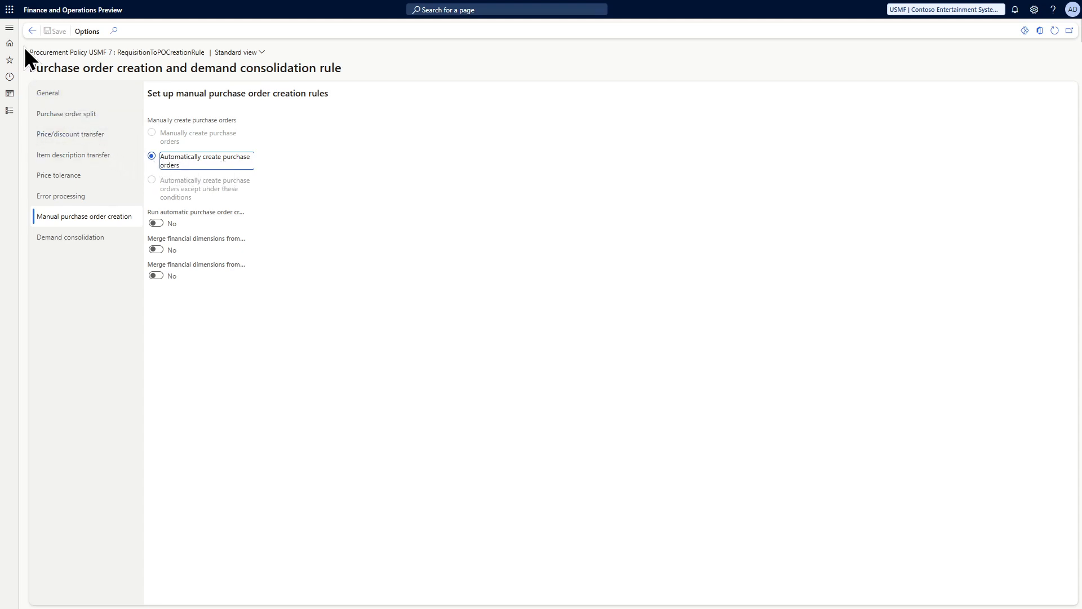
{"action": "left_click", "coordinate": [31, 31]}
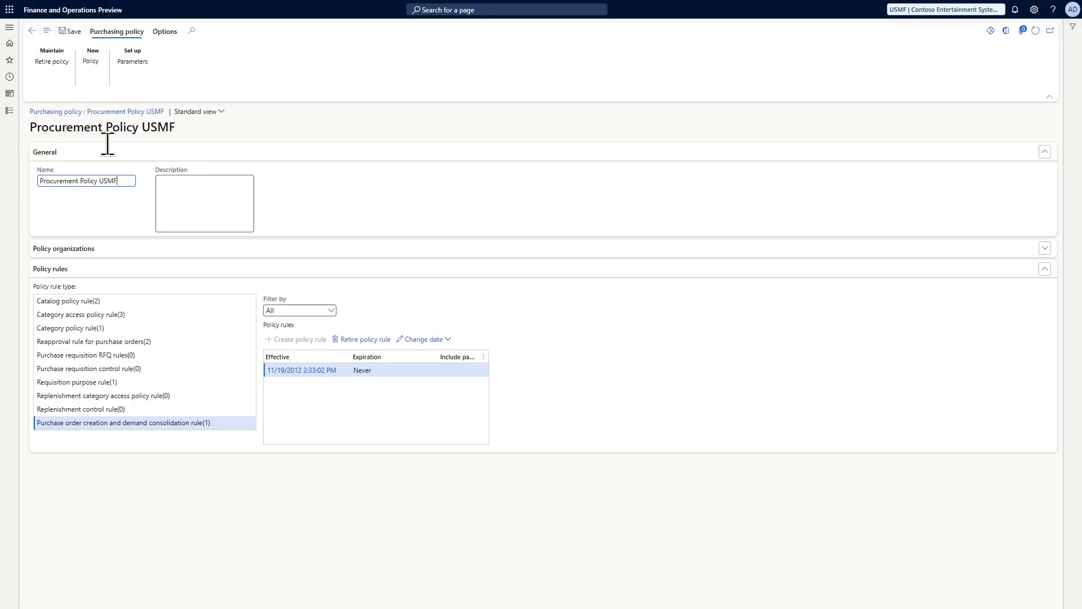
Open the non-expiring category access policy rule of Procurement Policy USMF to examine its settings
{"action": "left_click", "coordinate": [107, 314]}
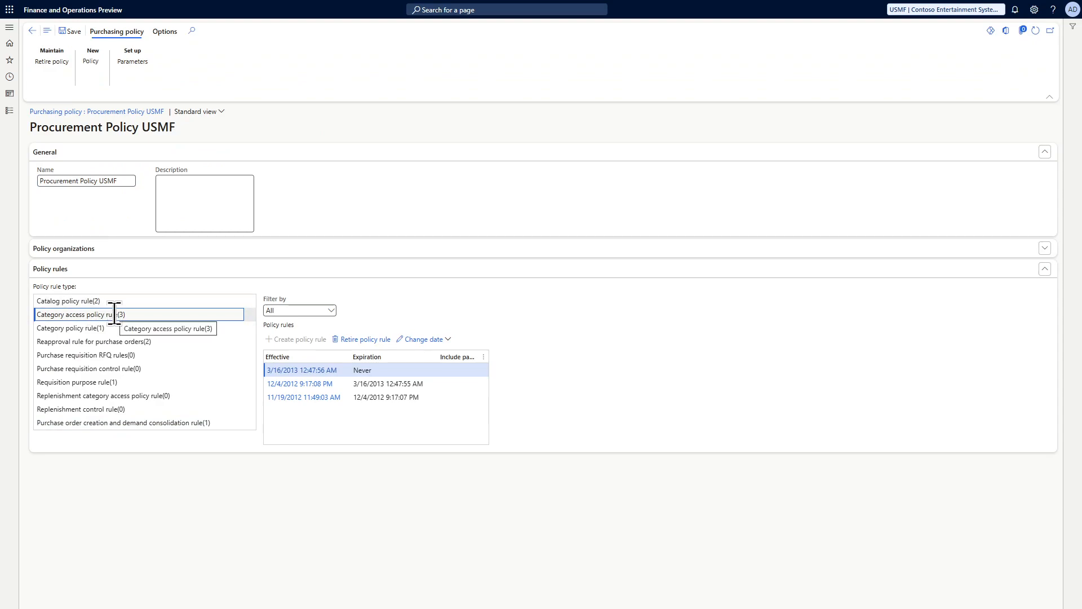
{"action": "left_click", "coordinate": [296, 370]}
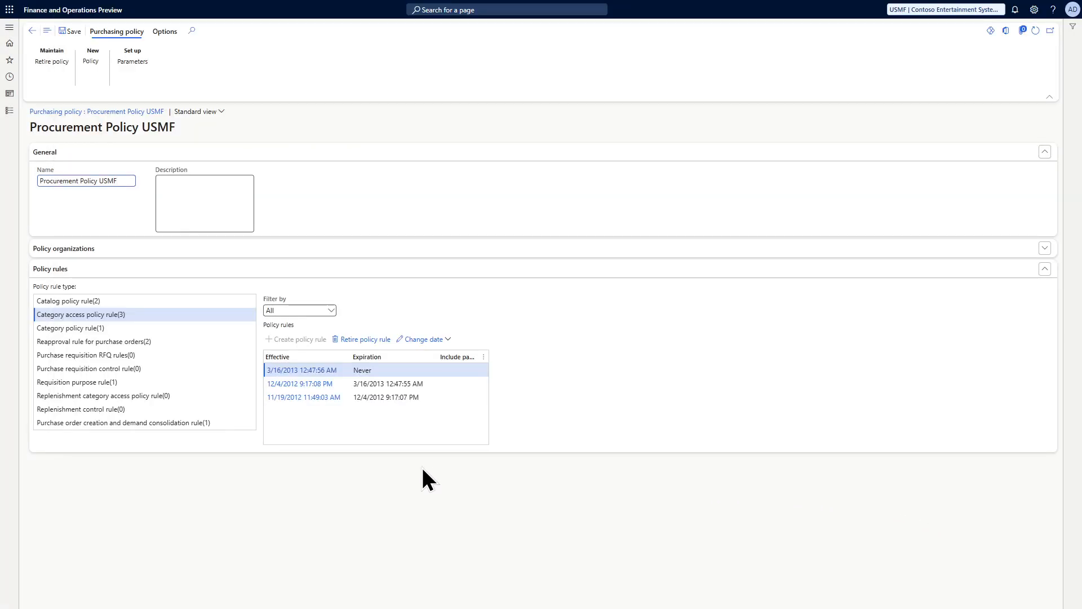
Open the policy's category policy rule and examine the category matching policy options and receiving, deduction and accrual columns for the corporate procurement category
{"action": "left_click", "coordinate": [107, 340]}
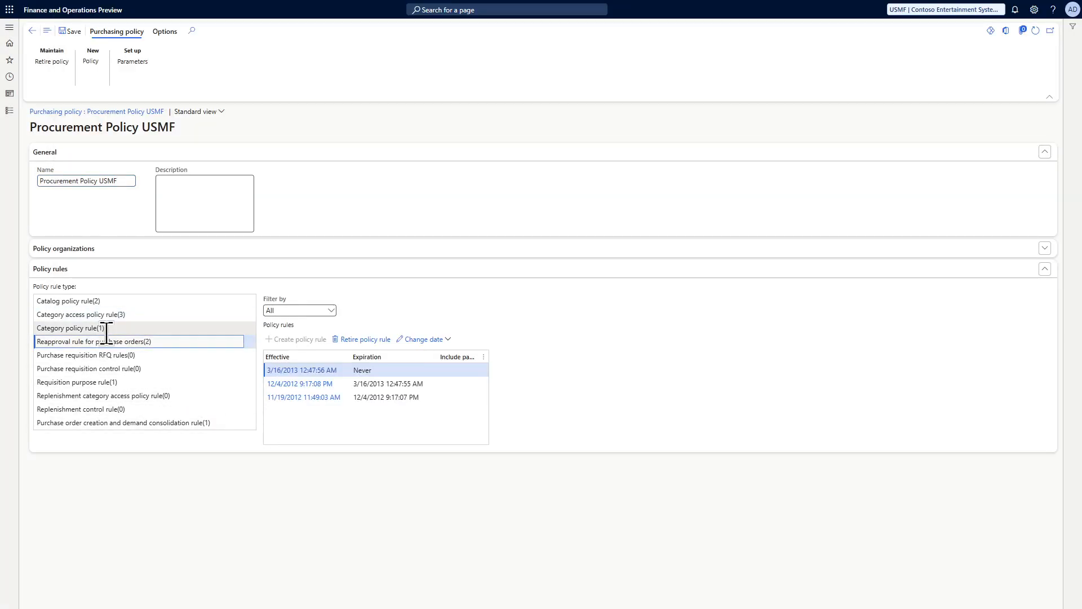
{"action": "left_click", "coordinate": [107, 328]}
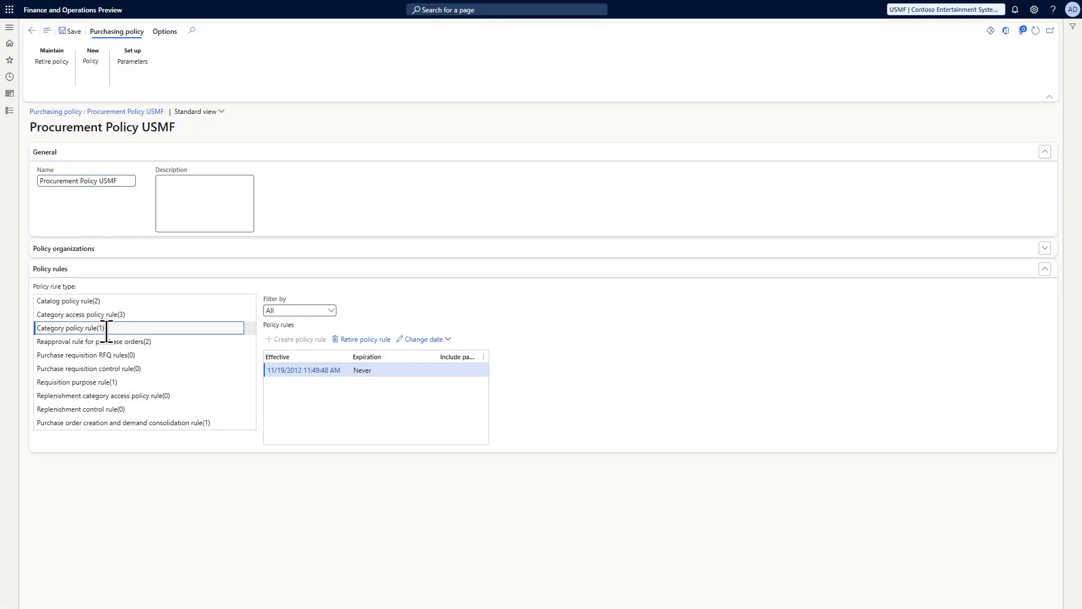
{"action": "left_click", "coordinate": [300, 369]}
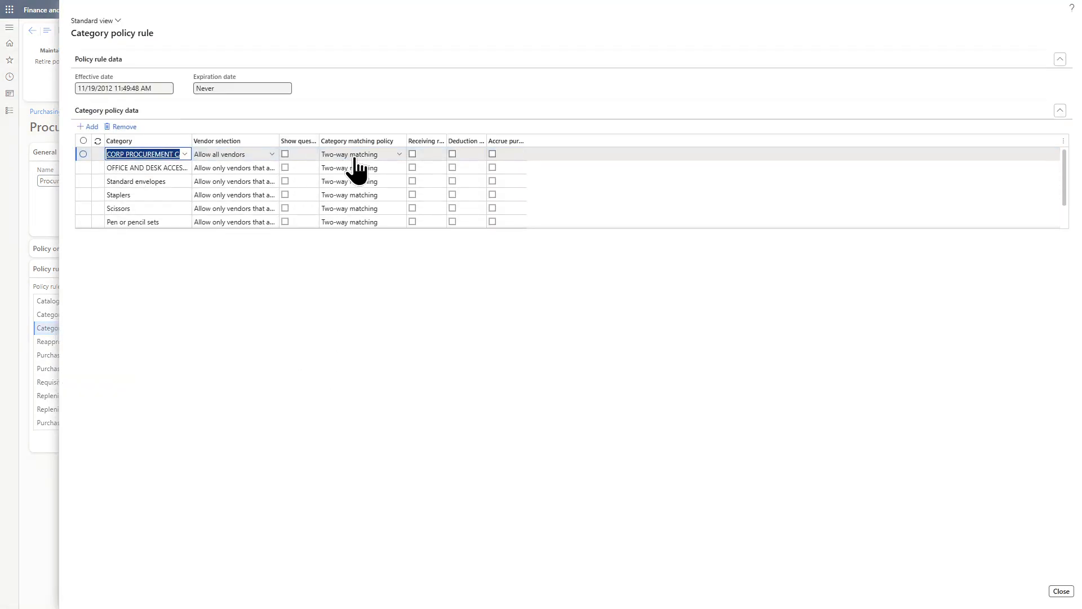
{"action": "left_click", "coordinate": [399, 155]}
{"action": "left_click", "coordinate": [403, 164]}
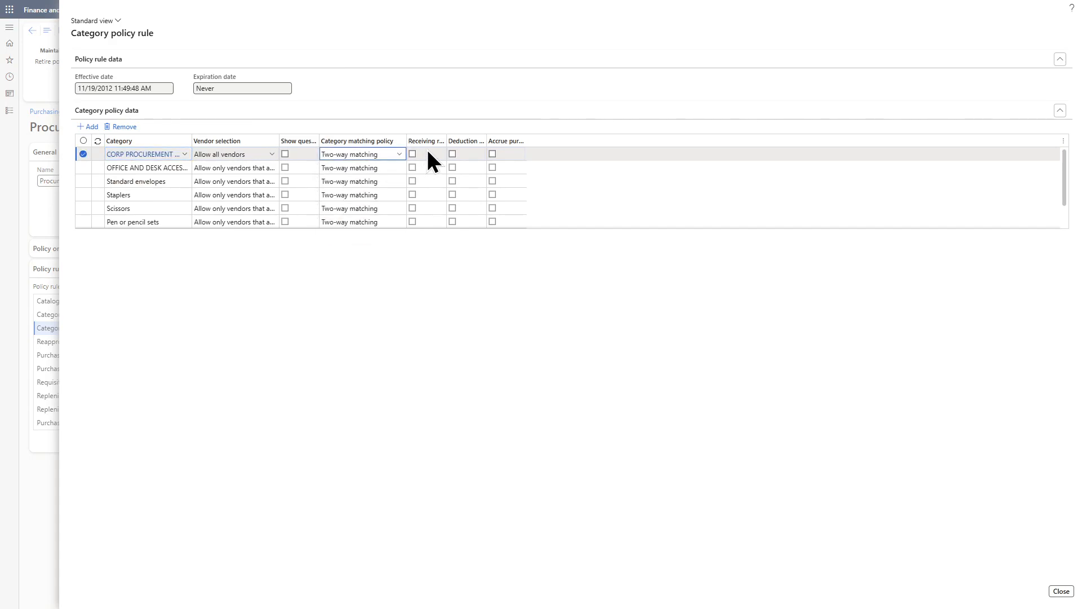
{"action": "left_click_drag", "start_coordinate": [526, 136], "coordinate": [637, 139]}
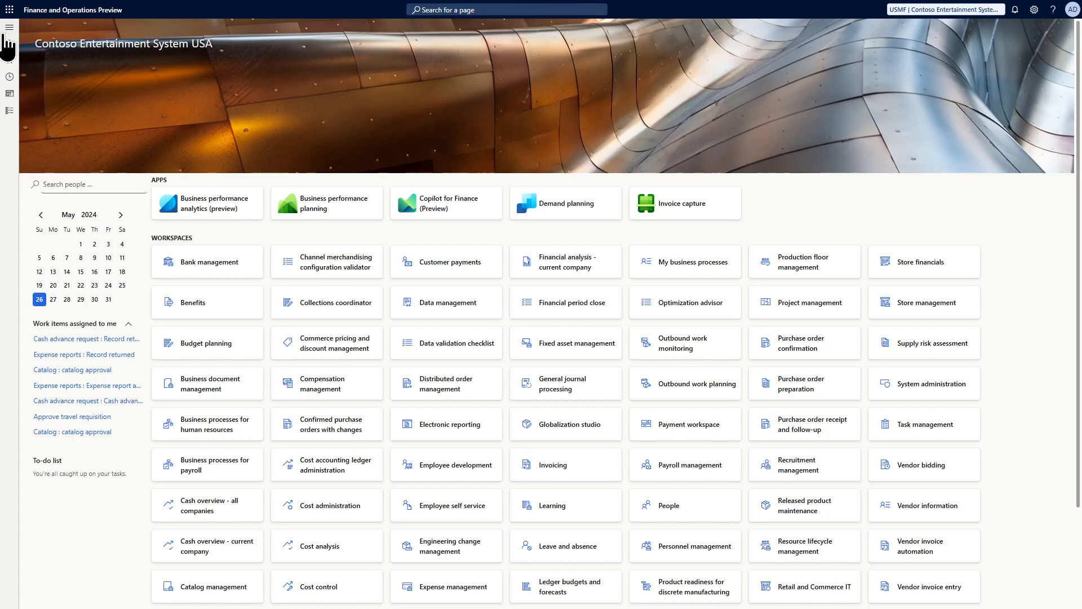
{"action": "left_click", "coordinate": [8, 27]}
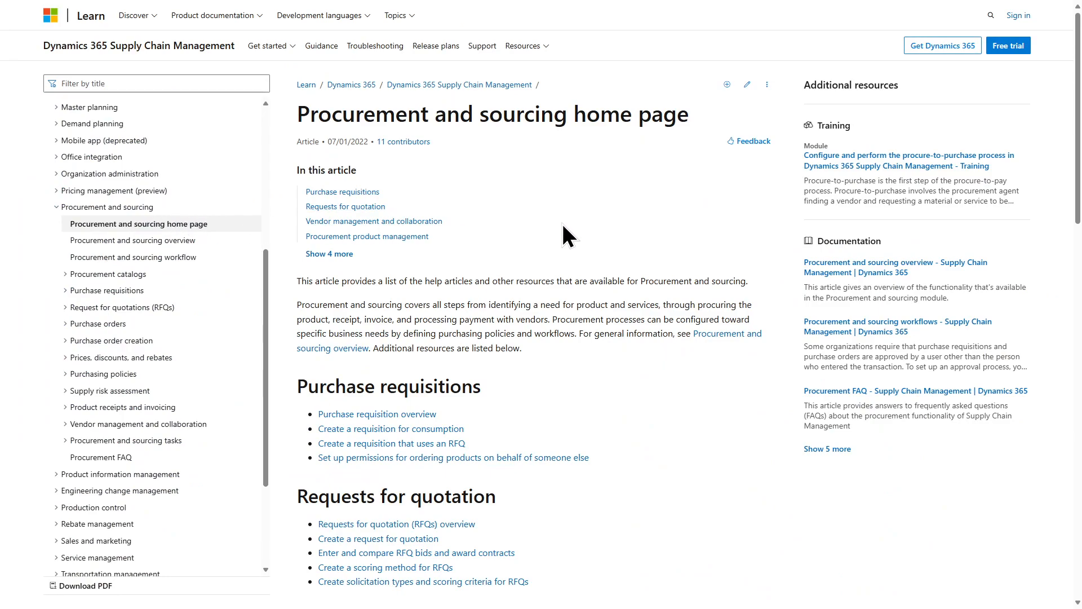
Examine the article links on the Microsoft Learn Procurement and sourcing home page, from purchase requisitions to vendor management and collaboration
{"action": "scroll", "coordinate": [566, 234], "scroll_direction": "down", "scroll_amount": 2}
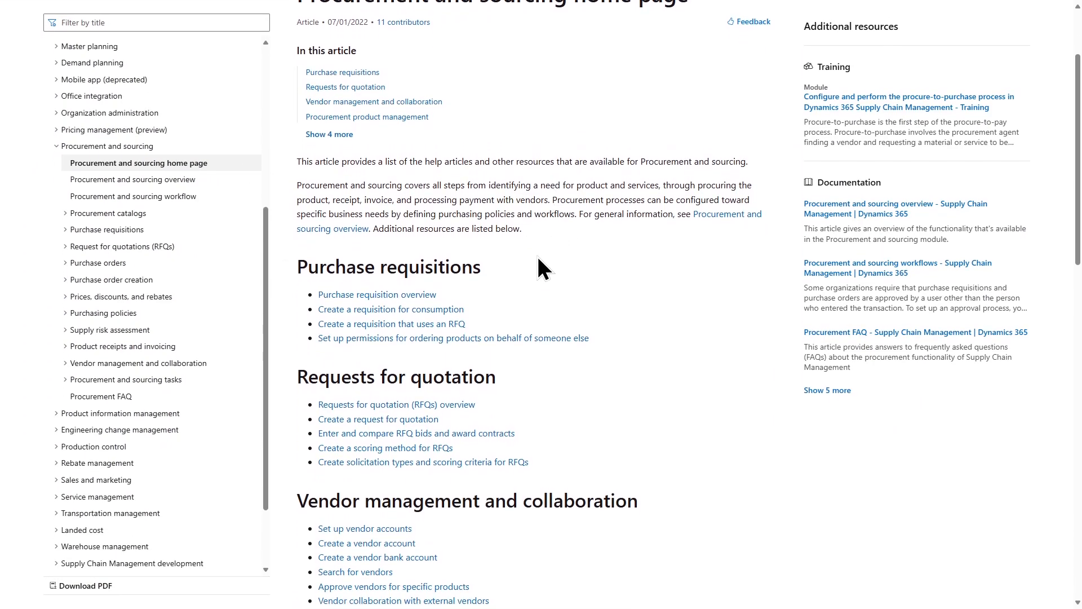
{"action": "scroll", "coordinate": [541, 268], "scroll_direction": "down", "scroll_amount": 1}
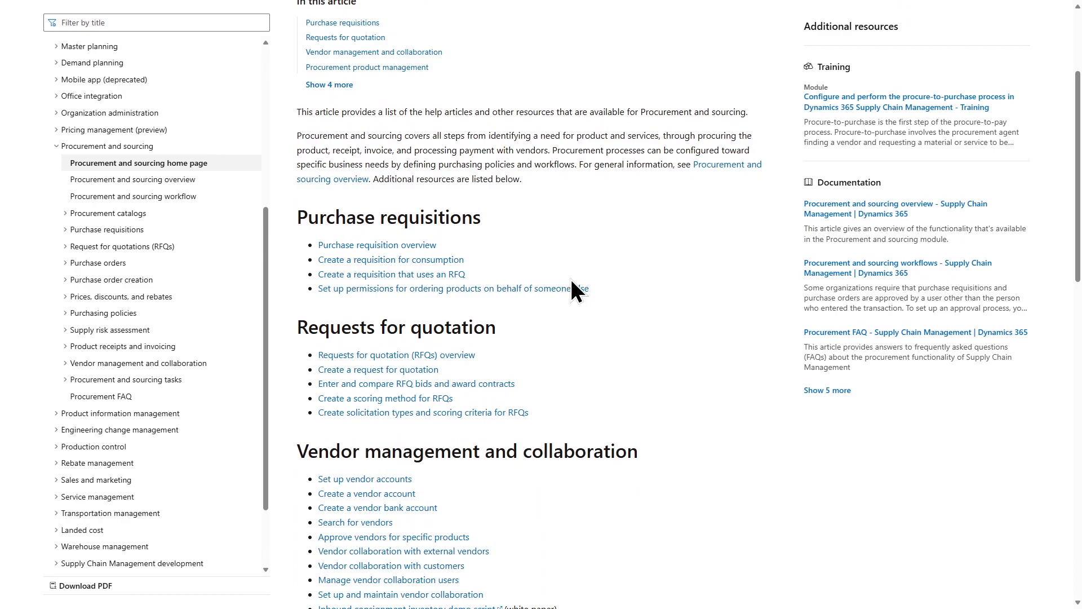